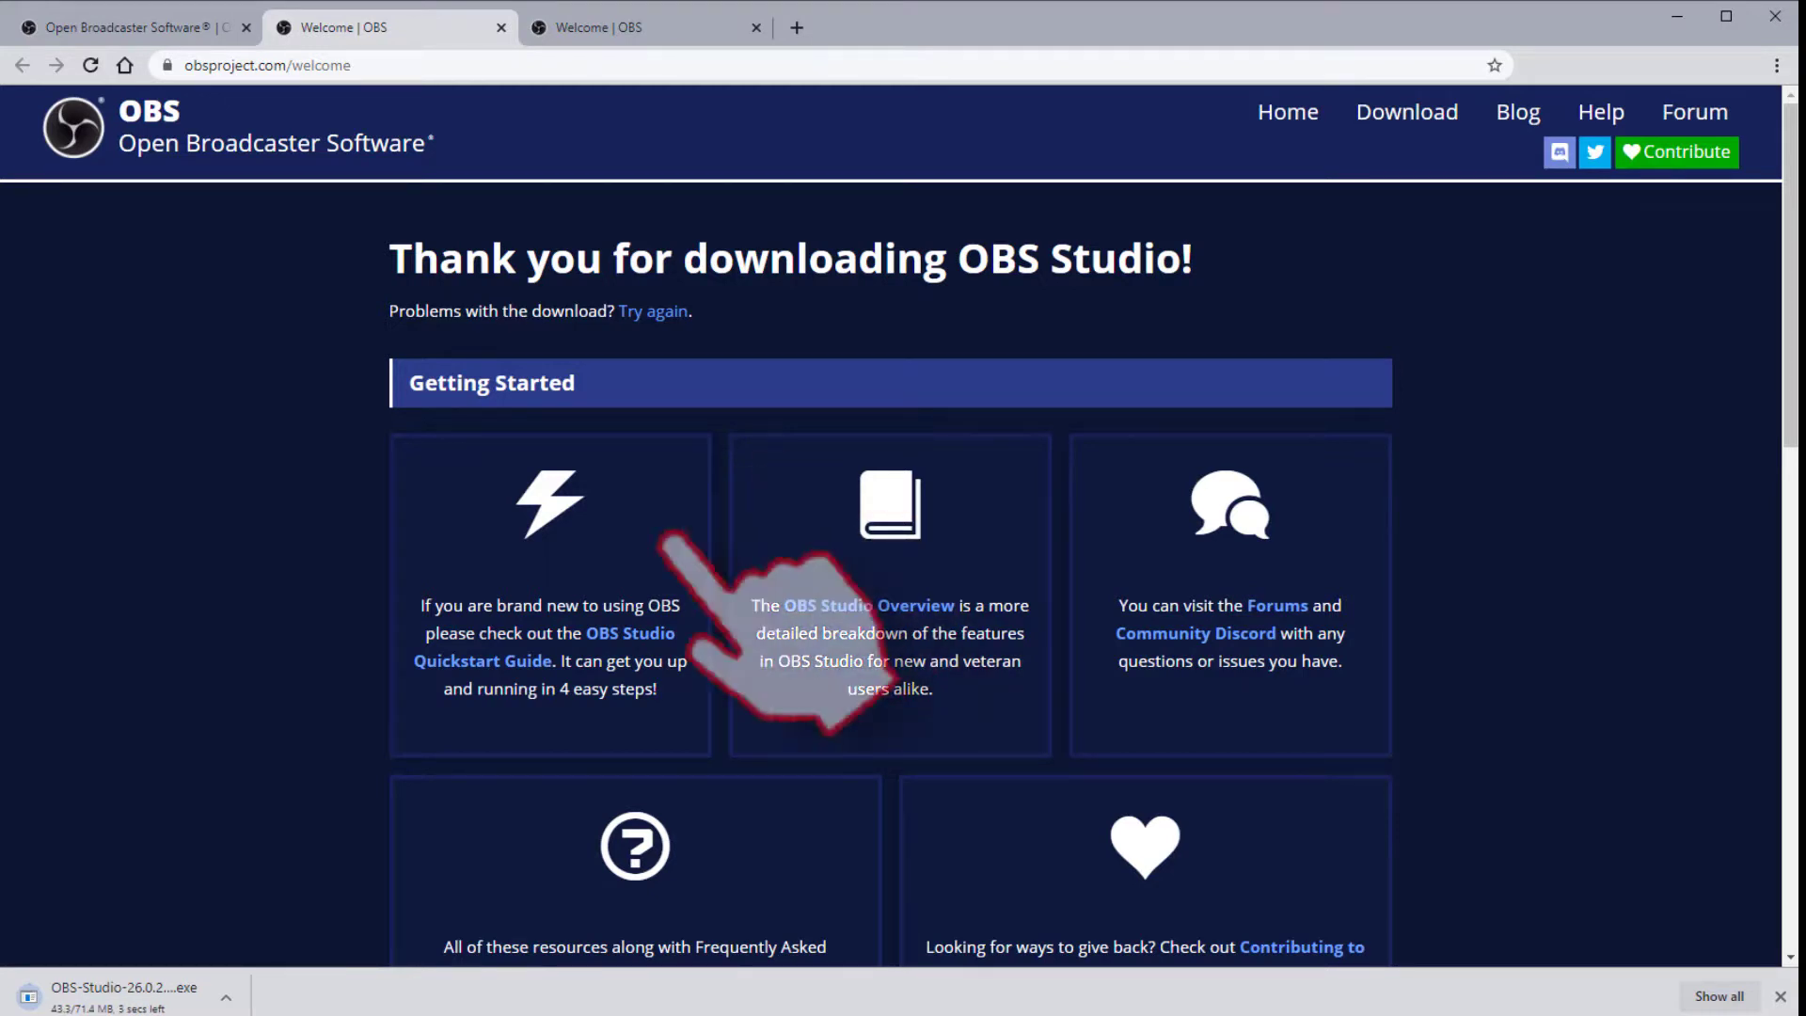
- Install OBS Studio 26.0.2 in the default destination folder and launch it, skipping the Auto-Configuration Wizard
left_click(202, 992)
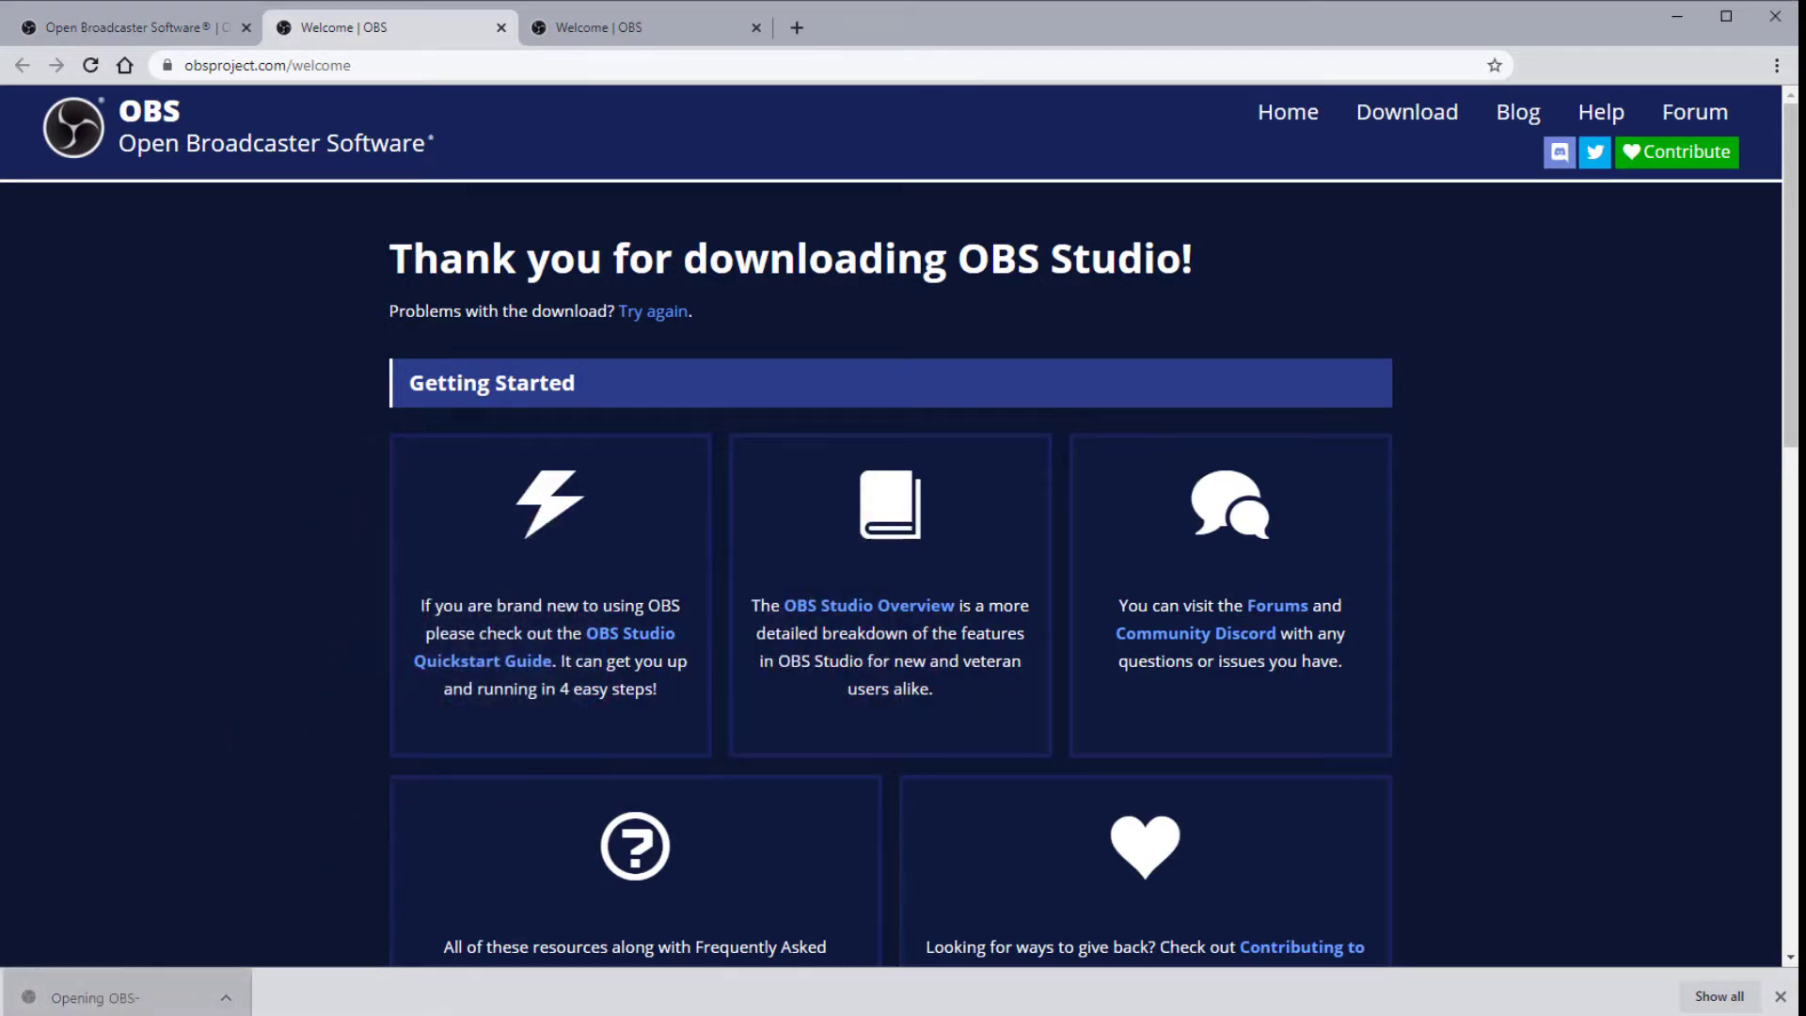
left_click(555, 735)
left_click(555, 735)
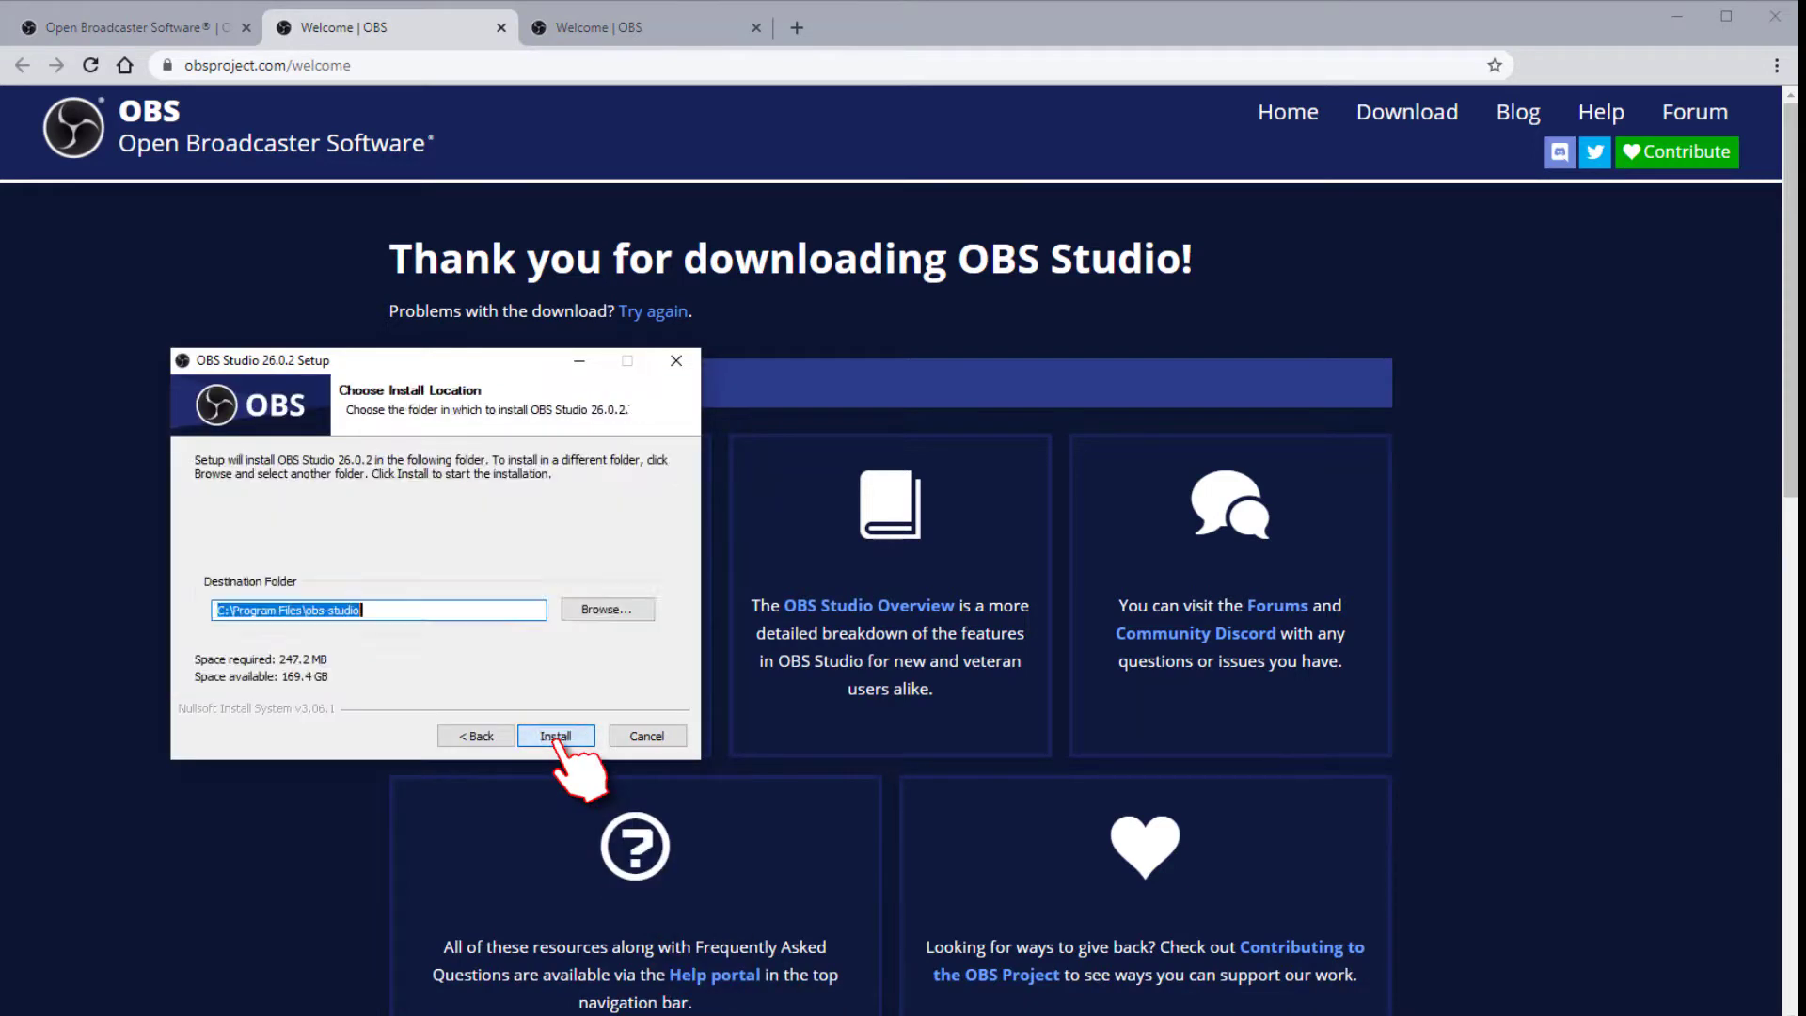
left_click(555, 736)
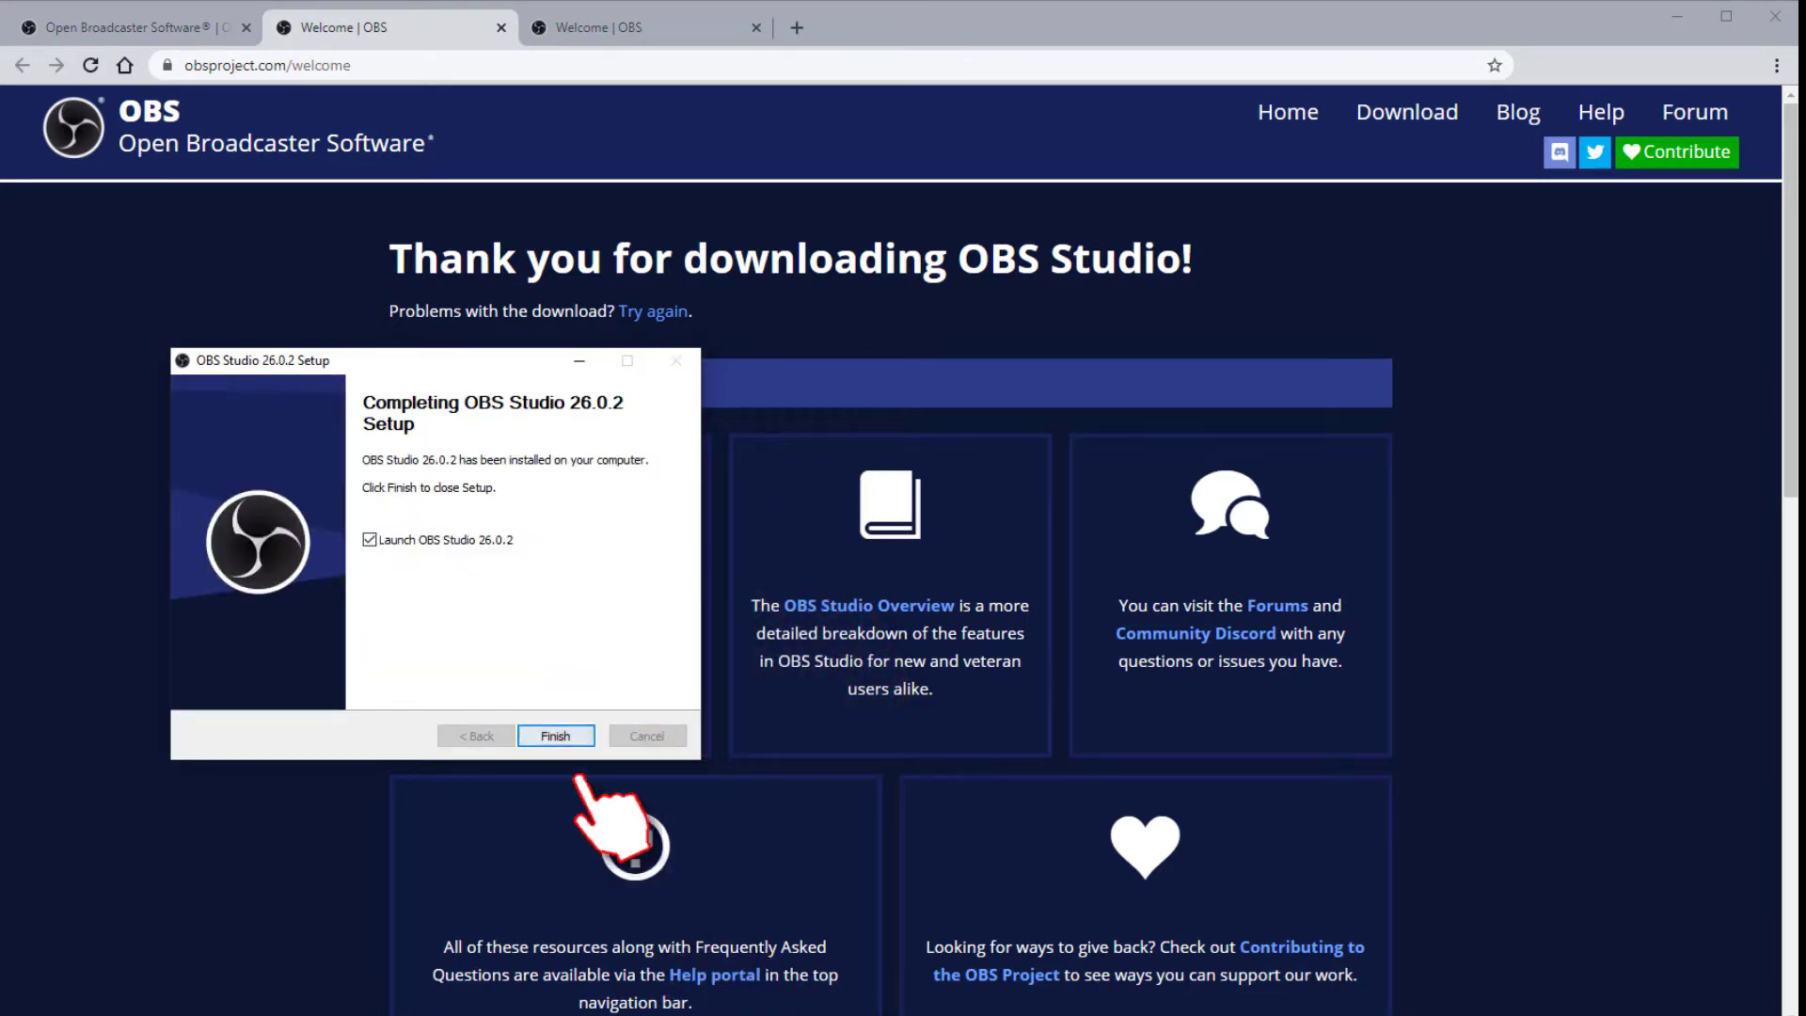
left_click(555, 735)
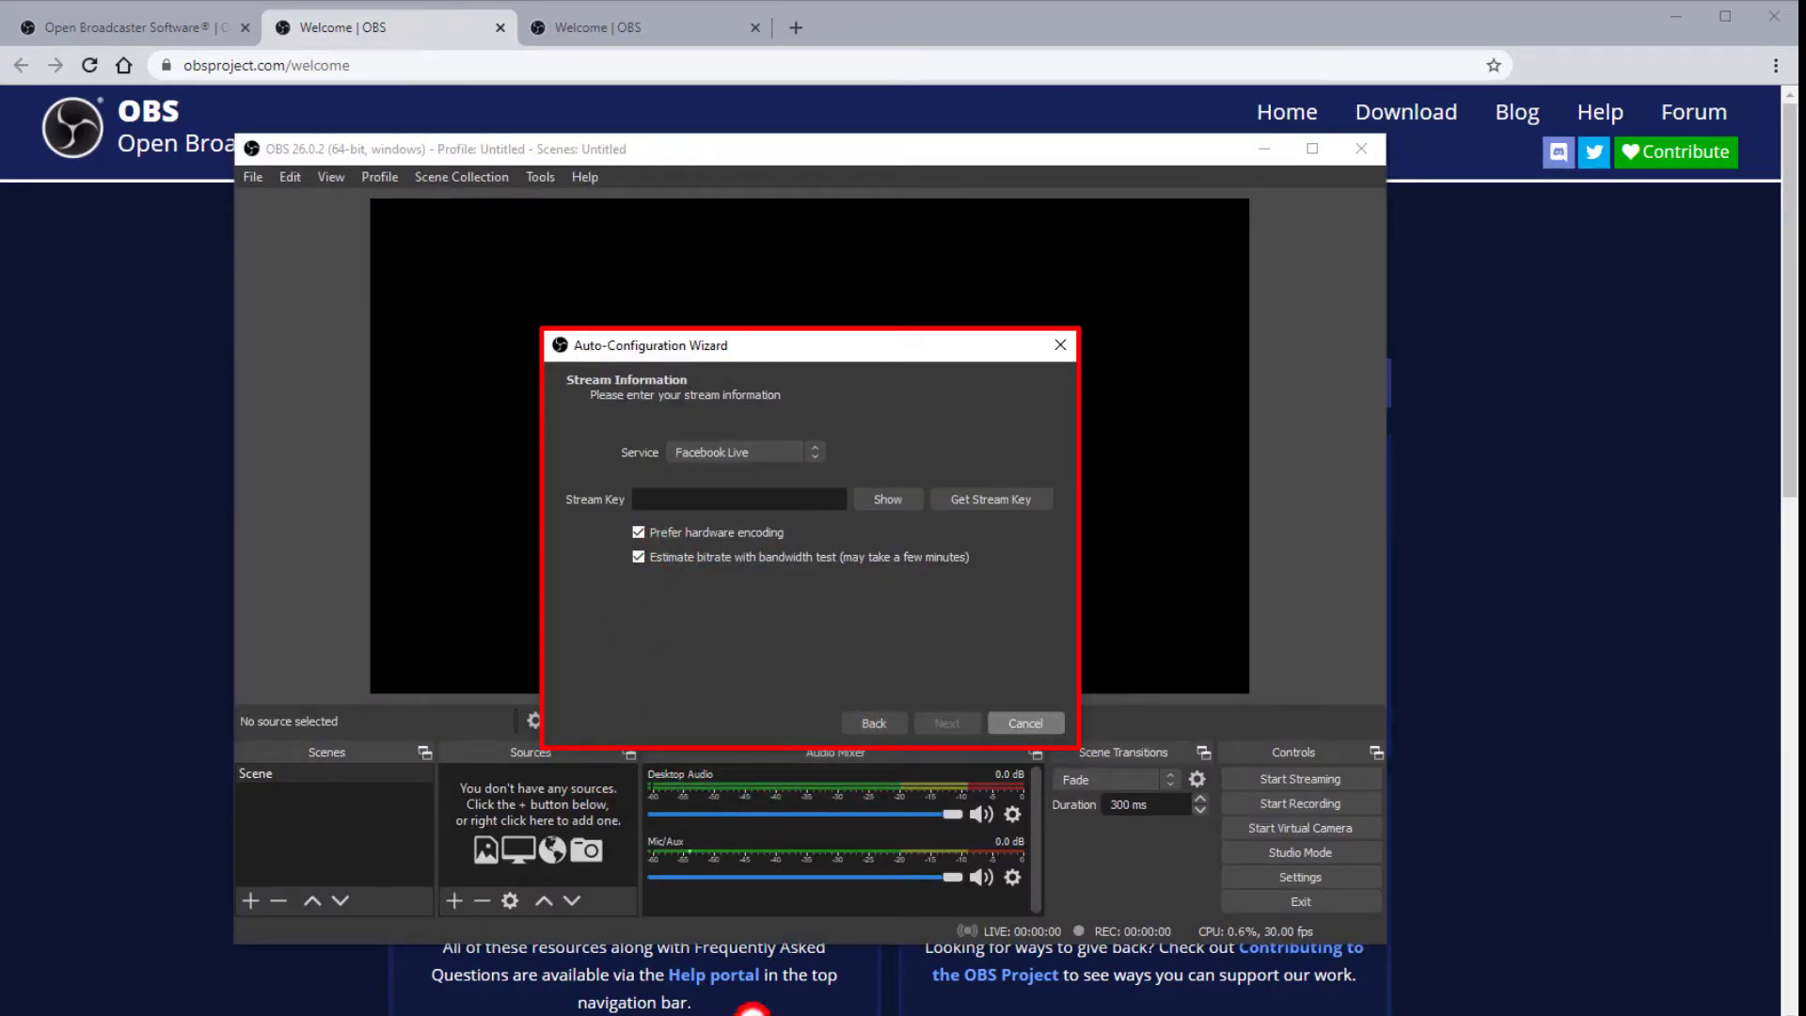
left_click(1025, 722)
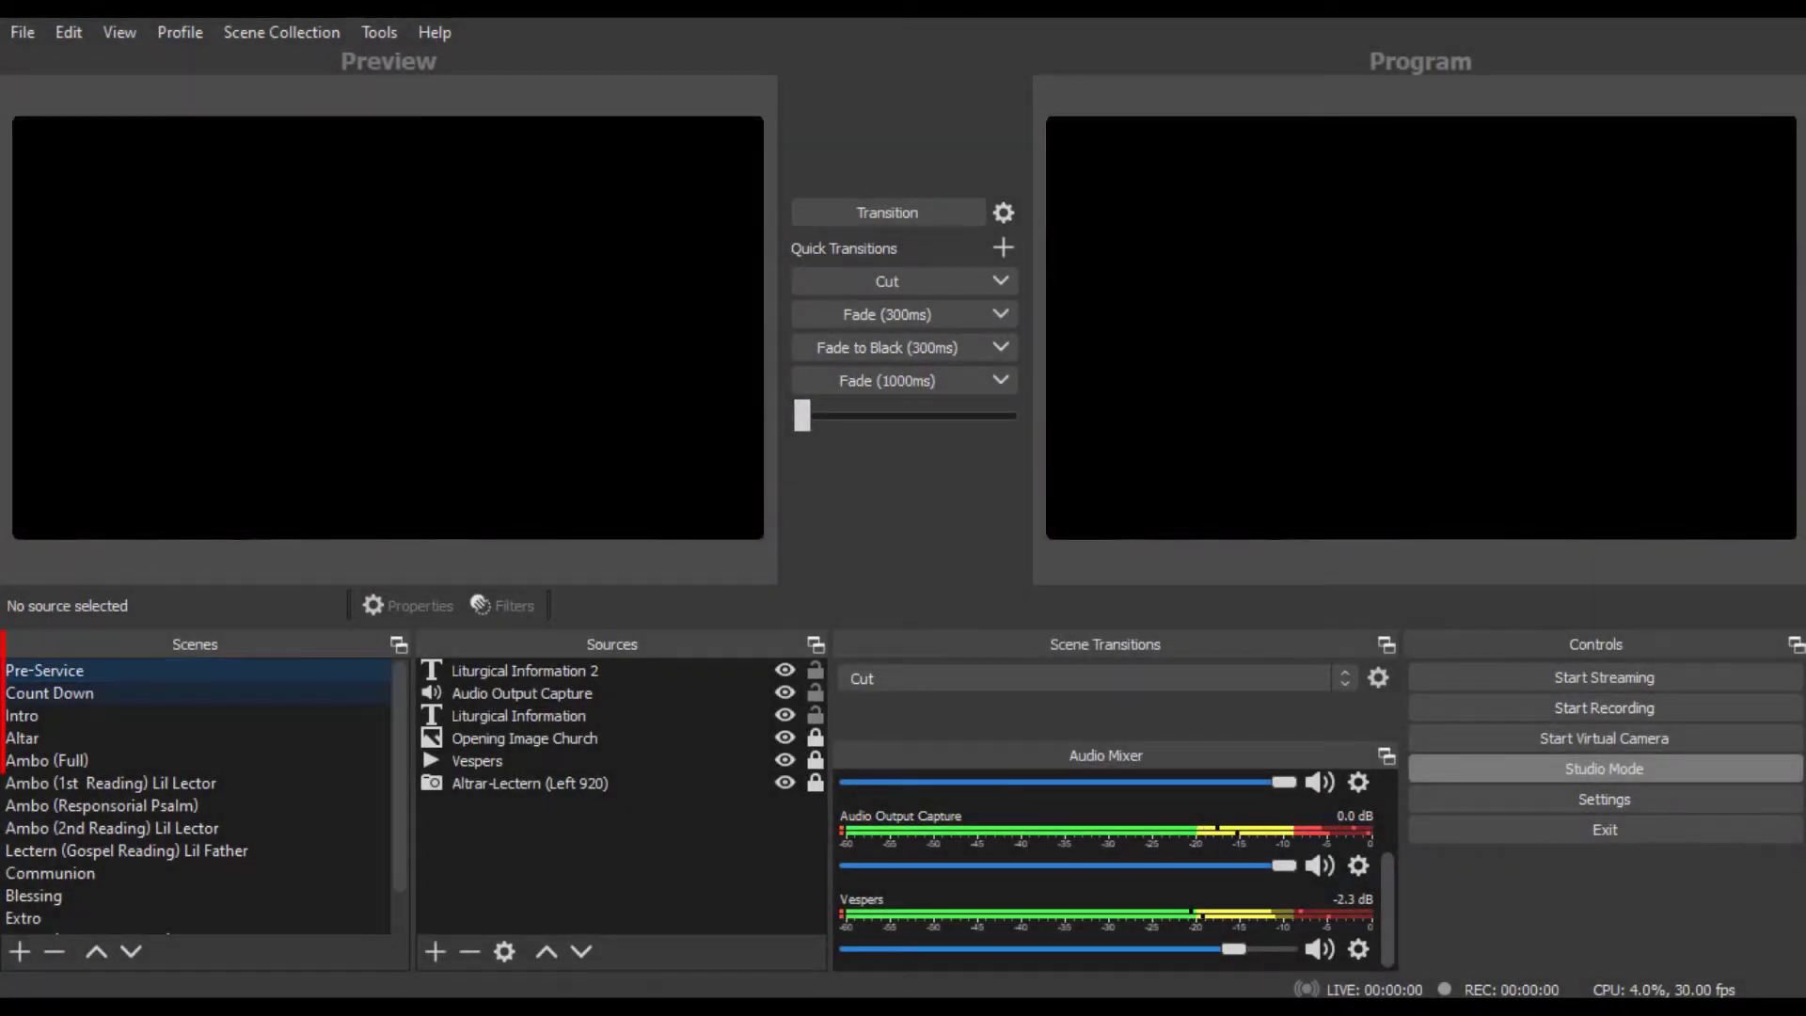
- Go through the scenes from Count Down to Extro and examine the sources each one contains
left_click(49, 692)
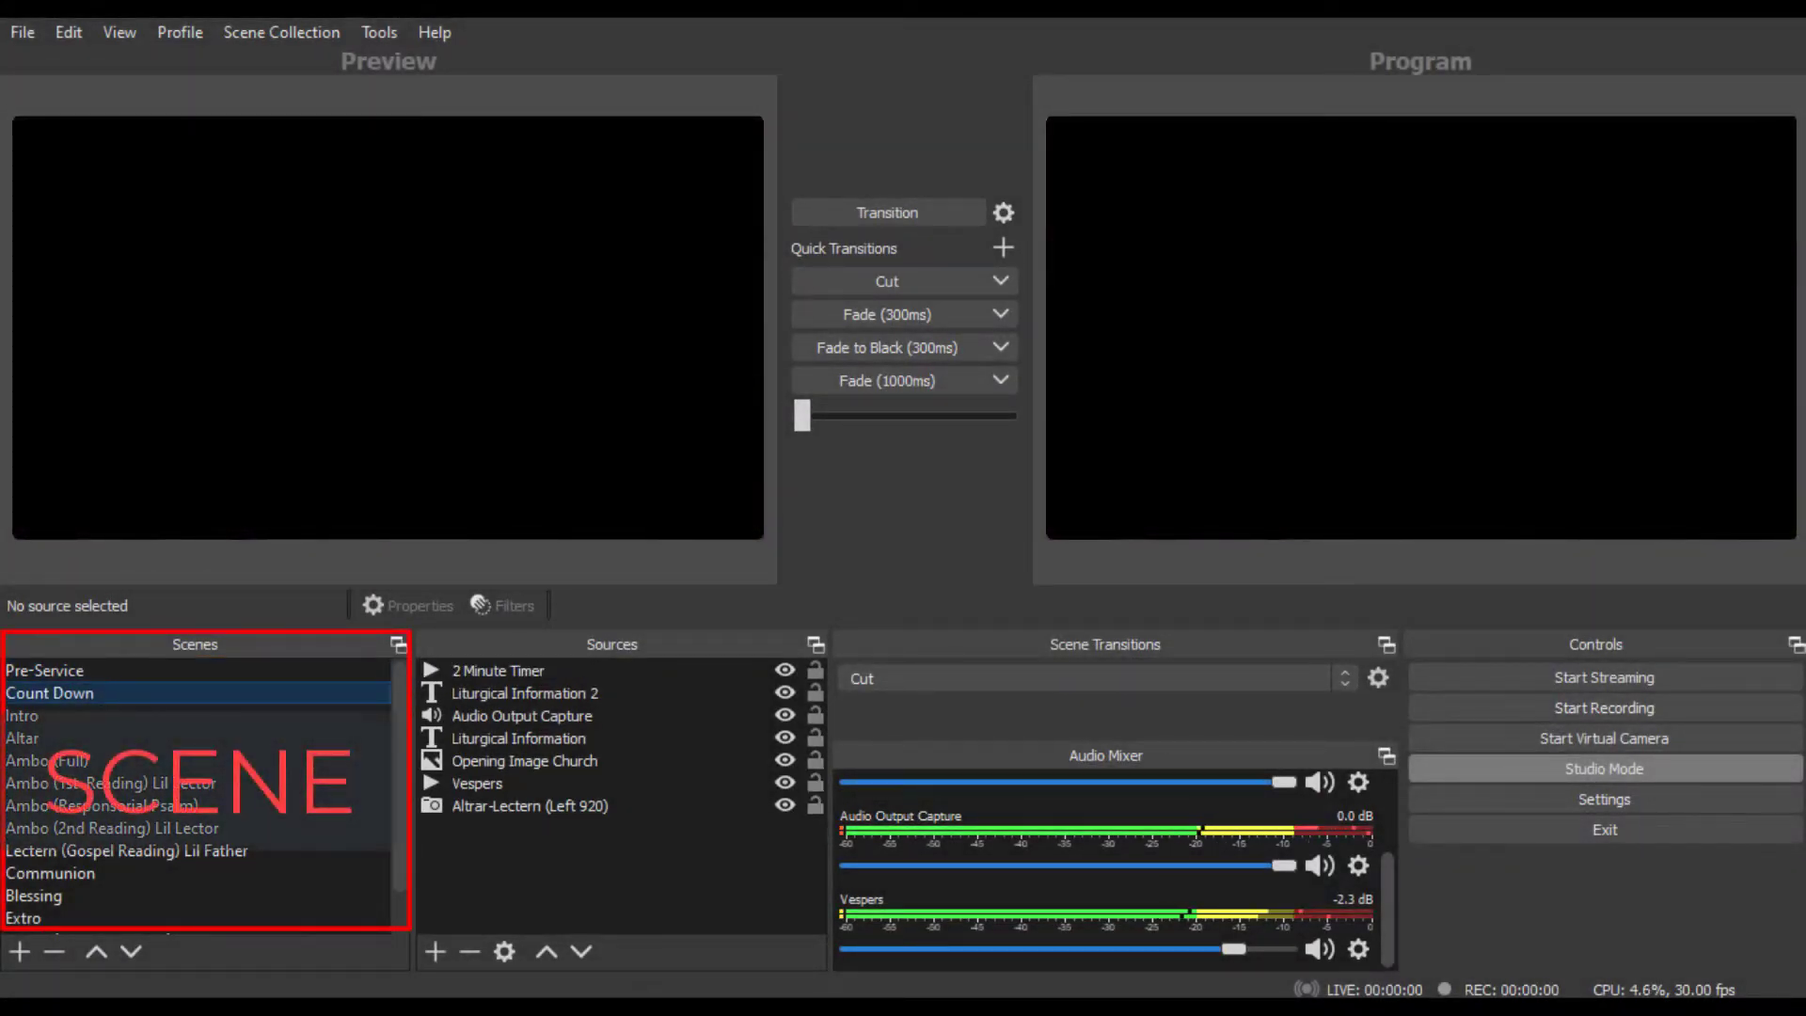
left_click(21, 715)
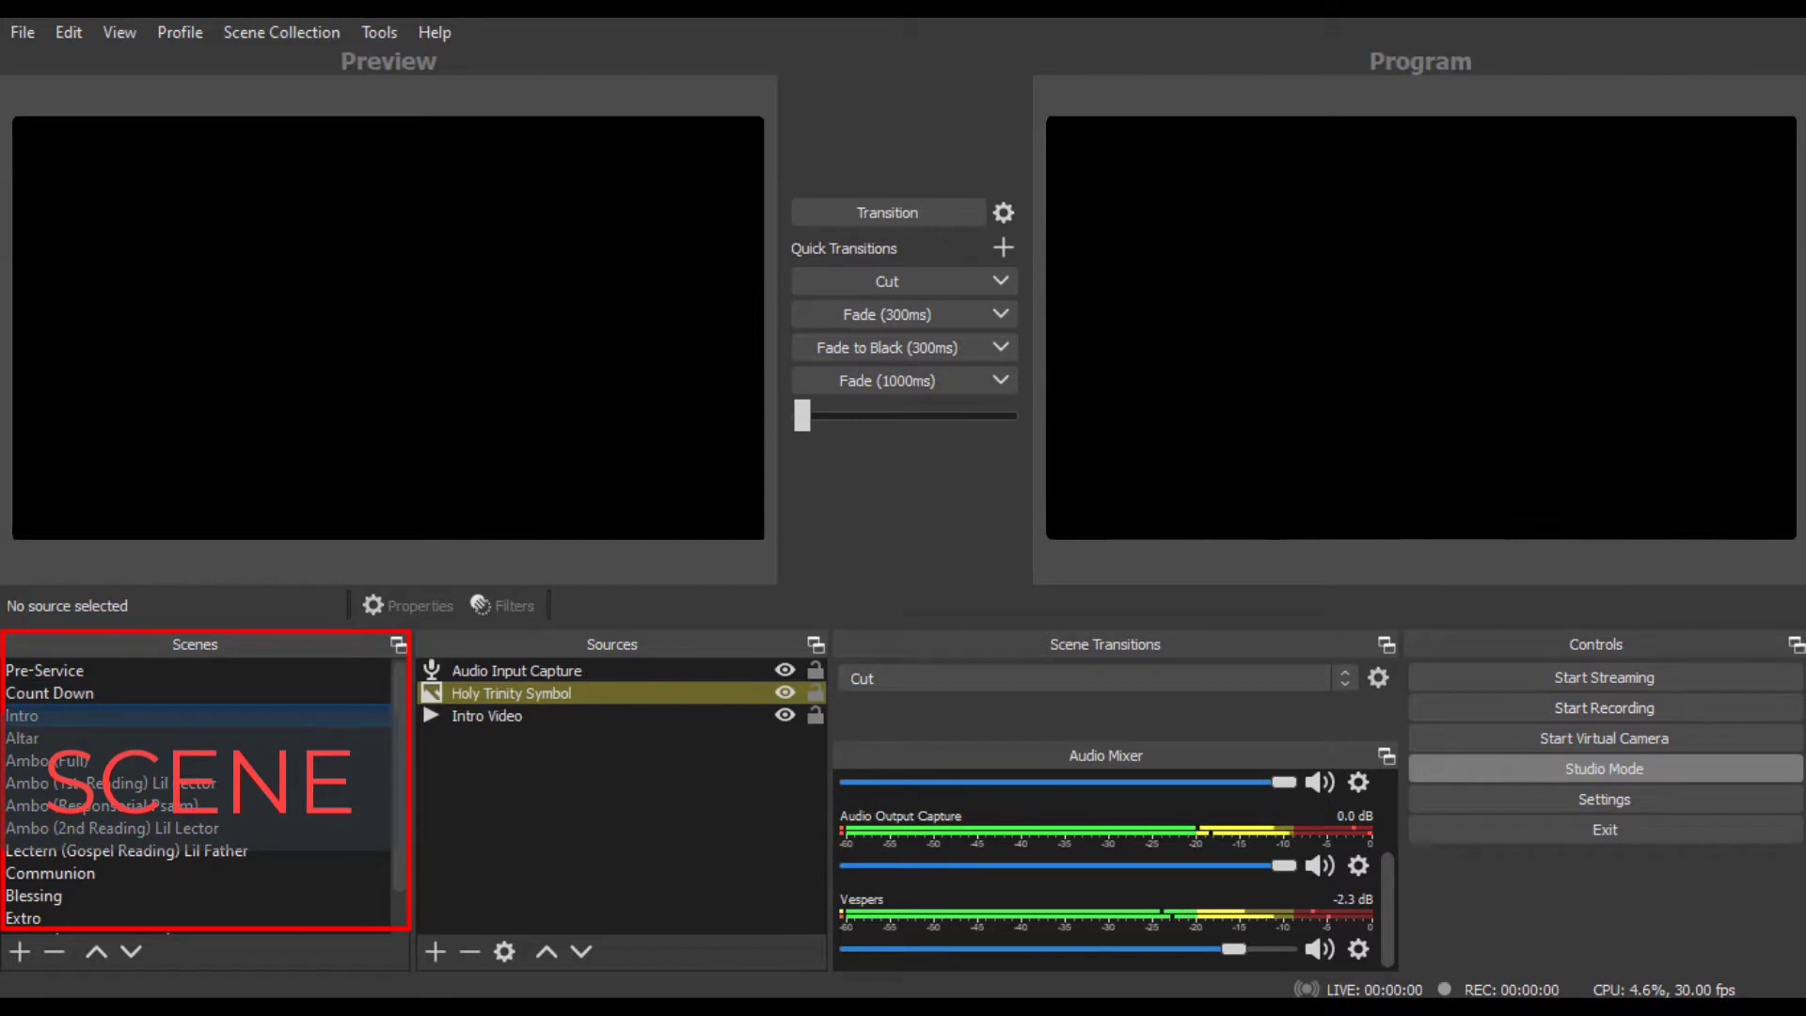
left_click(22, 737)
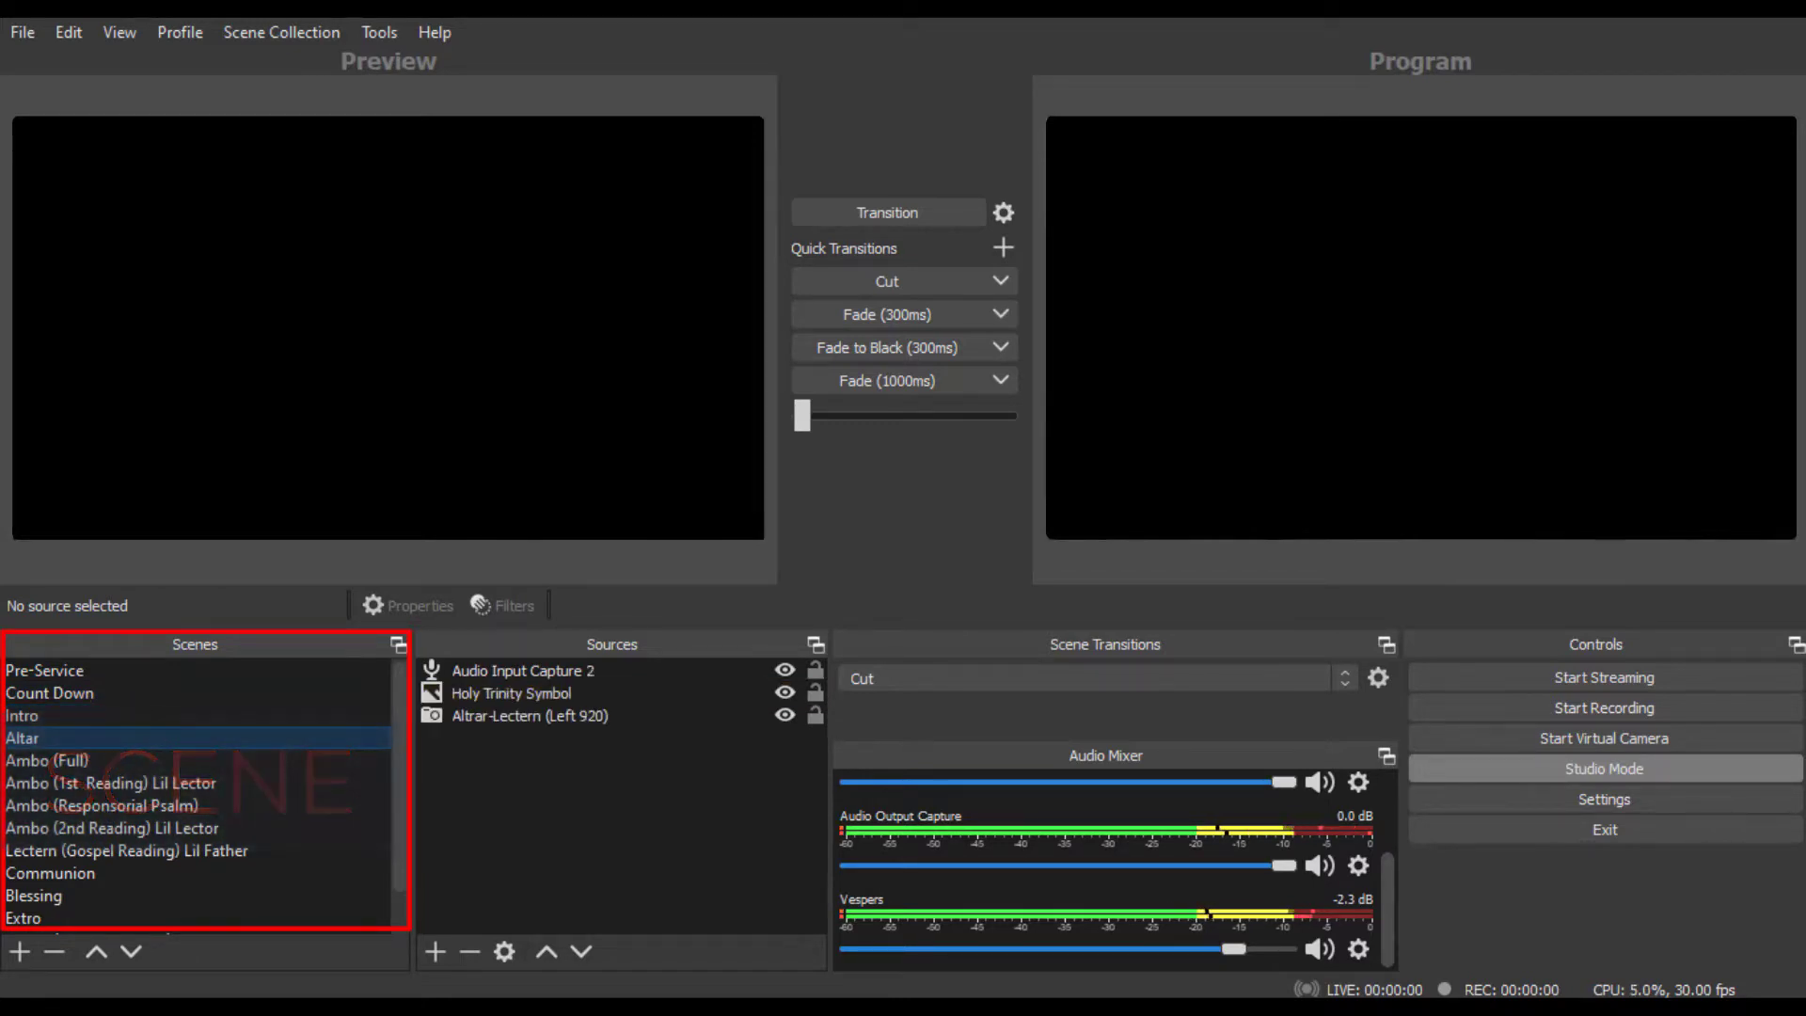
left_click(47, 759)
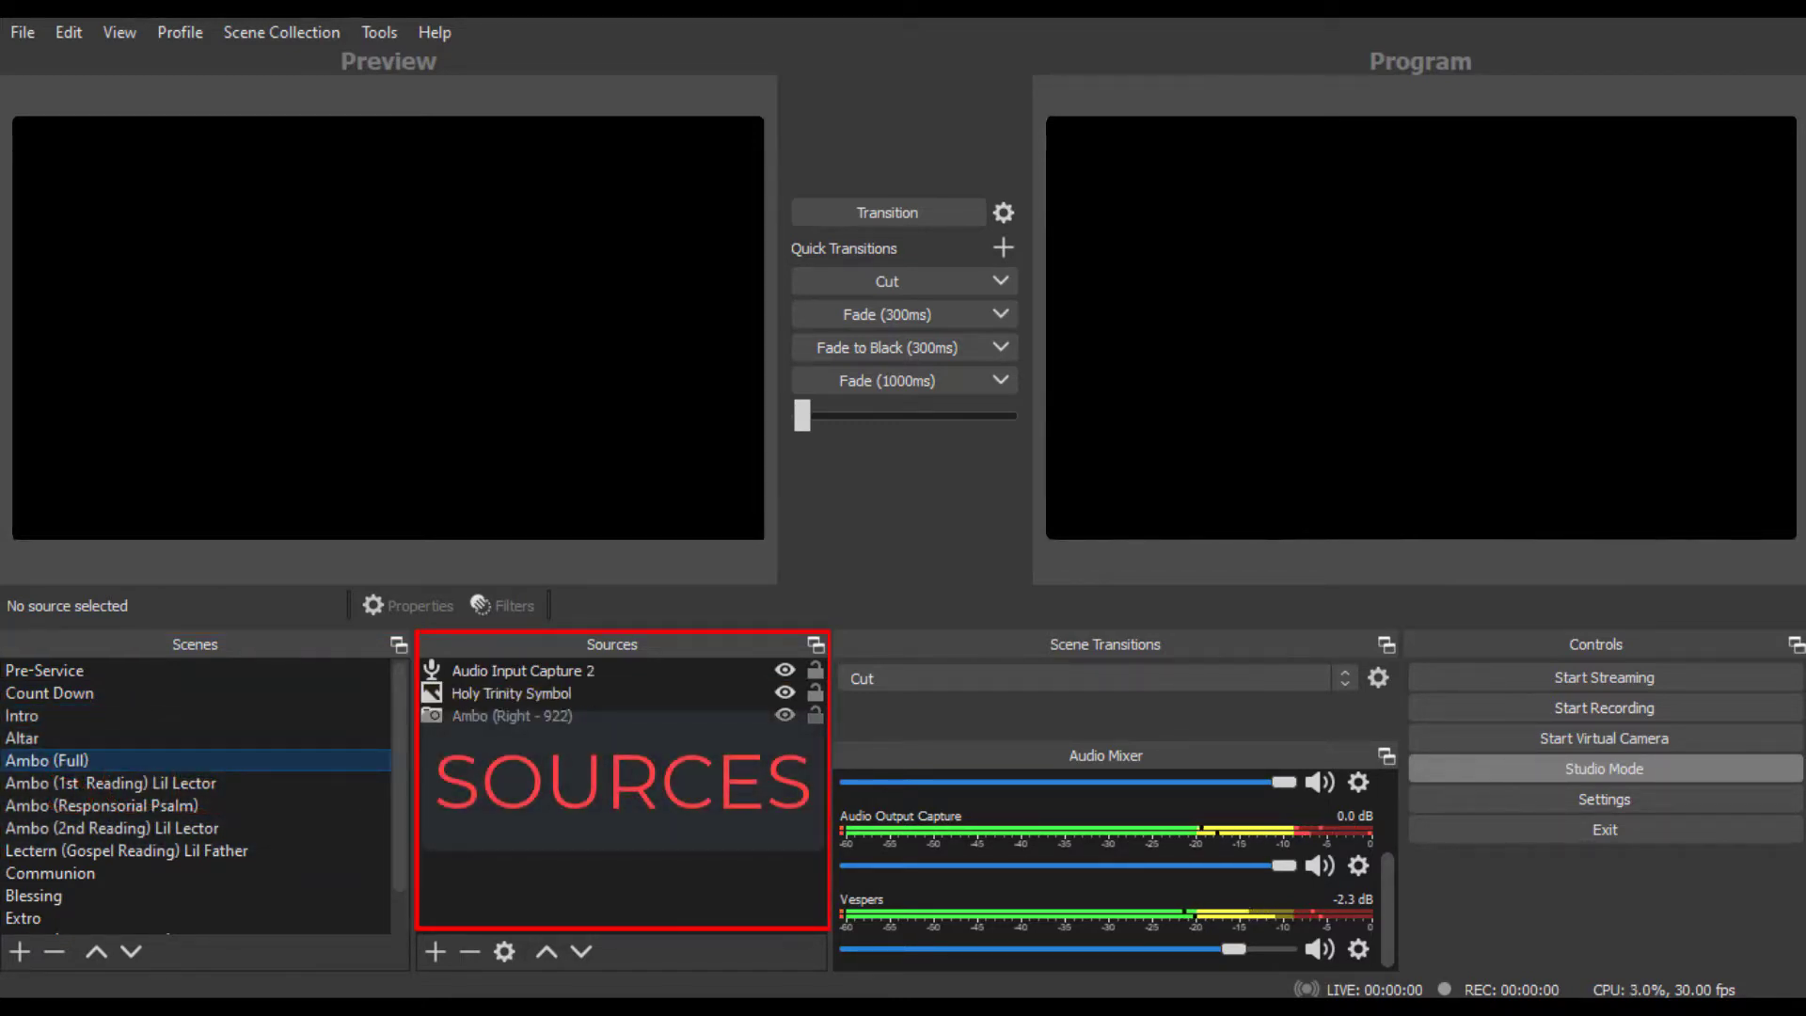
left_click(110, 783)
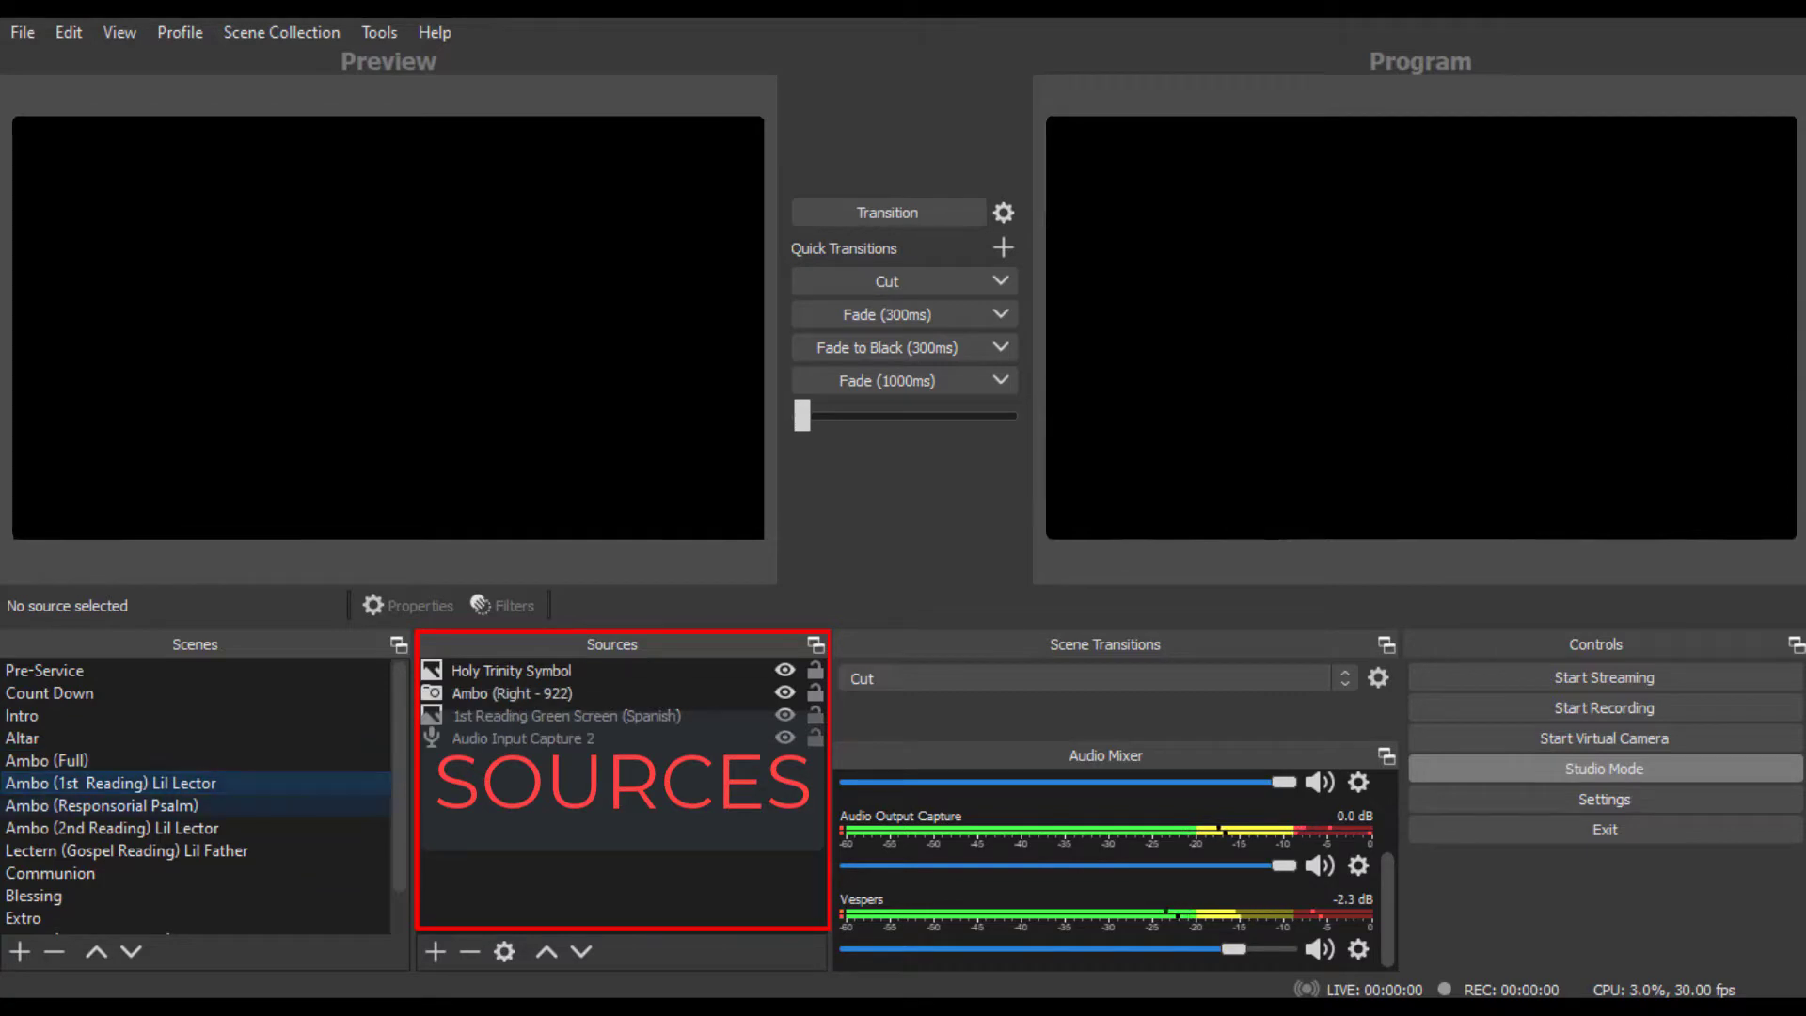
left_click(102, 805)
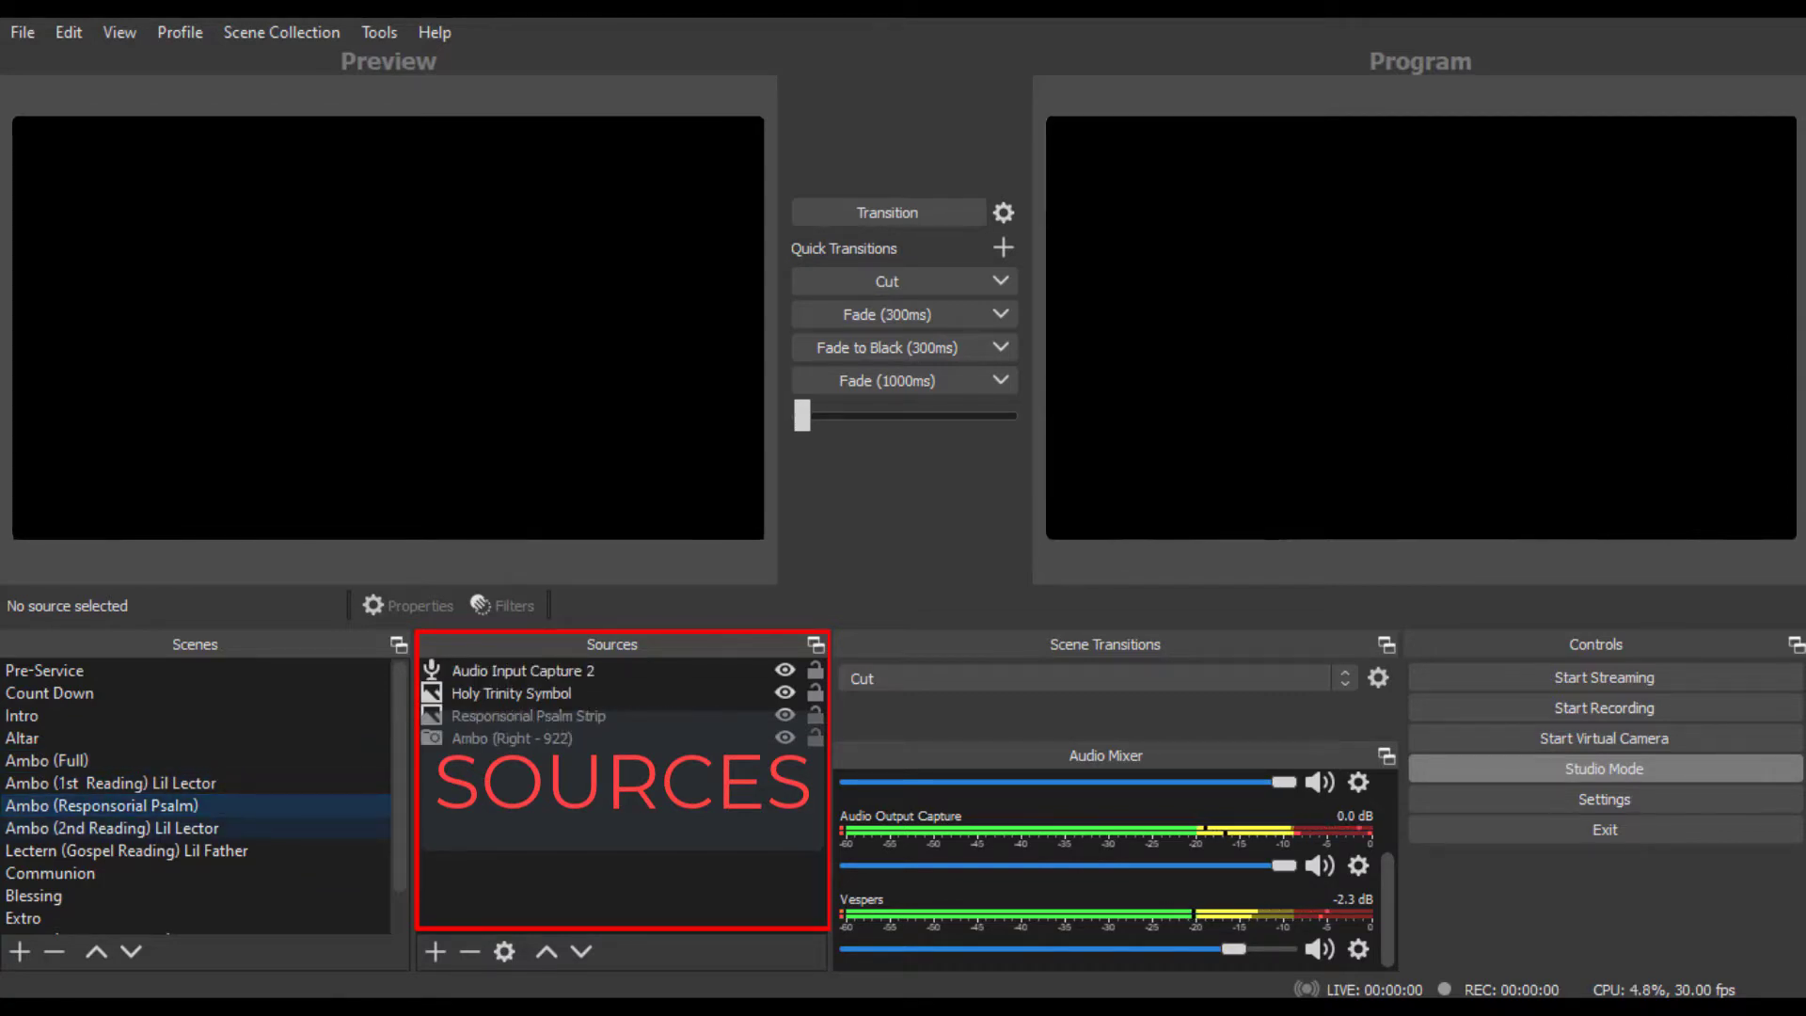
left_click(111, 827)
left_click(126, 850)
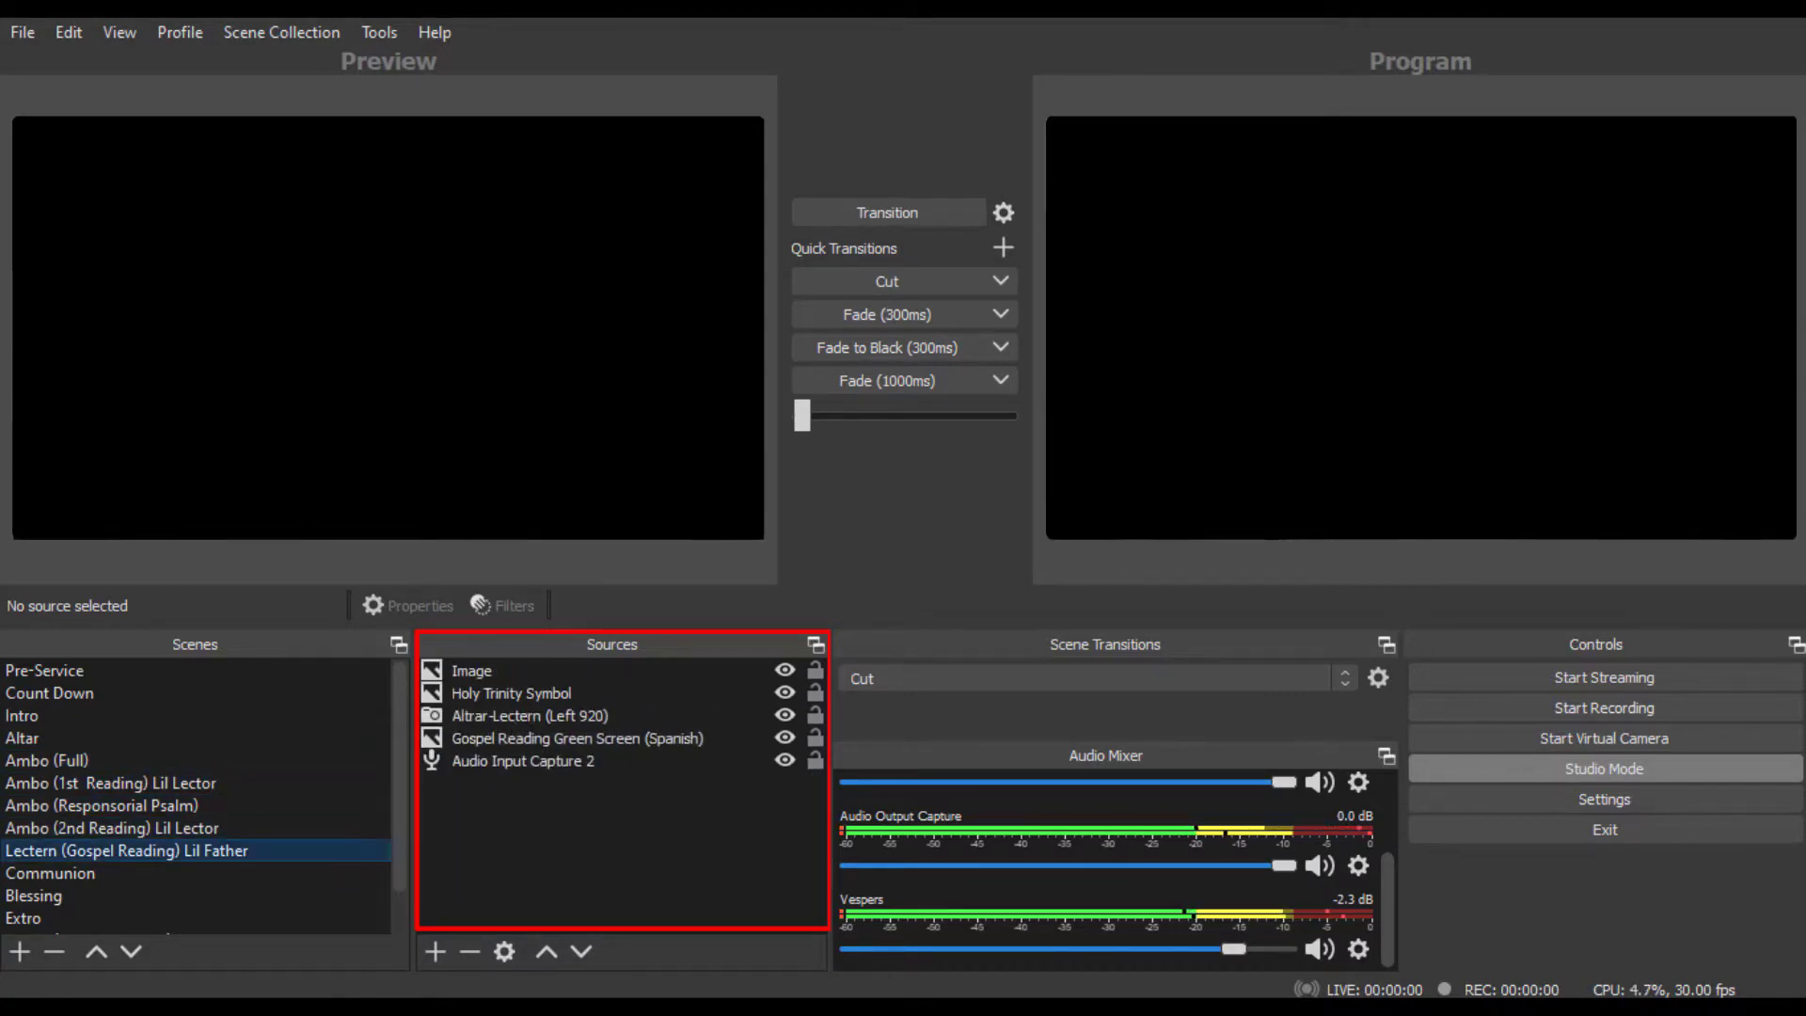
left_click(50, 873)
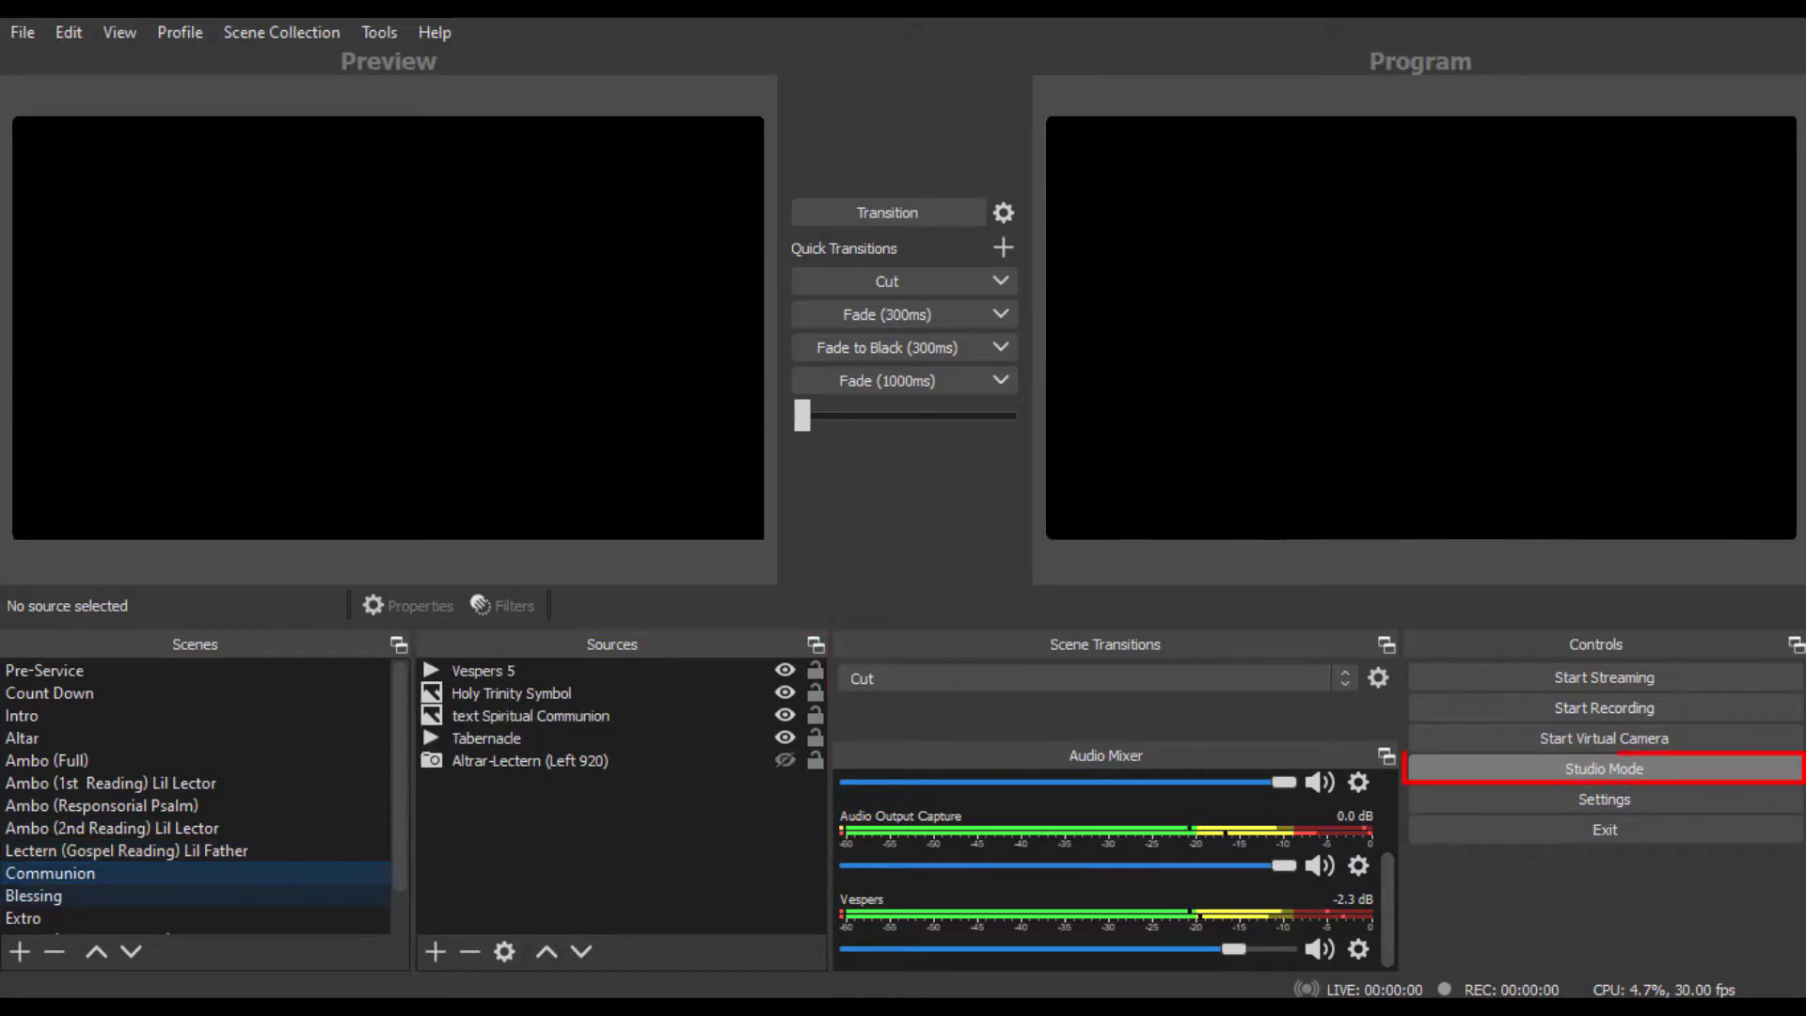
left_click(34, 896)
left_click(56, 918)
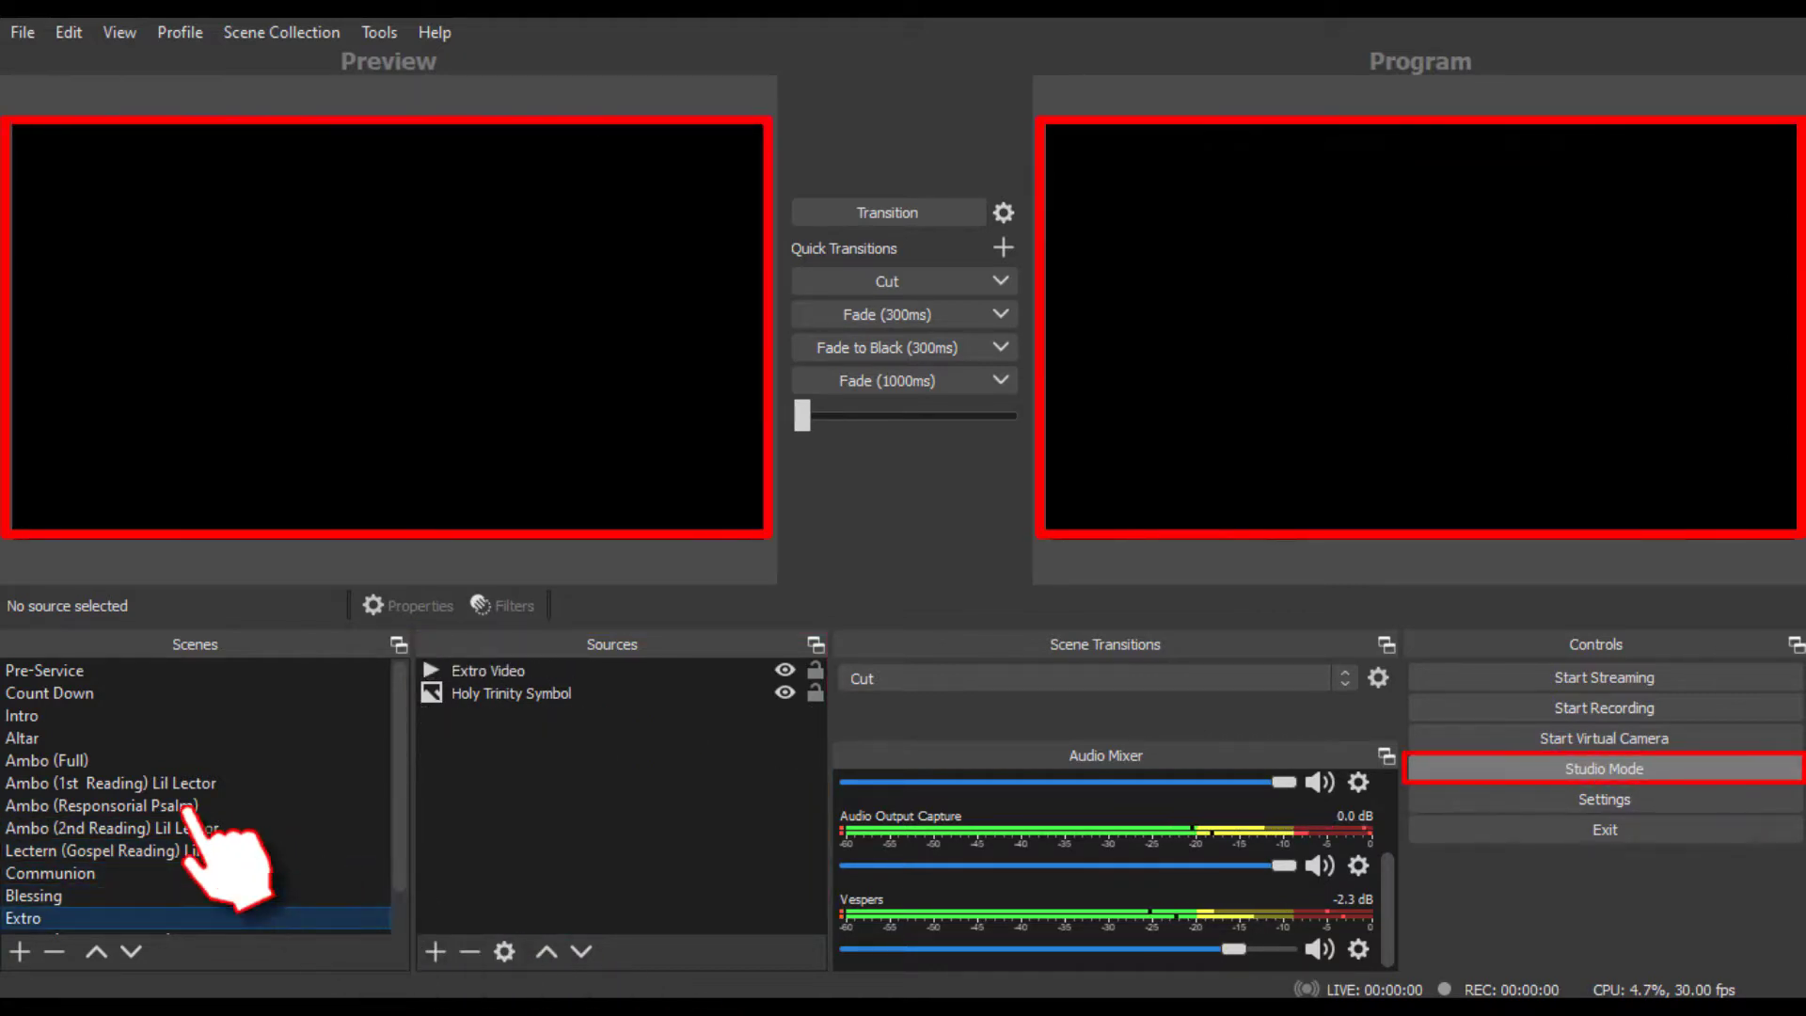
- Load the Altar scene into the preview and send it to the program output with the 1000 ms fade
left_click(28, 738)
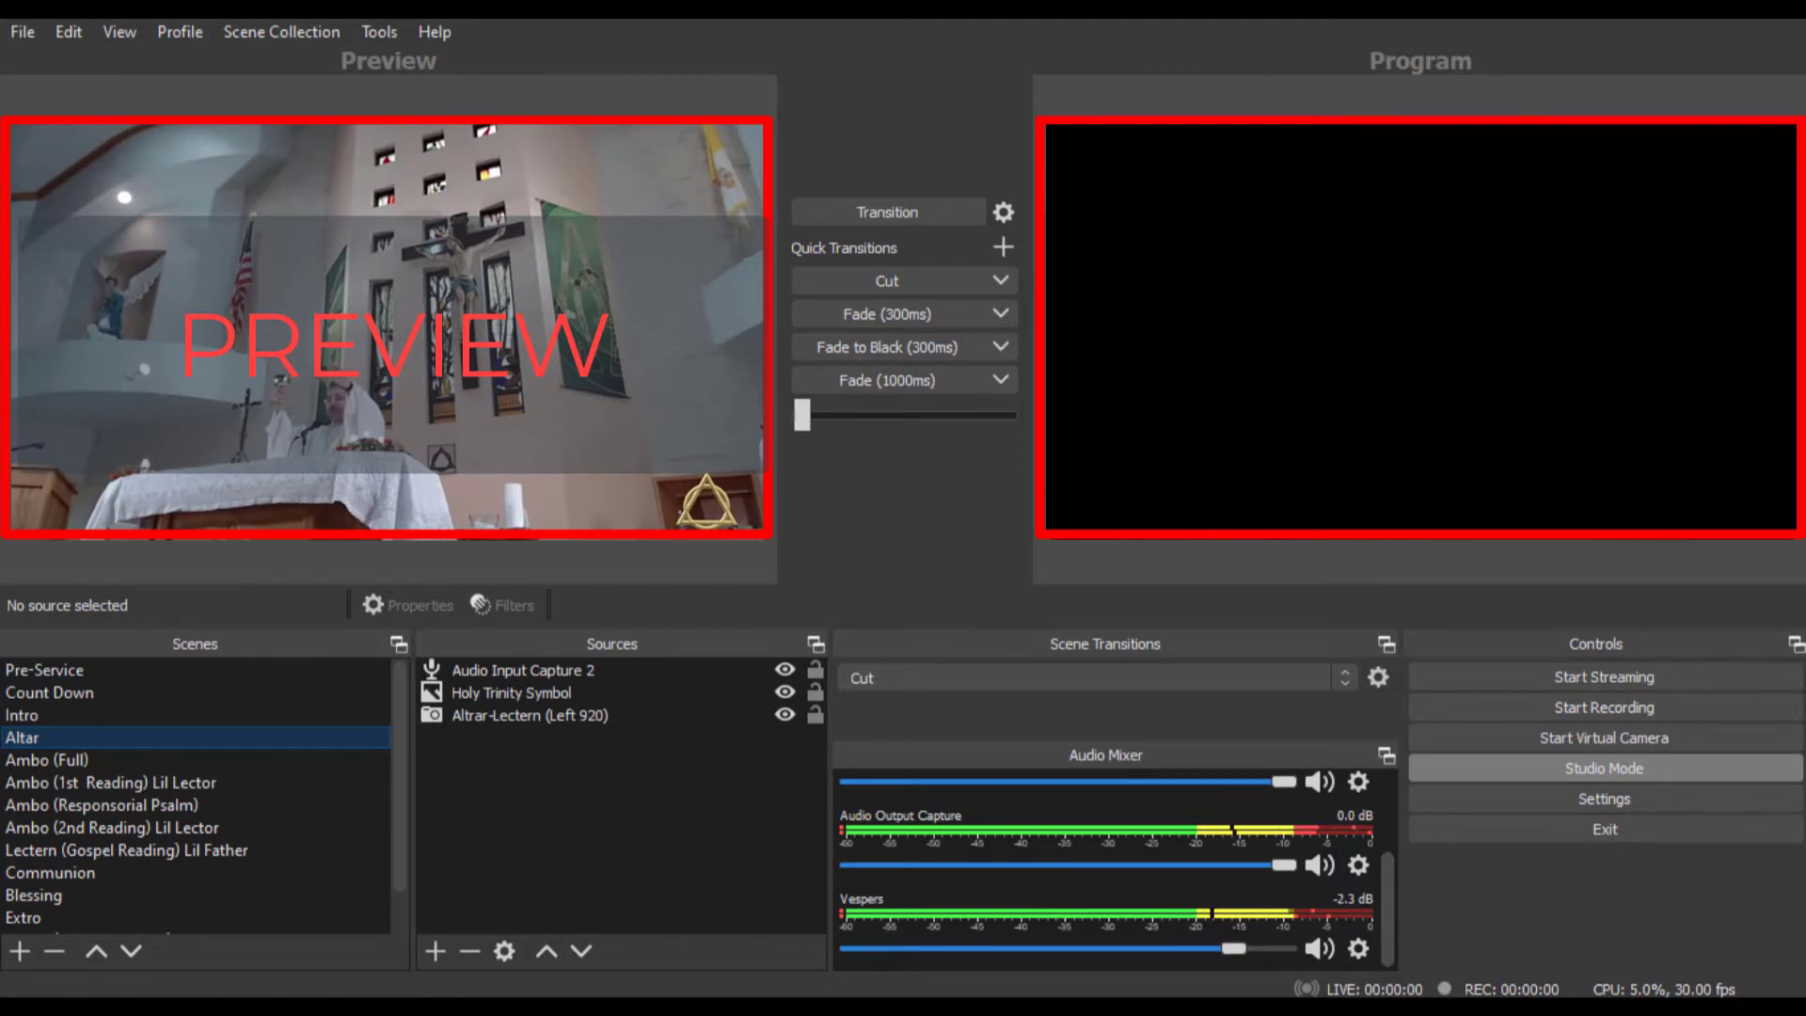
left_click(880, 380)
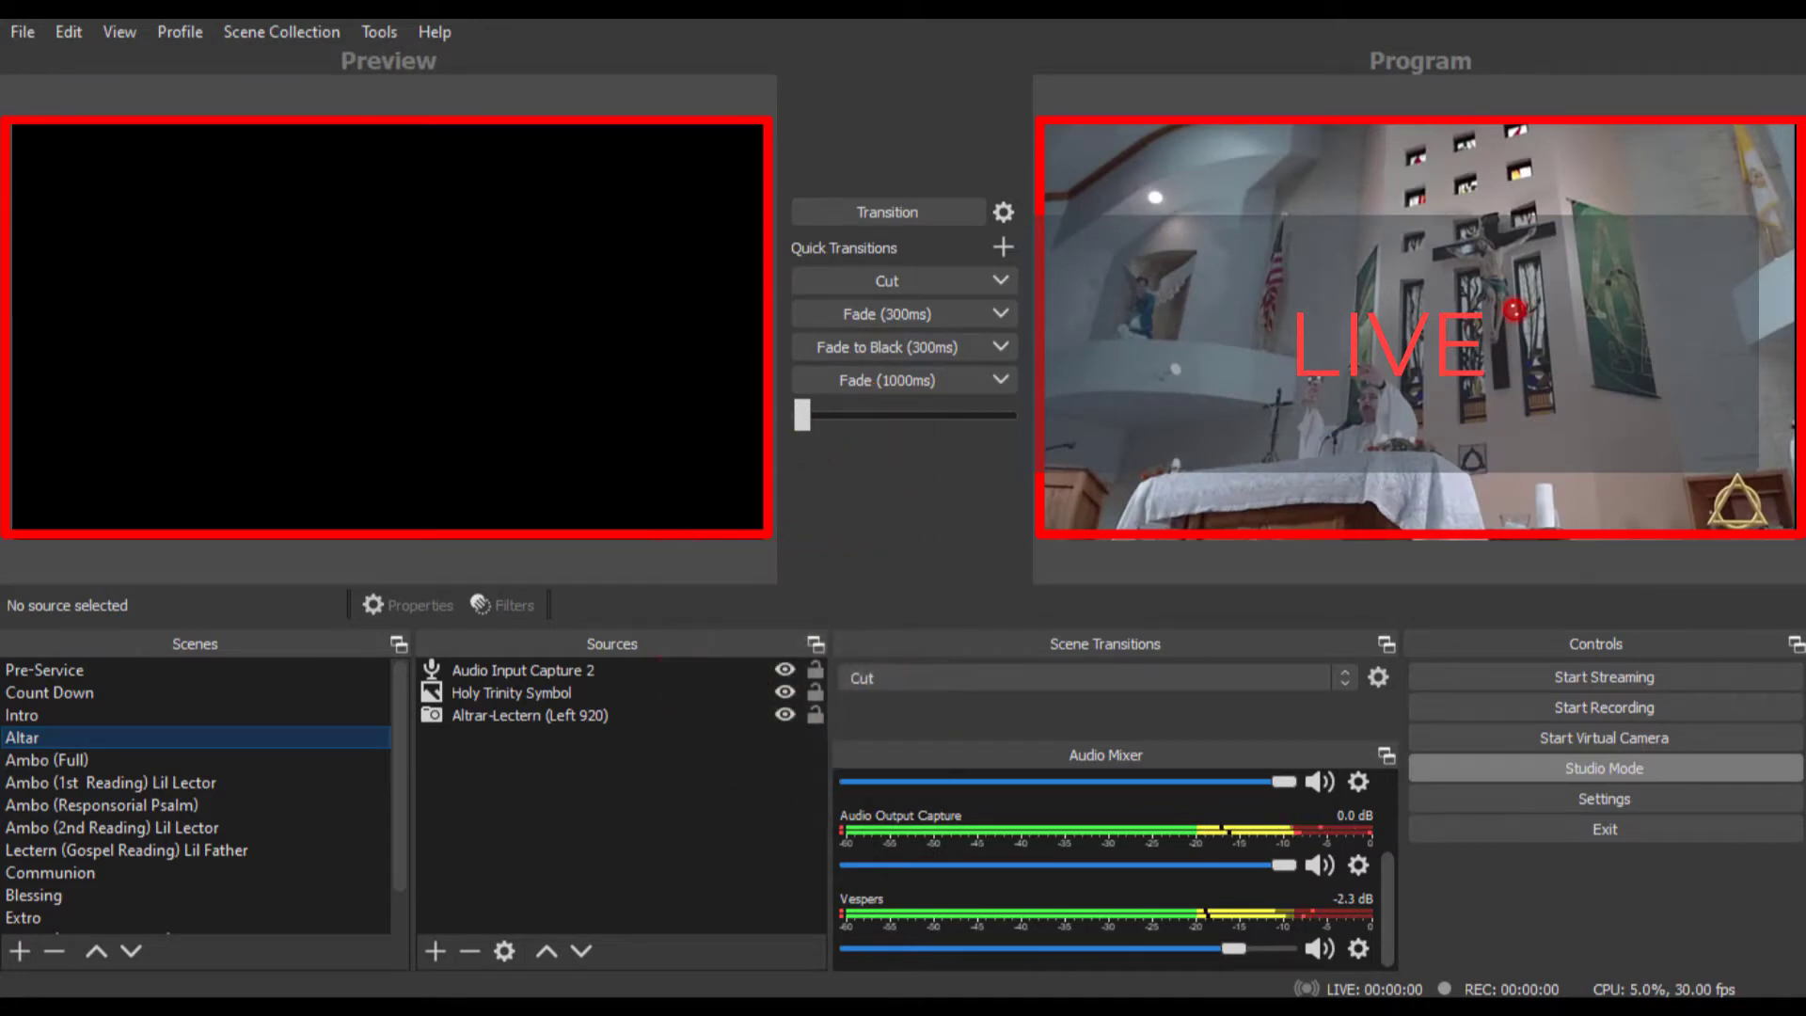
- Review the scene list again while the Altar scene is live, comparing the sources of each scene through Extro
left_click(50, 692)
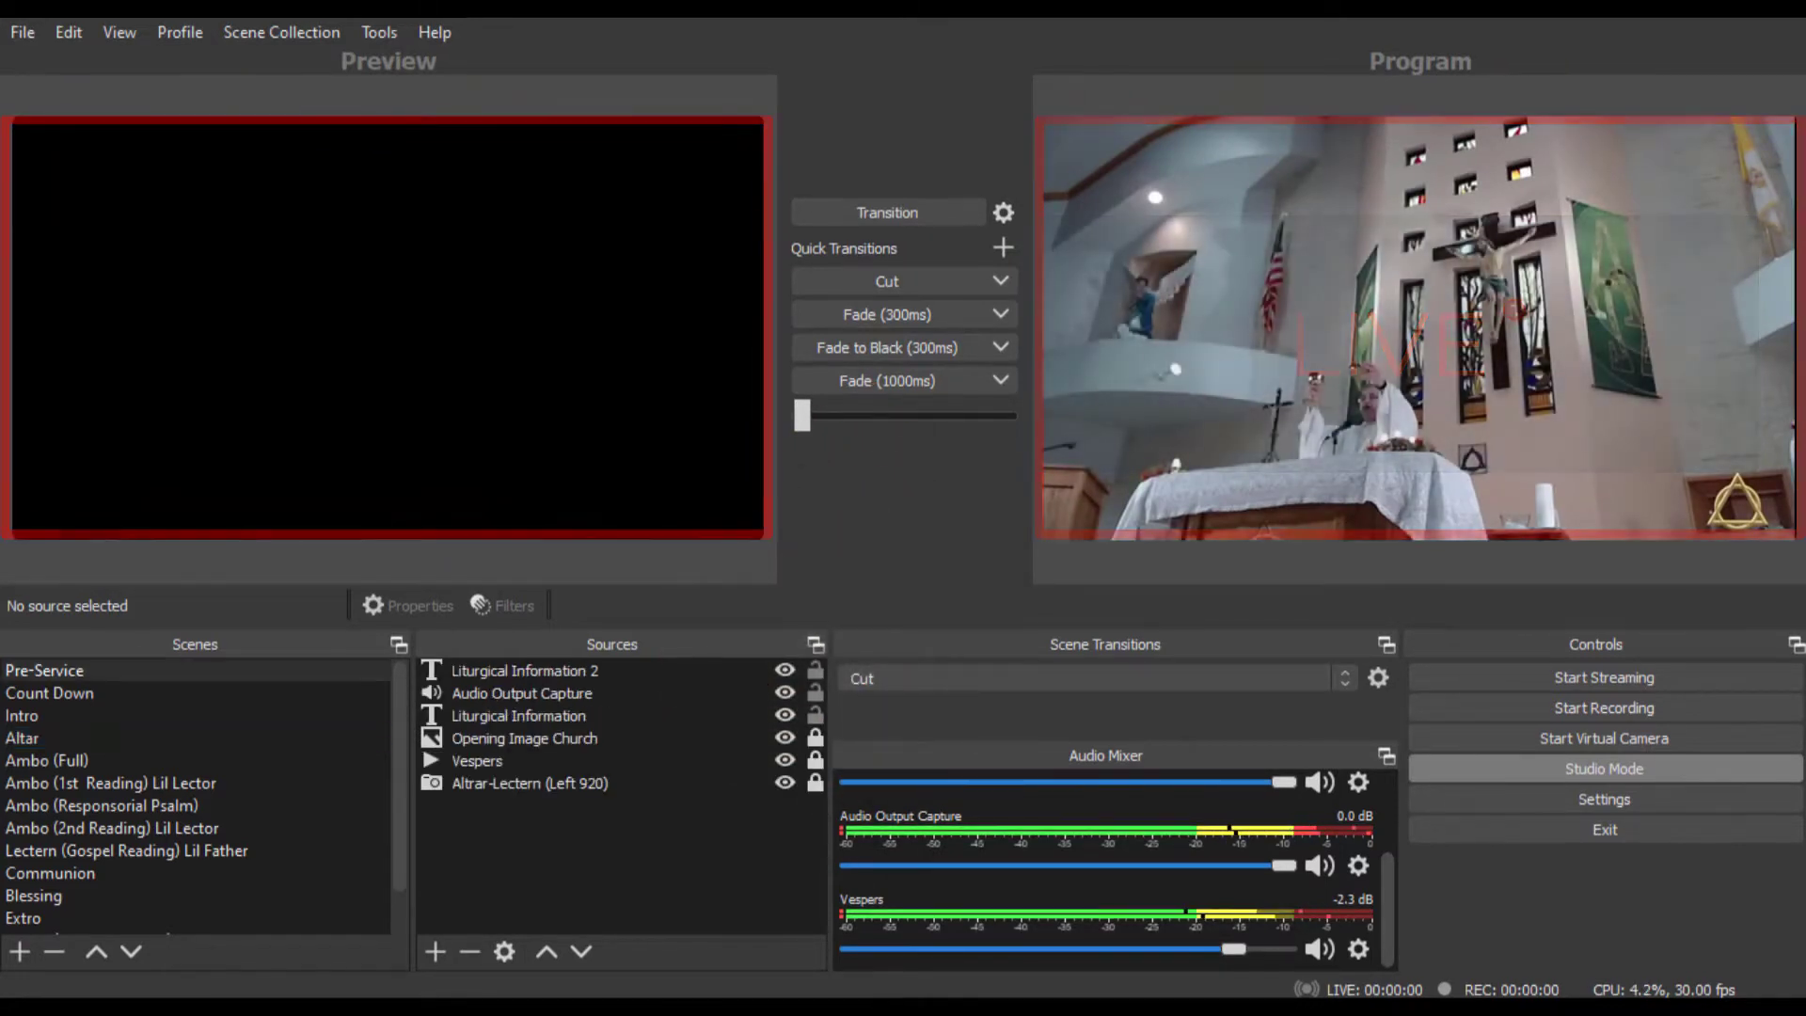
left_click(22, 714)
left_click(22, 737)
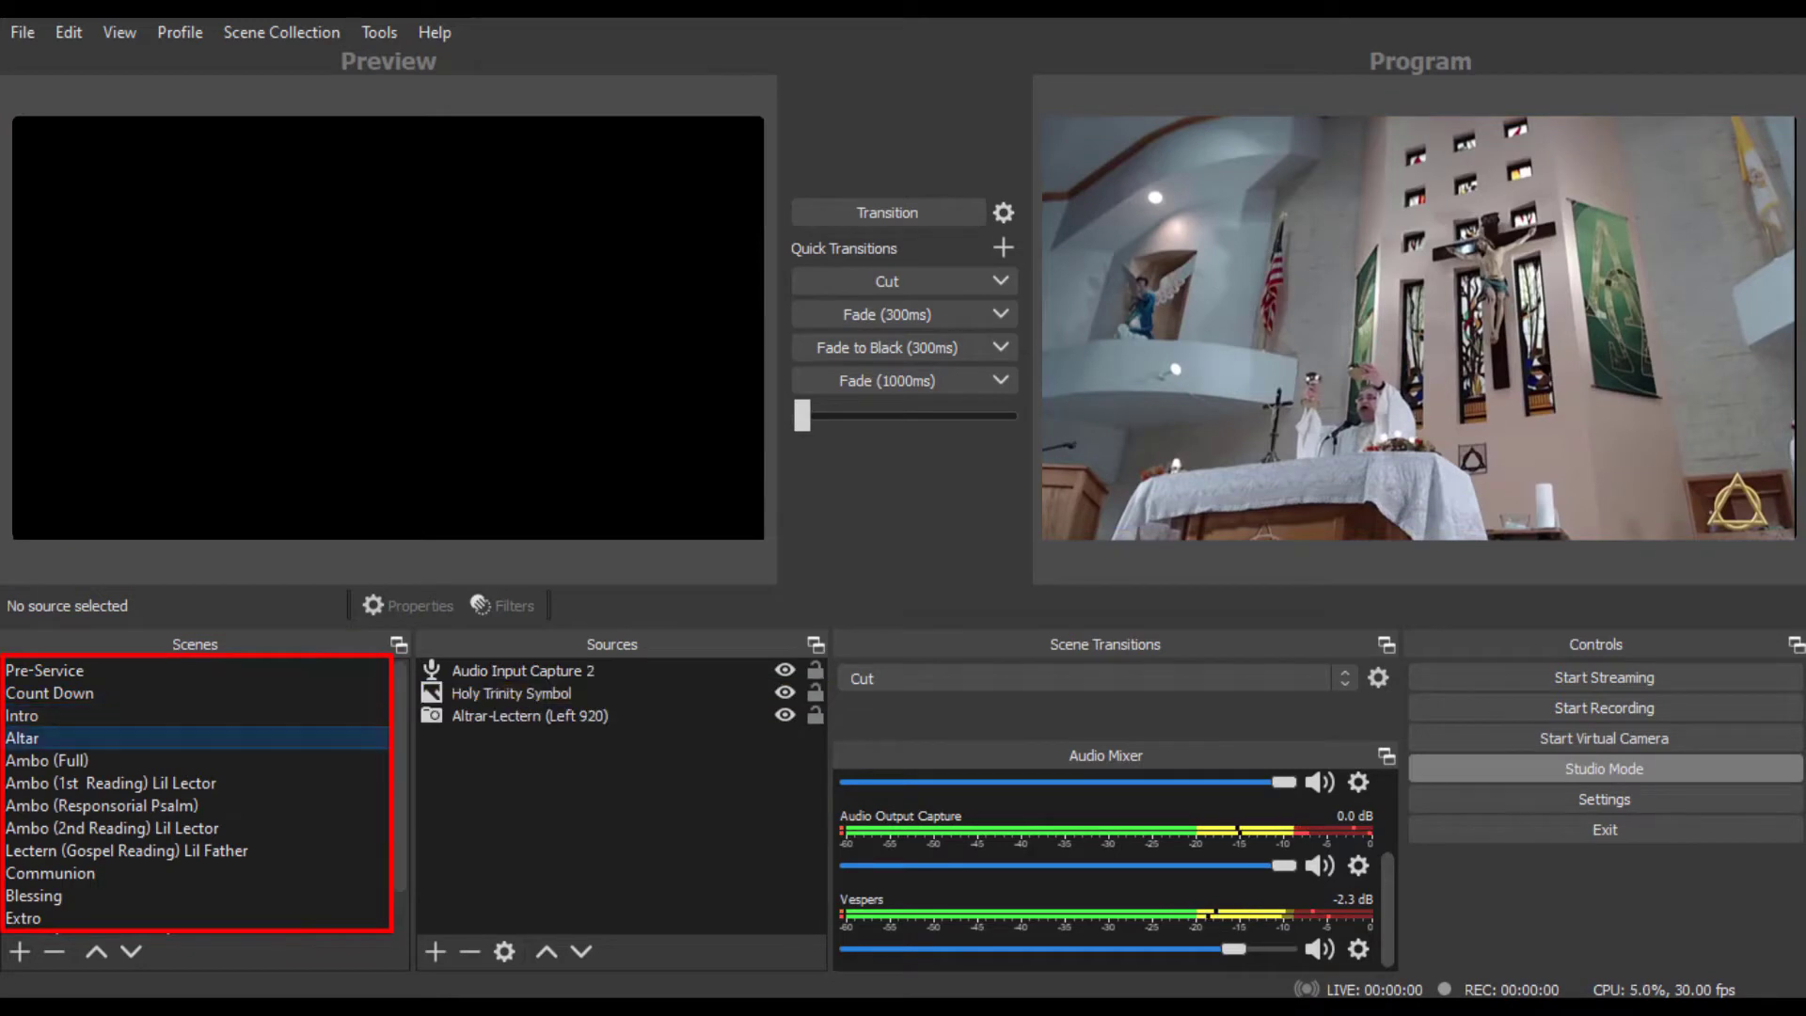
left_click(47, 760)
left_click(111, 782)
left_click(101, 805)
left_click(111, 827)
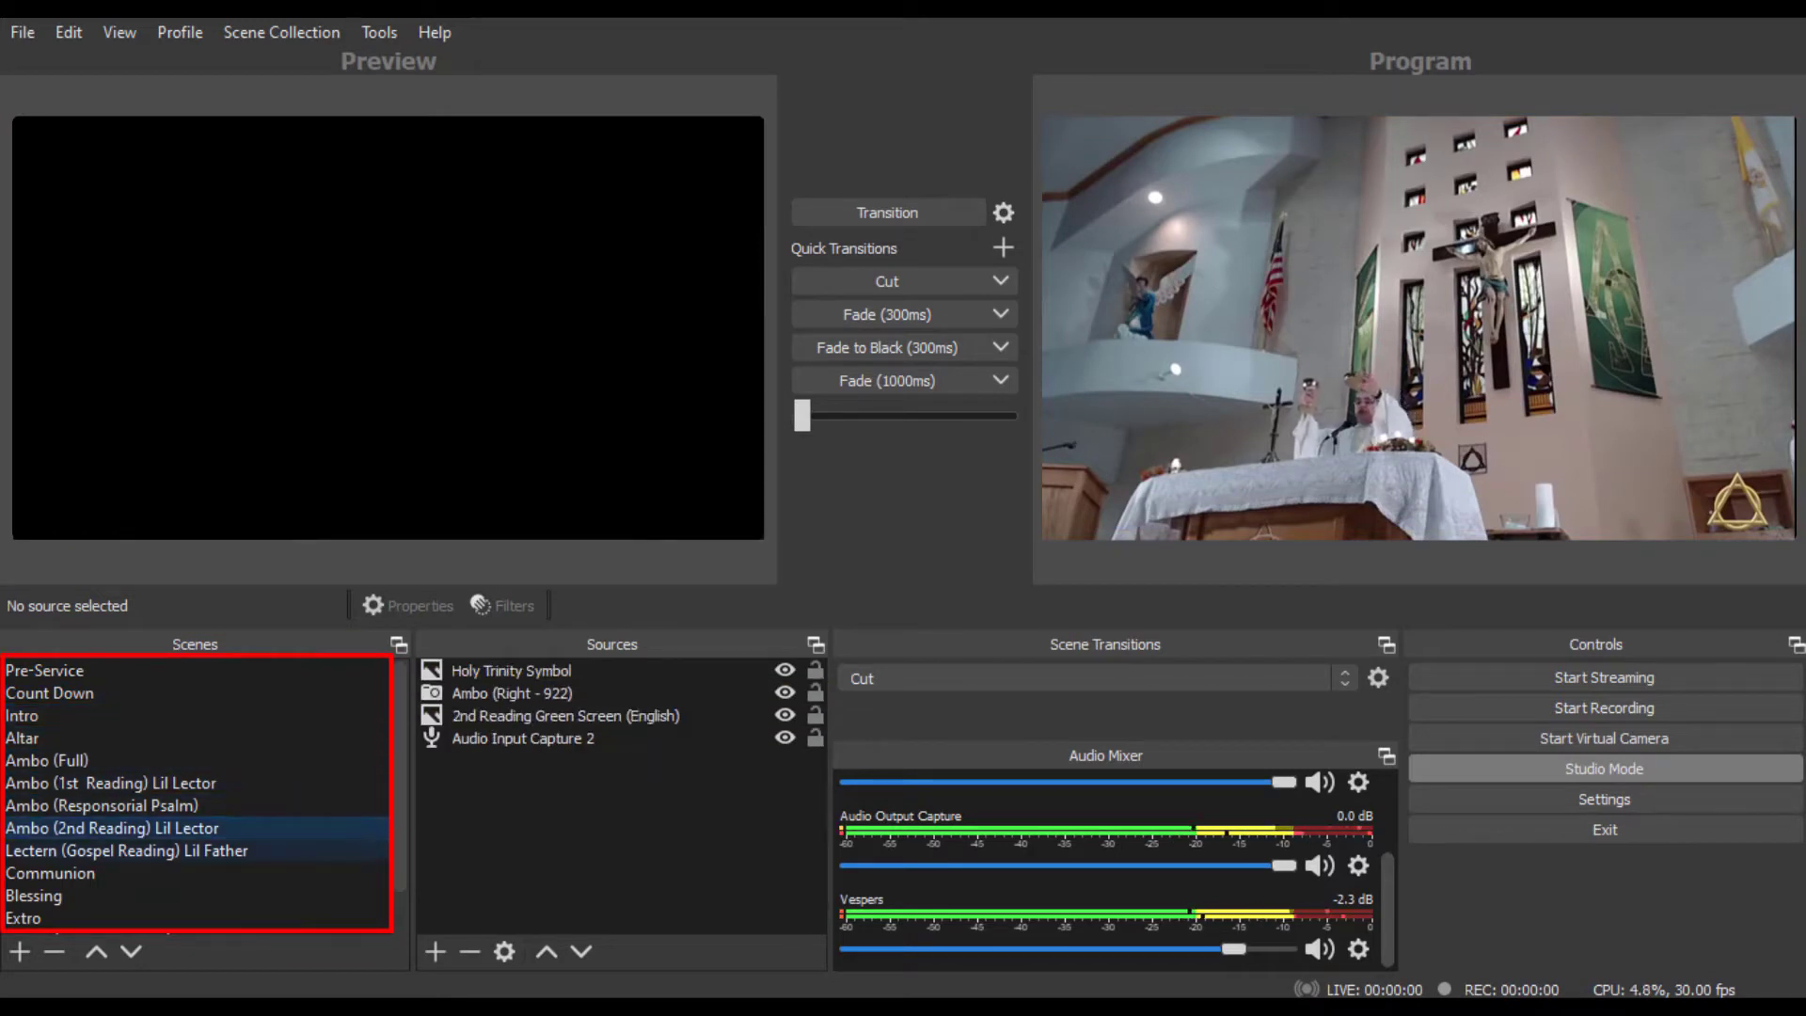
left_click(126, 850)
left_click(49, 873)
left_click(33, 895)
left_click(23, 918)
- Load the Pre-Service scene into the preview and put it live with the 1000 ms fade
left_click(45, 669)
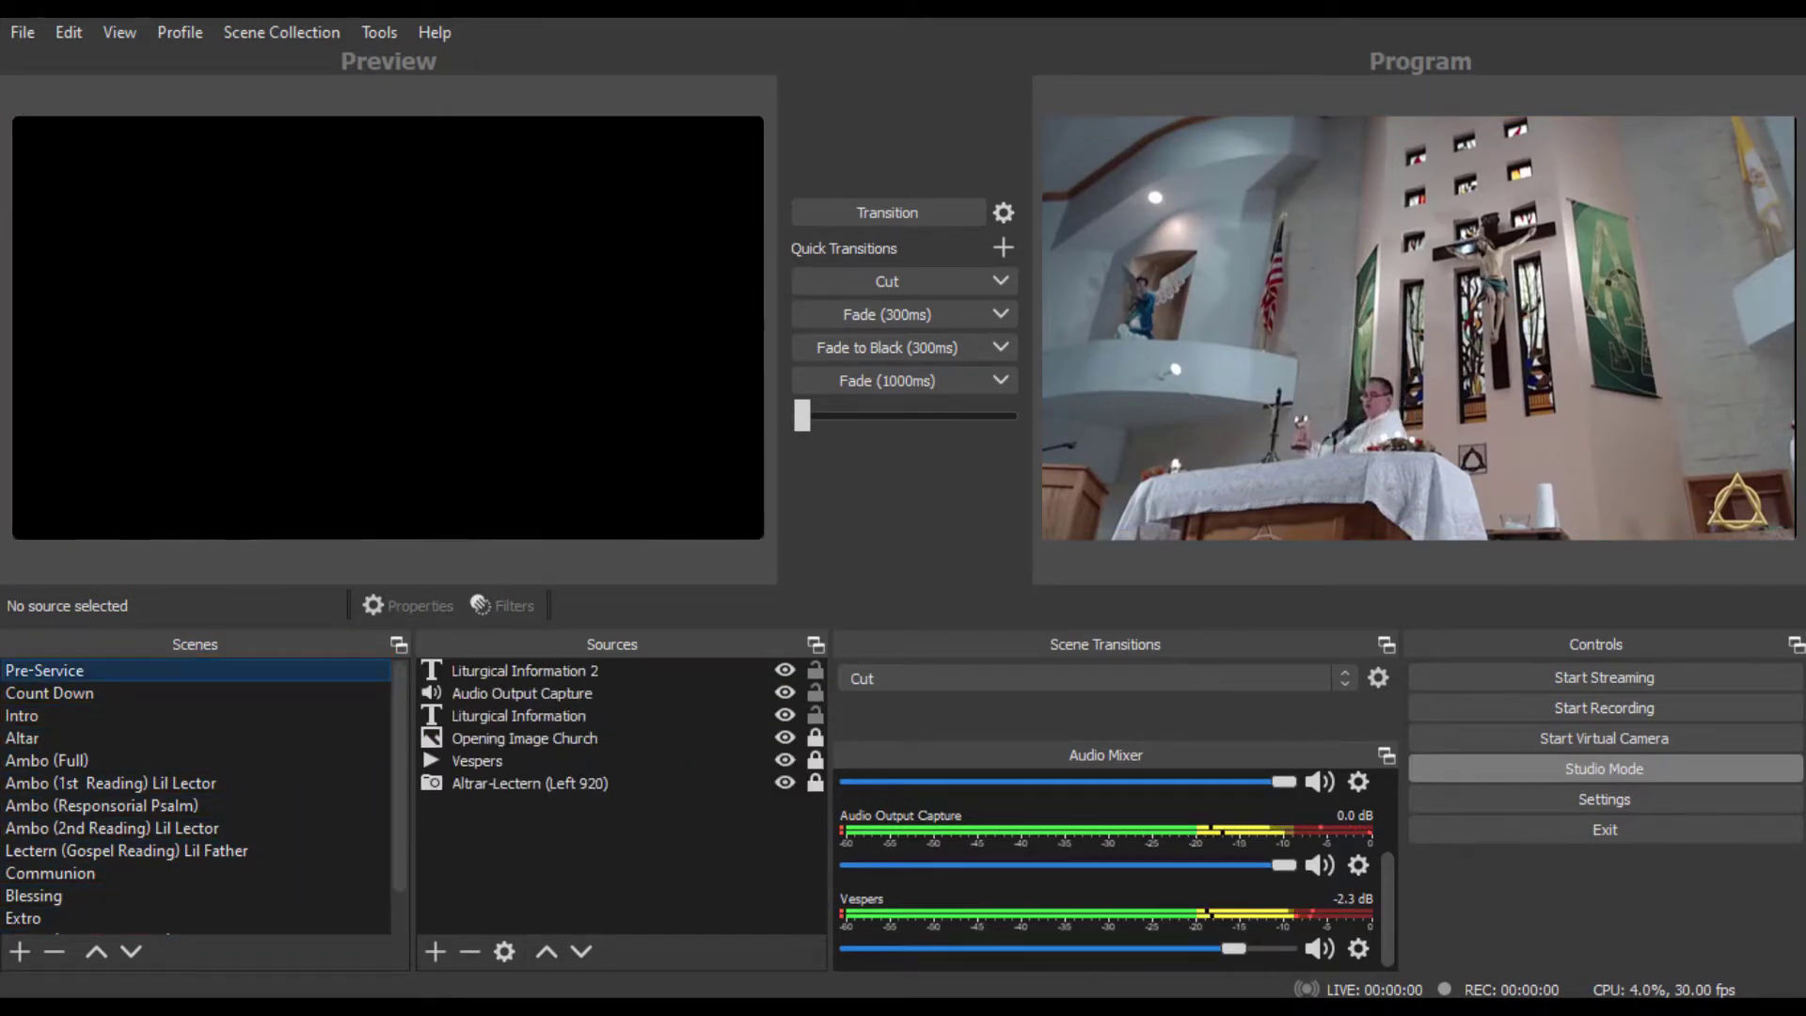
left_click(268, 670)
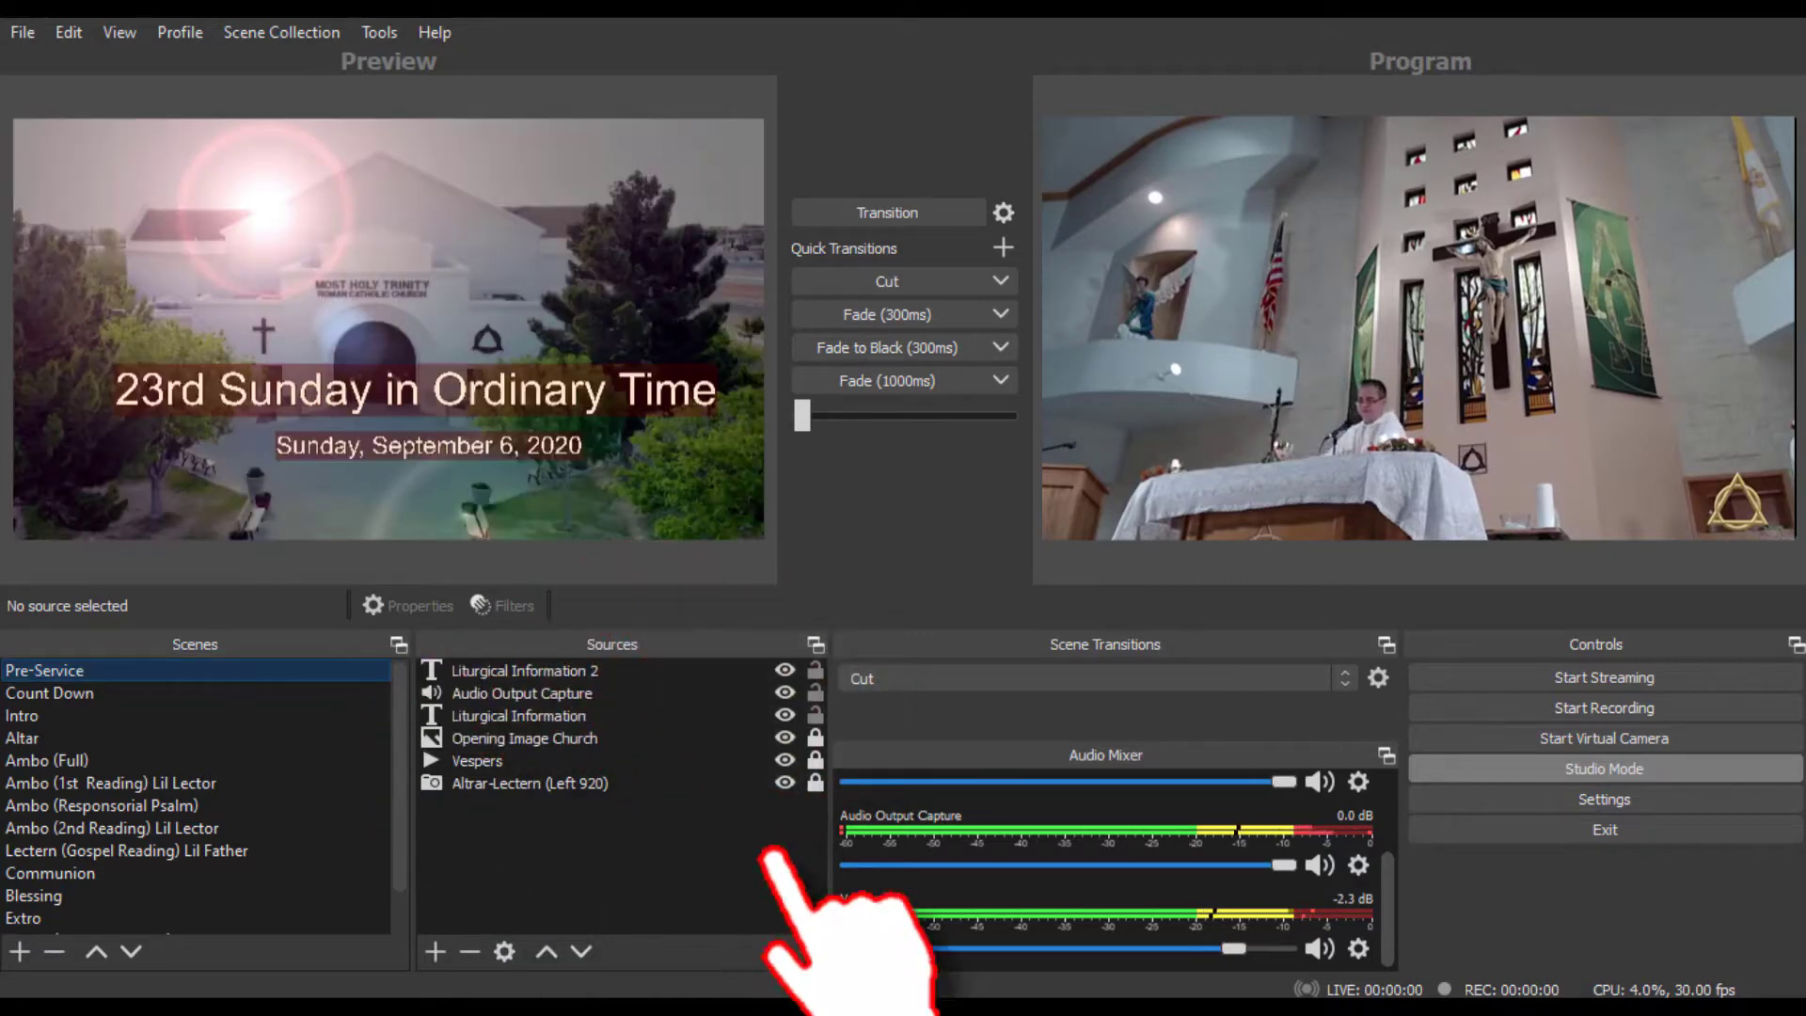
left_click(877, 381)
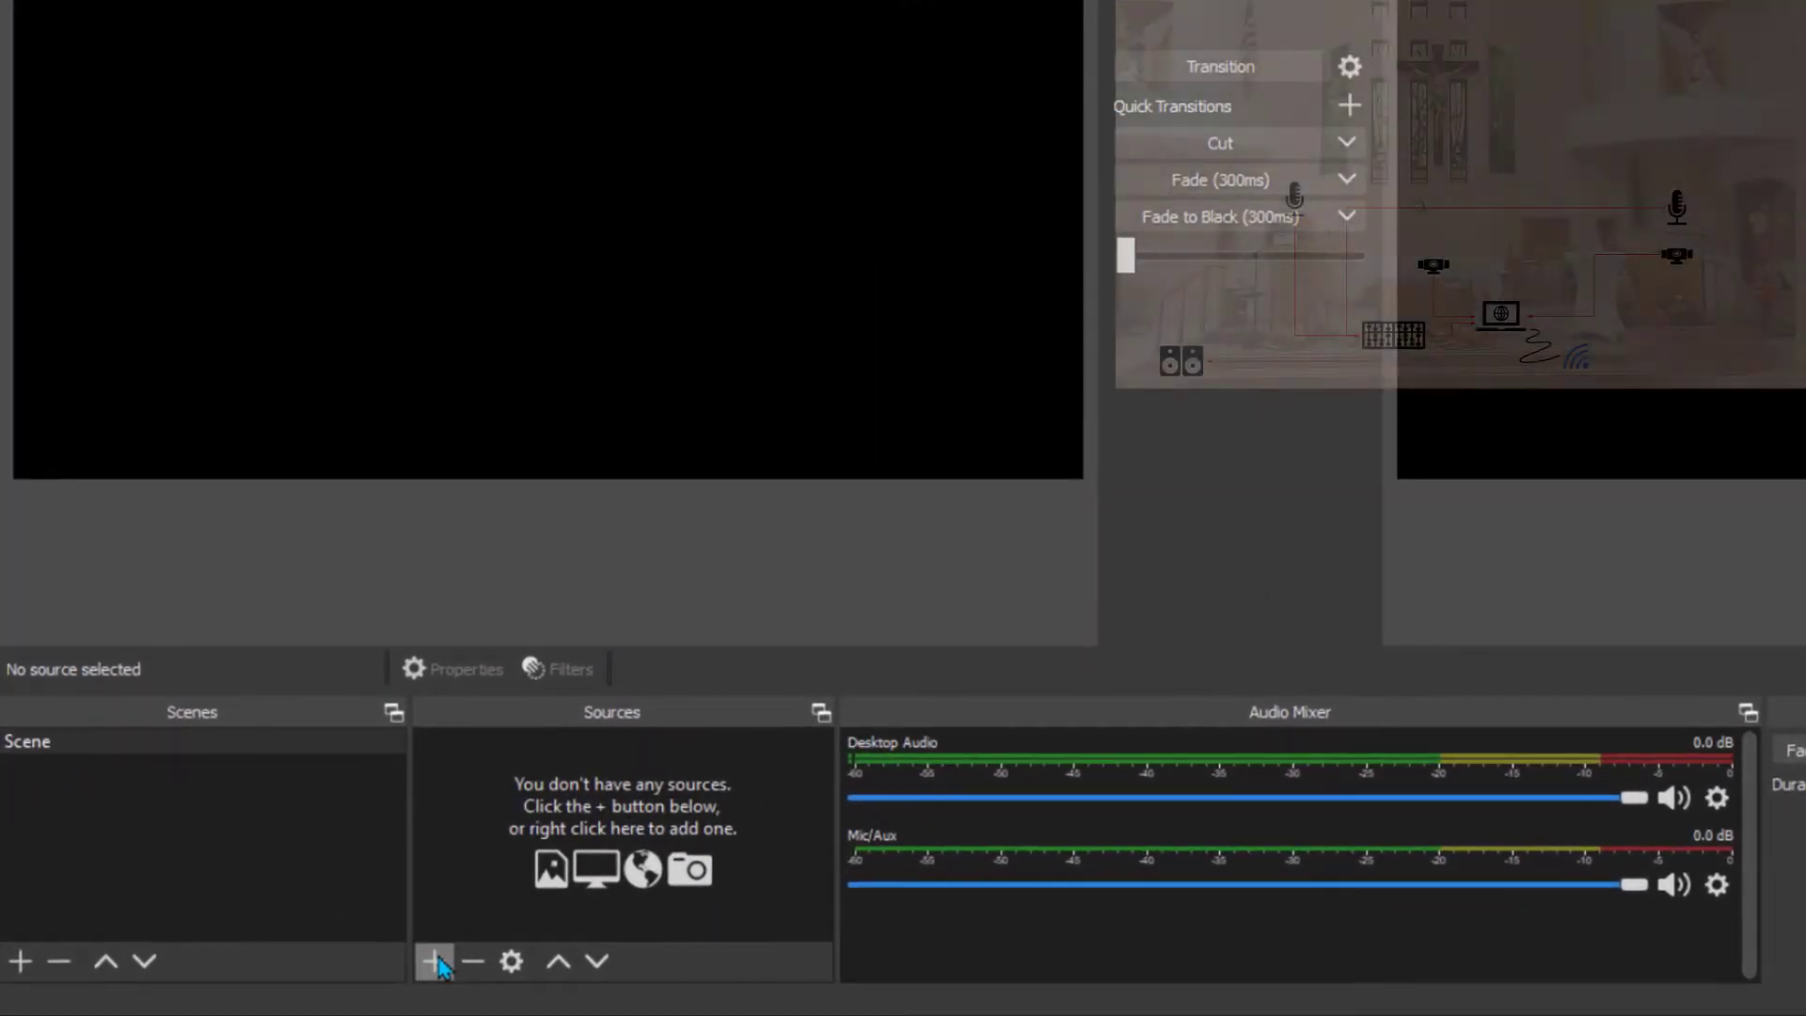
- Add an Audio Input Capture source named "My Audio Mixer" using the device Line (3- USB AUDIO CODEC)
left_click(319, 956)
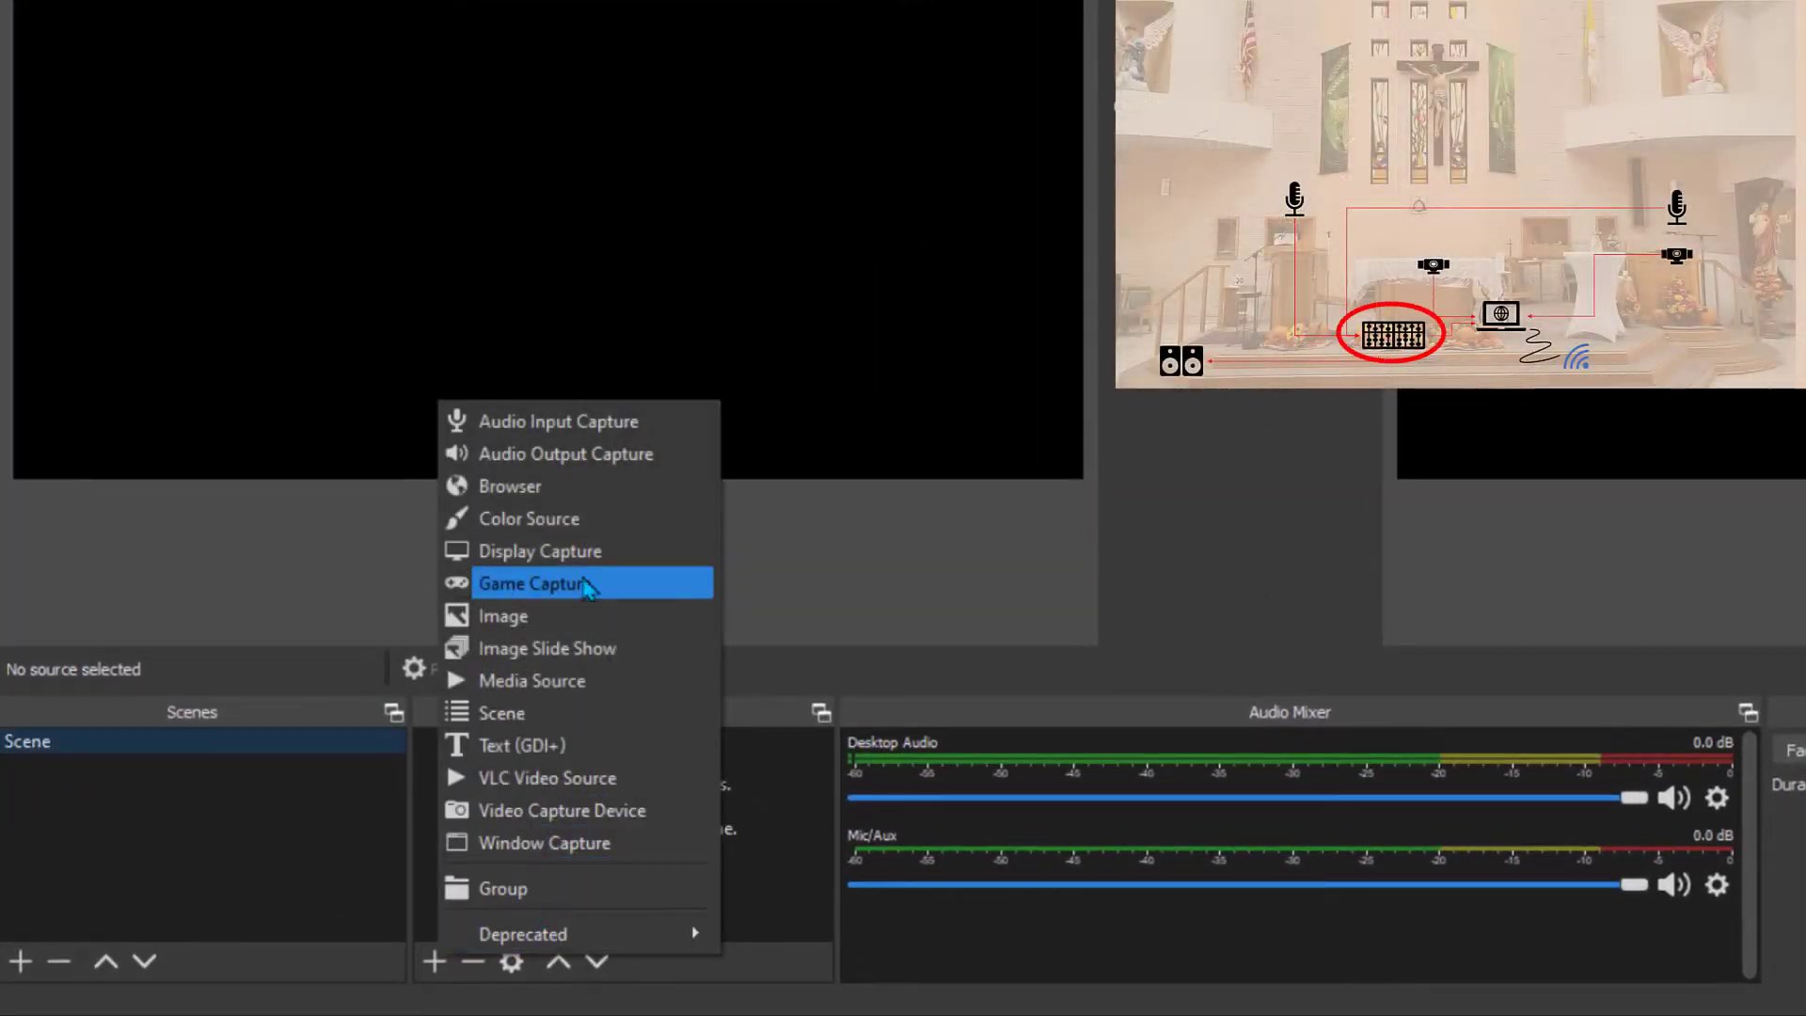
left_click(581, 421)
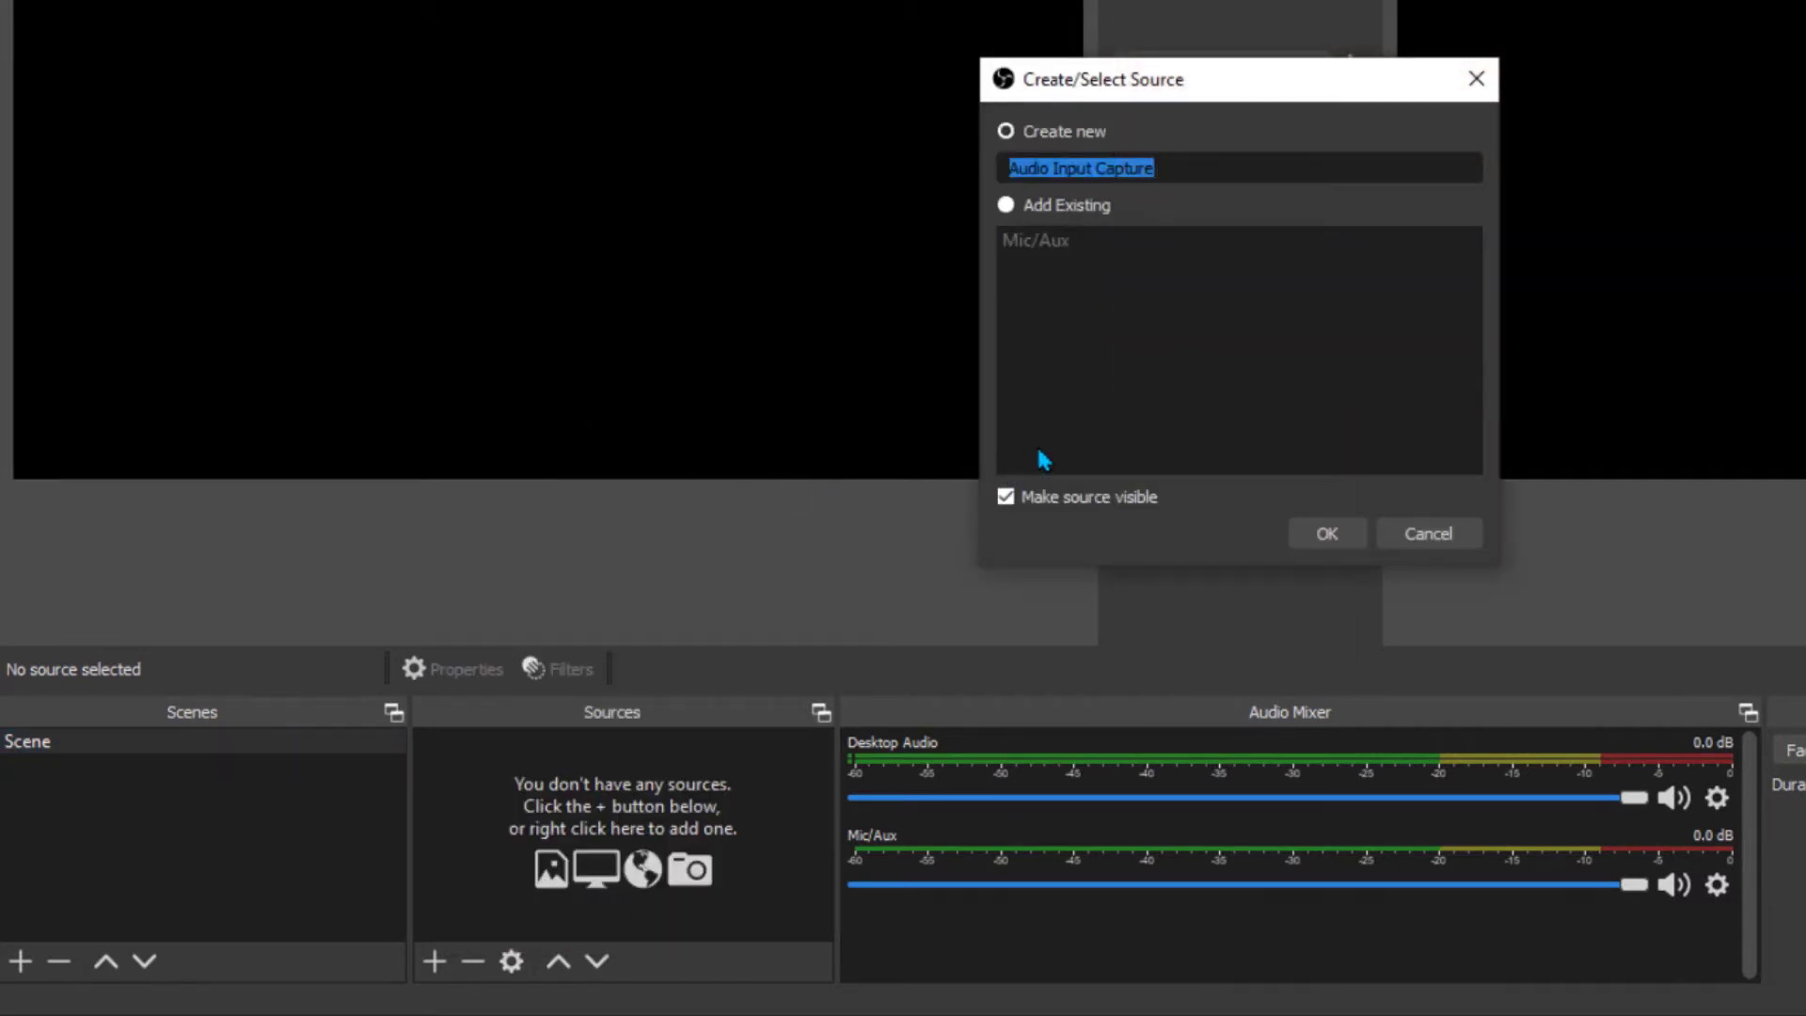
type("My Audio Mixer")
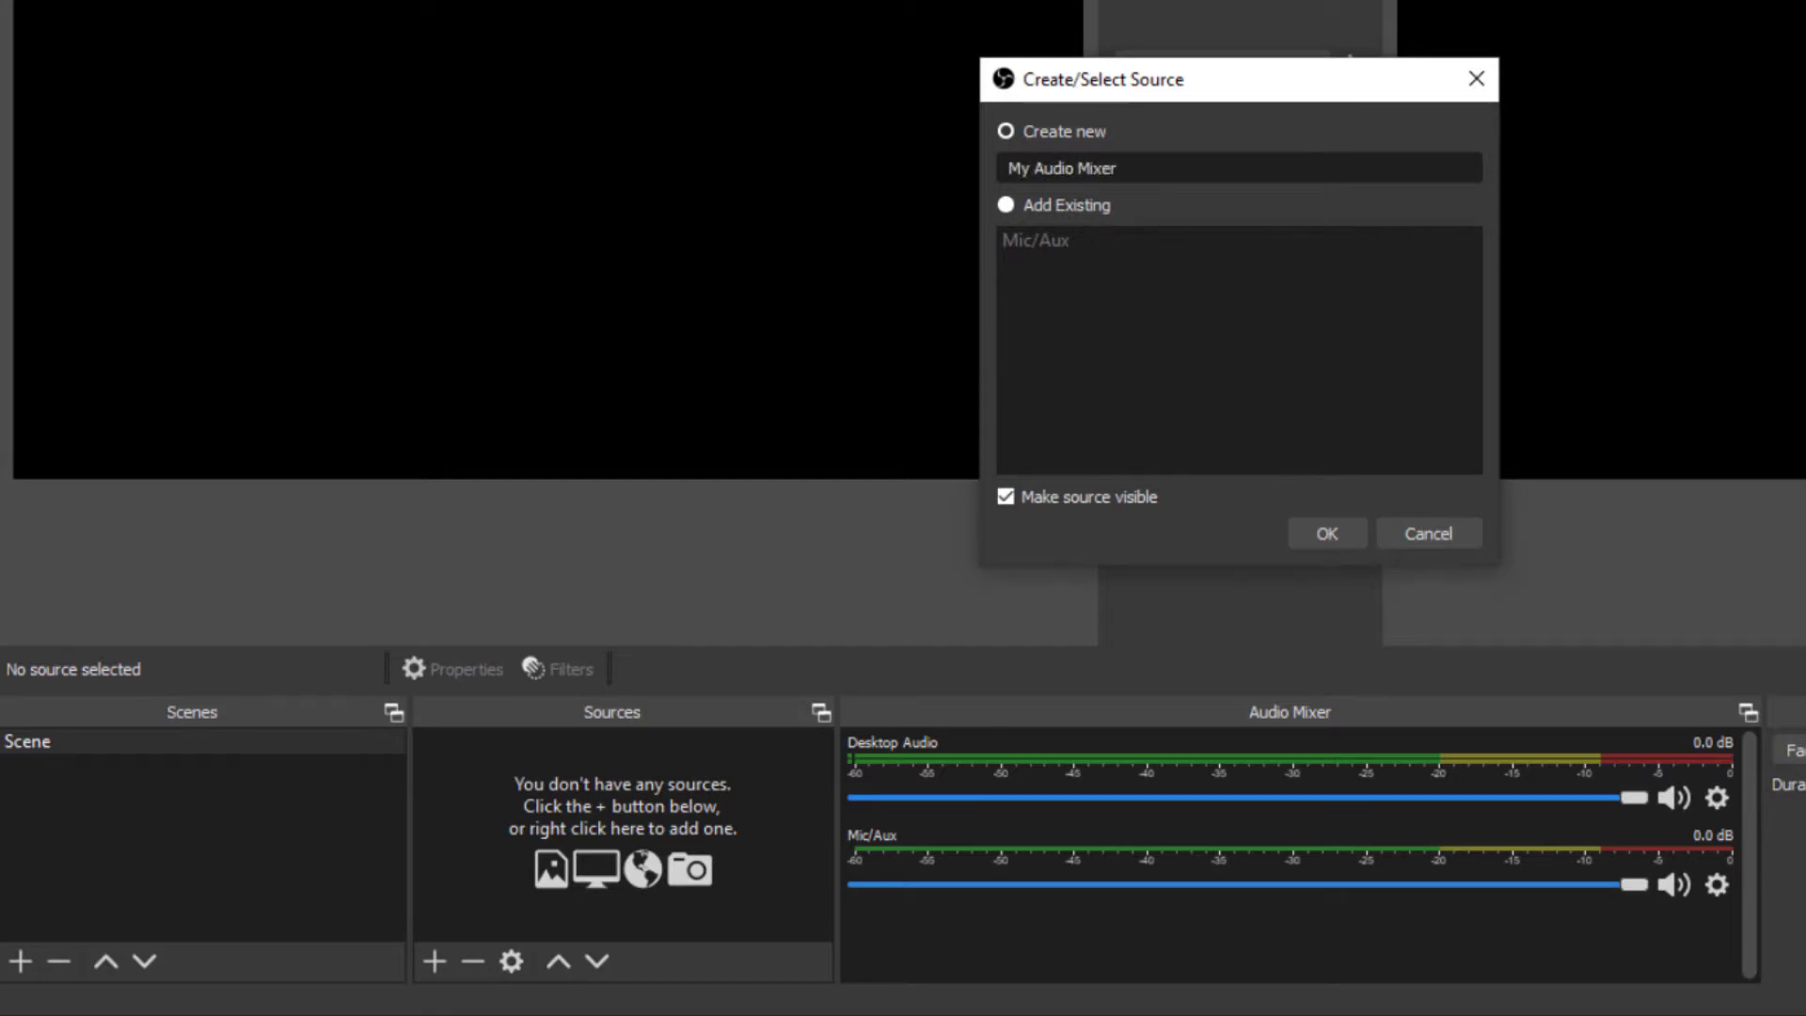
key("Return")
left_click(1057, 137)
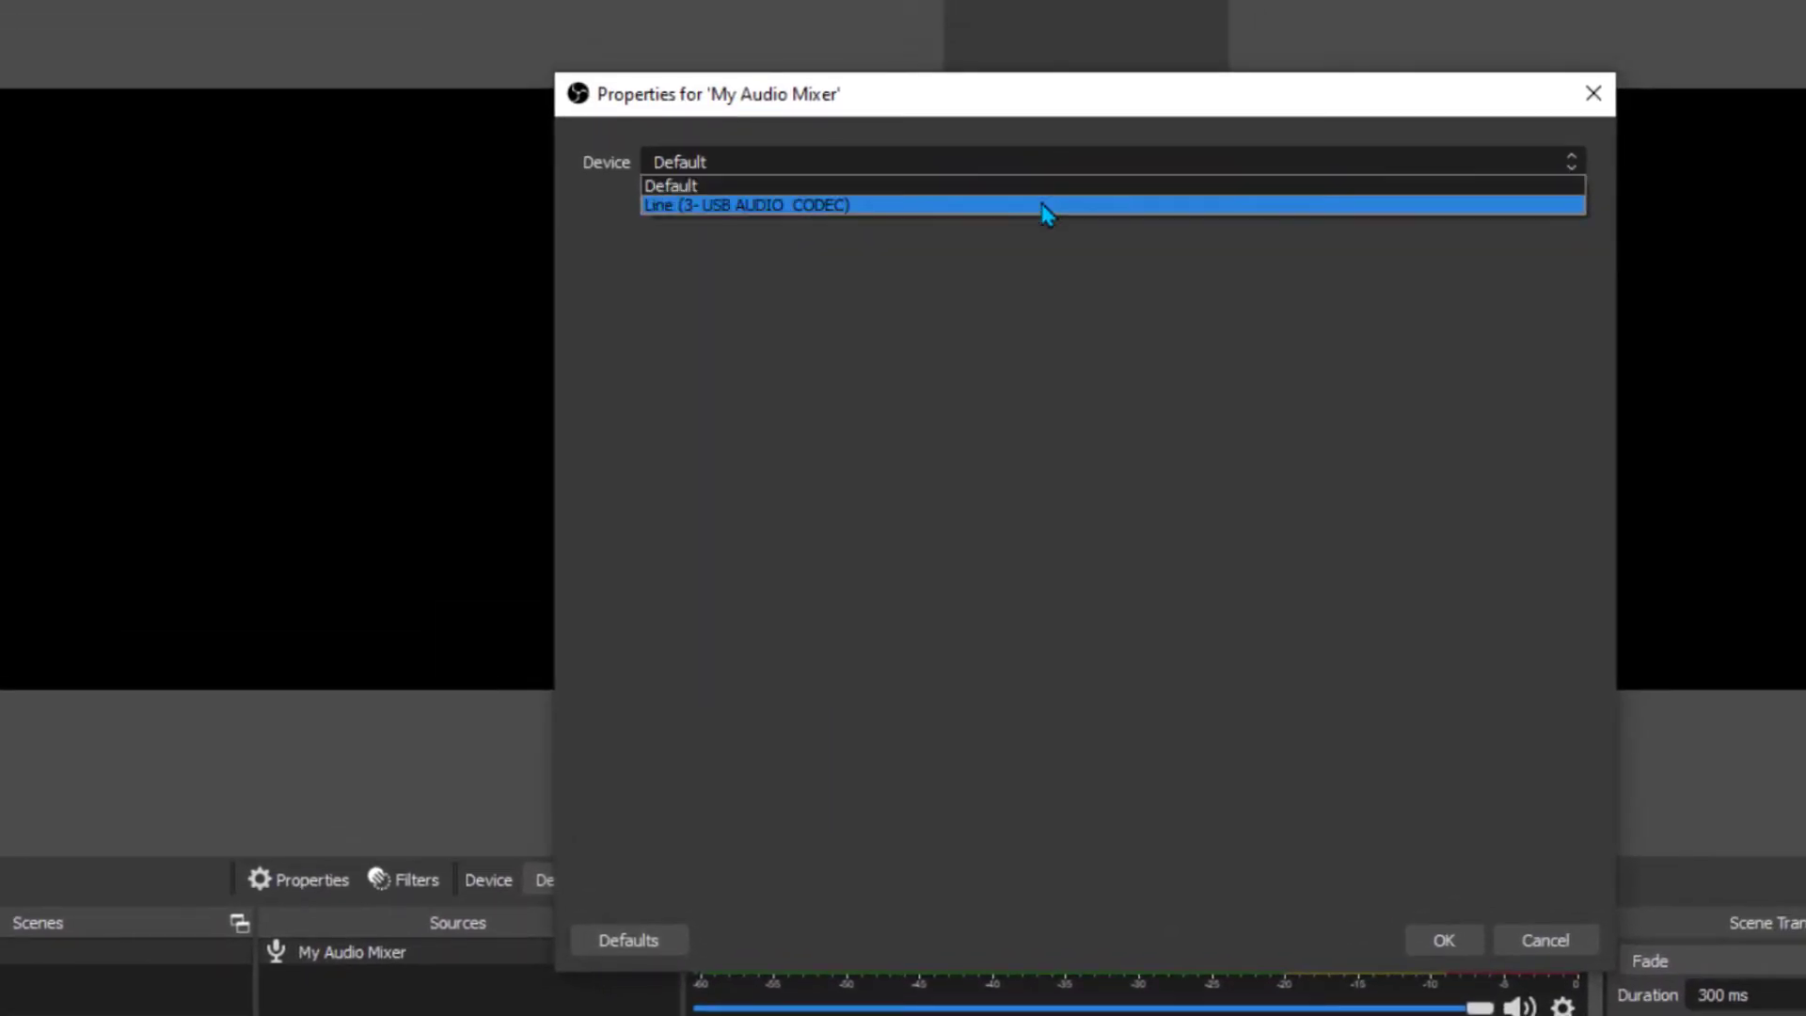
left_click(1046, 205)
left_click(1448, 939)
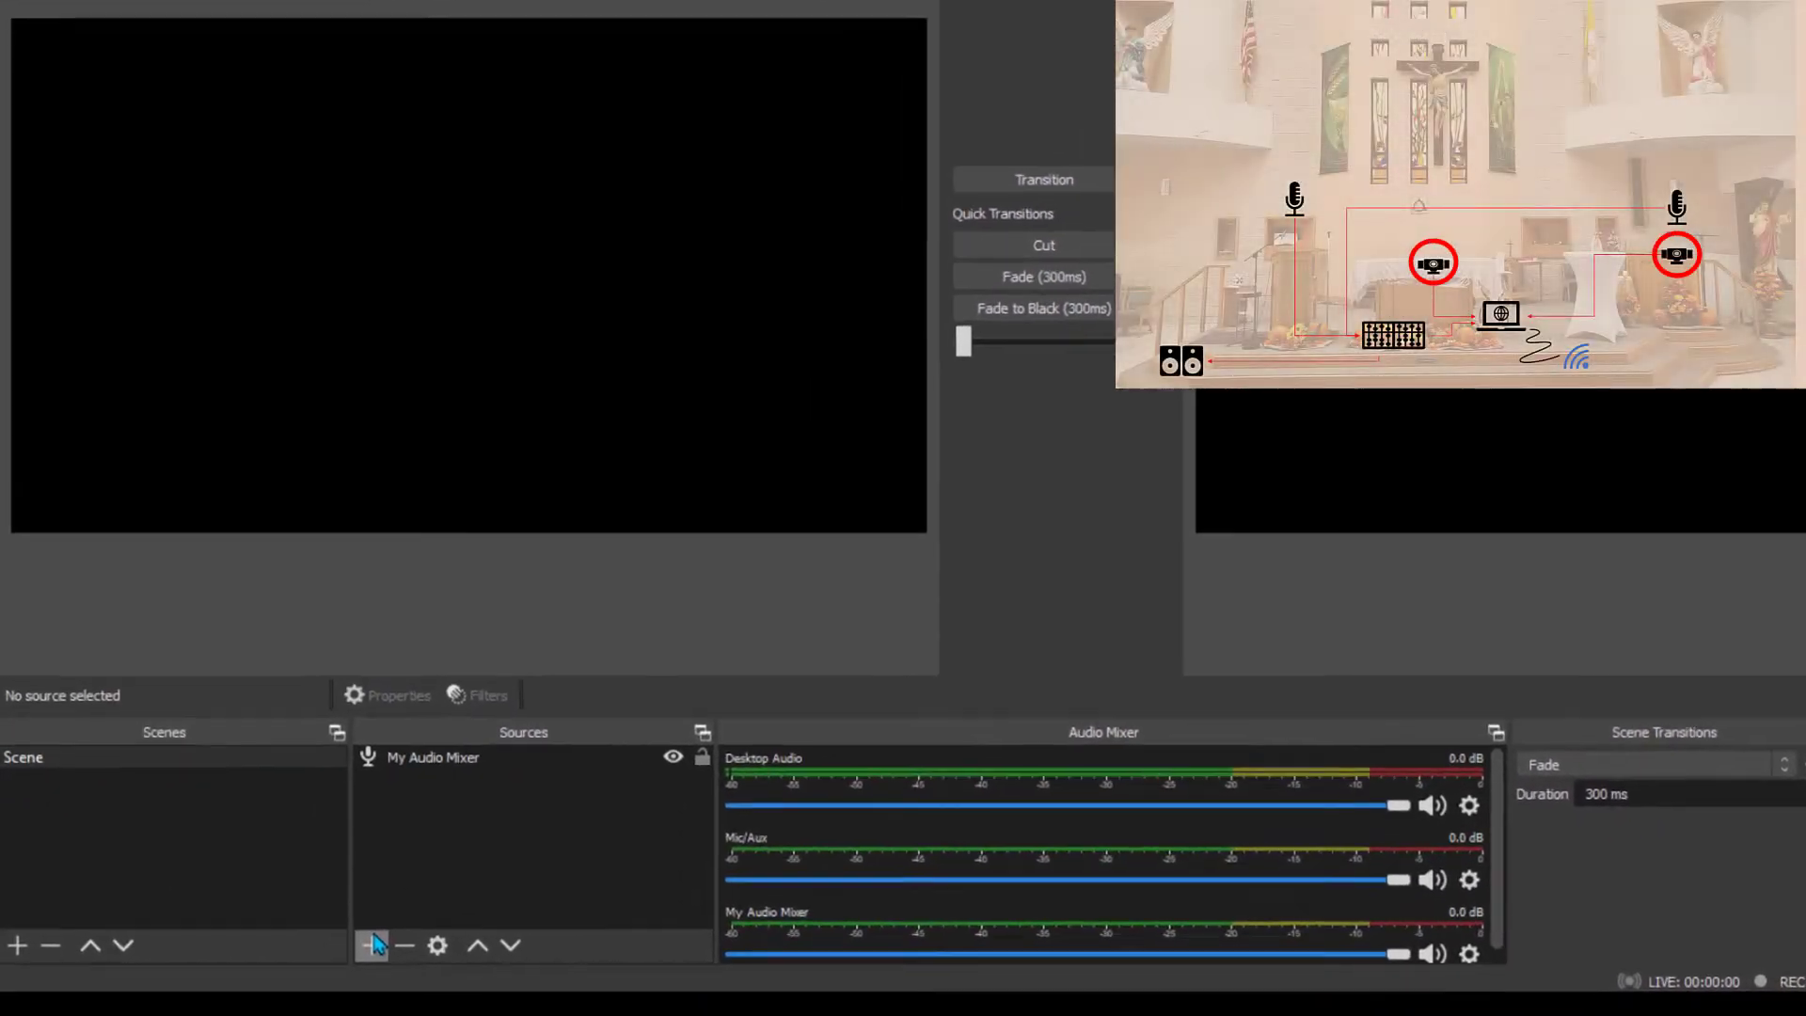
- Add a Video Capture Device source named "Altar Camera (Left)" to the scene
left_click(316, 955)
left_click(513, 797)
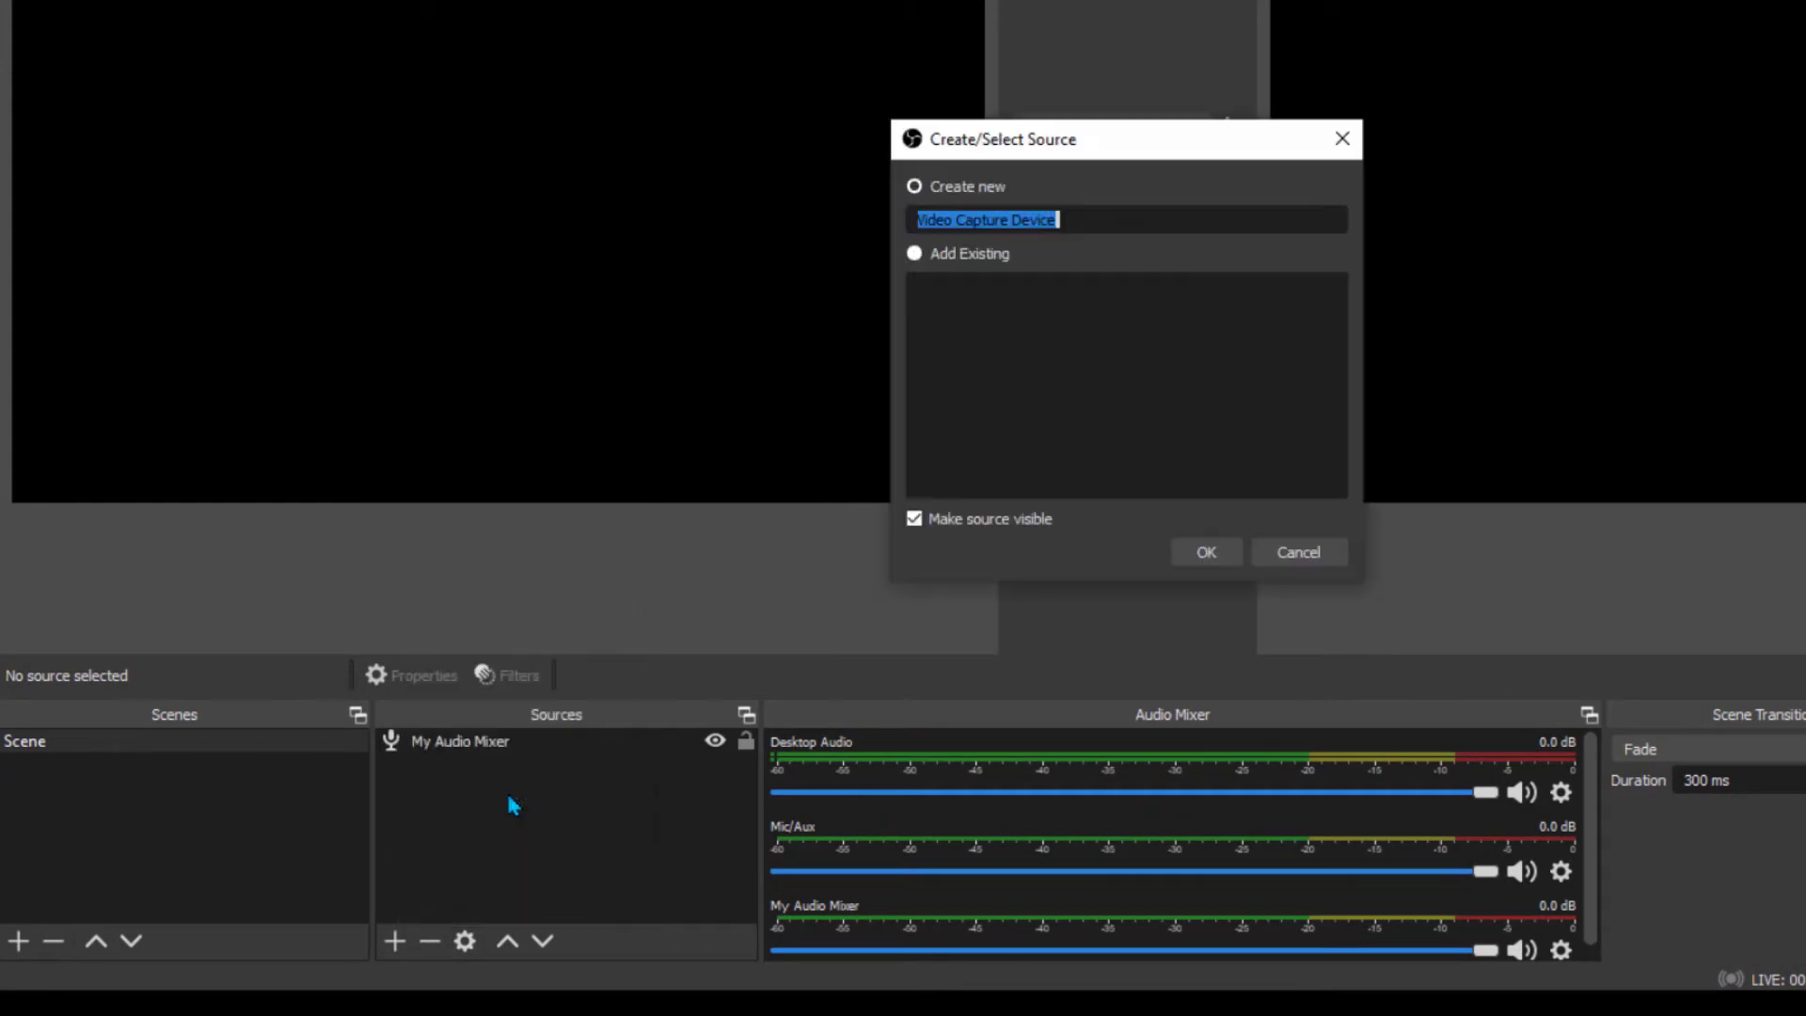
type("Altar Camera (Left")
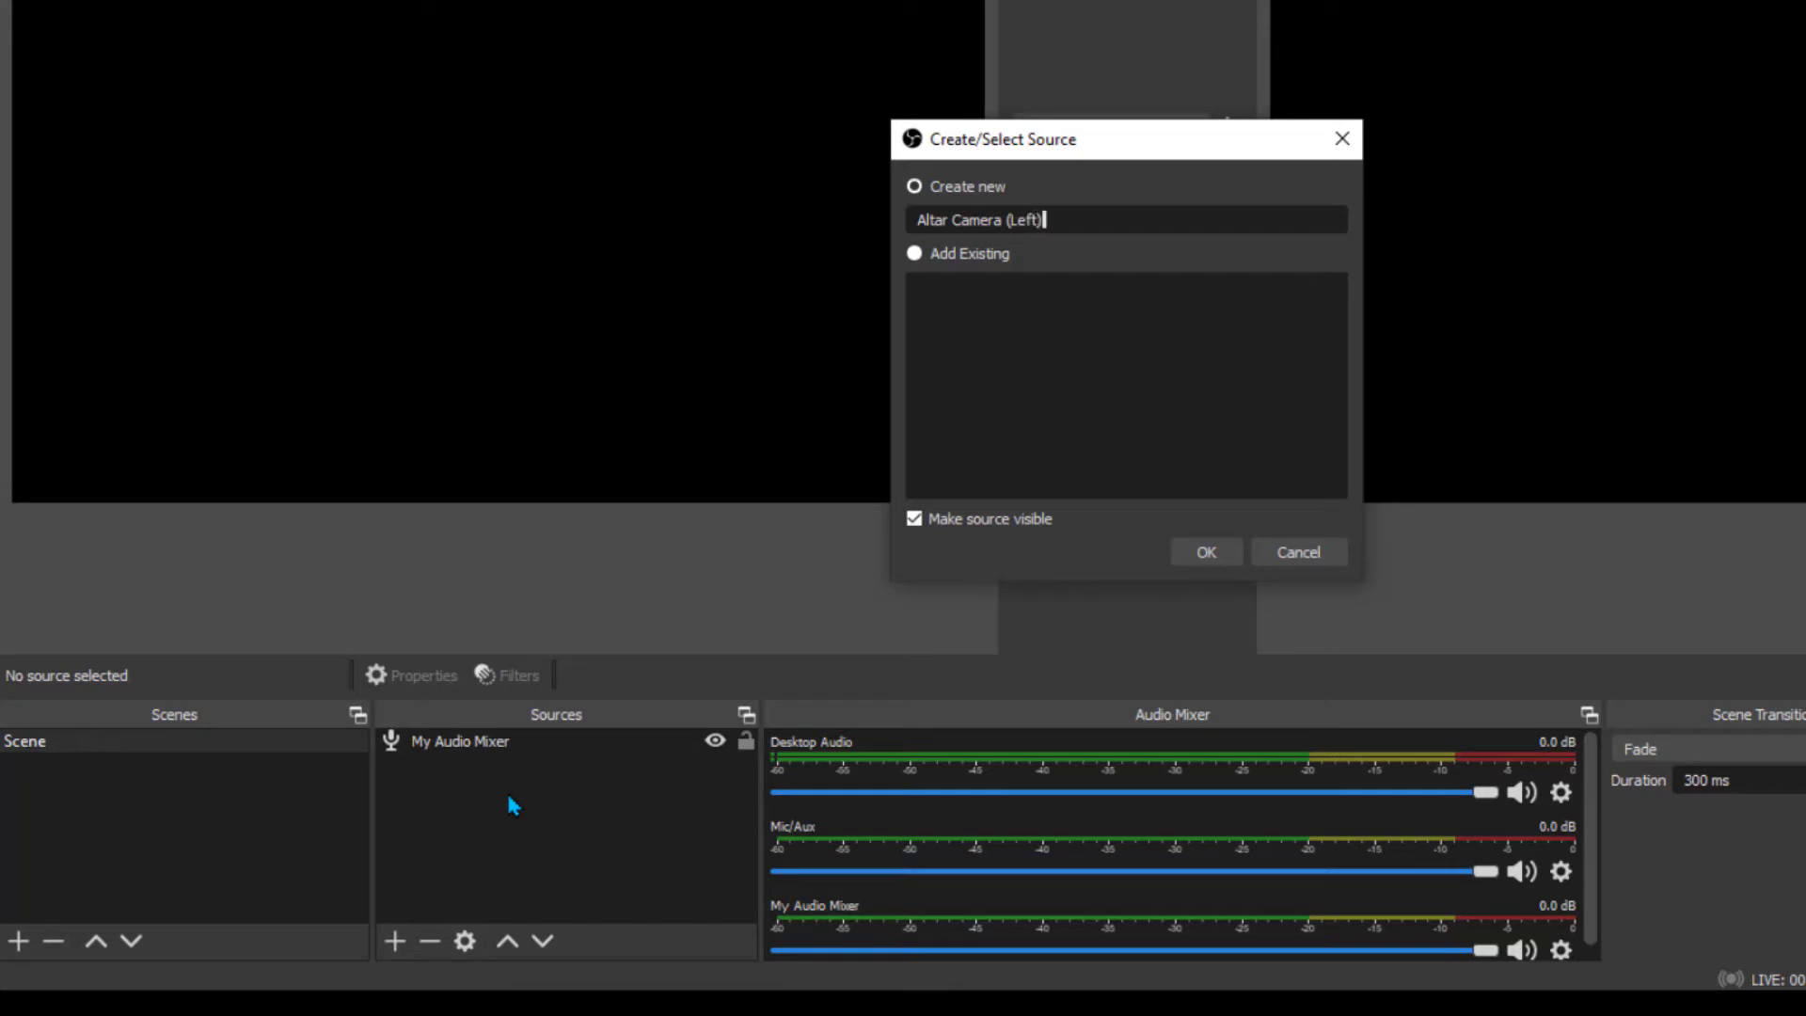
key("Return")
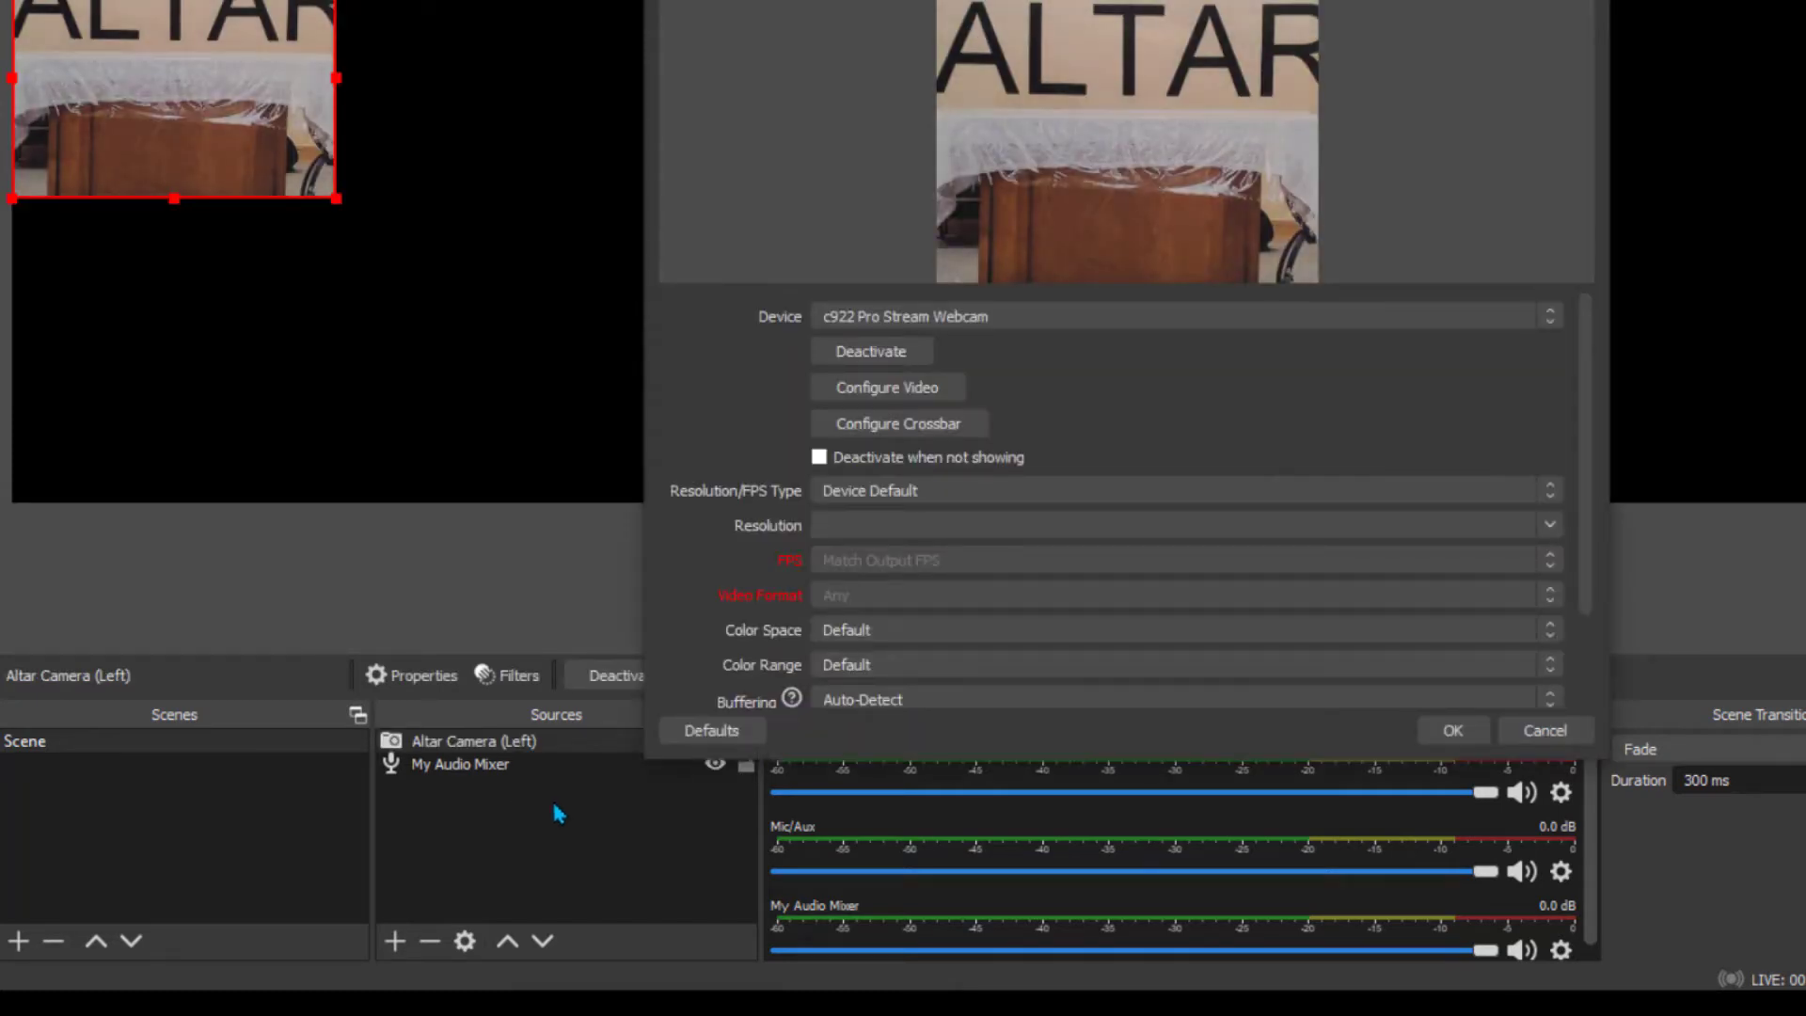
- Set the altar camera's Resolution/FPS Type to Custom with a resolution of 1920x1080 and accept the properties
left_click(1088, 498)
left_click(1091, 534)
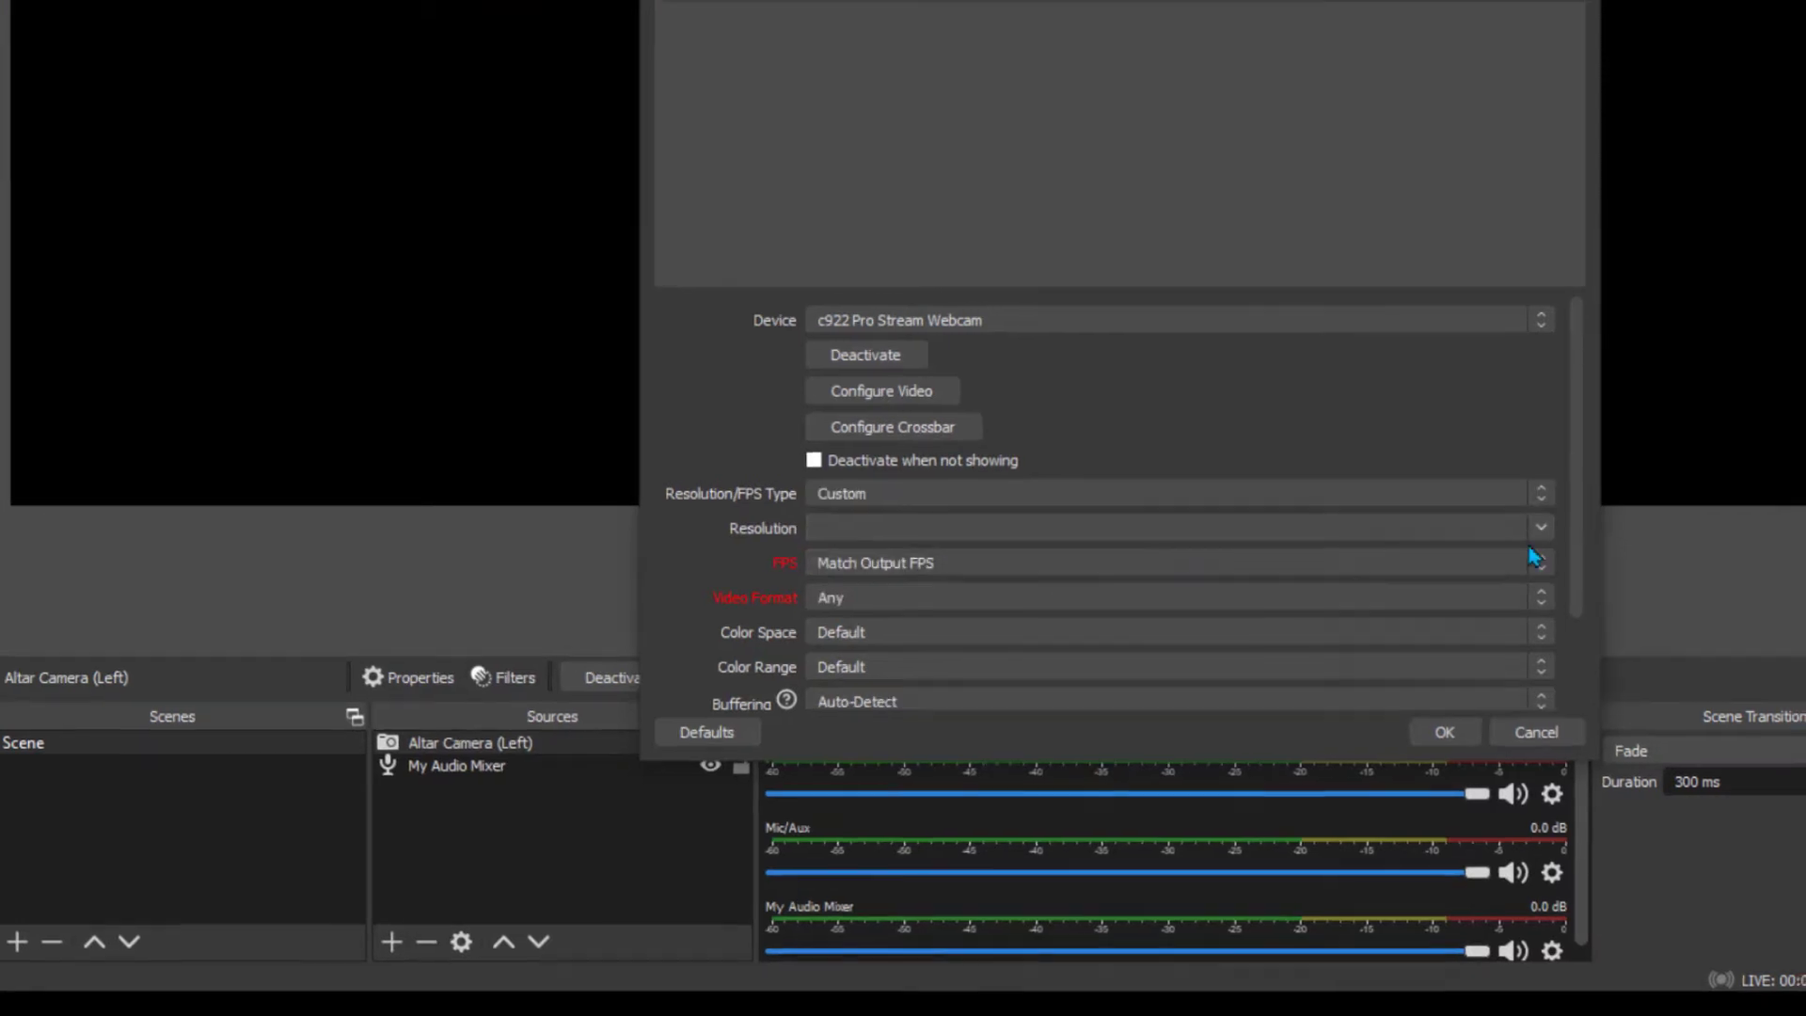
left_click(1548, 524)
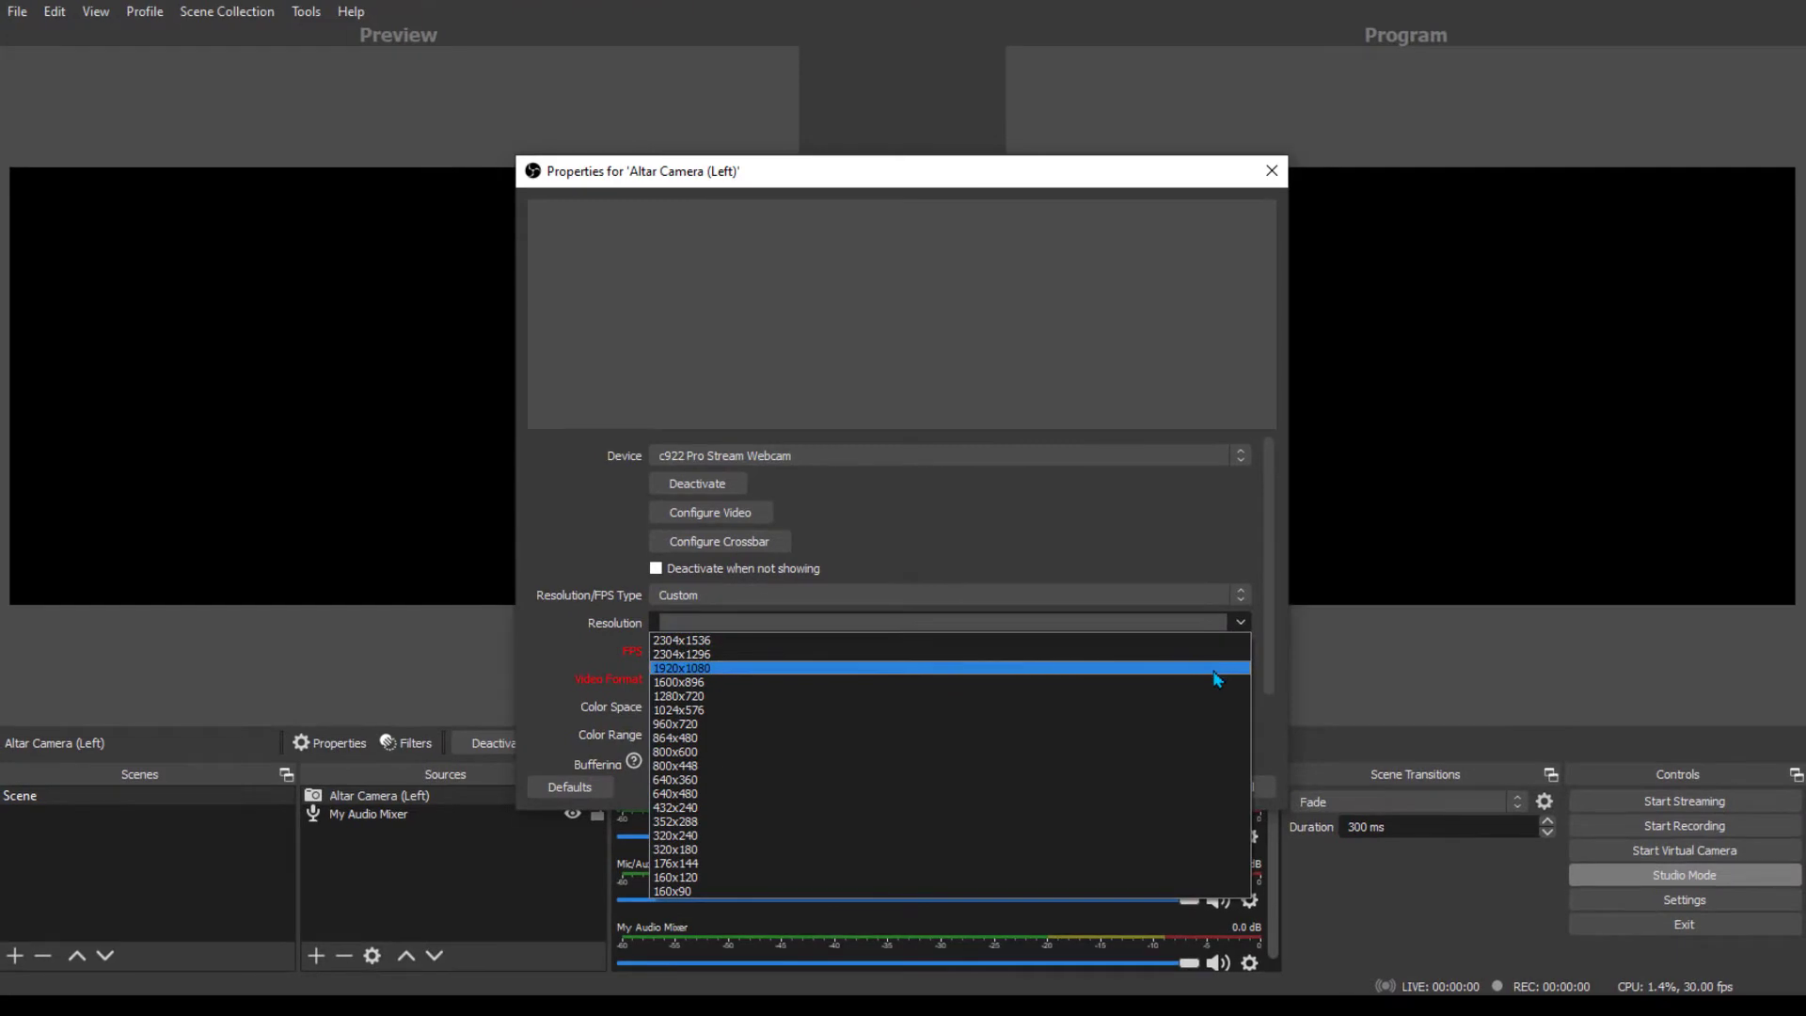
left_click(1222, 667)
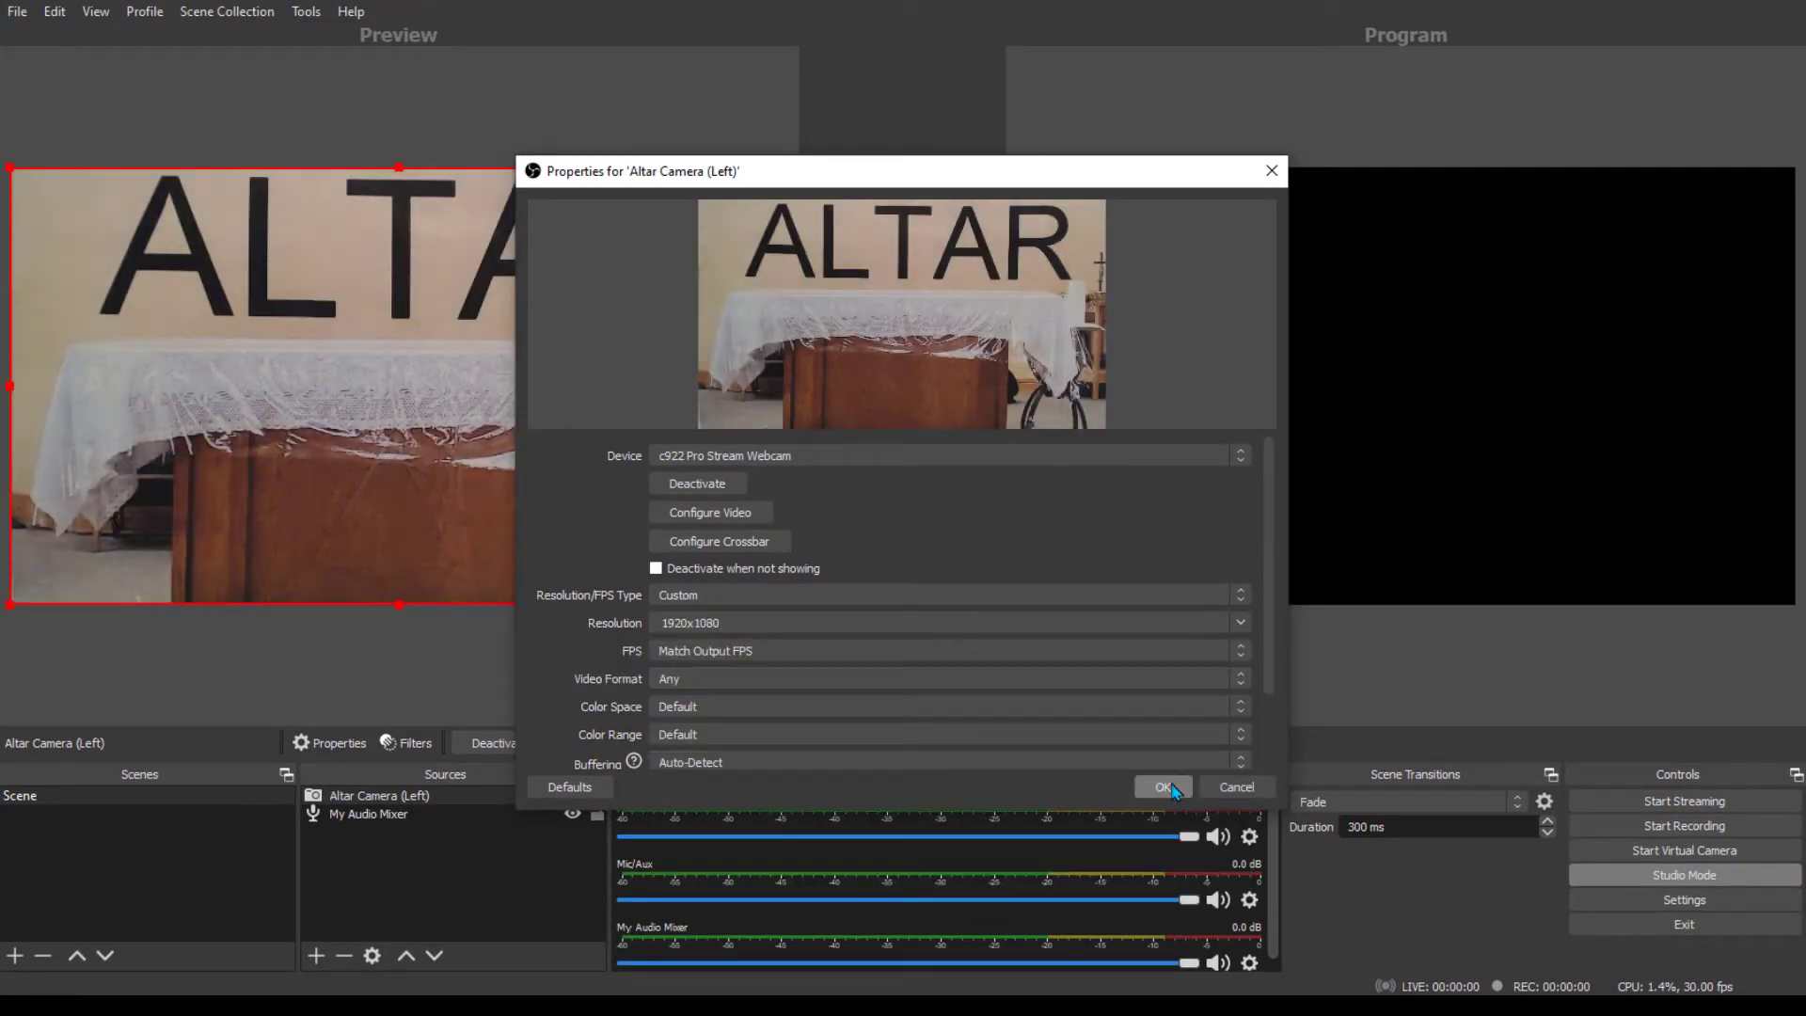
left_click(1164, 786)
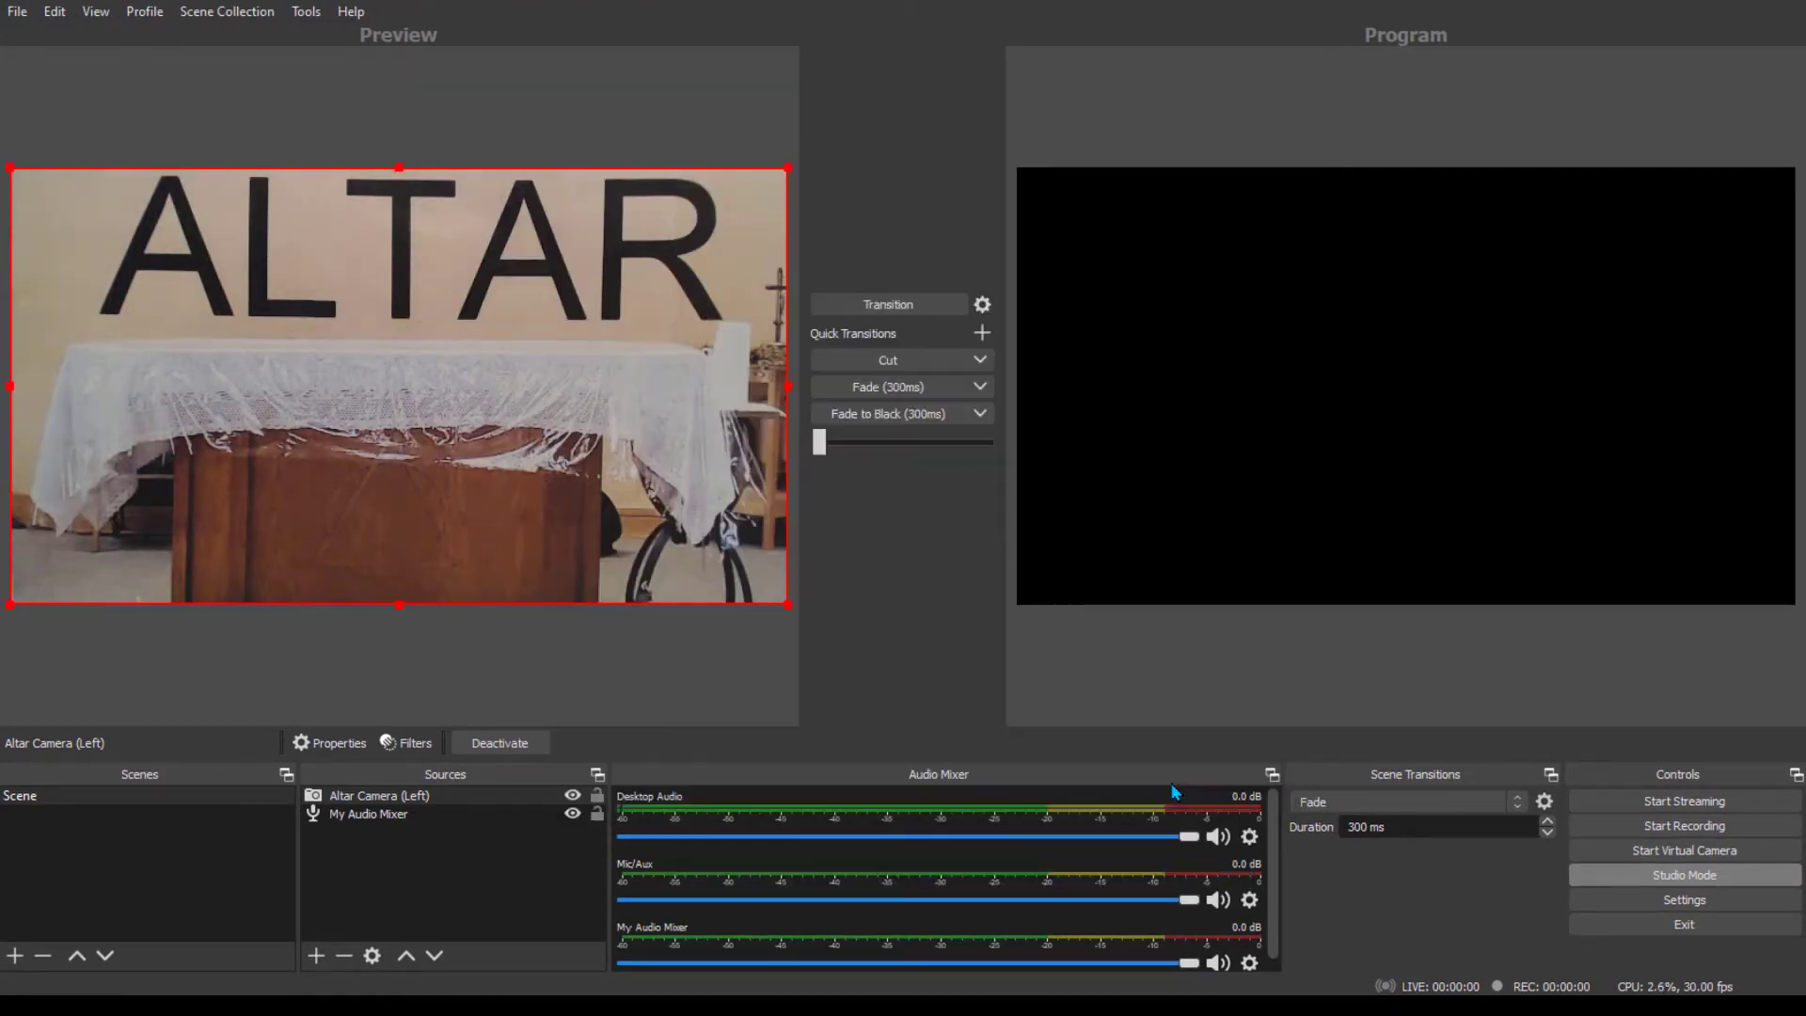
- Add a Video Capture Device source named "Ambo Camera (Right)" to the scene
left_click(352, 893)
left_click(316, 954)
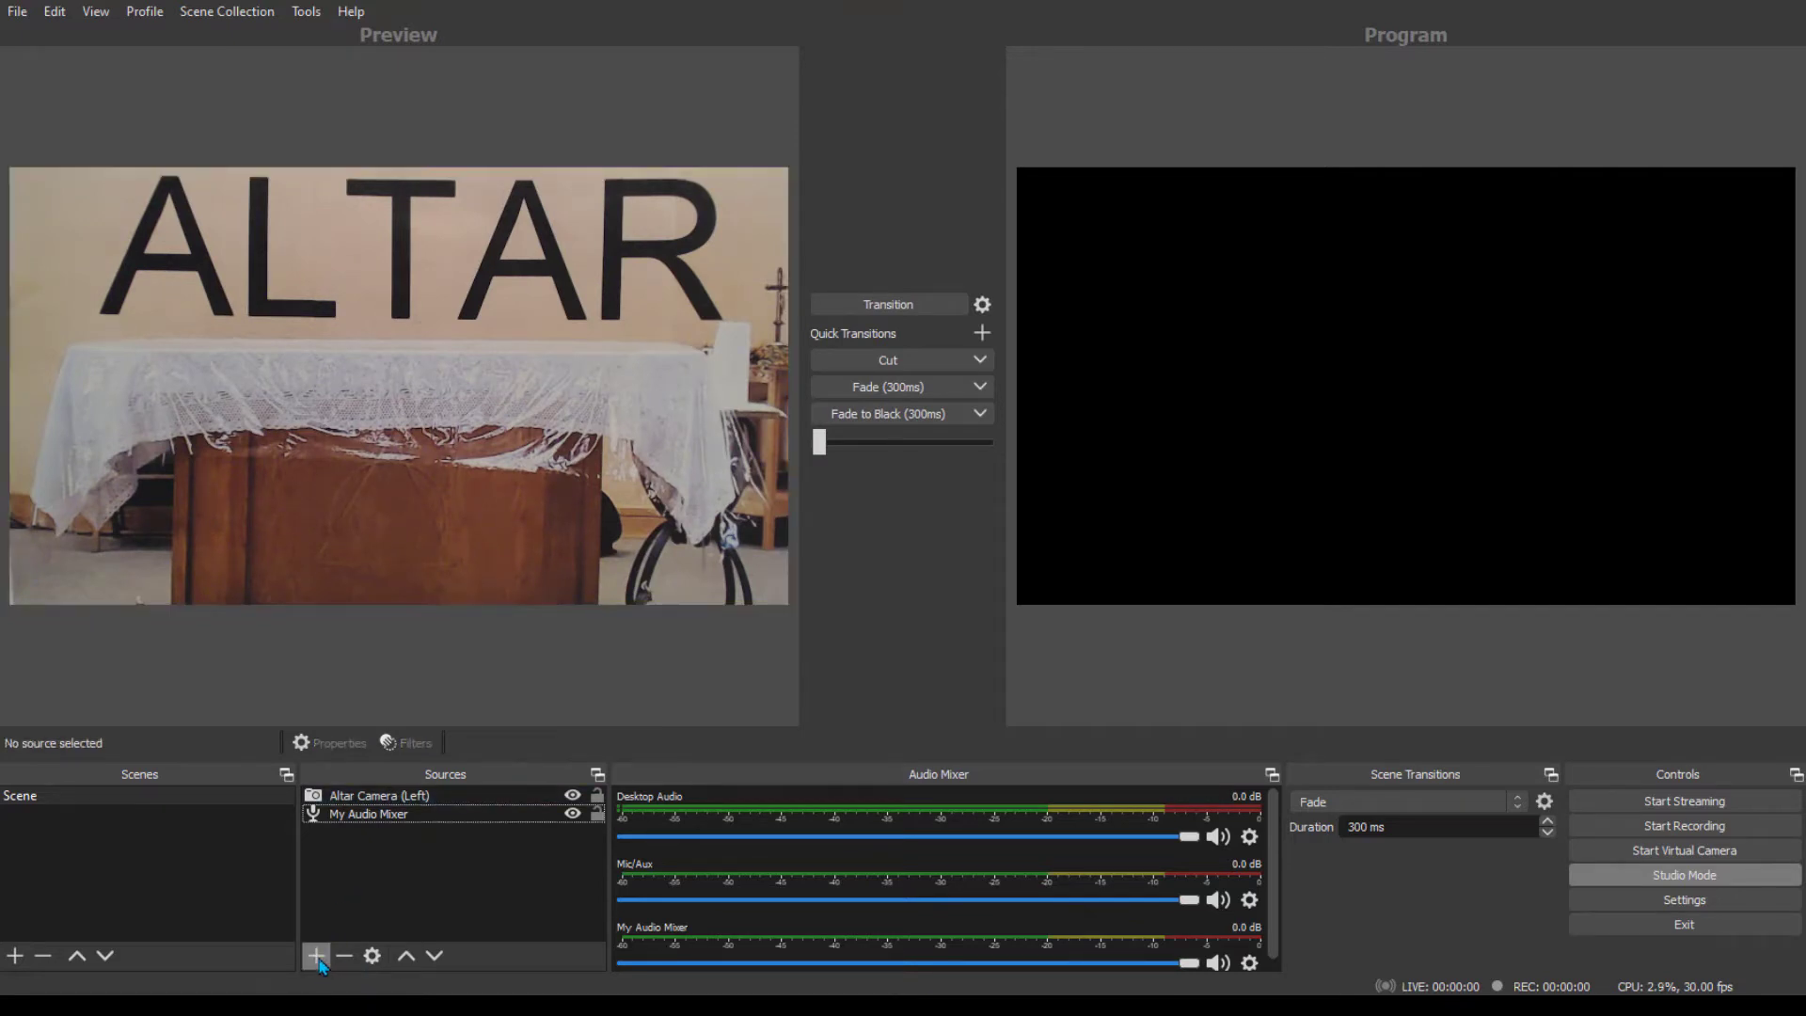
left_click(435, 853)
type("Ambo Cam")
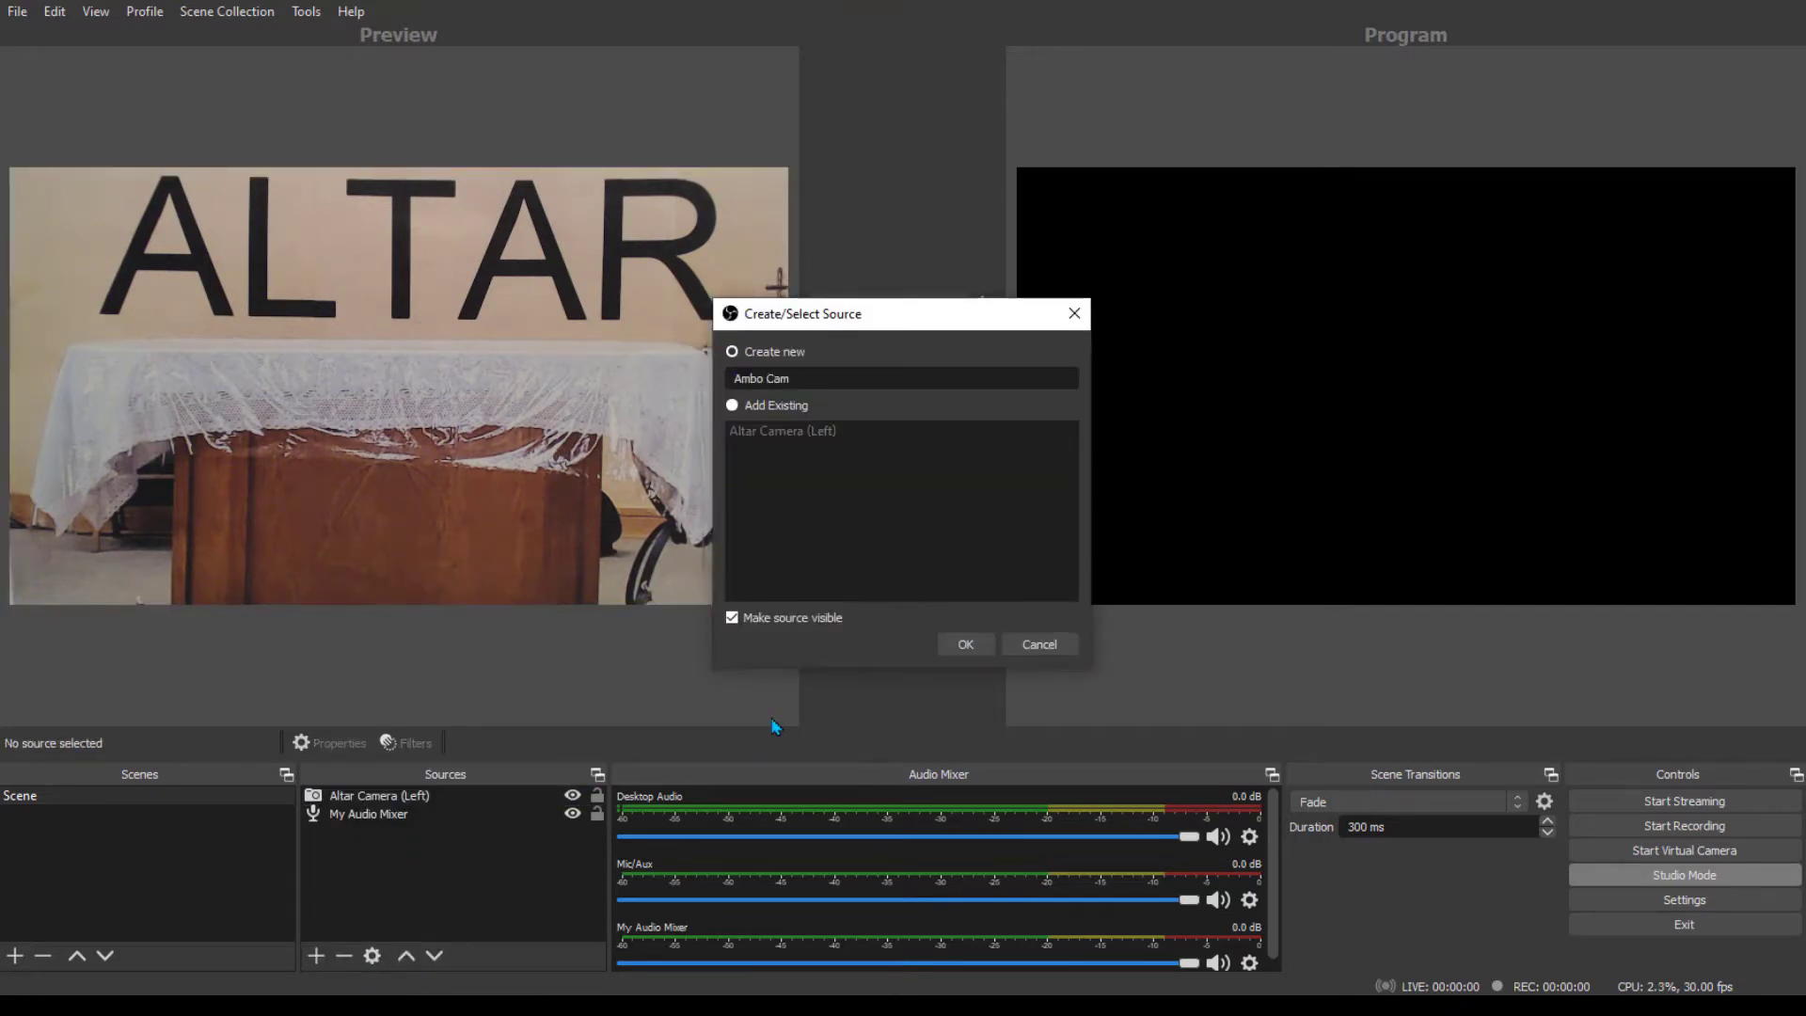
type("era (Right)")
left_click(961, 643)
- Set the ambo camera's device to c922 Pro Stream Webcam, choose a resolution with Resolution/FPS Type Custom, and accept the properties
left_click(945, 457)
left_click(943, 490)
left_click(886, 601)
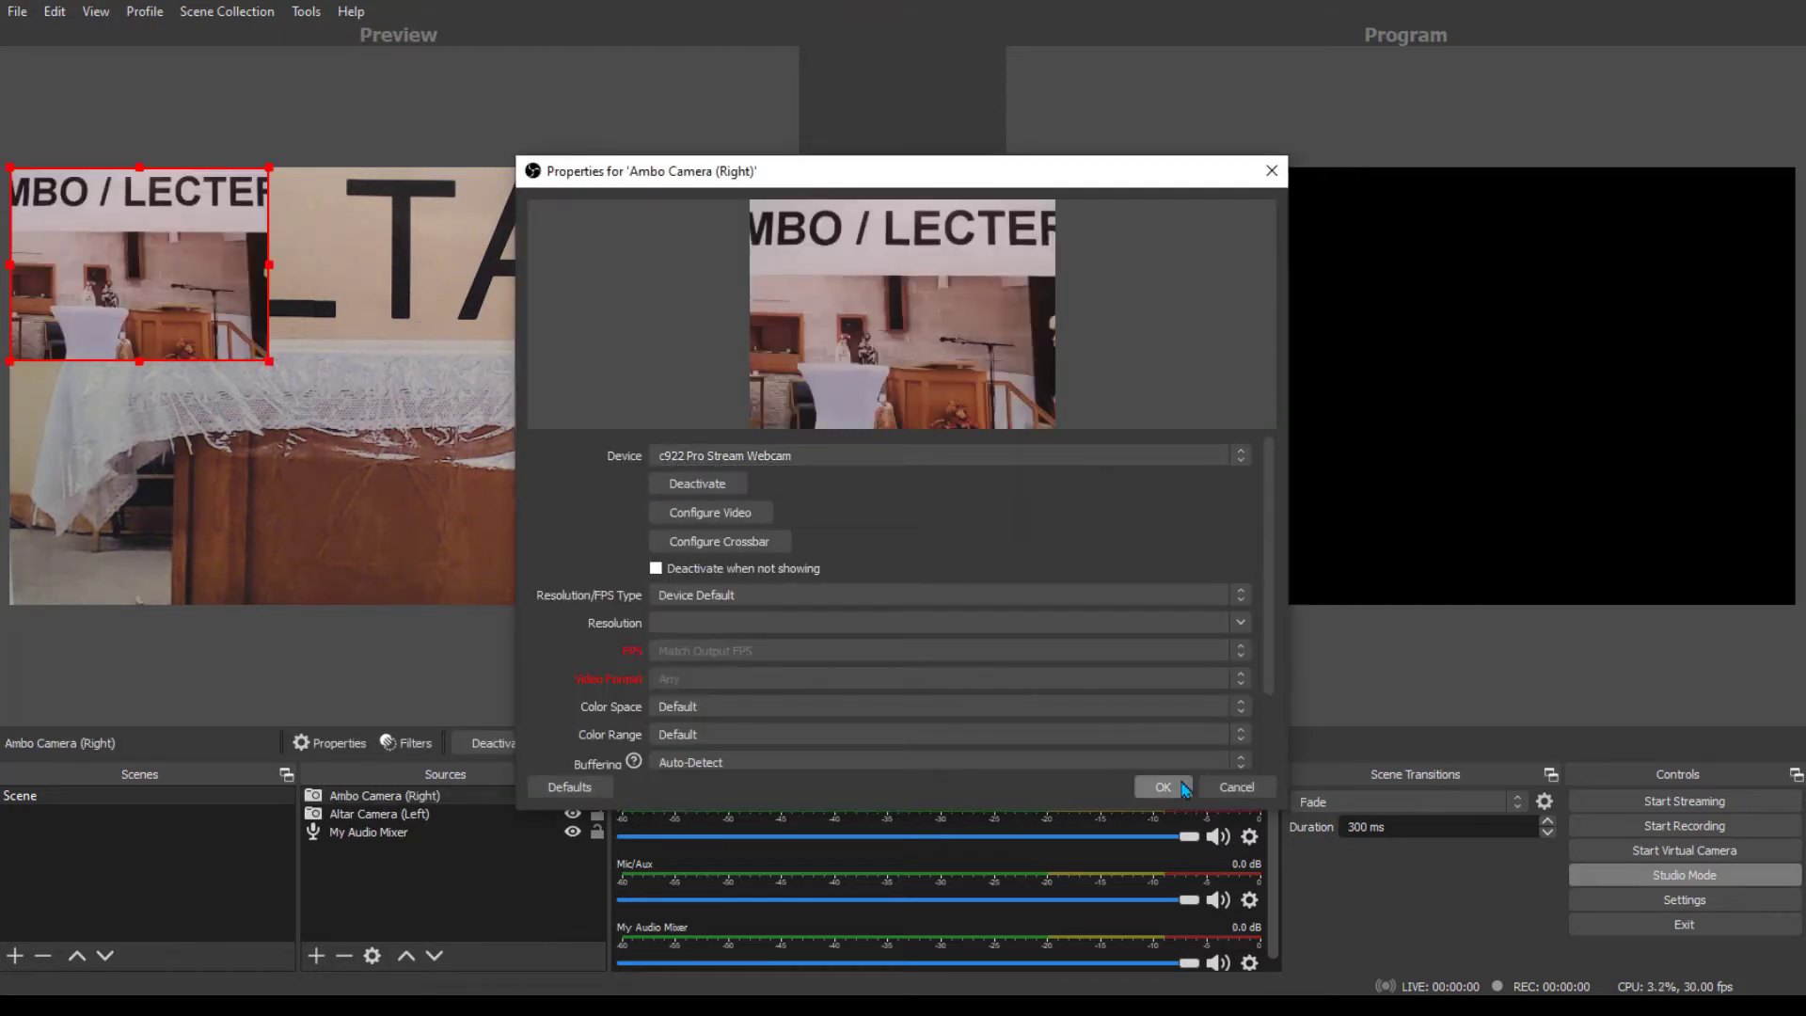
left_click(1241, 622)
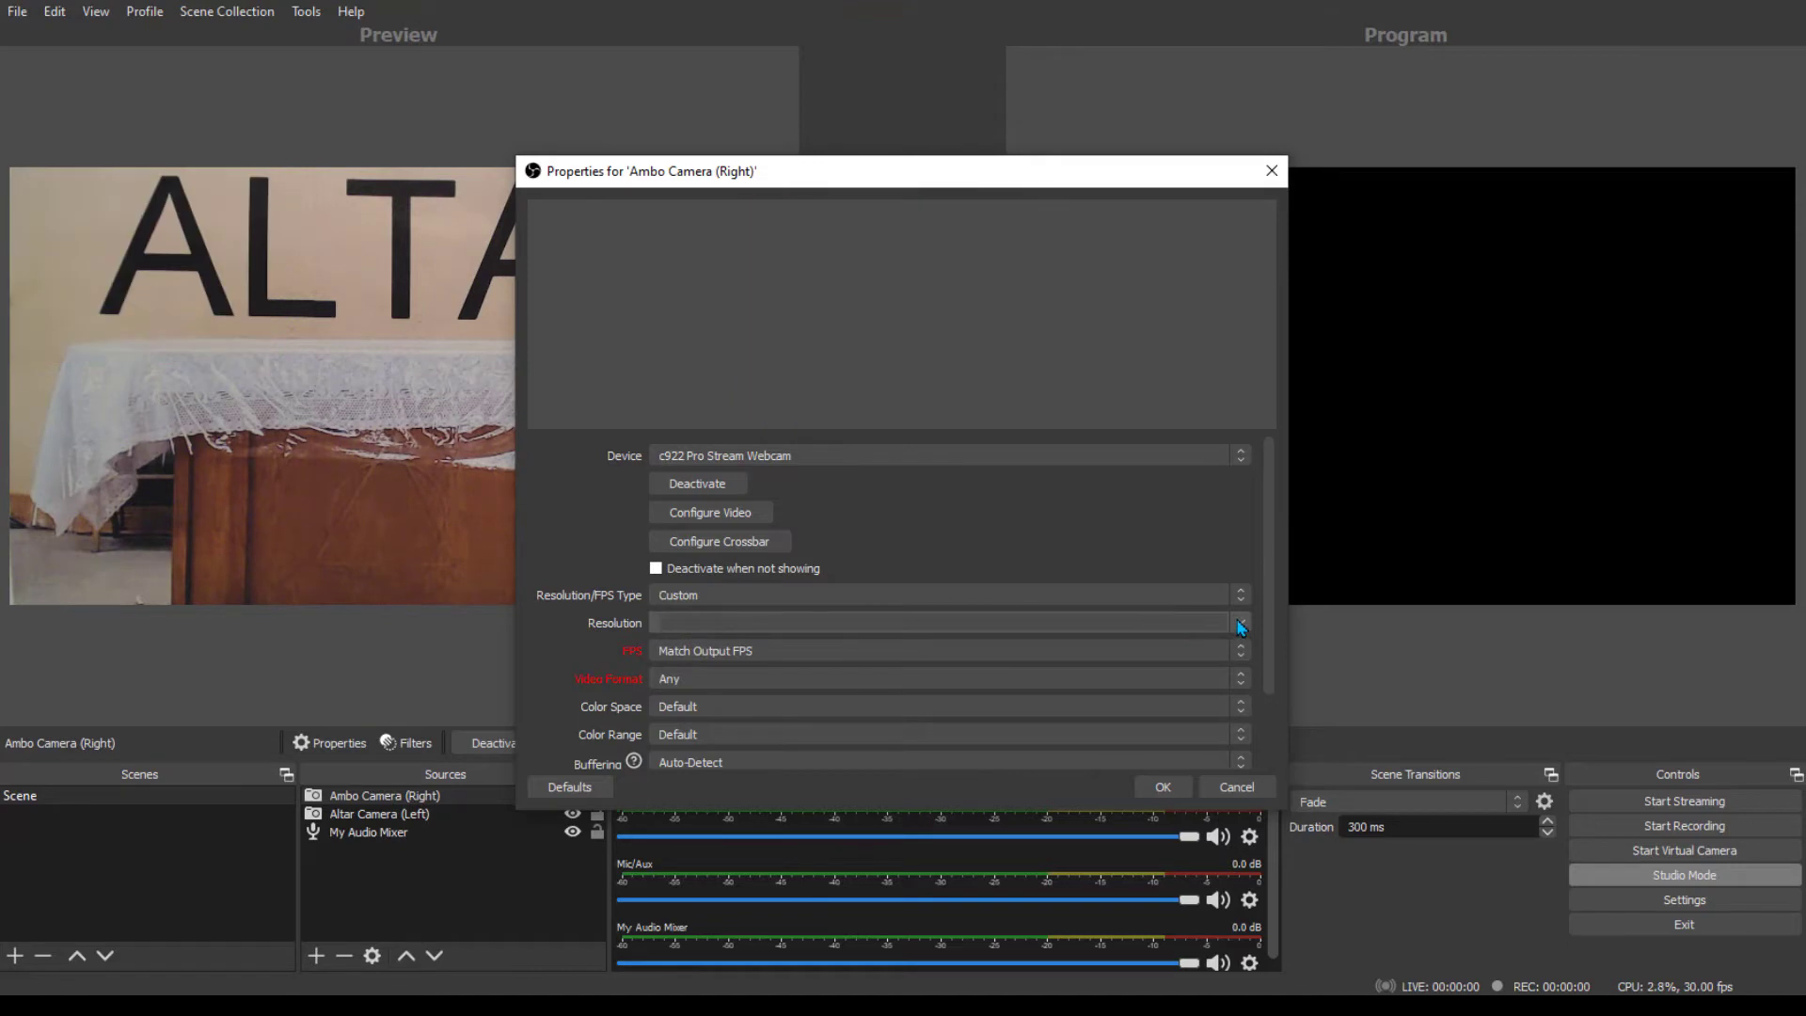
left_click(1241, 623)
left_click(1175, 664)
left_click(1162, 786)
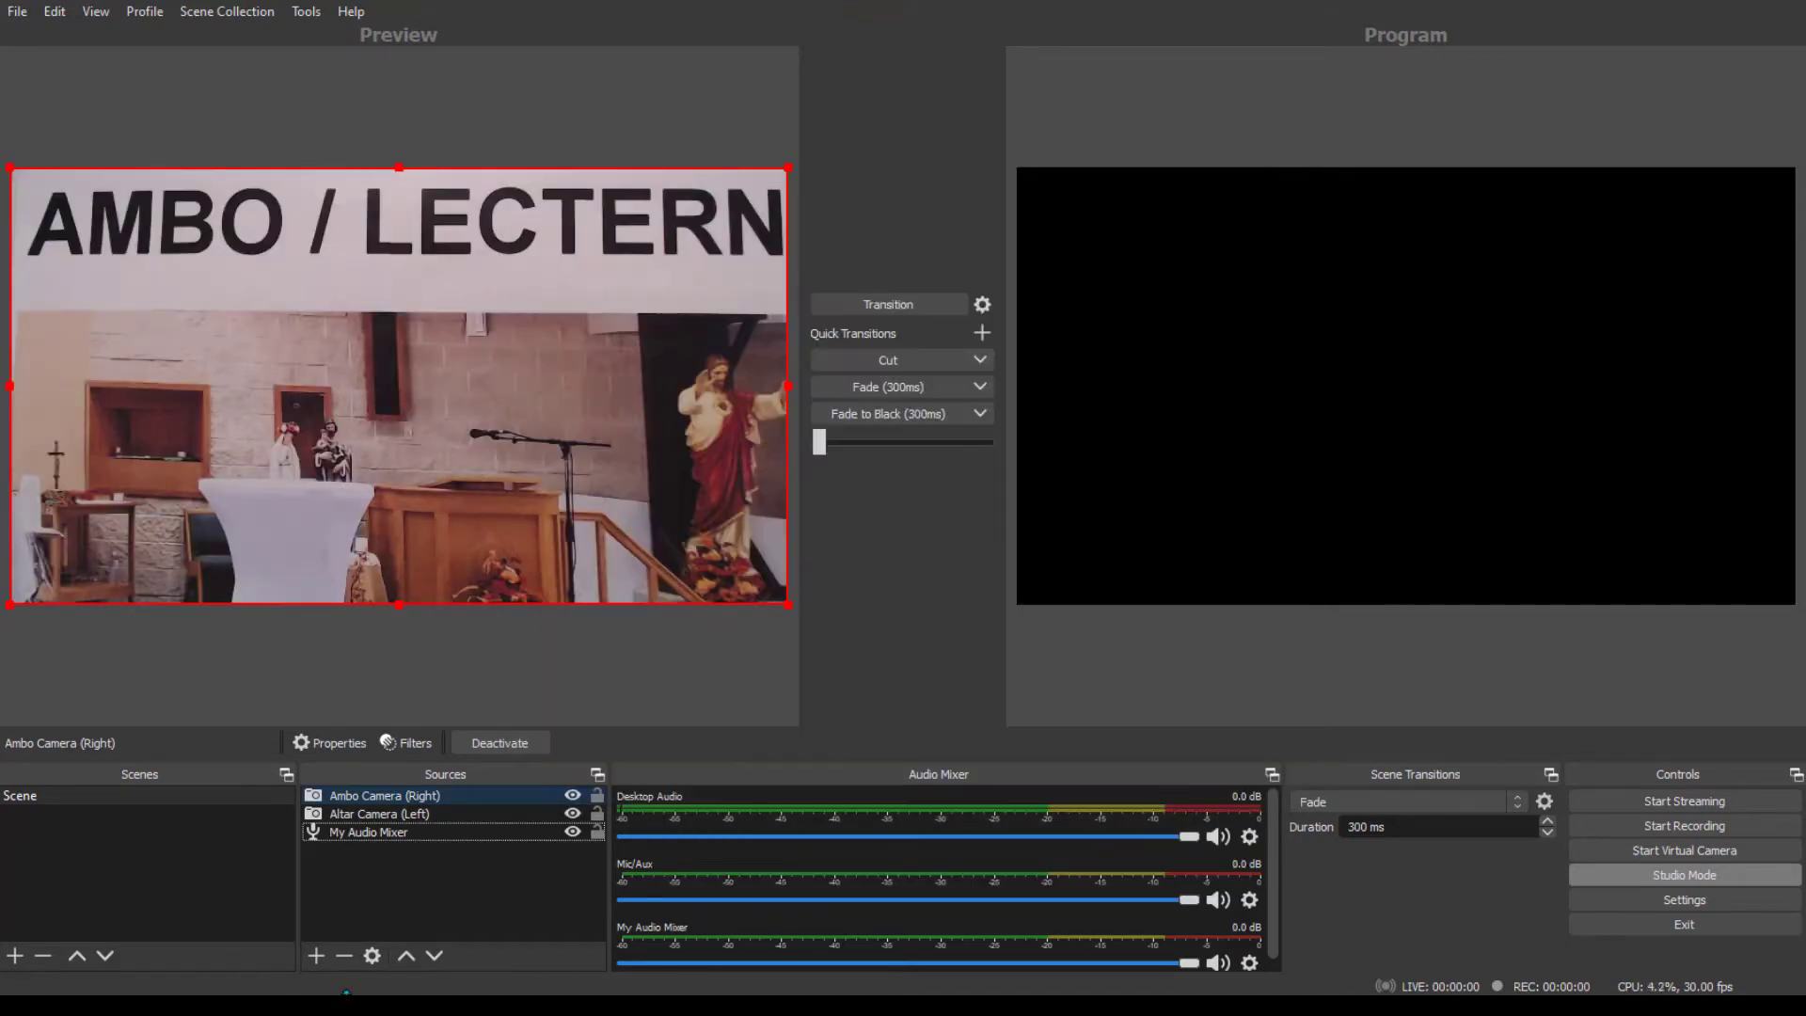
- Shrink both camera sources and place them side by side along the canvas's upper edge, ambo on the left and altar on the right
left_click_drag(786, 381, 331, 283)
left_click(663, 418)
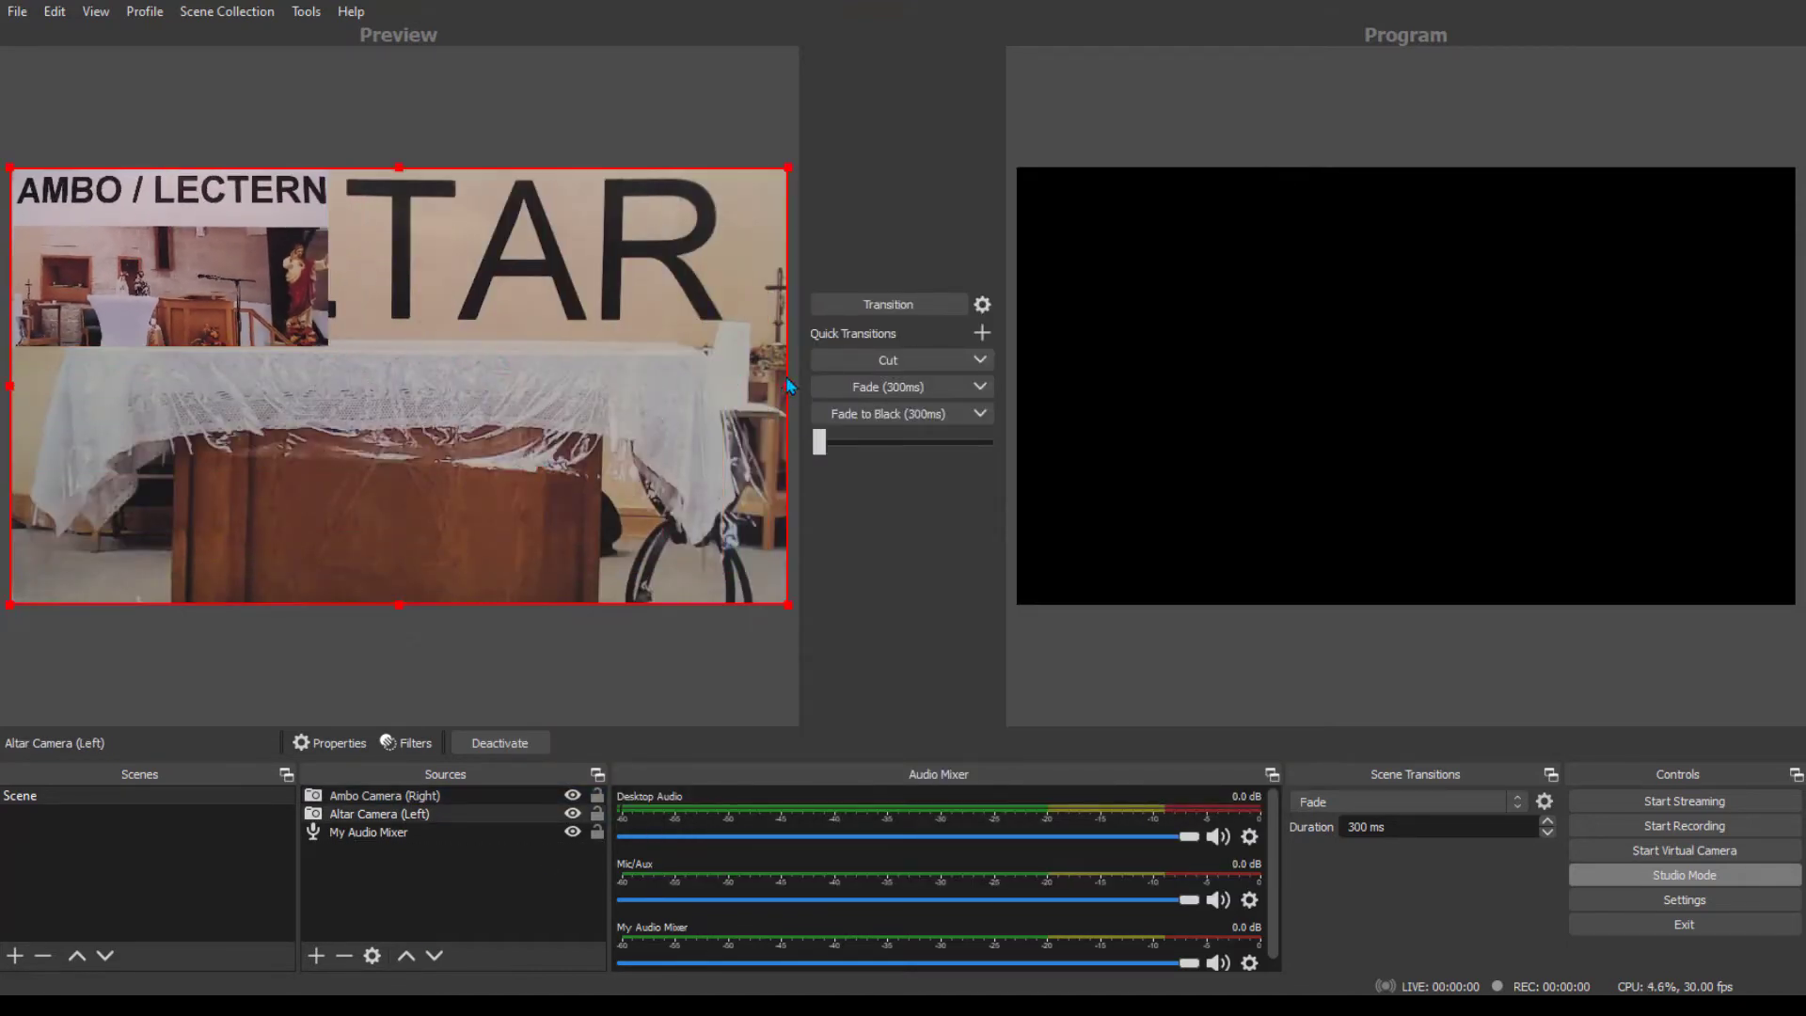
left_click_drag(790, 386, 710, 282)
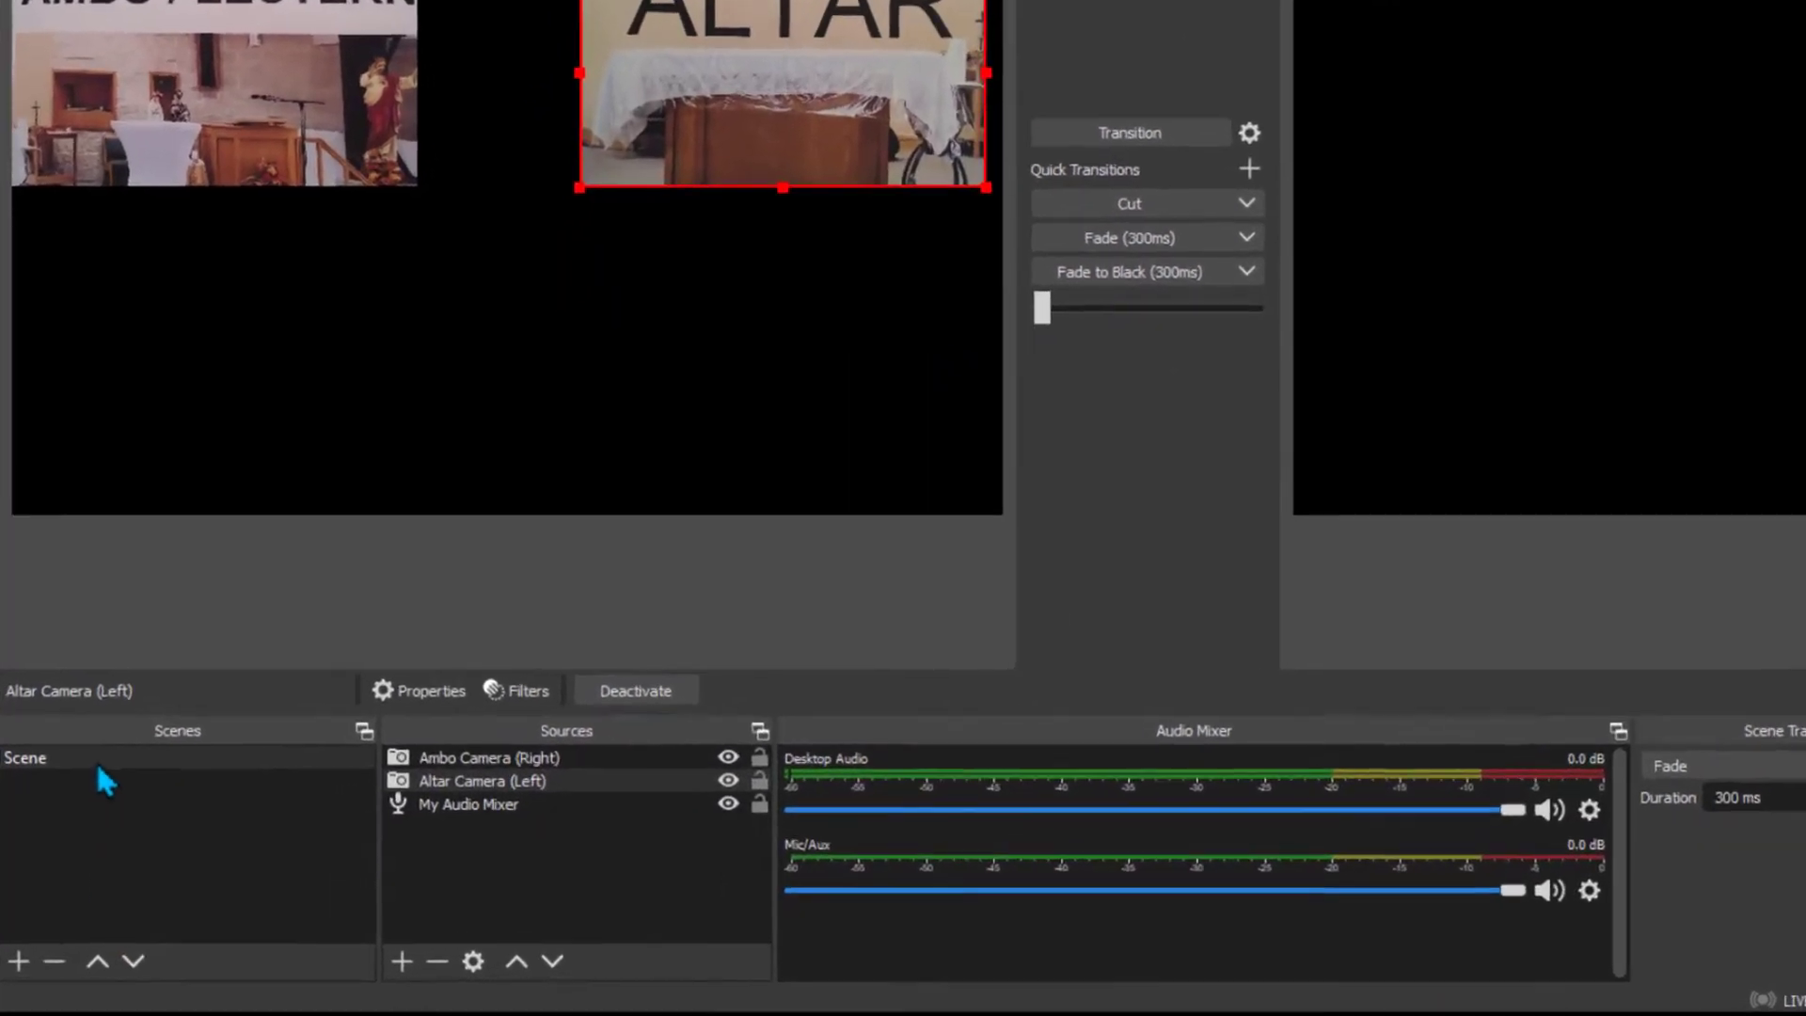
- Duplicate the original scene under the name "Altar Scene"
left_click(78, 796)
right_click(100, 747)
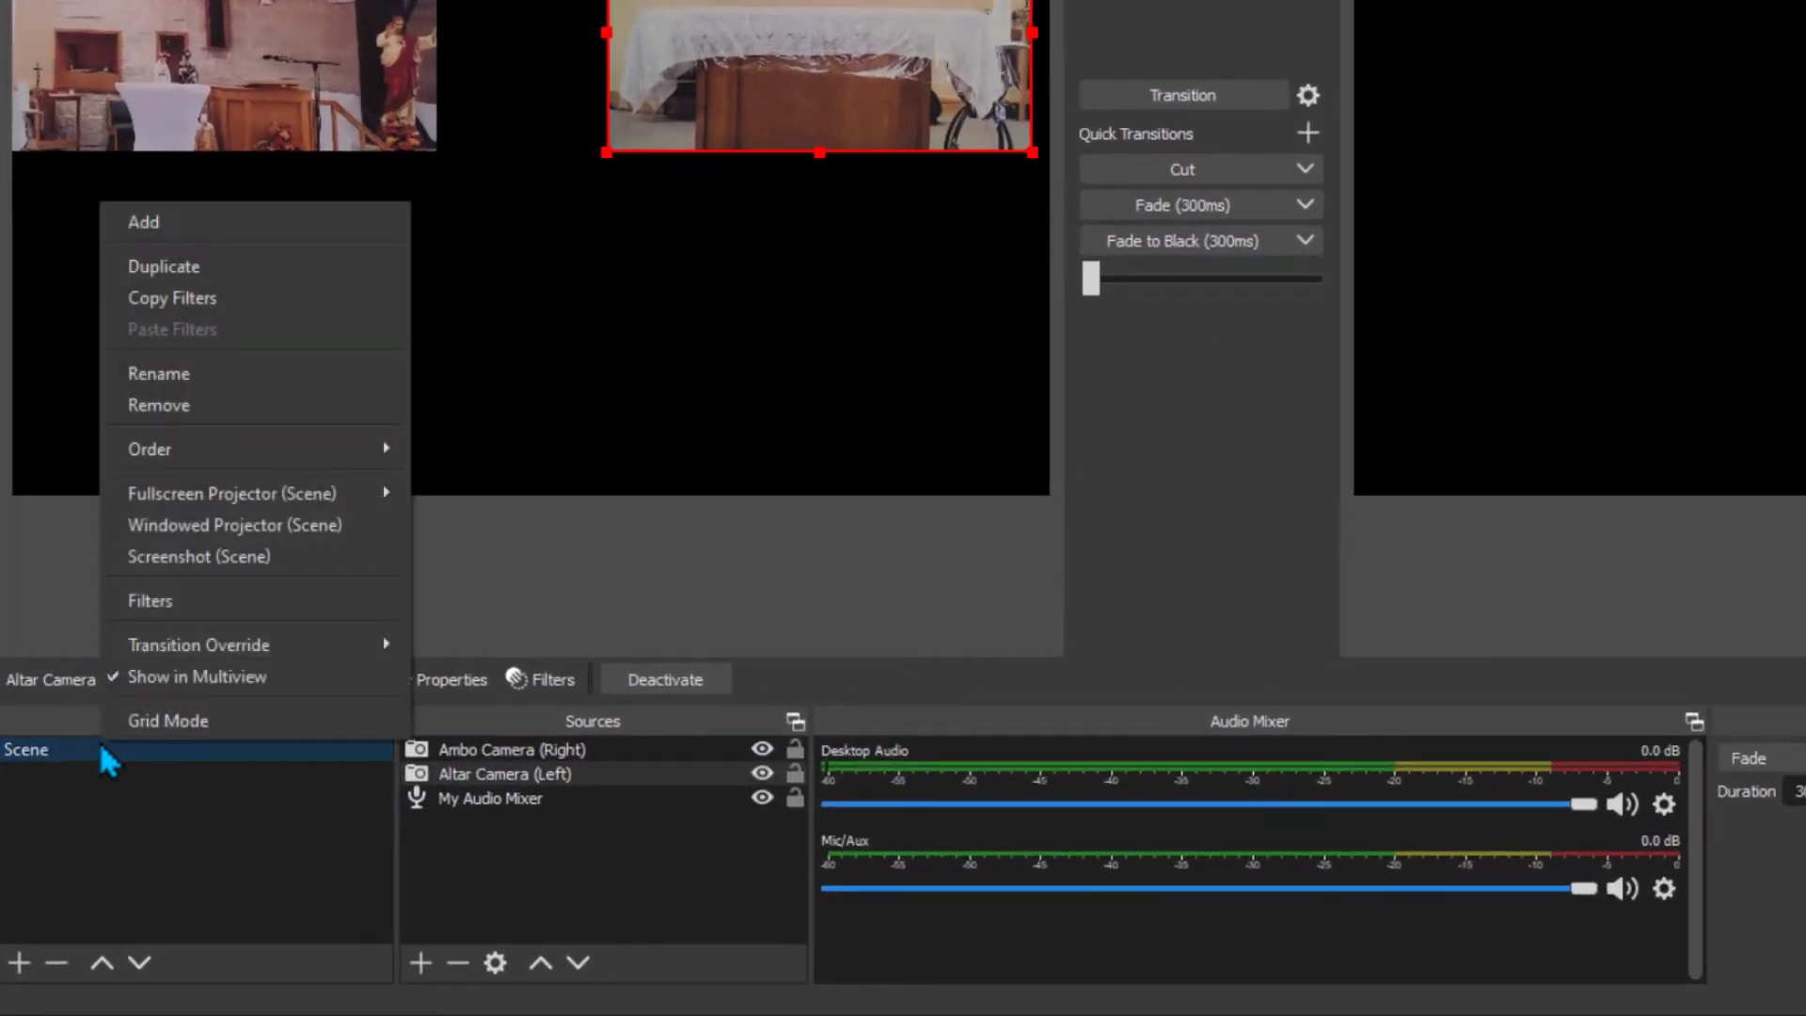
left_click(150, 267)
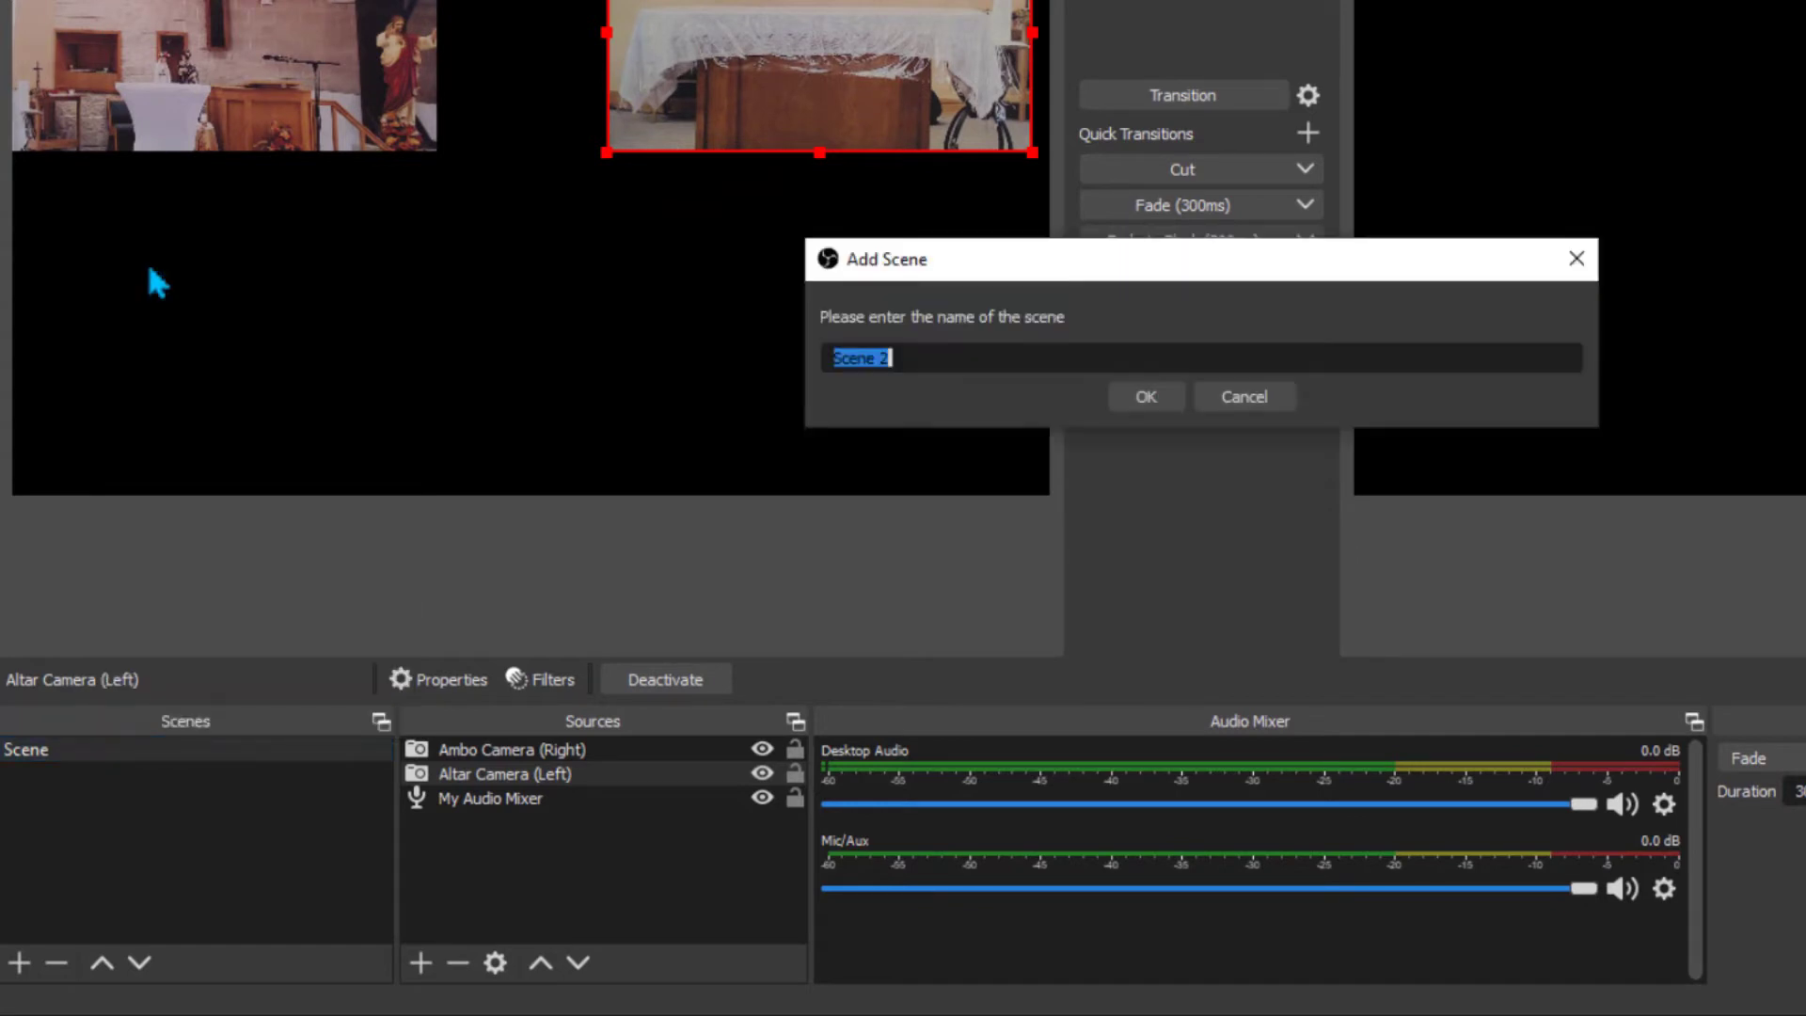
type("Altar")
key("Return")
- Duplicate the original scene again under the name "Ambo/Lectern Scene"
left_click(254, 747)
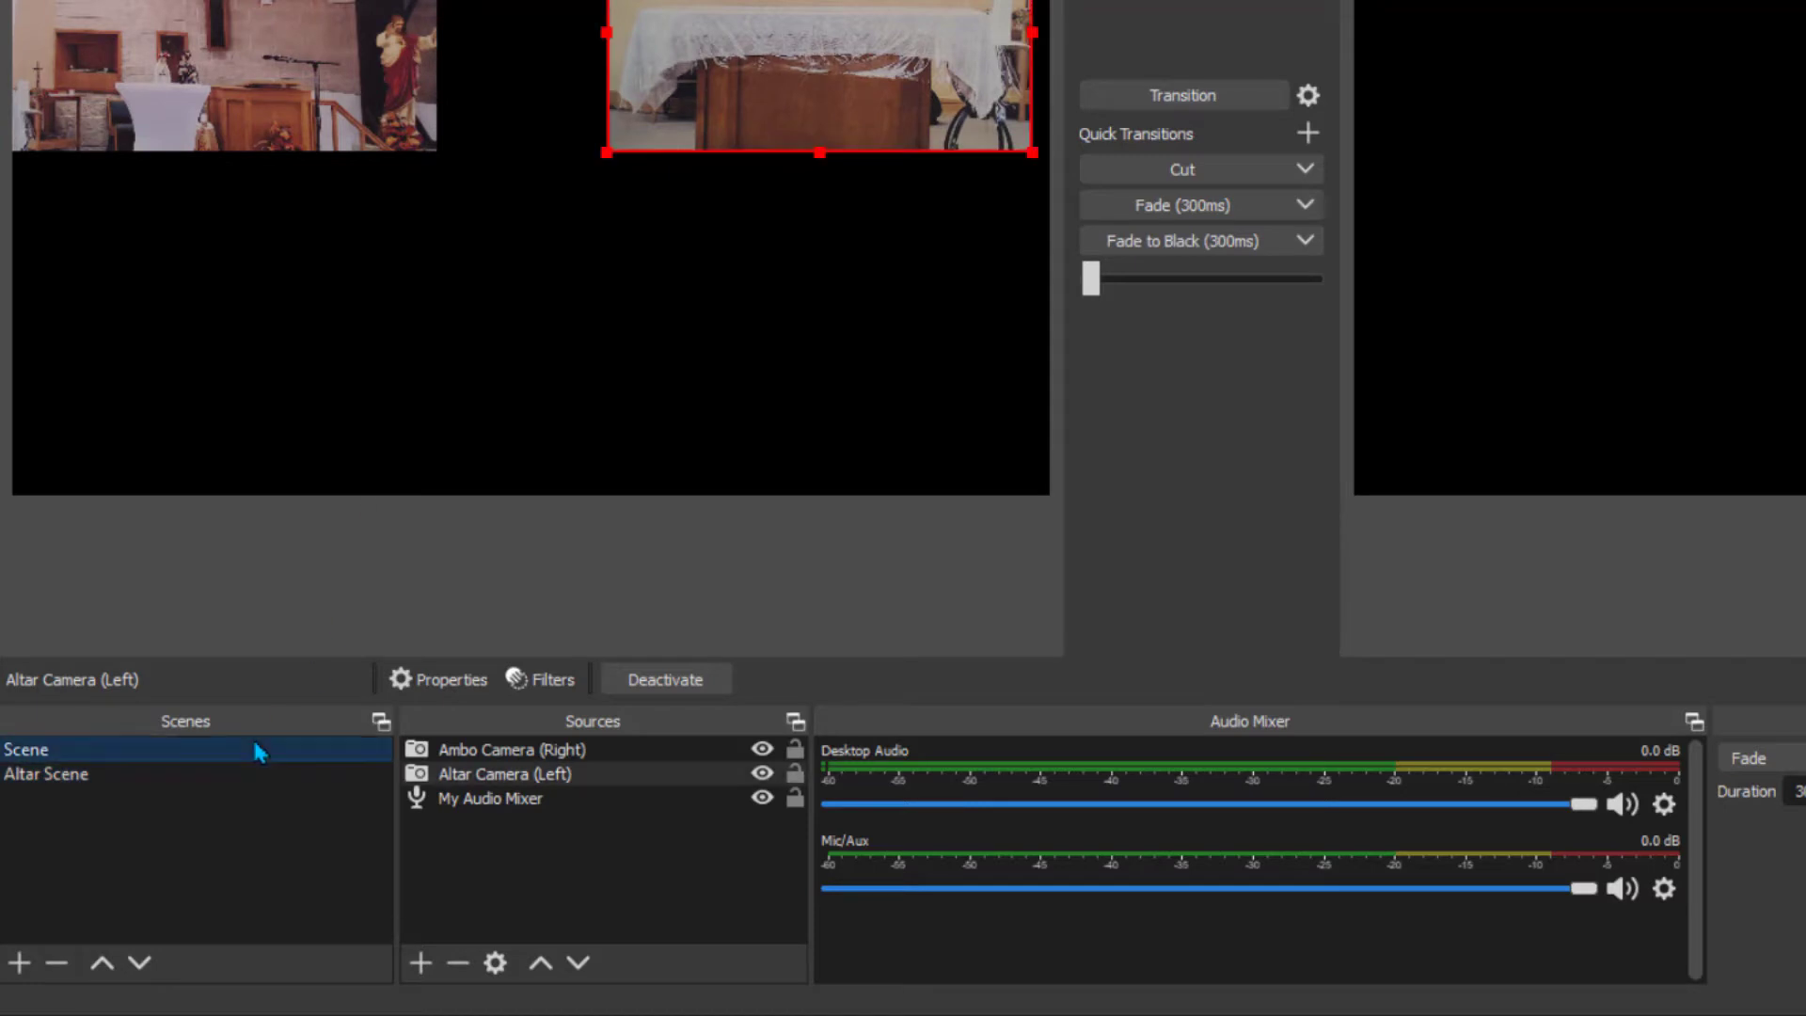
right_click(254, 747)
left_click(379, 265)
type("Ambo/")
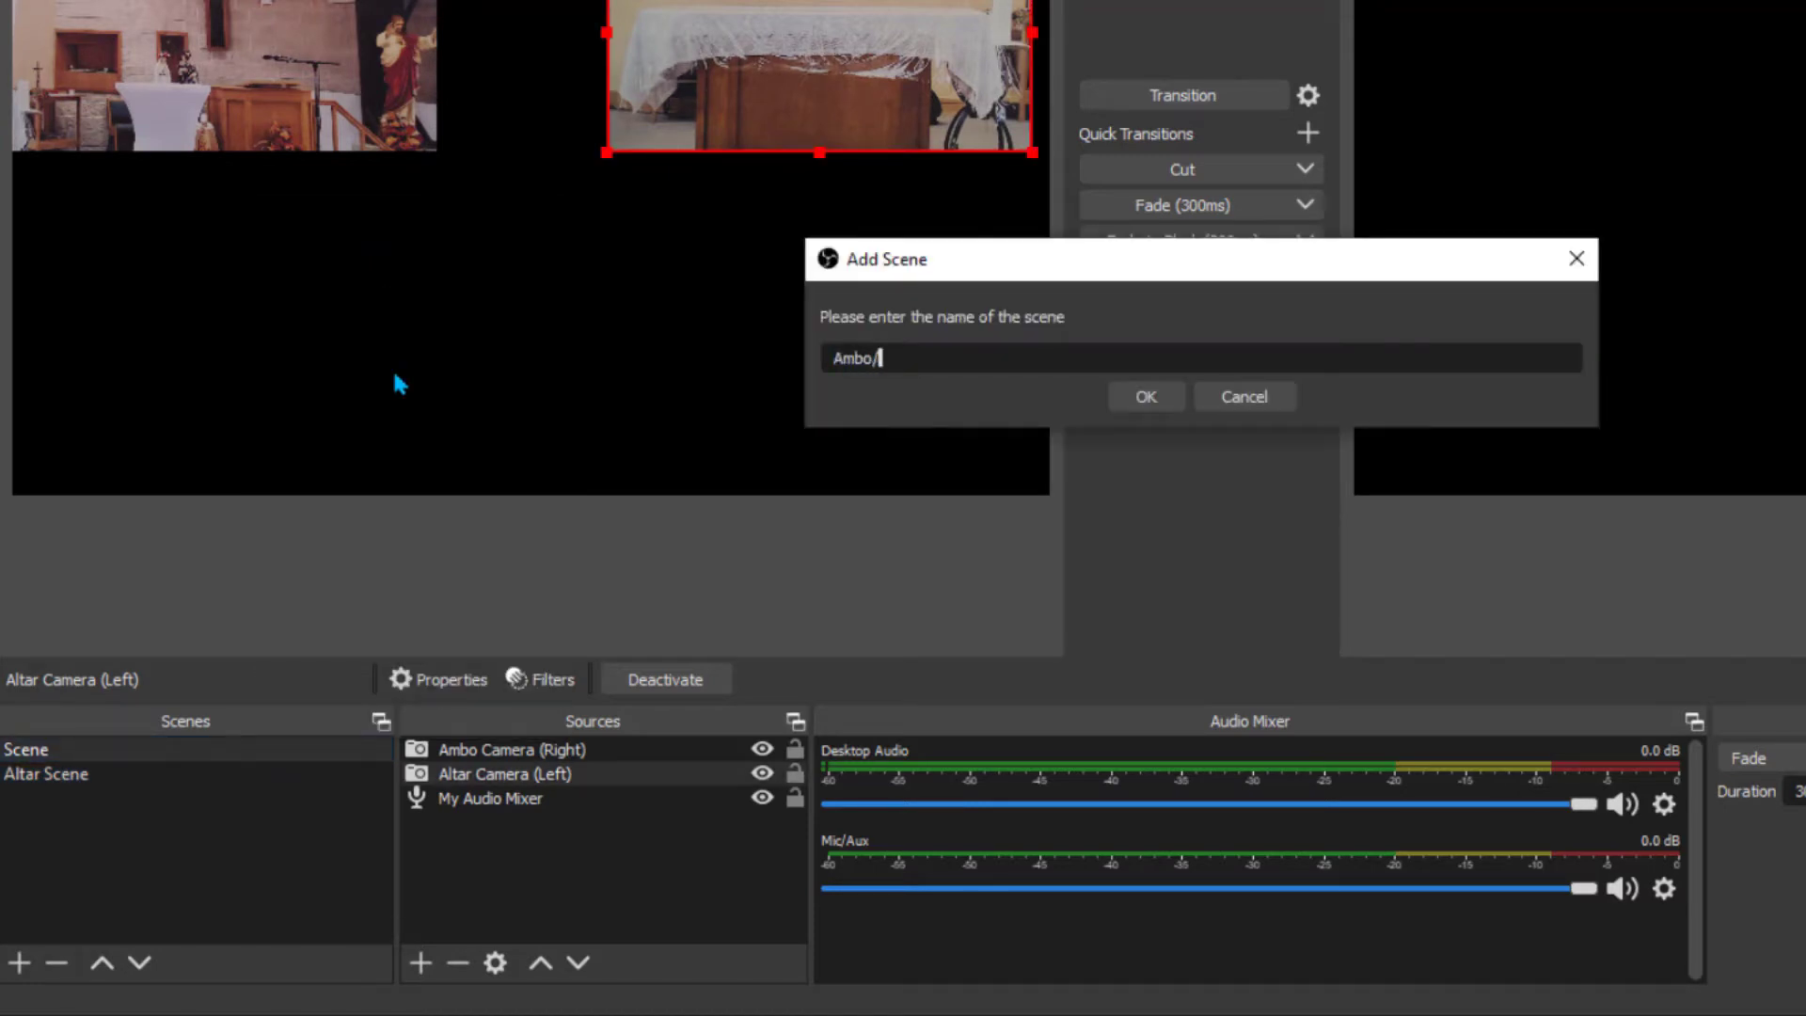
type("Lectern Scene")
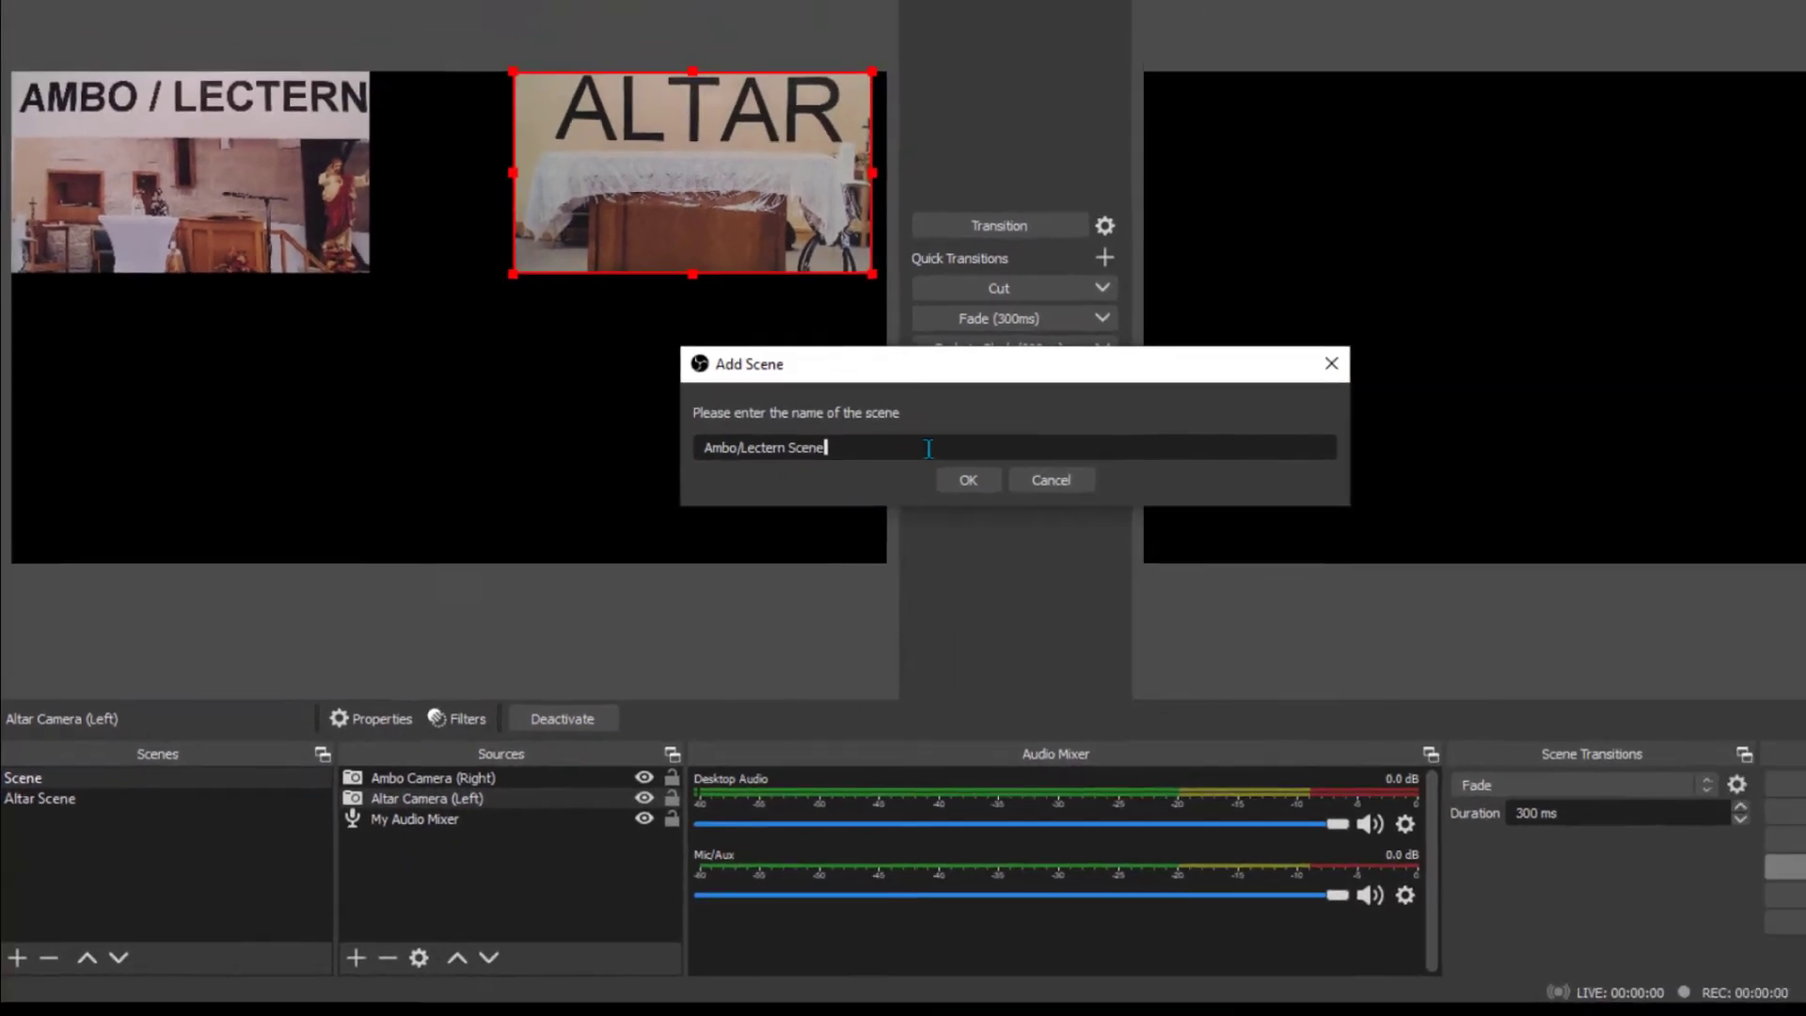
key("Return")
- In the Altar Scene, remove the ambo camera and enlarge the altar camera to fill the whole canvas
left_click(157, 816)
left_click(300, 283)
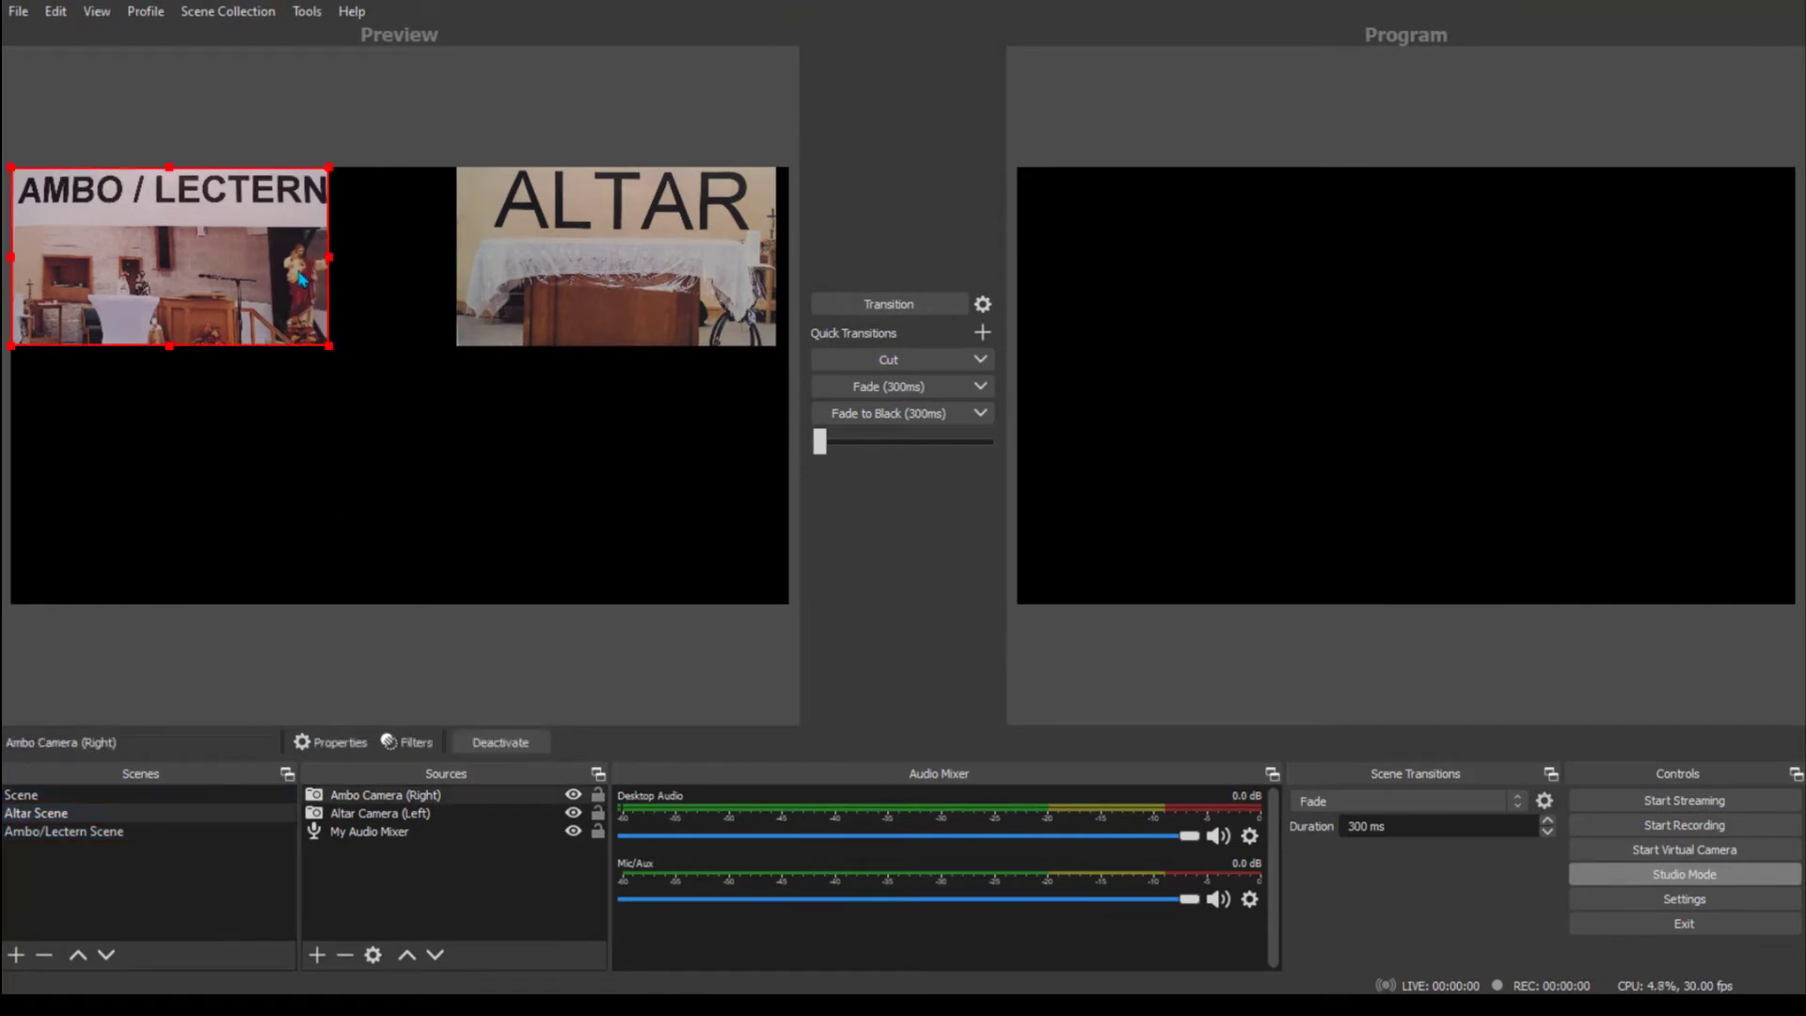
key("Delete")
key("Return")
left_click_drag(420, 322, 118, 320)
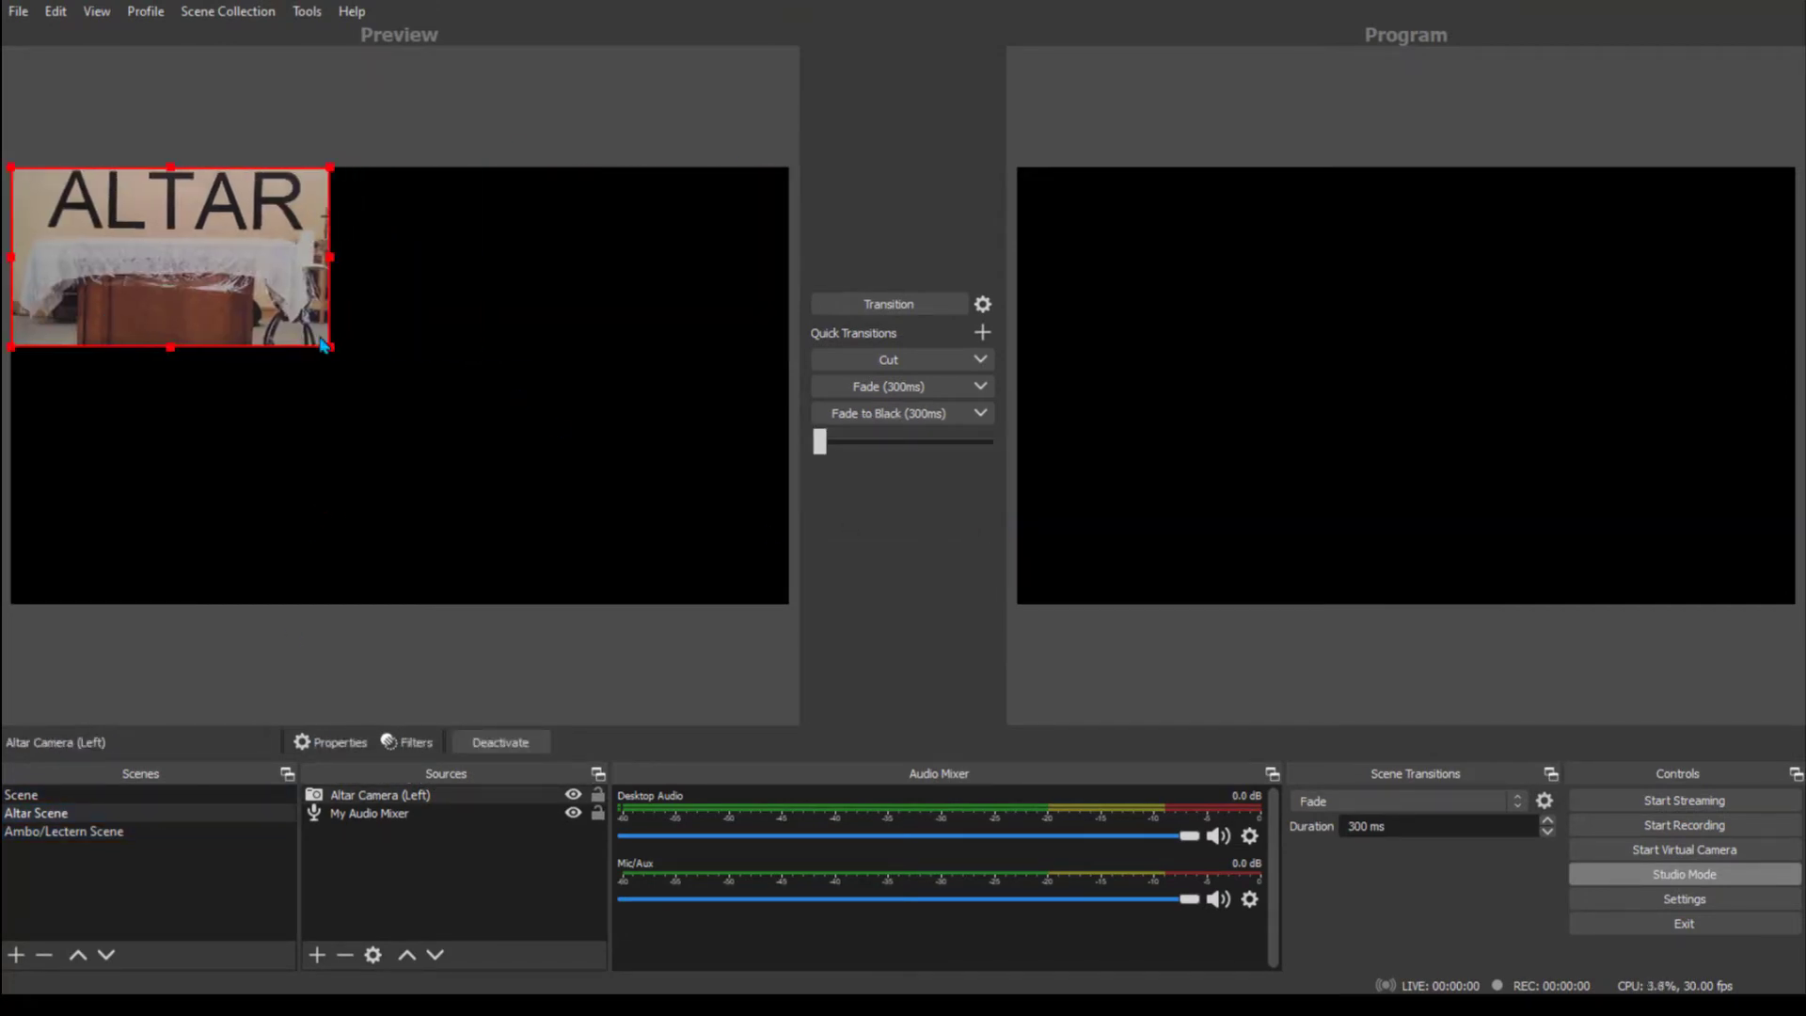
left_click_drag(329, 344, 788, 604)
- In the Ambo/Lectern Scene, remove the altar camera and enlarge the ambo camera to fill the whole canvas
left_click(64, 831)
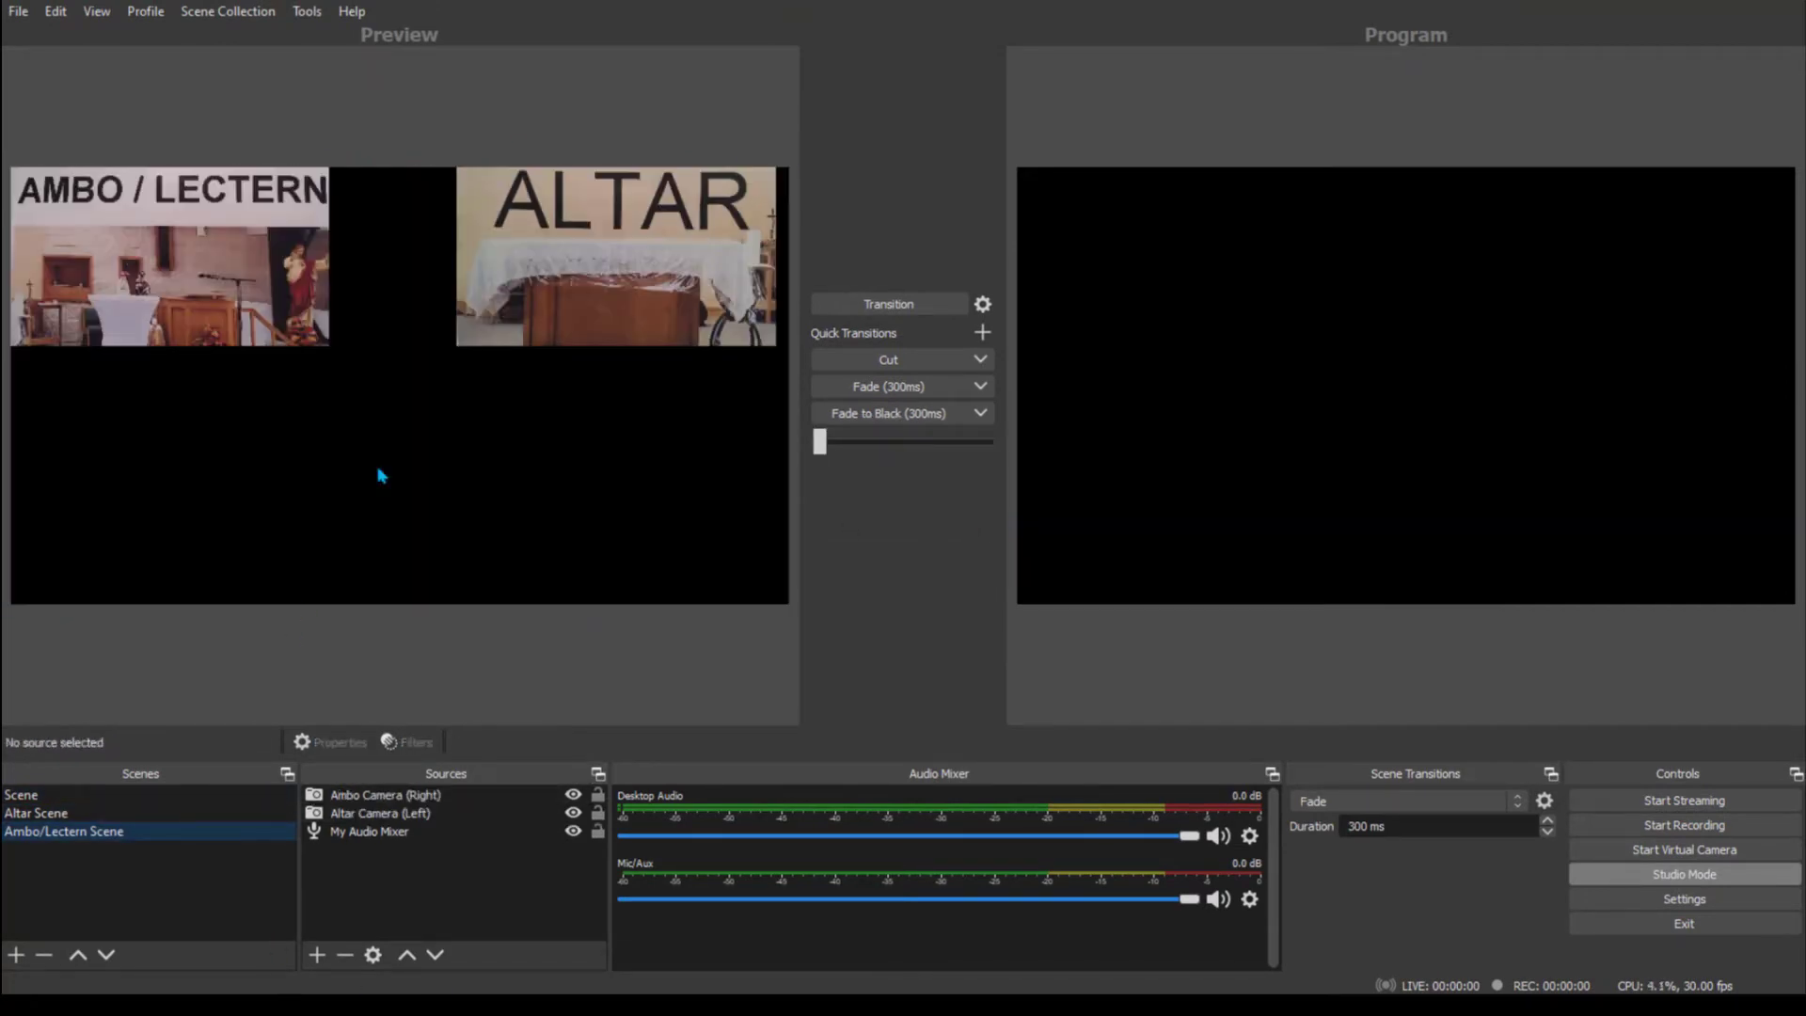
left_click(518, 325)
key("Delete")
left_click(978, 524)
left_click(320, 351)
left_click_drag(320, 351, 786, 602)
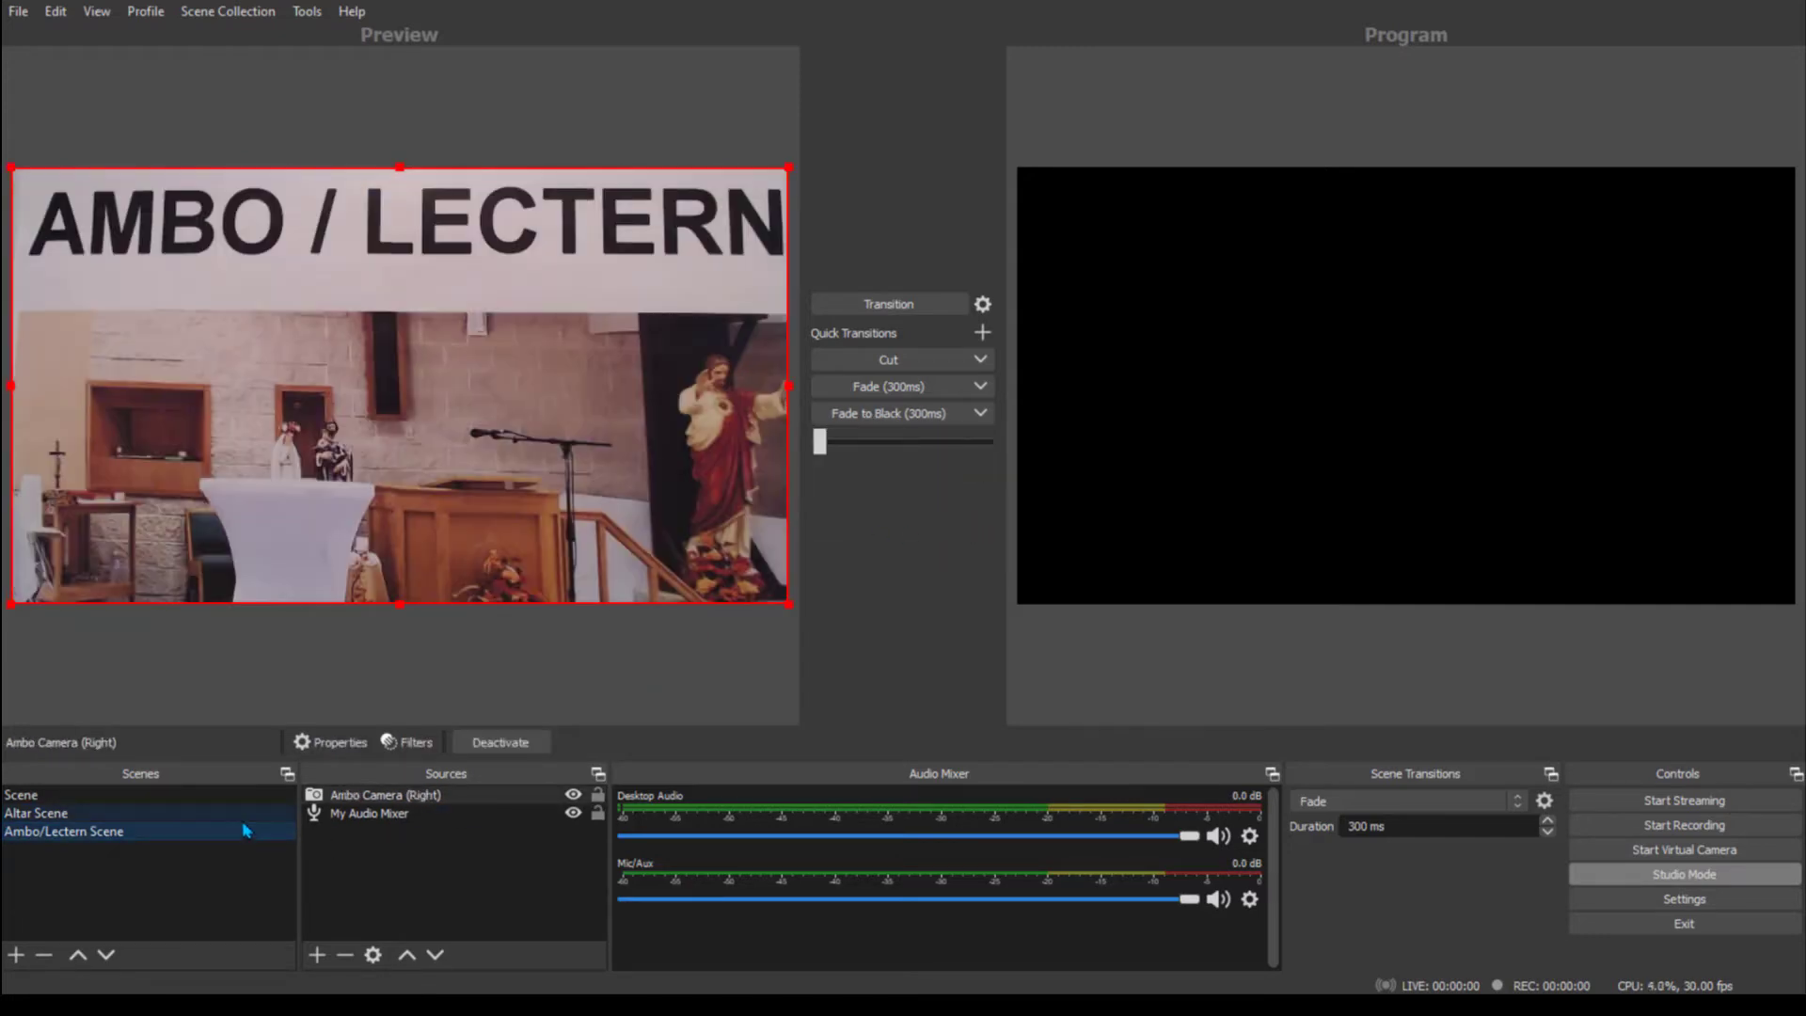
- Return to the original two-camera scene and add an Image source named "Trinity Symbol"
key("Up")
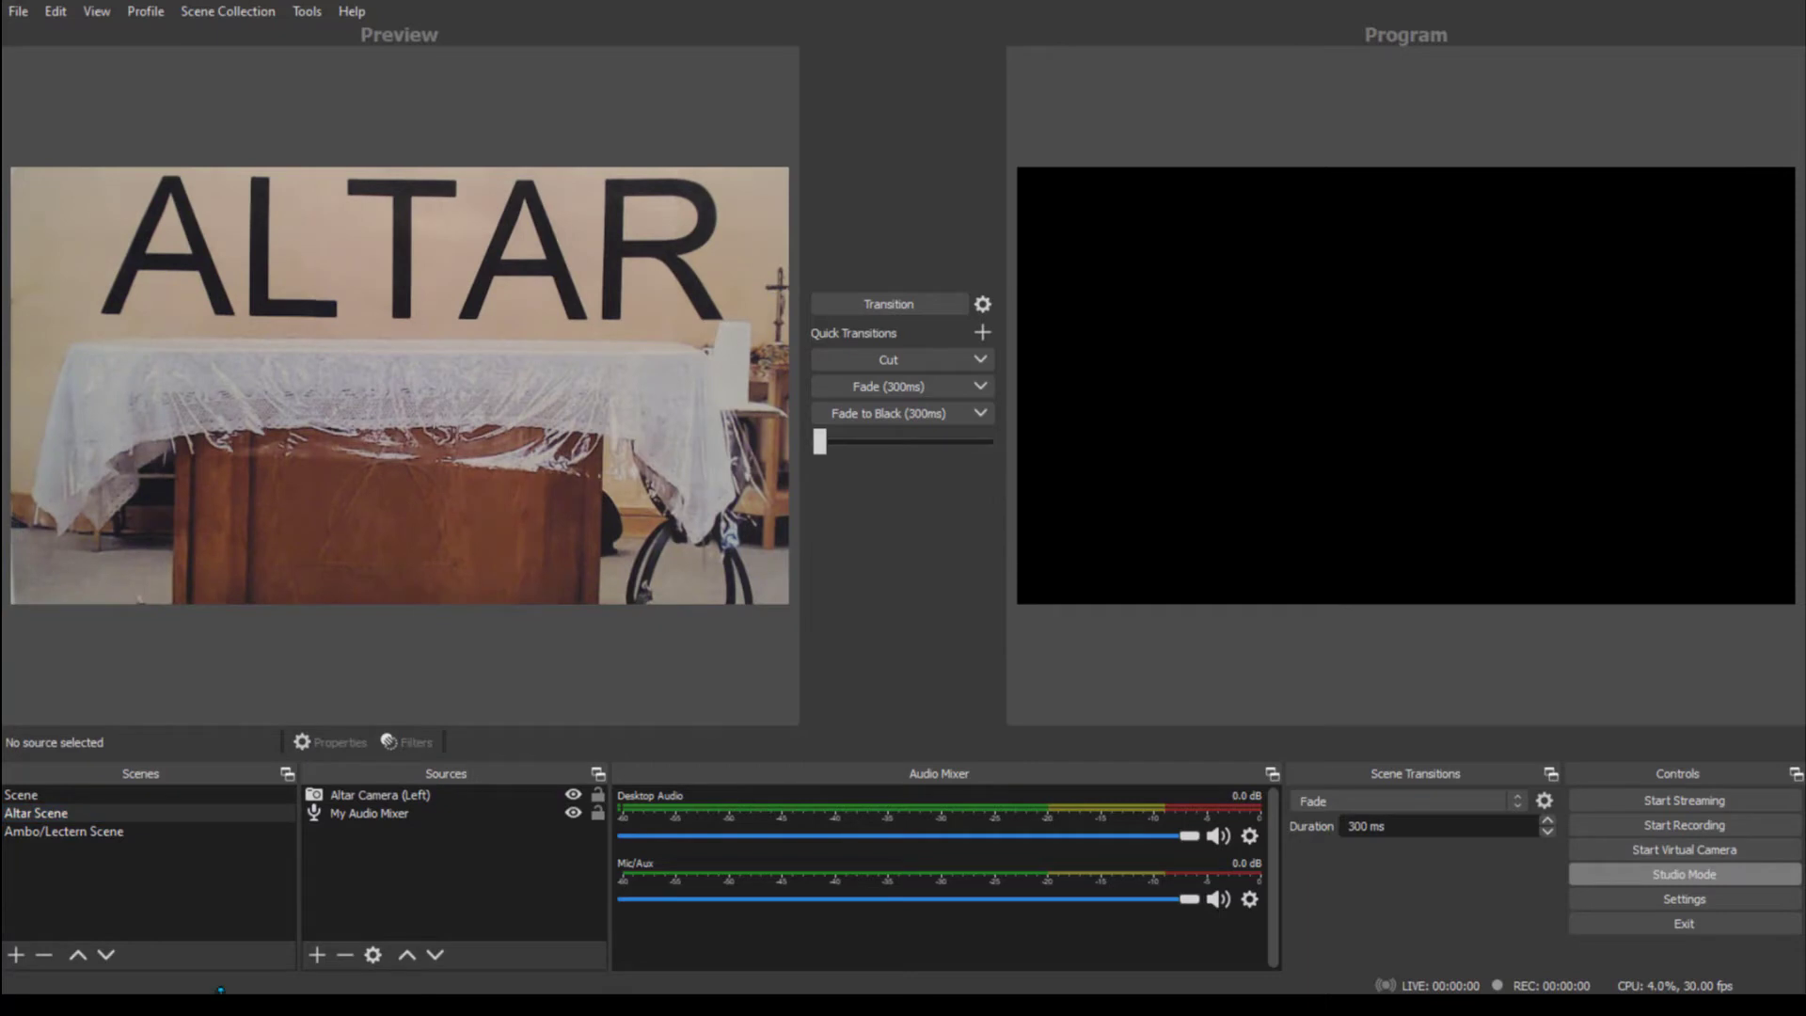
left_click(174, 801)
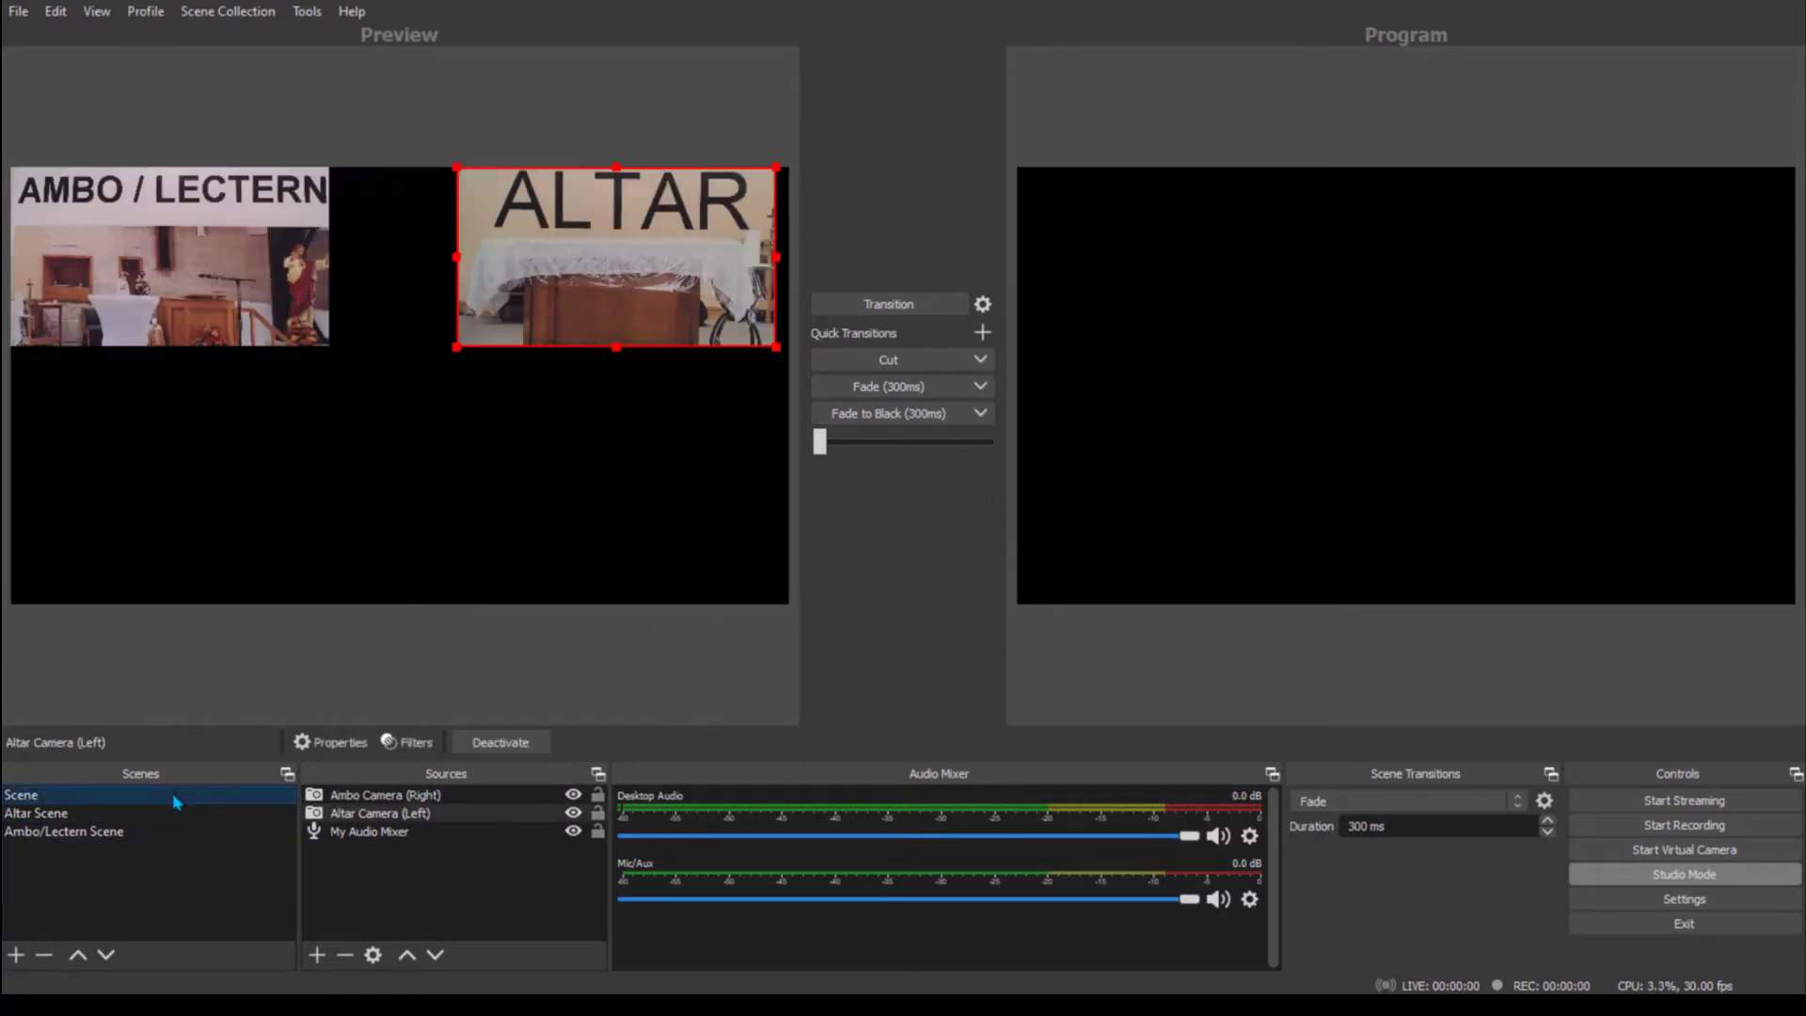
left_click(317, 956)
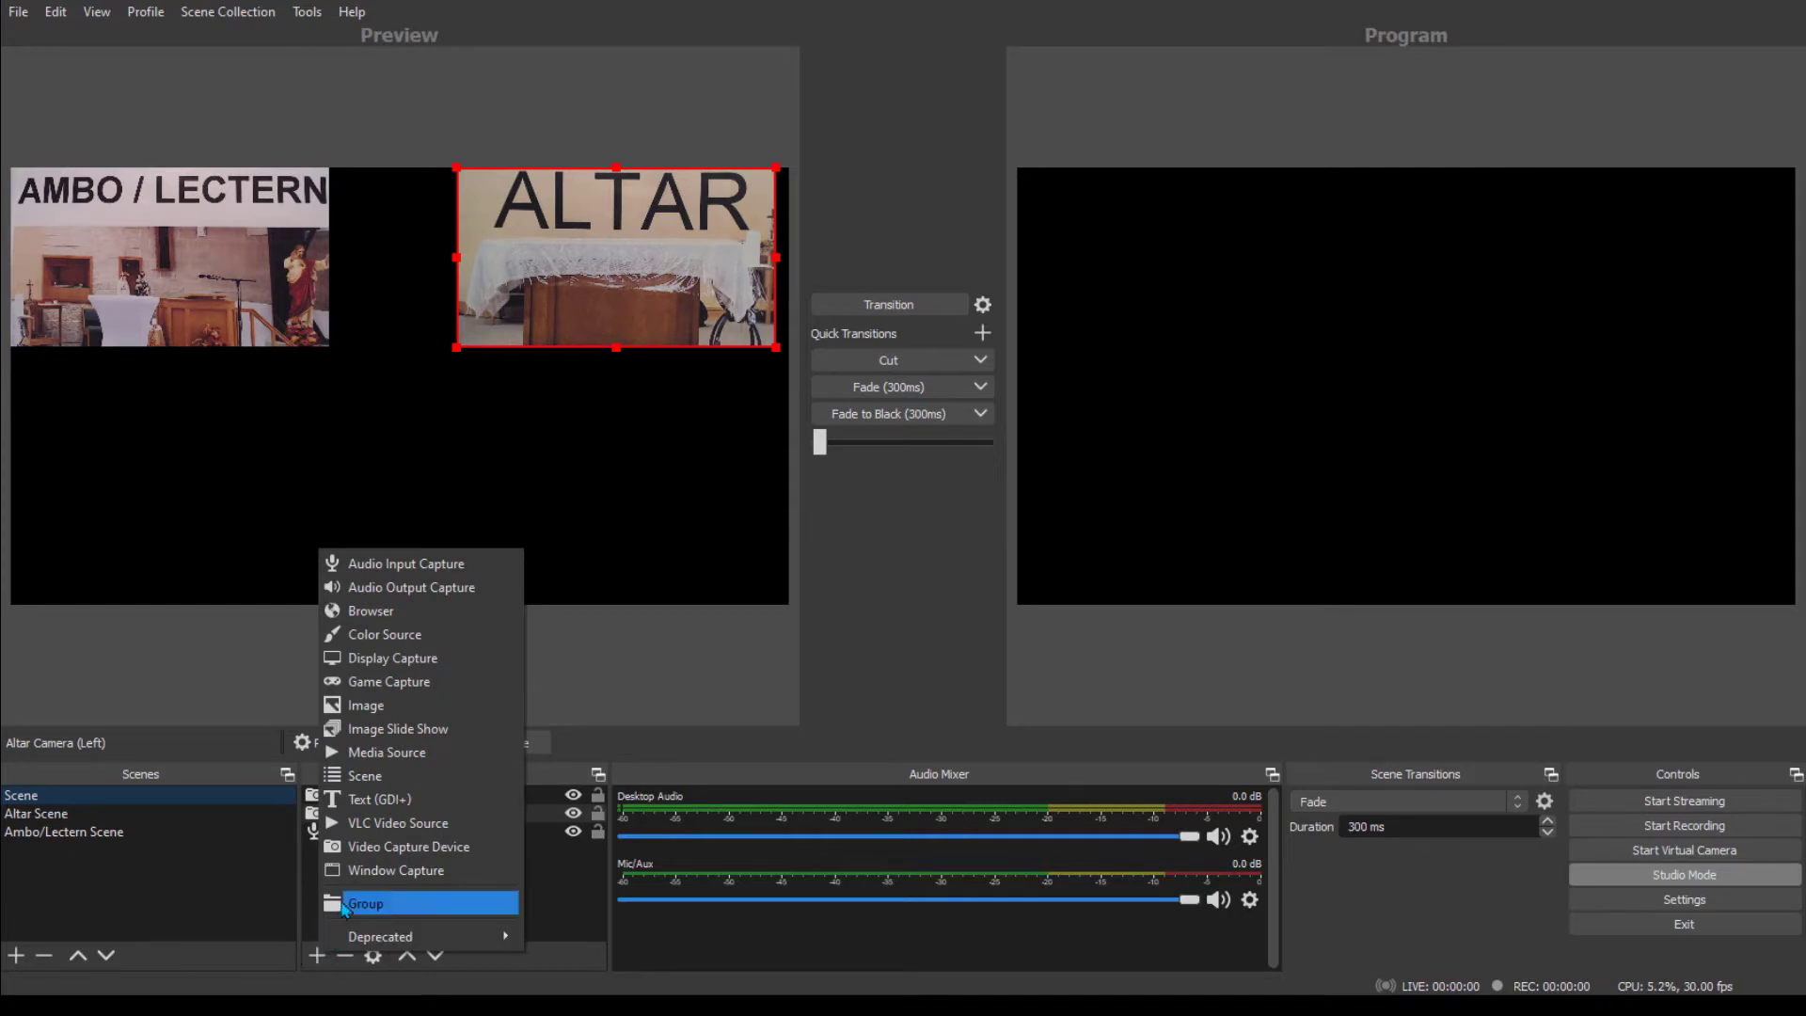
left_click(362, 708)
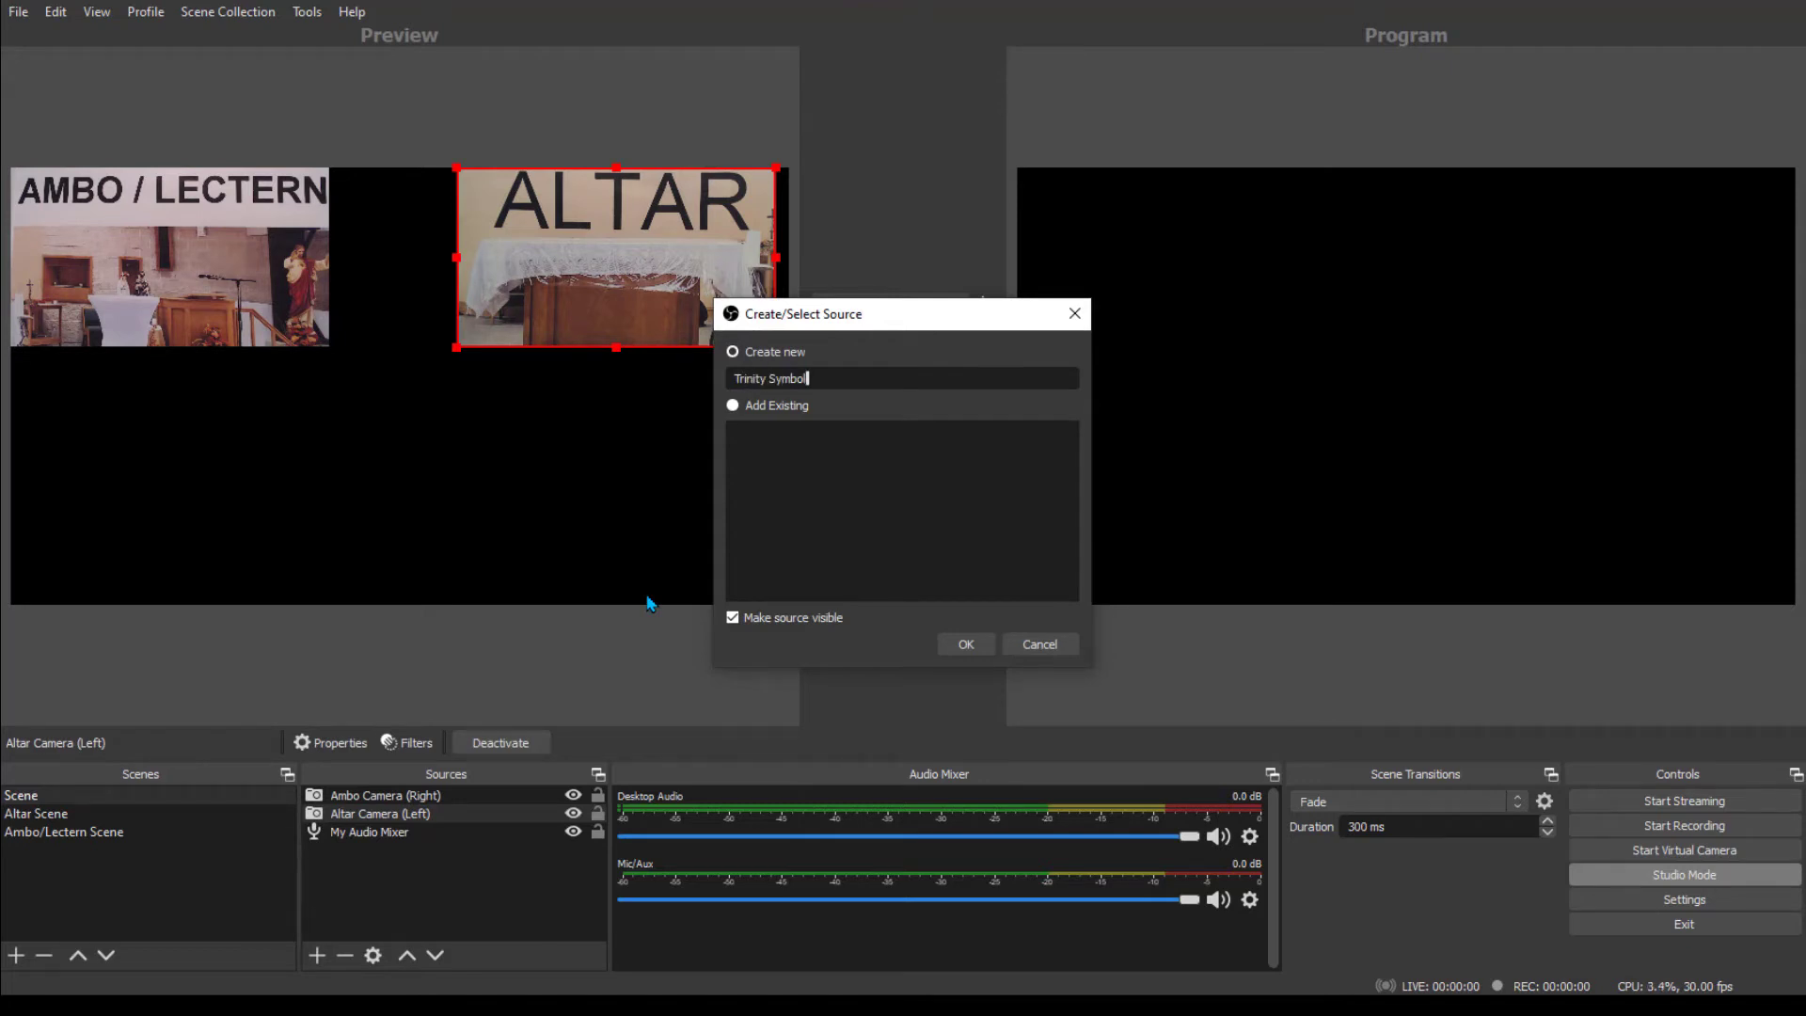
left_click(961, 644)
- Load MHT Trinity Symbol_1.png from the Graphics folder as the source's image file and accept the properties
left_click(1260, 632)
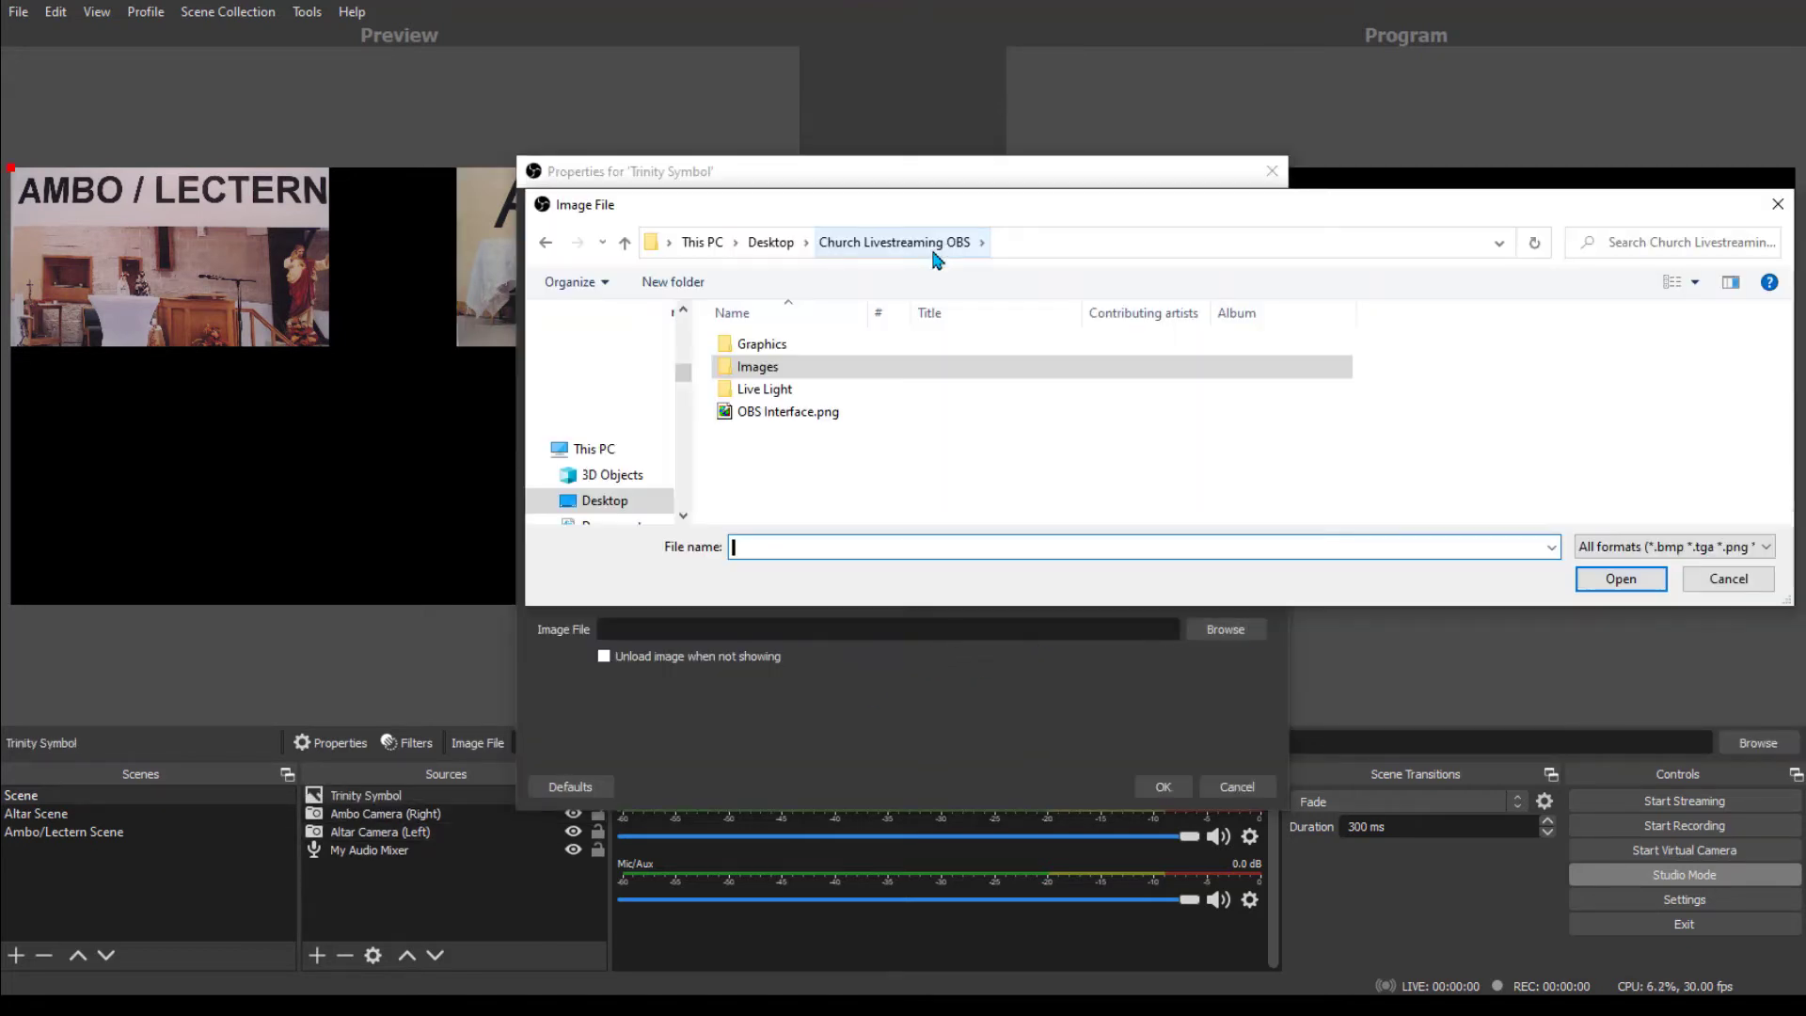
double_click(816, 346)
left_click(1051, 425)
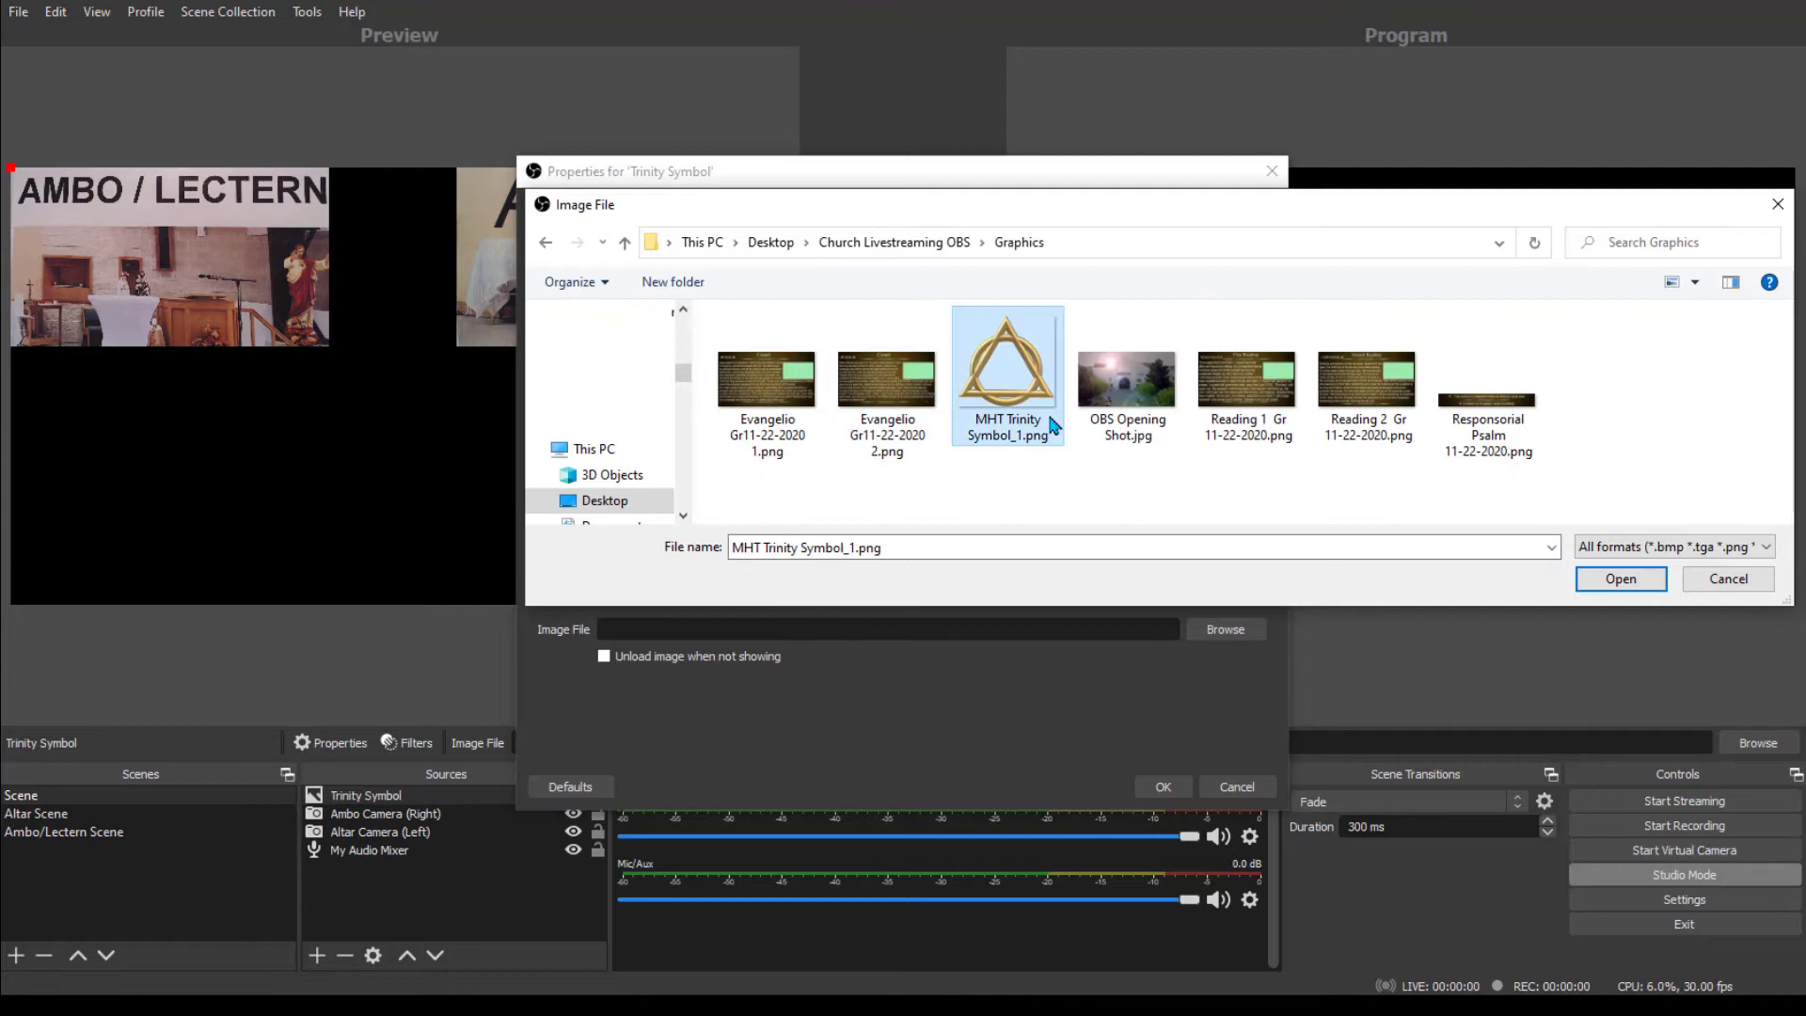
left_click(1620, 578)
left_click(1162, 787)
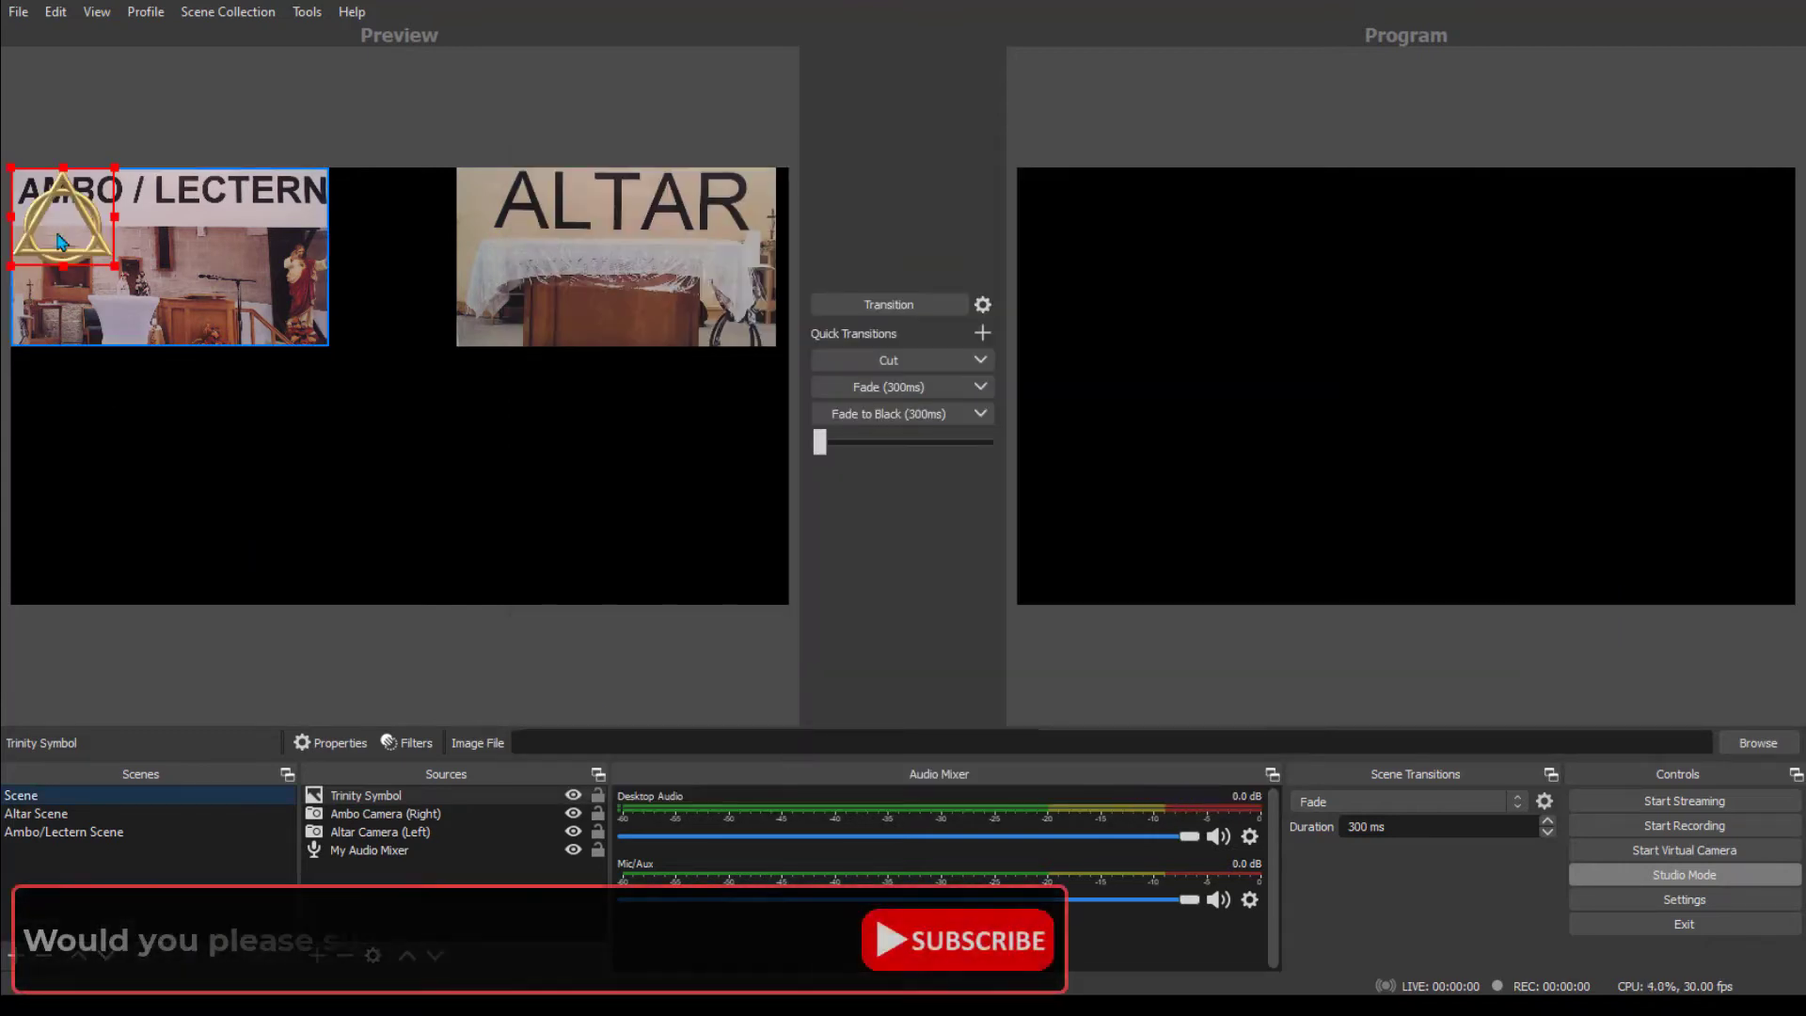
- Move the Trinity symbol to the canvas's lower-right corner and shrink it slightly
left_click_drag(50, 224, 708, 541)
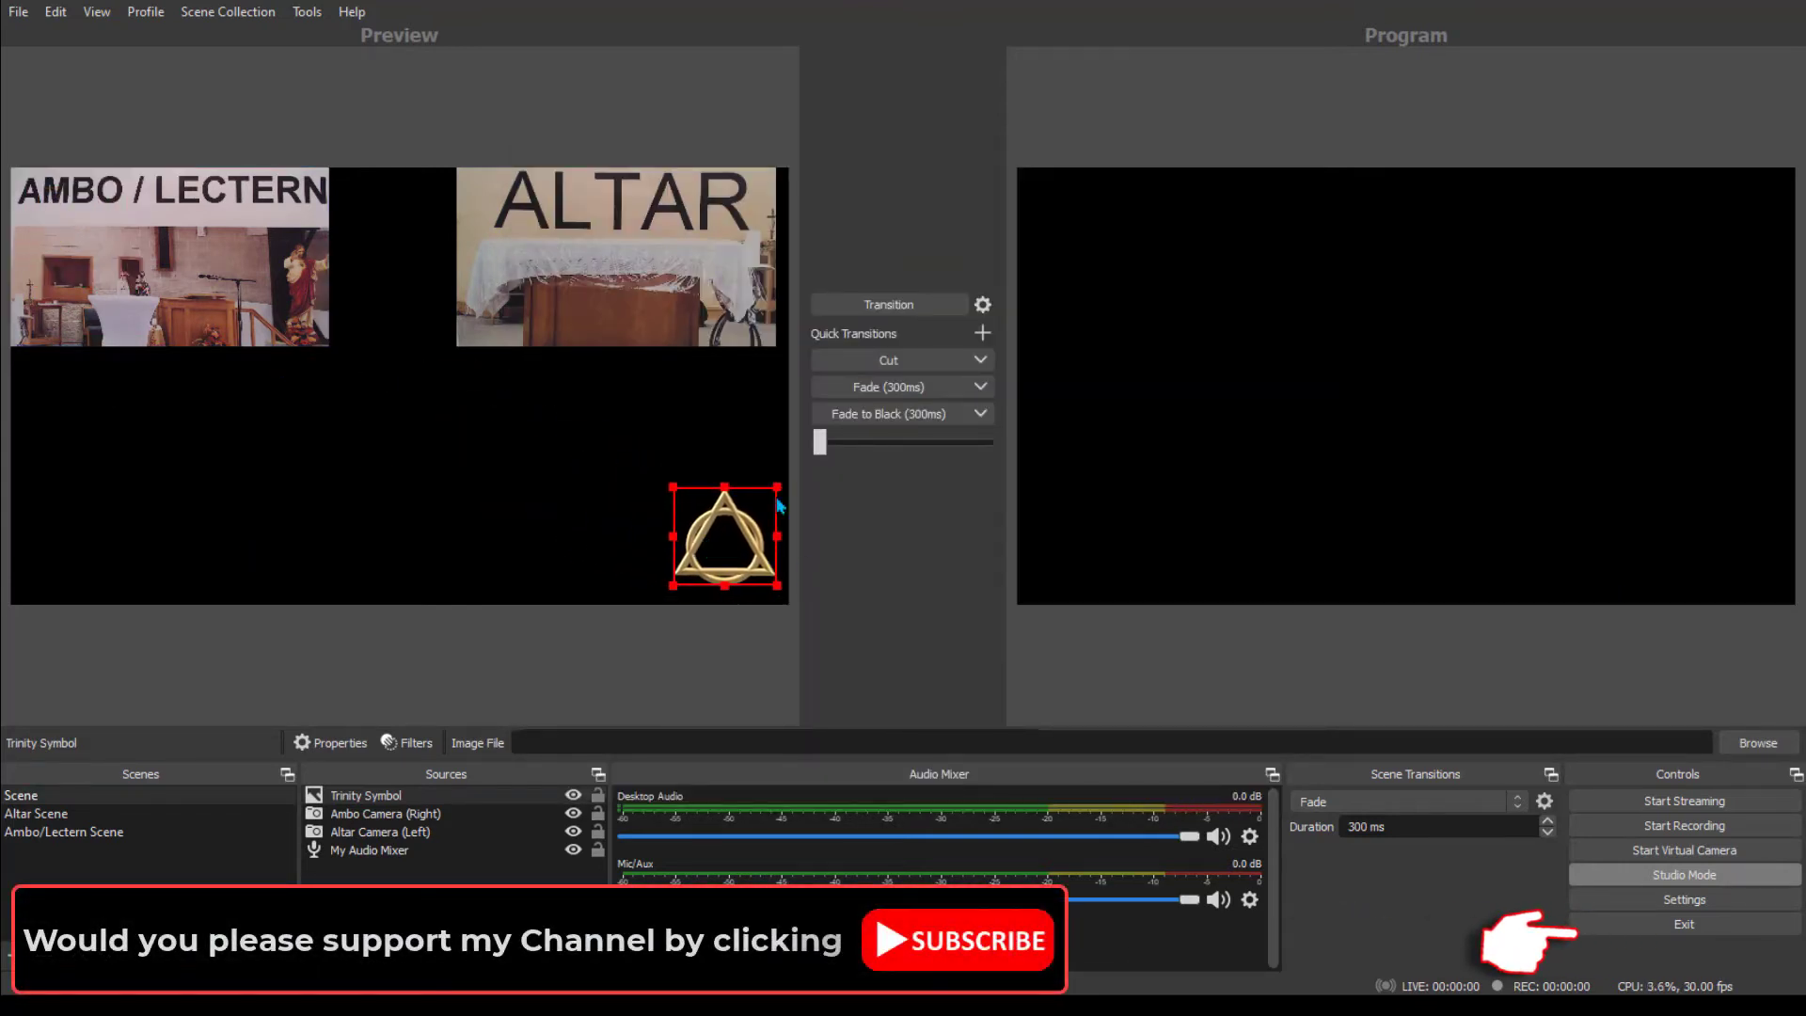
left_click_drag(773, 483, 746, 515)
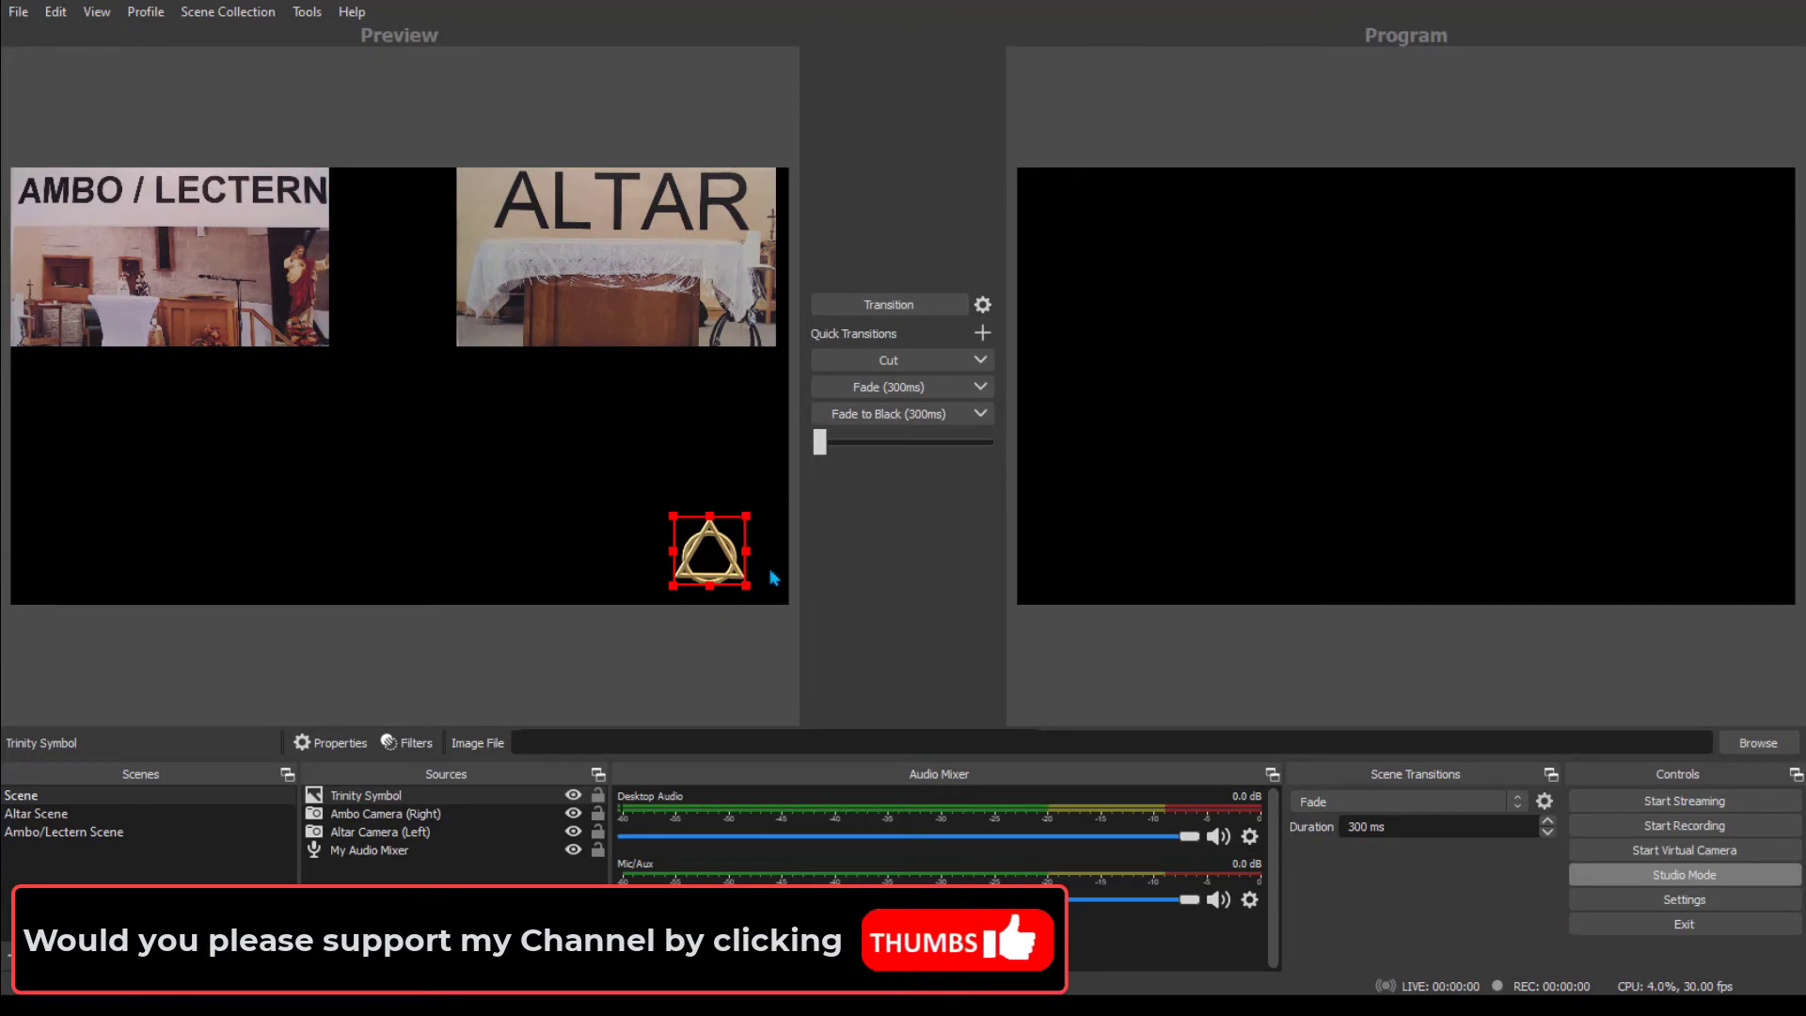
- Copy the Trinity symbol and paste it as a reference into both the Altar Scene and the Ambo/Lectern Scene
right_click(707, 550)
left_click(790, 201)
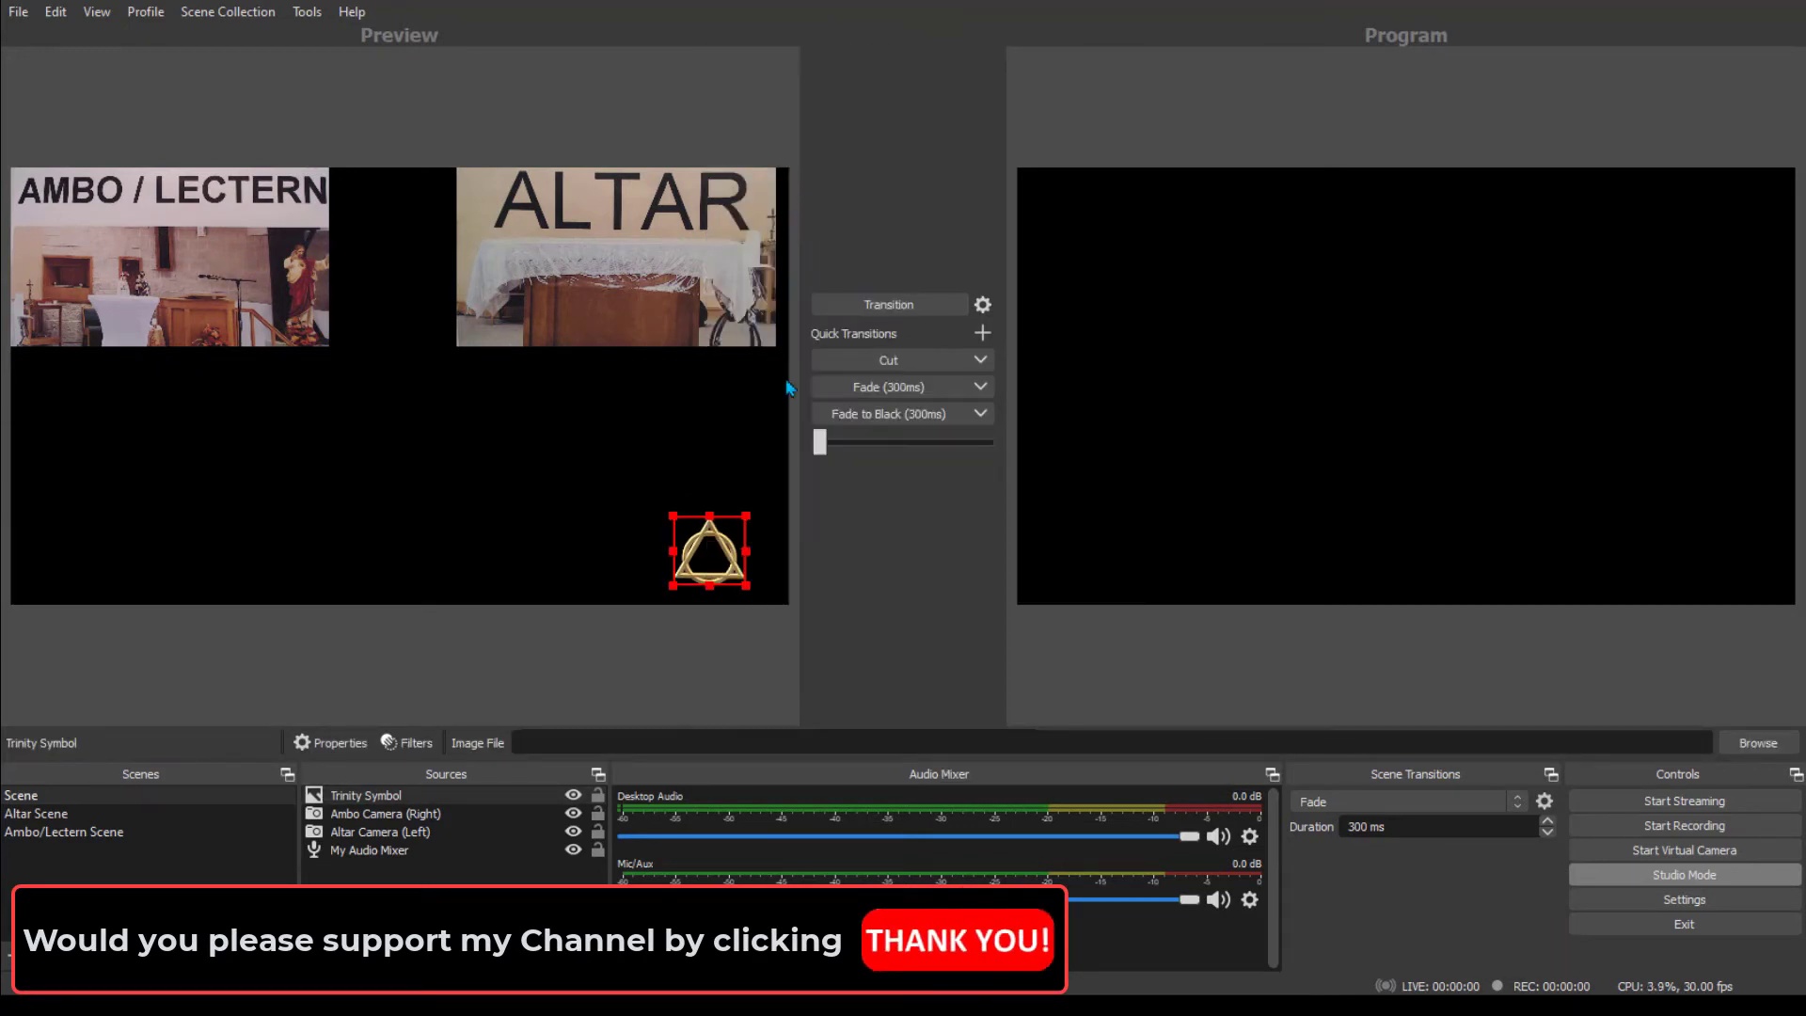
left_click(151, 816)
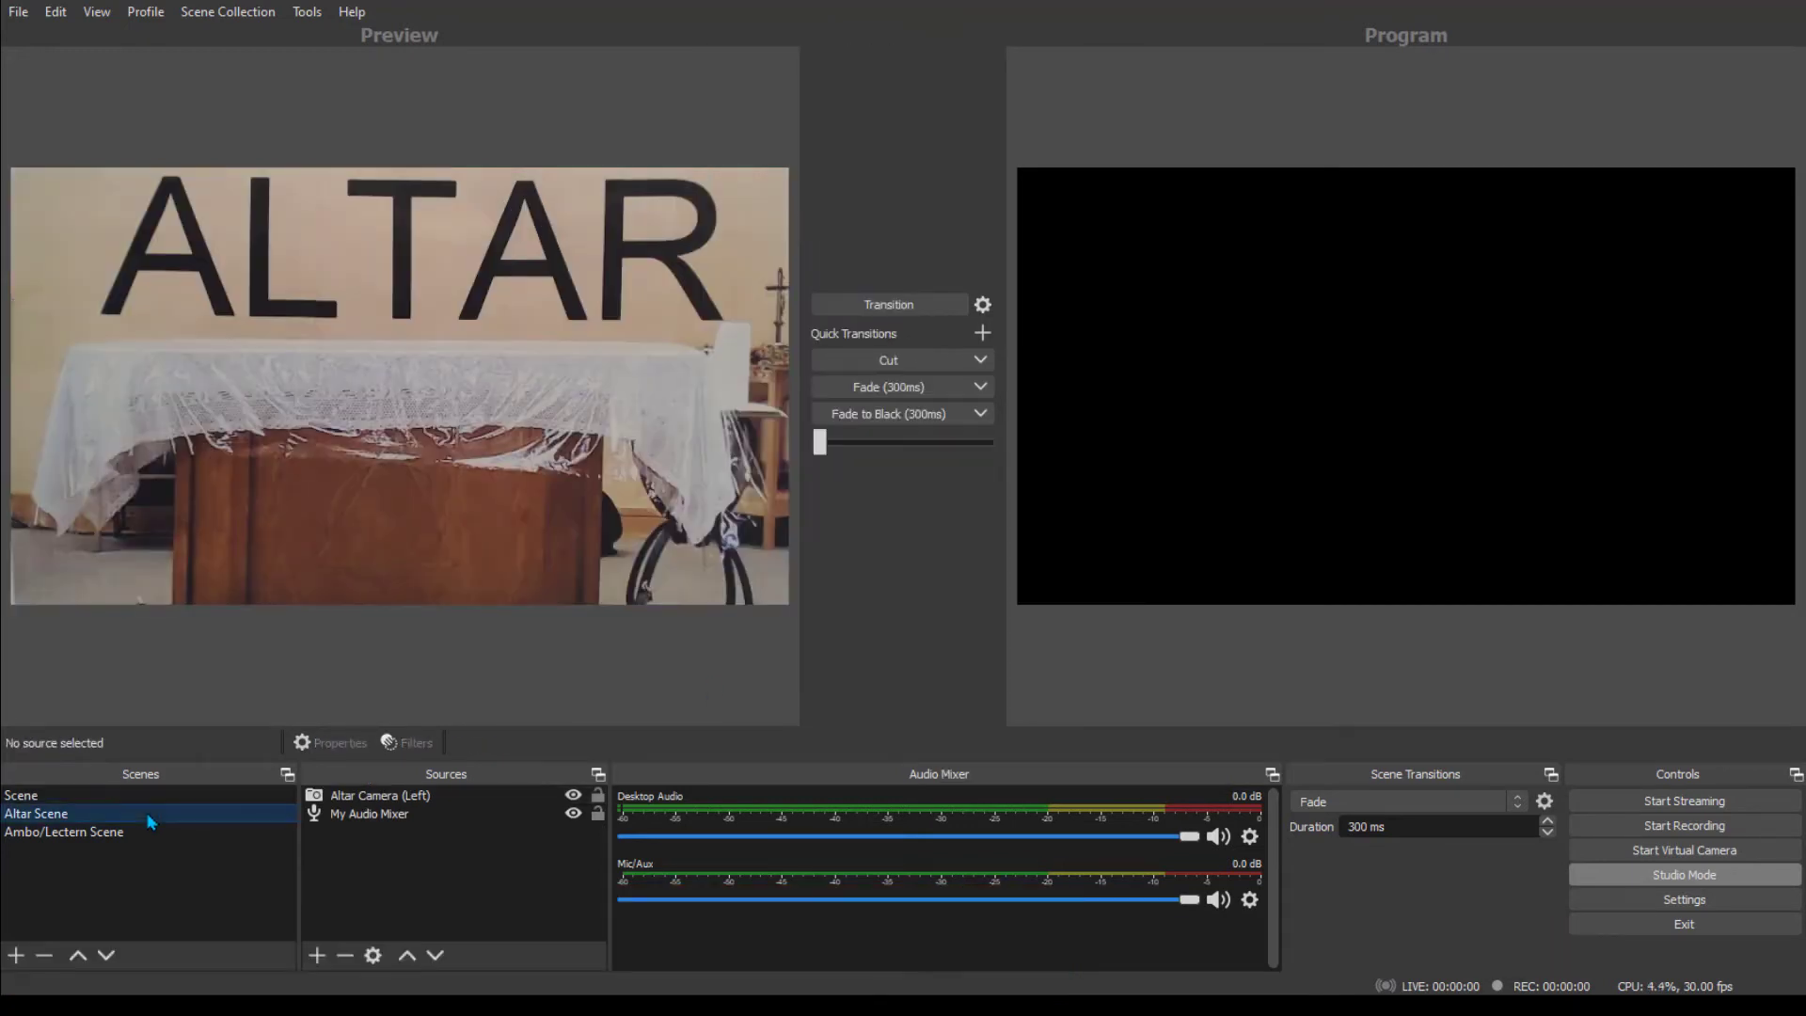
right_click(687, 545)
left_click(743, 760)
left_click(209, 834)
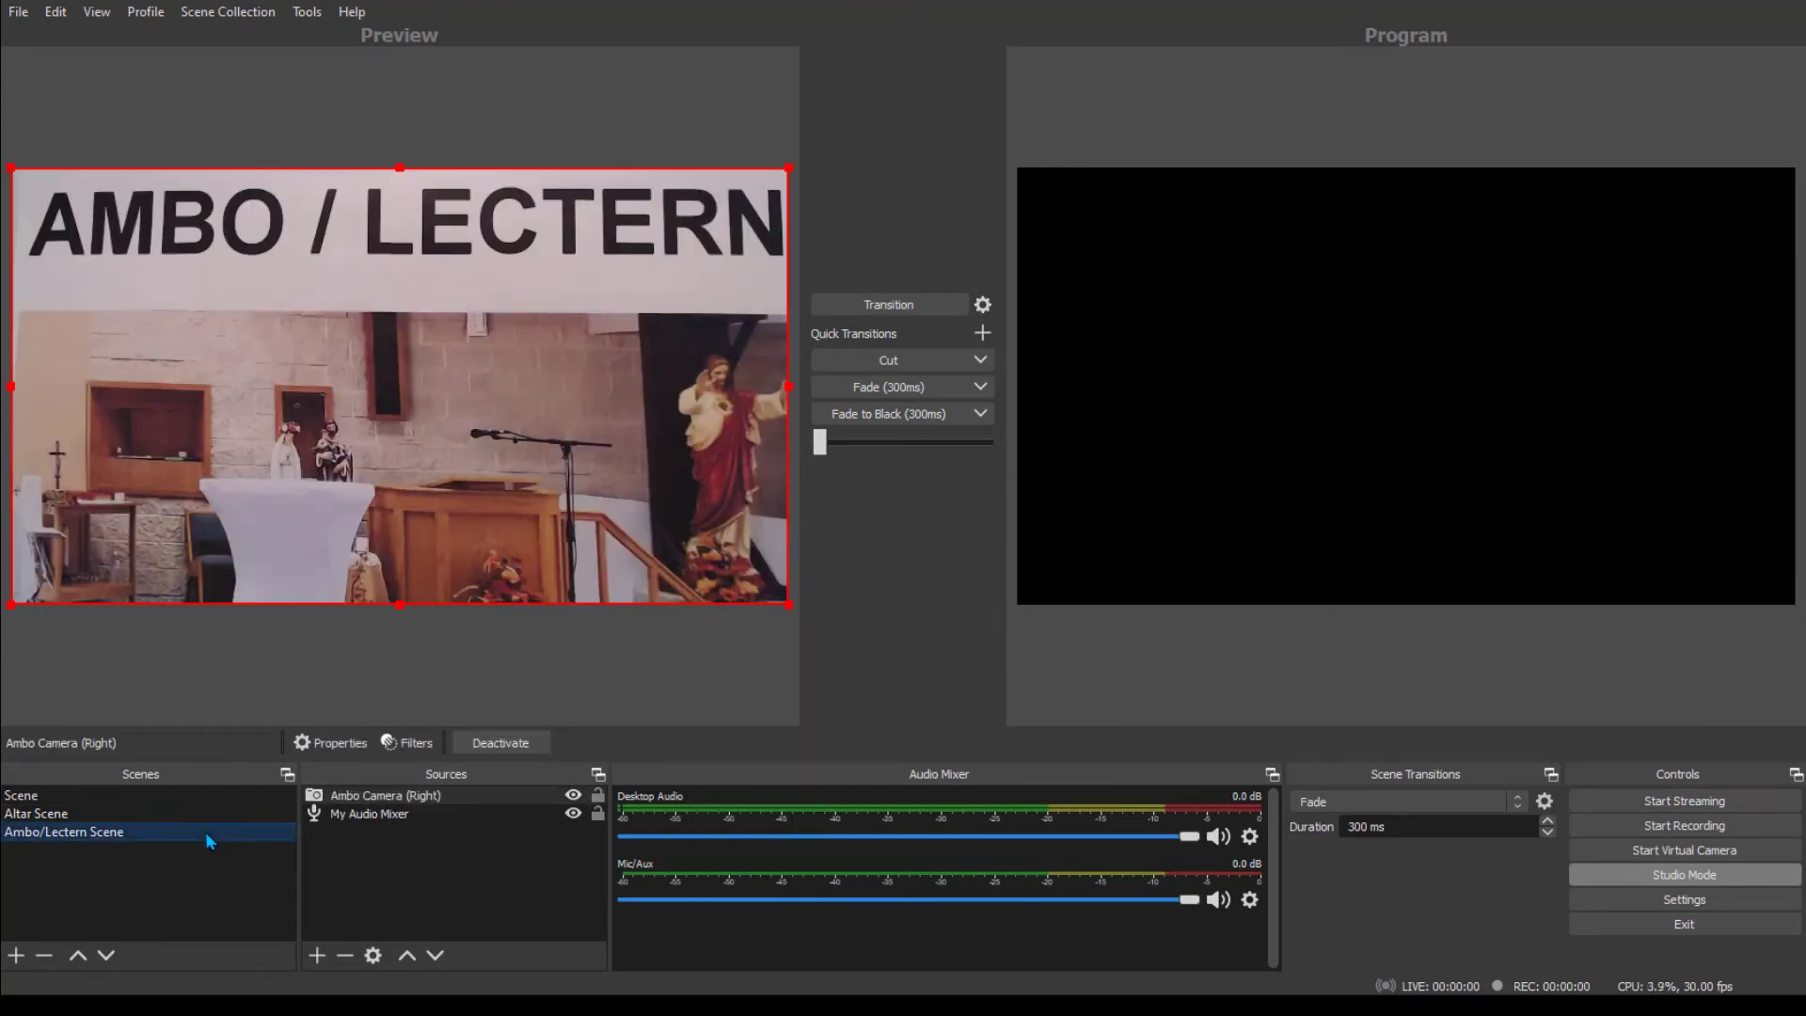
right_click(687, 552)
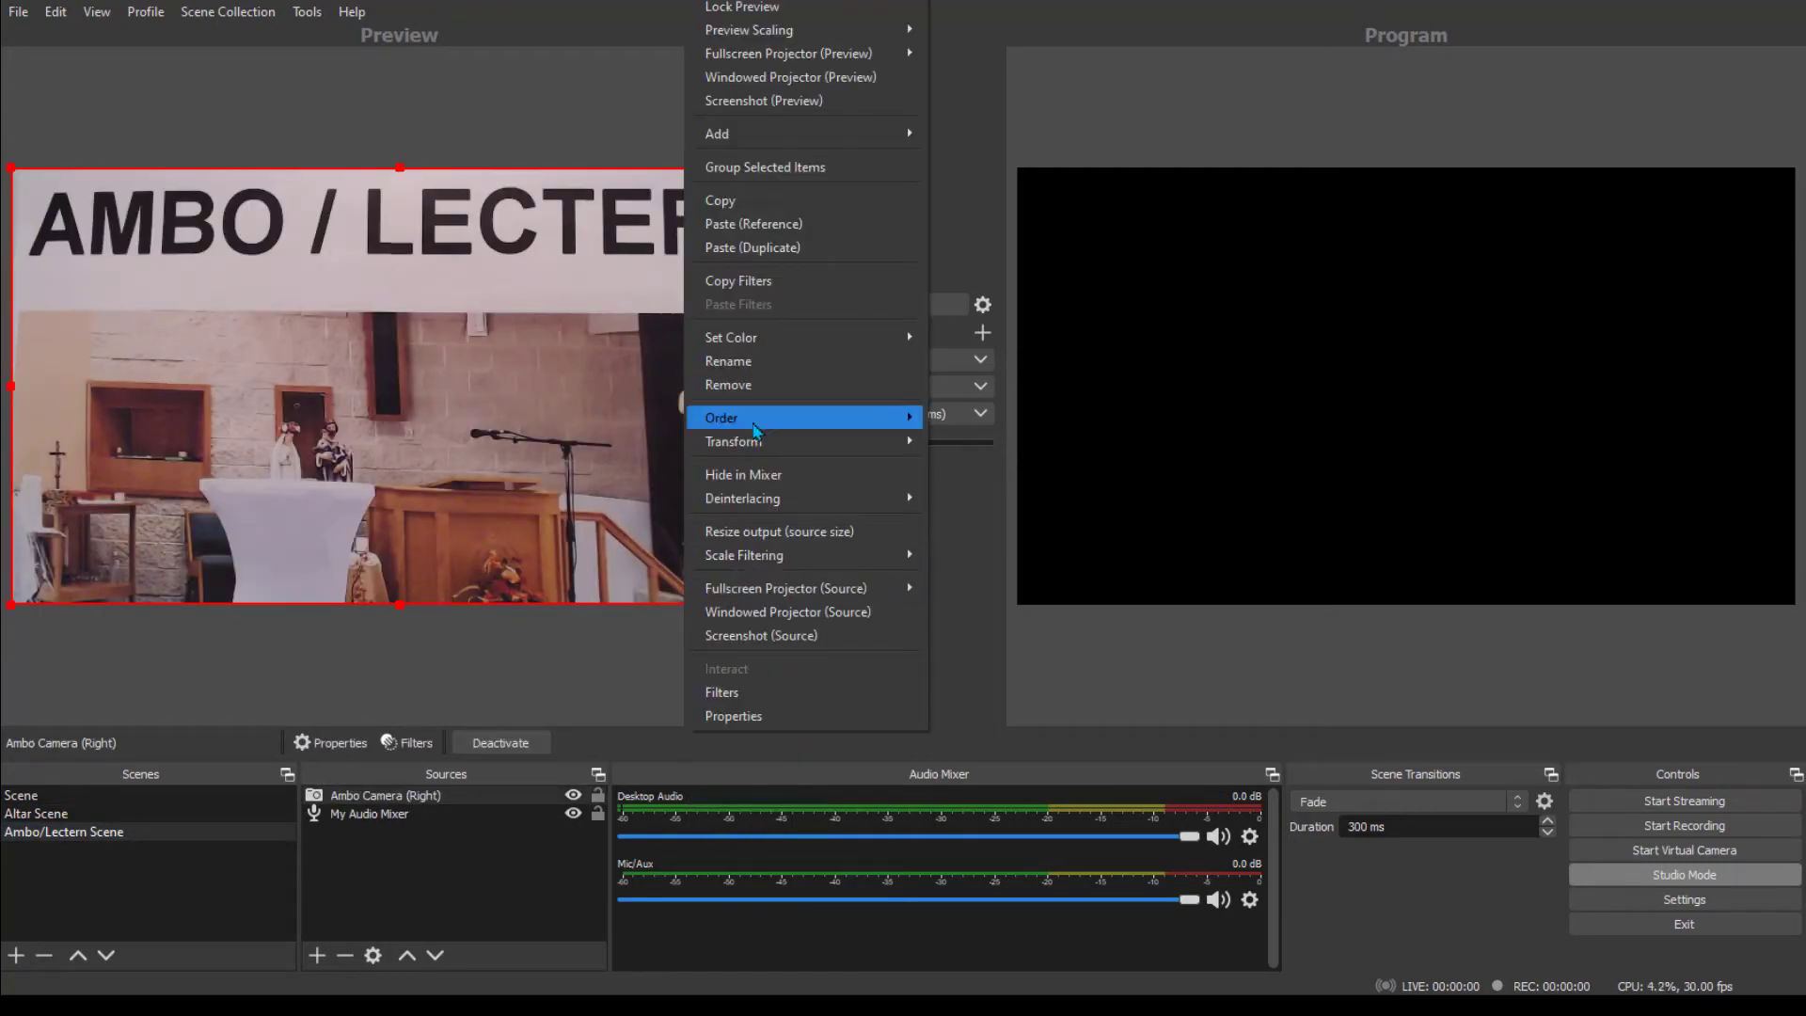
left_click(747, 223)
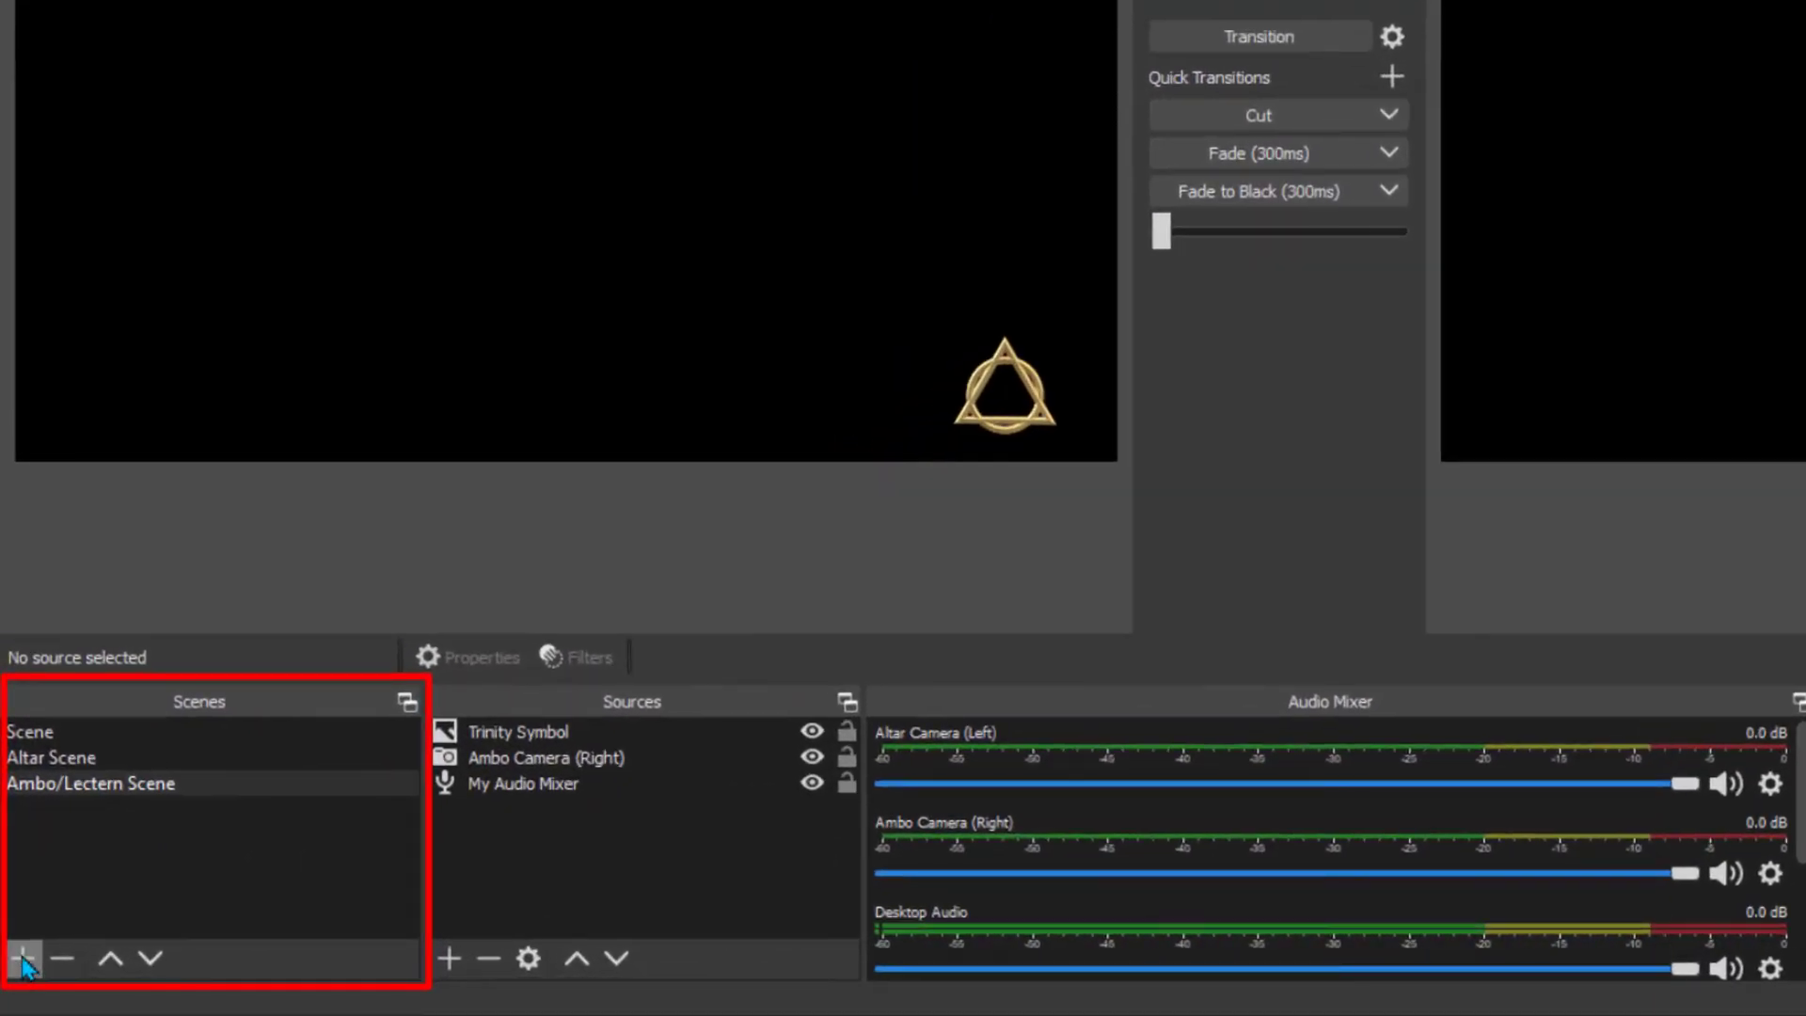
- Add a new empty scene named "Pre-Service Scene"
left_click(24, 959)
type("Pre-S")
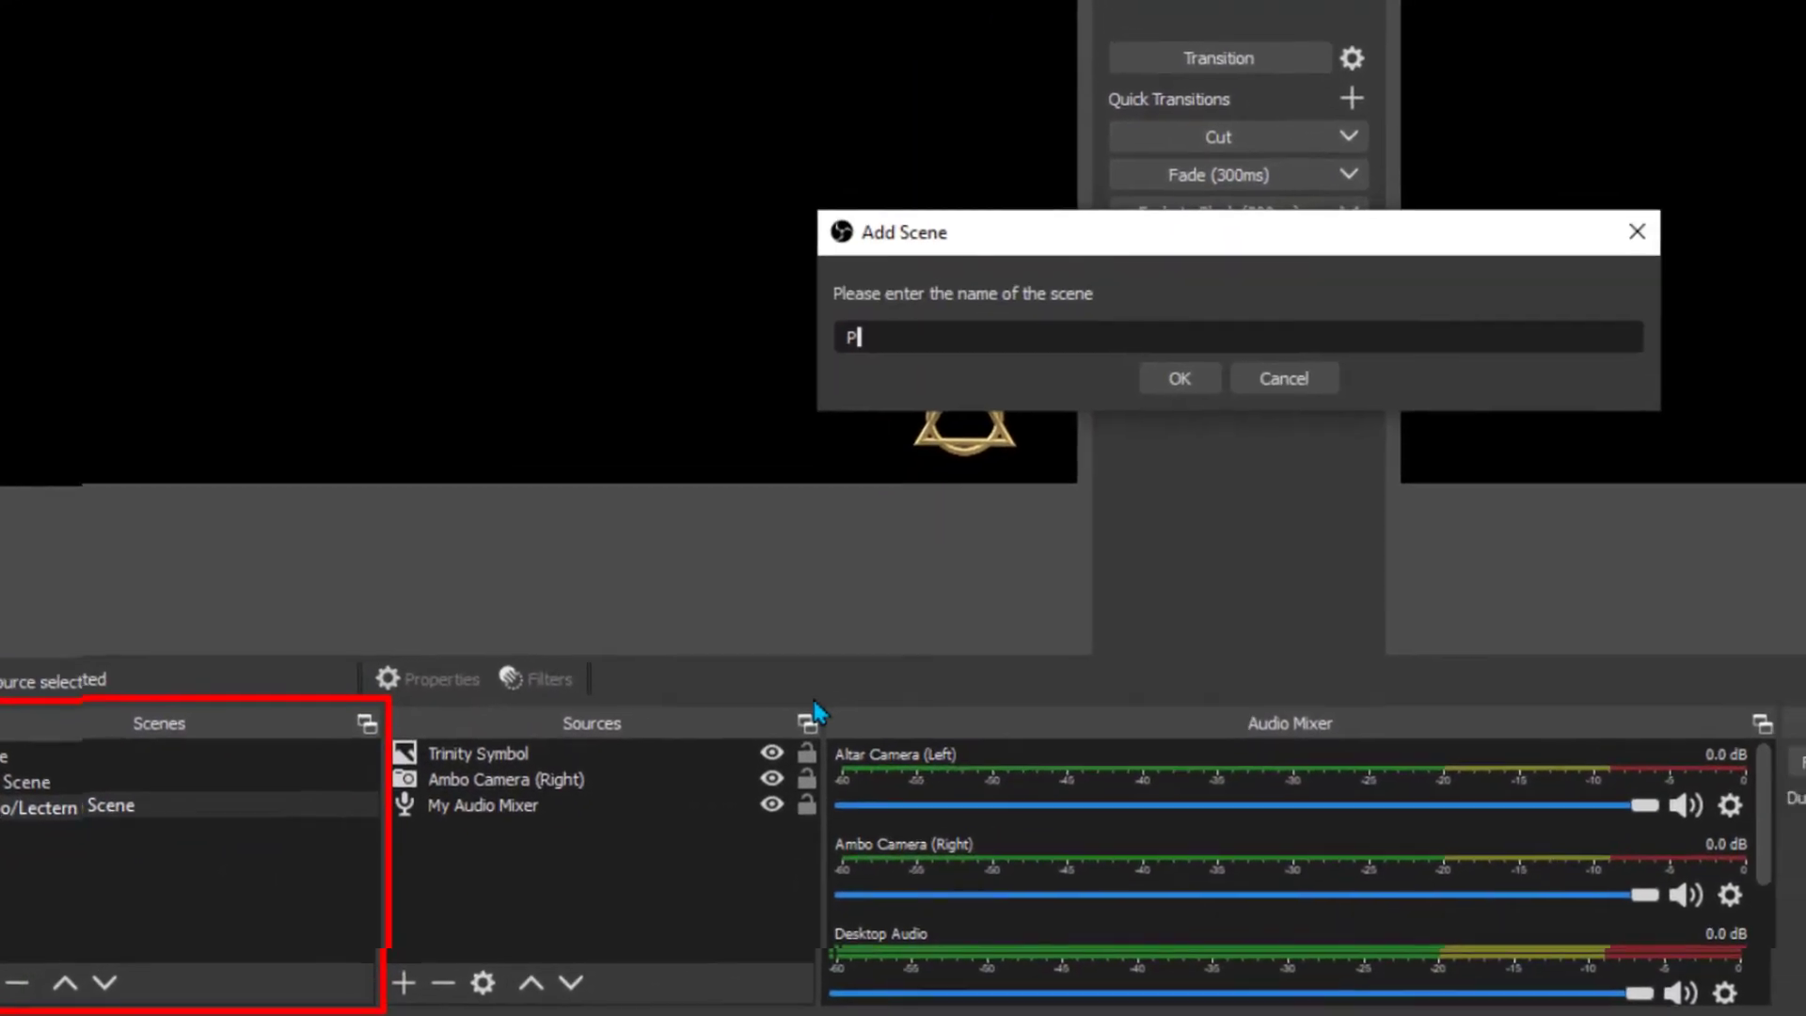
type("er")
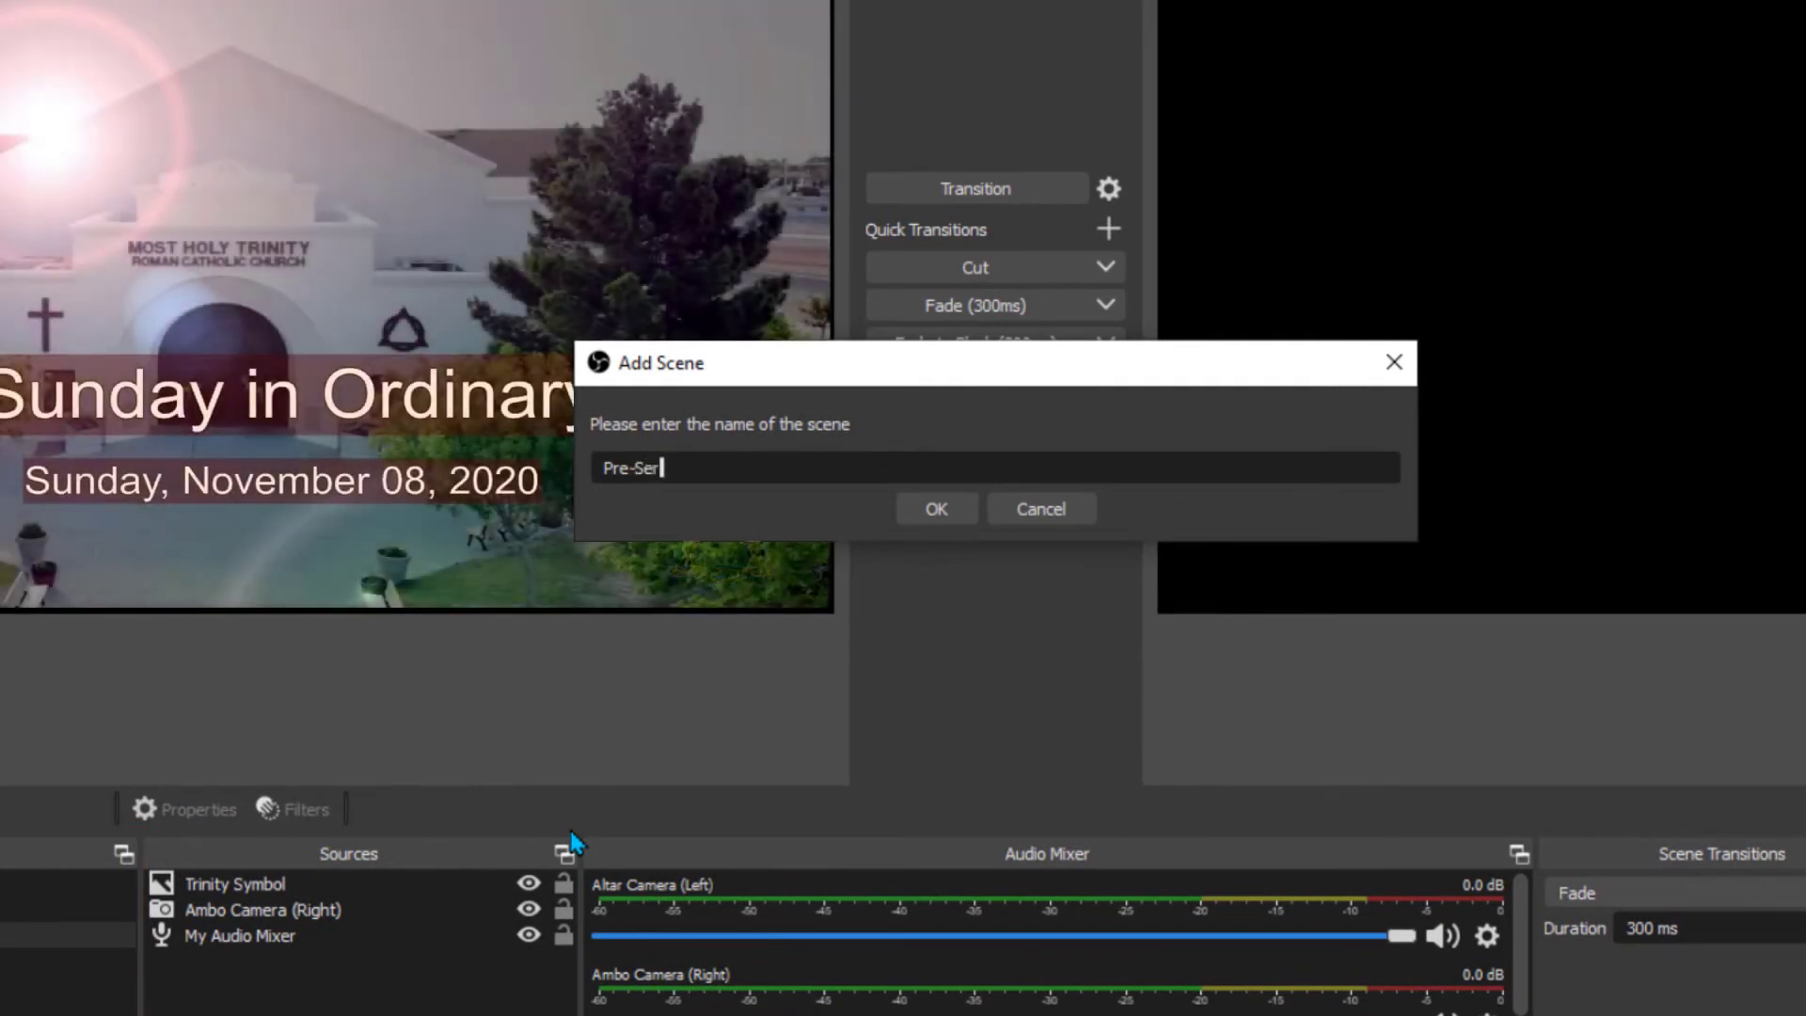
type("vice Scene")
left_click(940, 508)
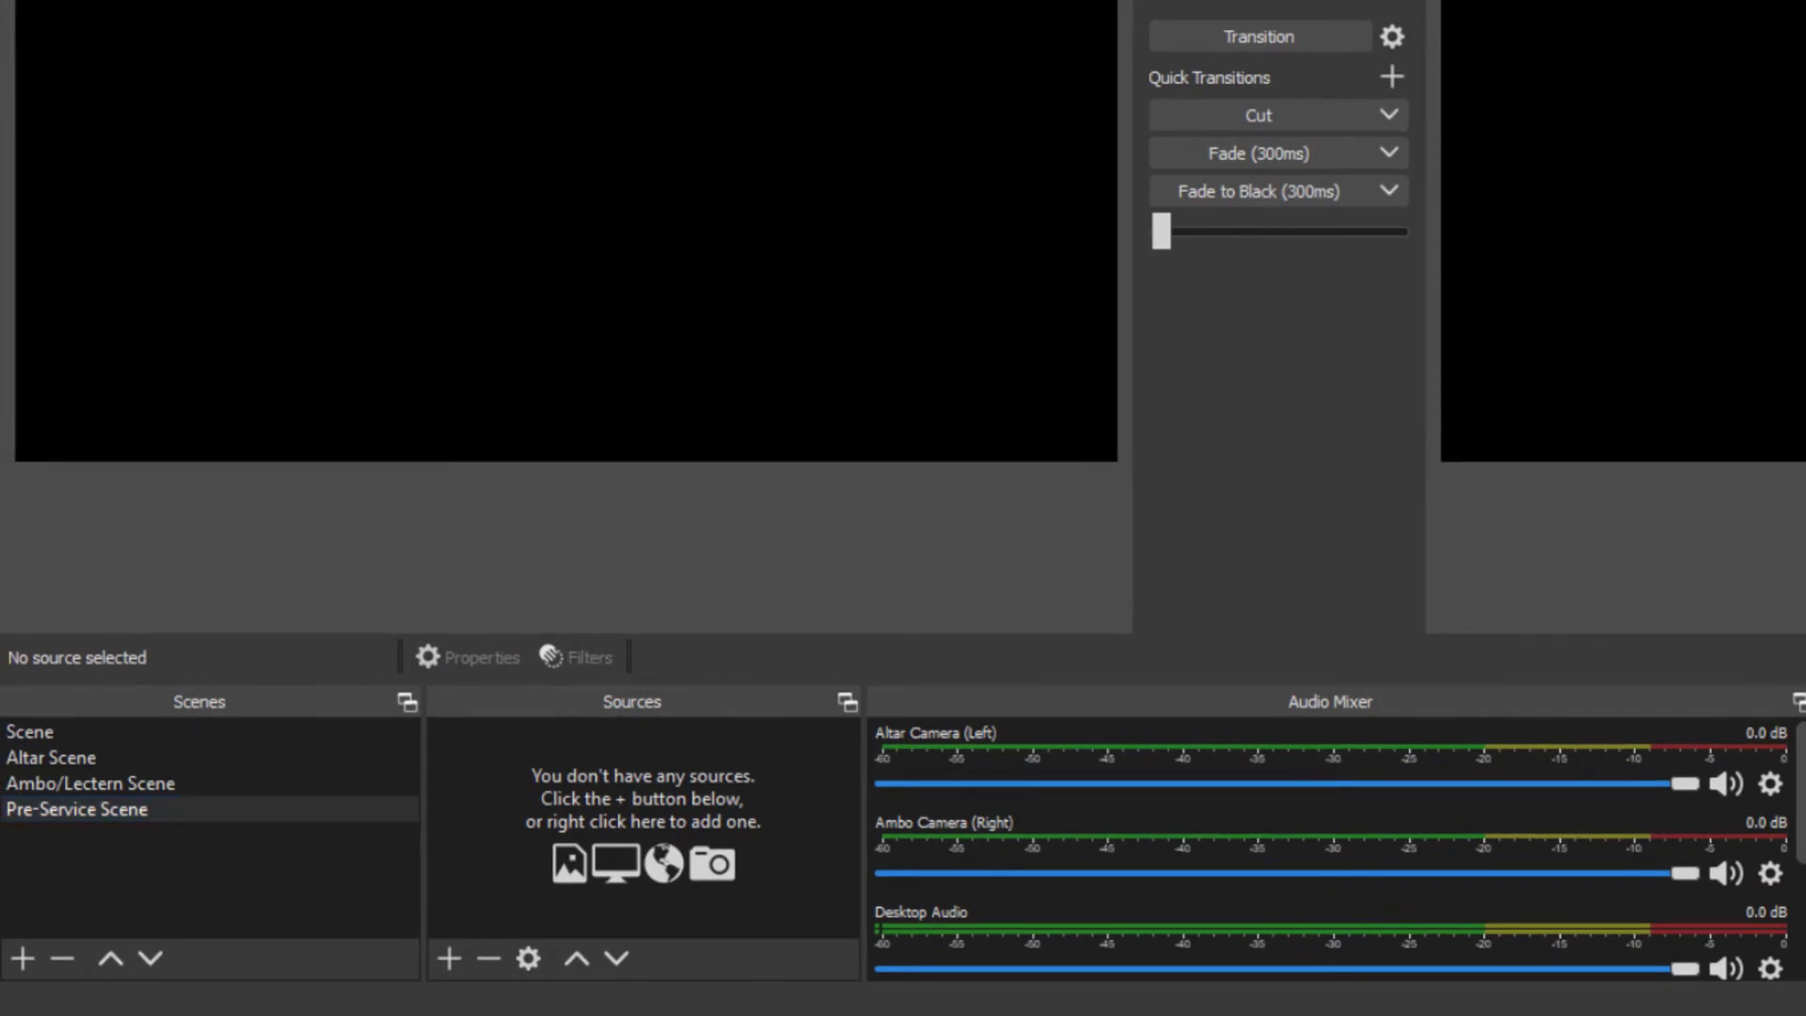
- Add an image source named "Pre-Service Shot" to the Pre-Service Scene using OBS Opening Shot.jpg from the Graphics folder
left_click(453, 959)
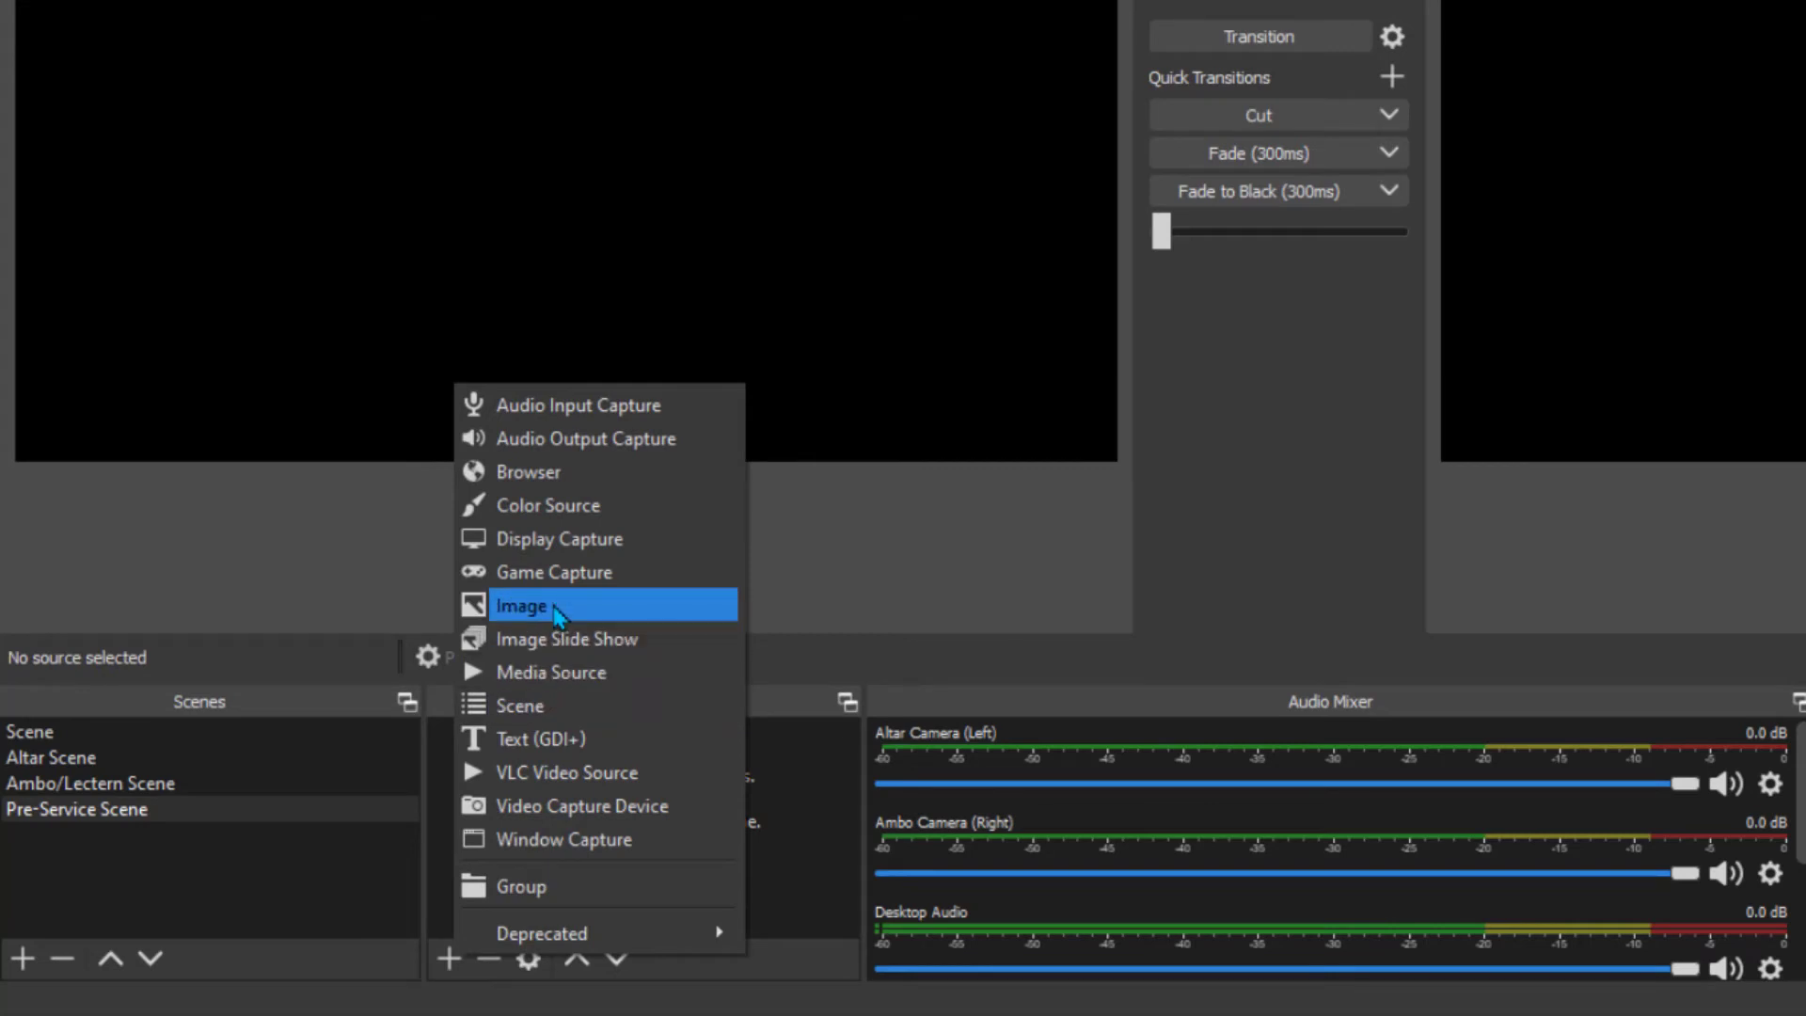
left_click(508, 605)
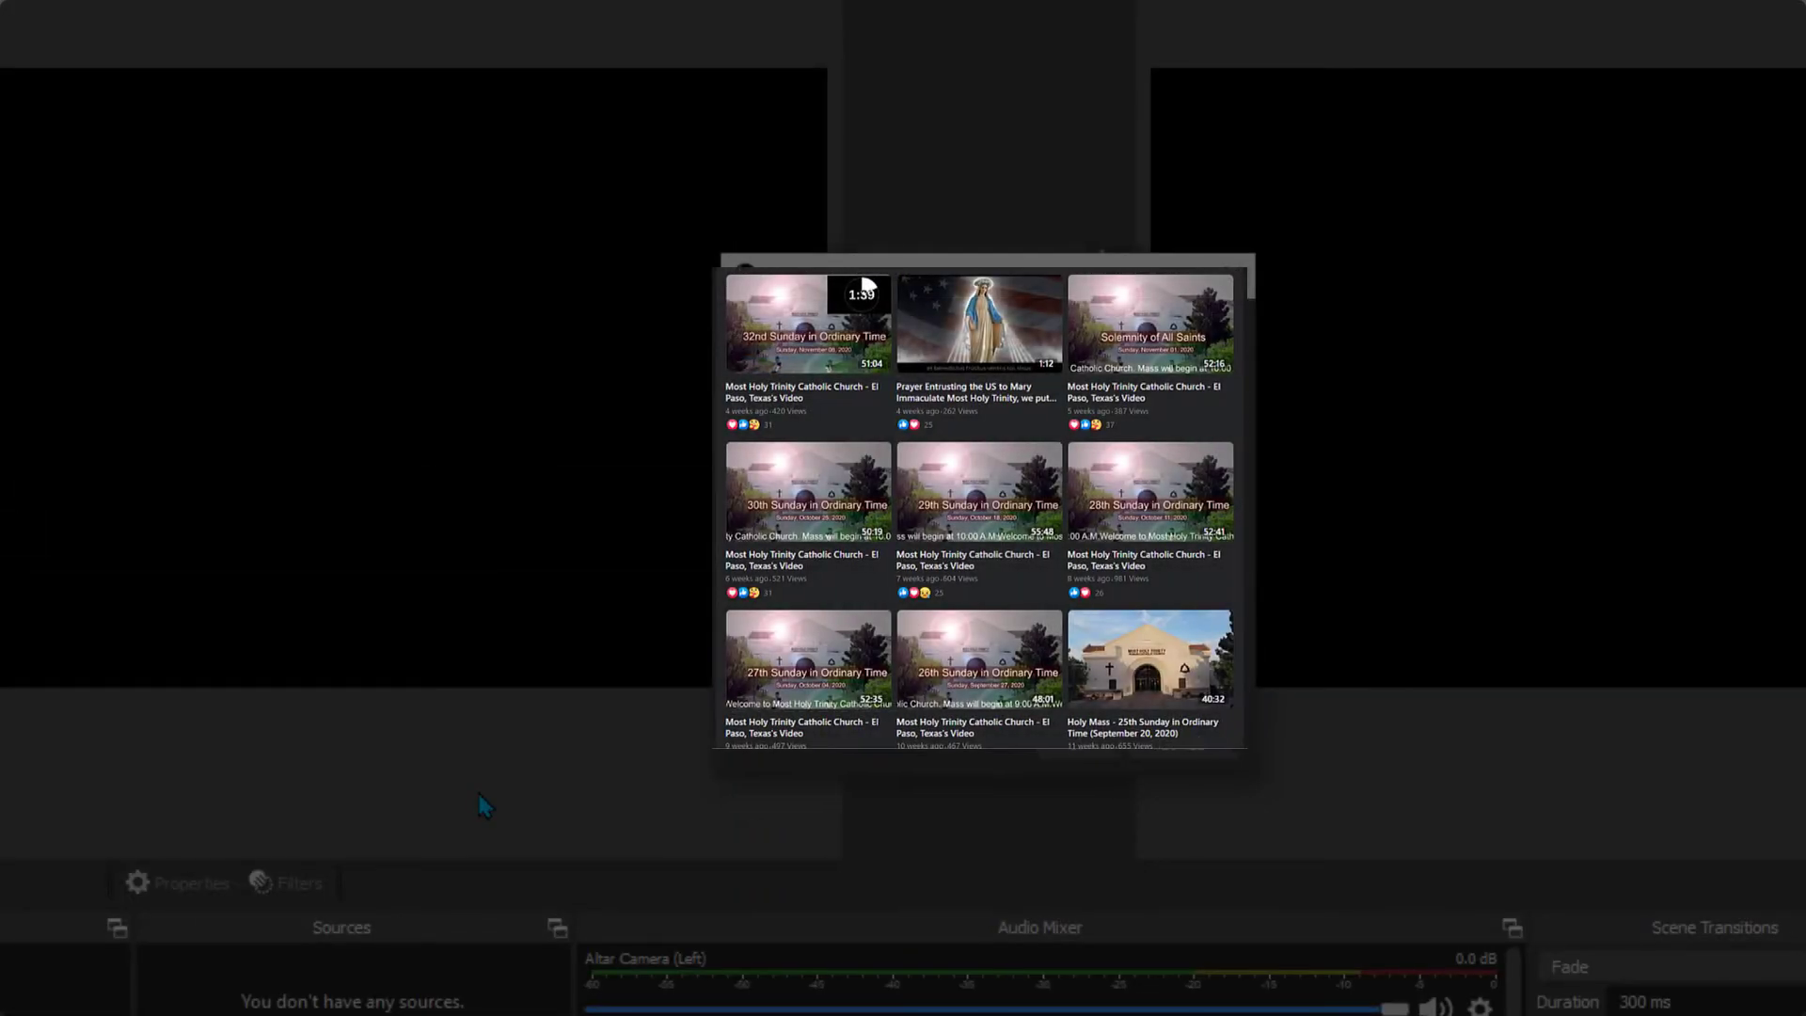
left_click(1078, 739)
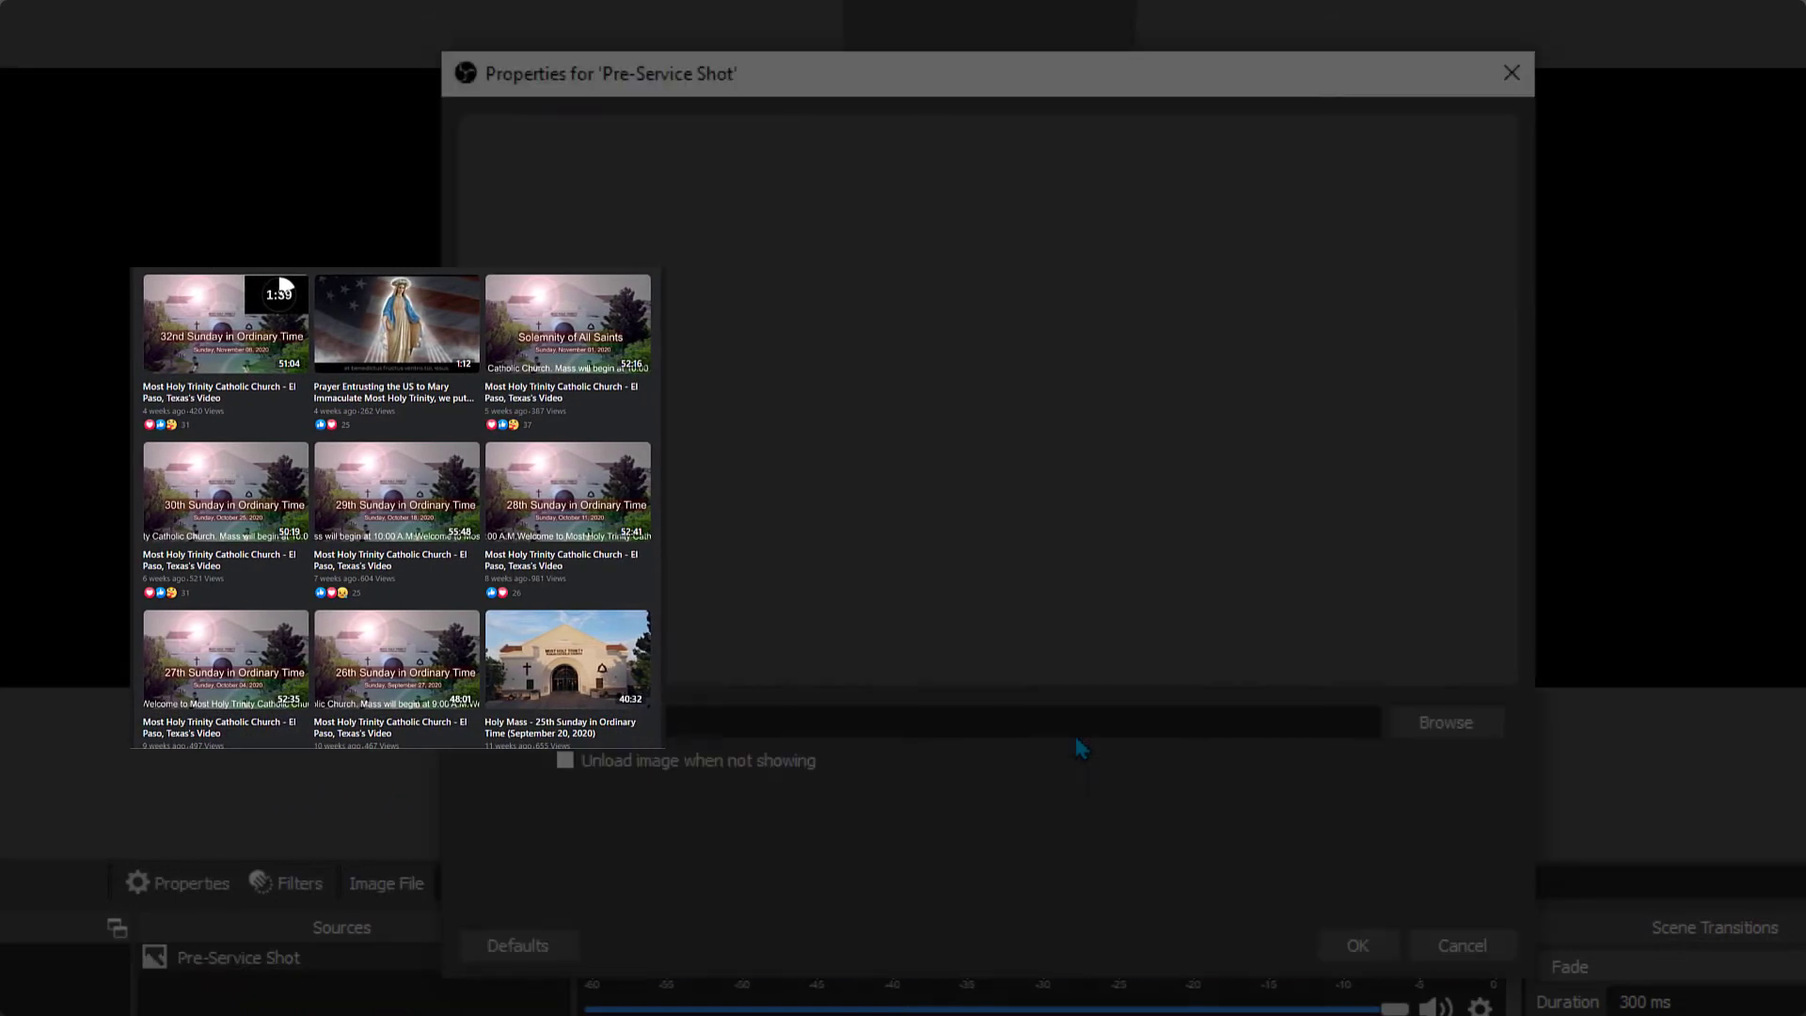
left_click(1445, 722)
double_click(781, 323)
left_click(1308, 381)
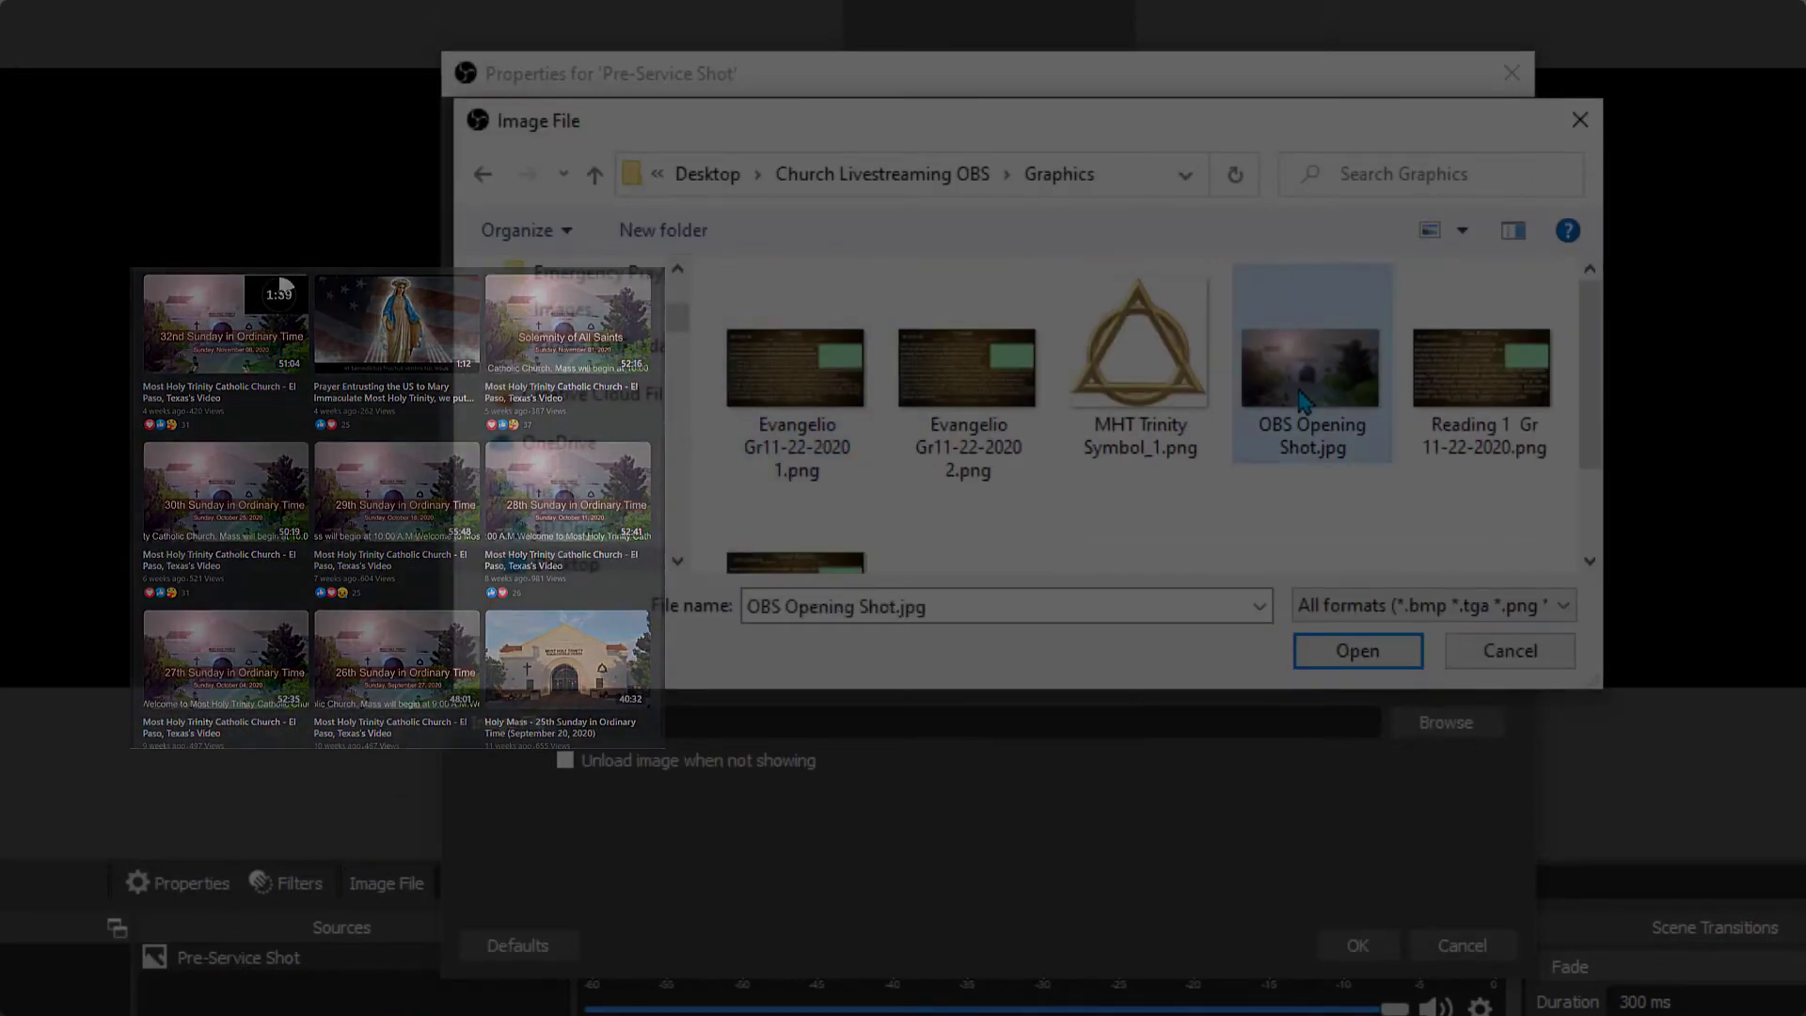
double_click(1304, 402)
left_click(1357, 944)
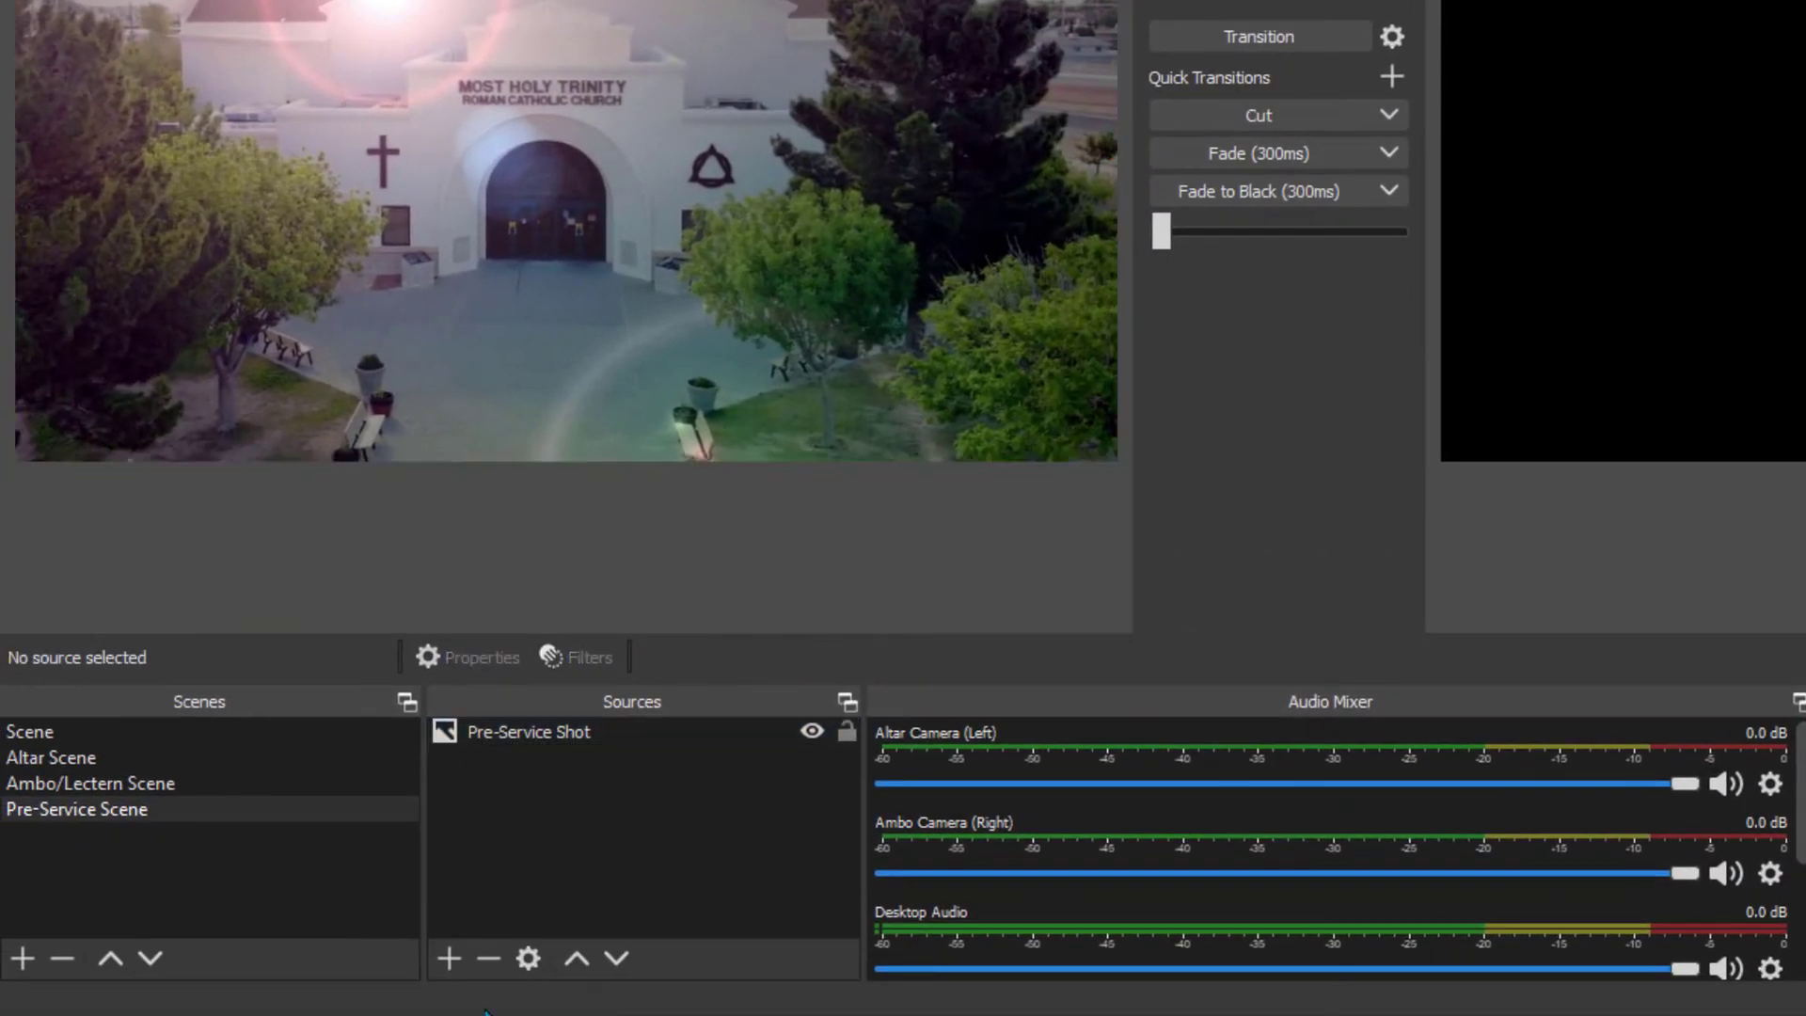
- Add a media source named "Opening Music" to the Pre-Service Scene and load the local music file into it
left_click(450, 958)
left_click(526, 665)
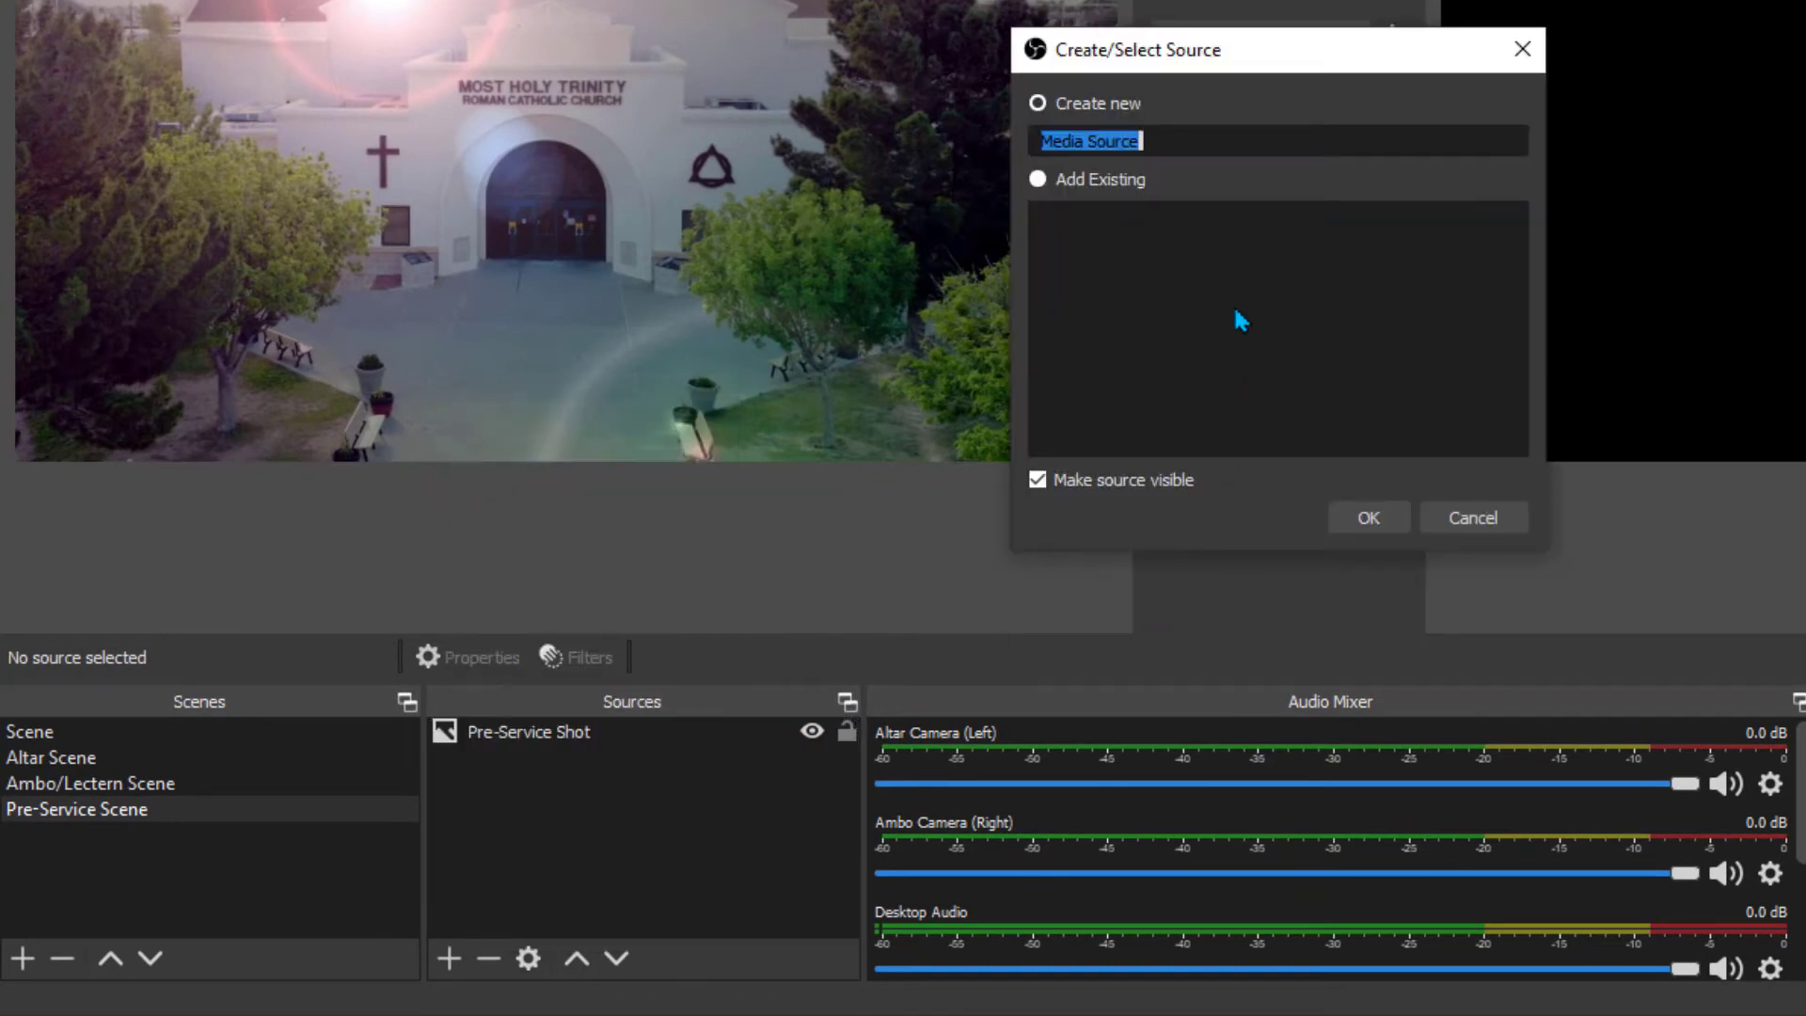
type("Opening Music")
left_click(1363, 513)
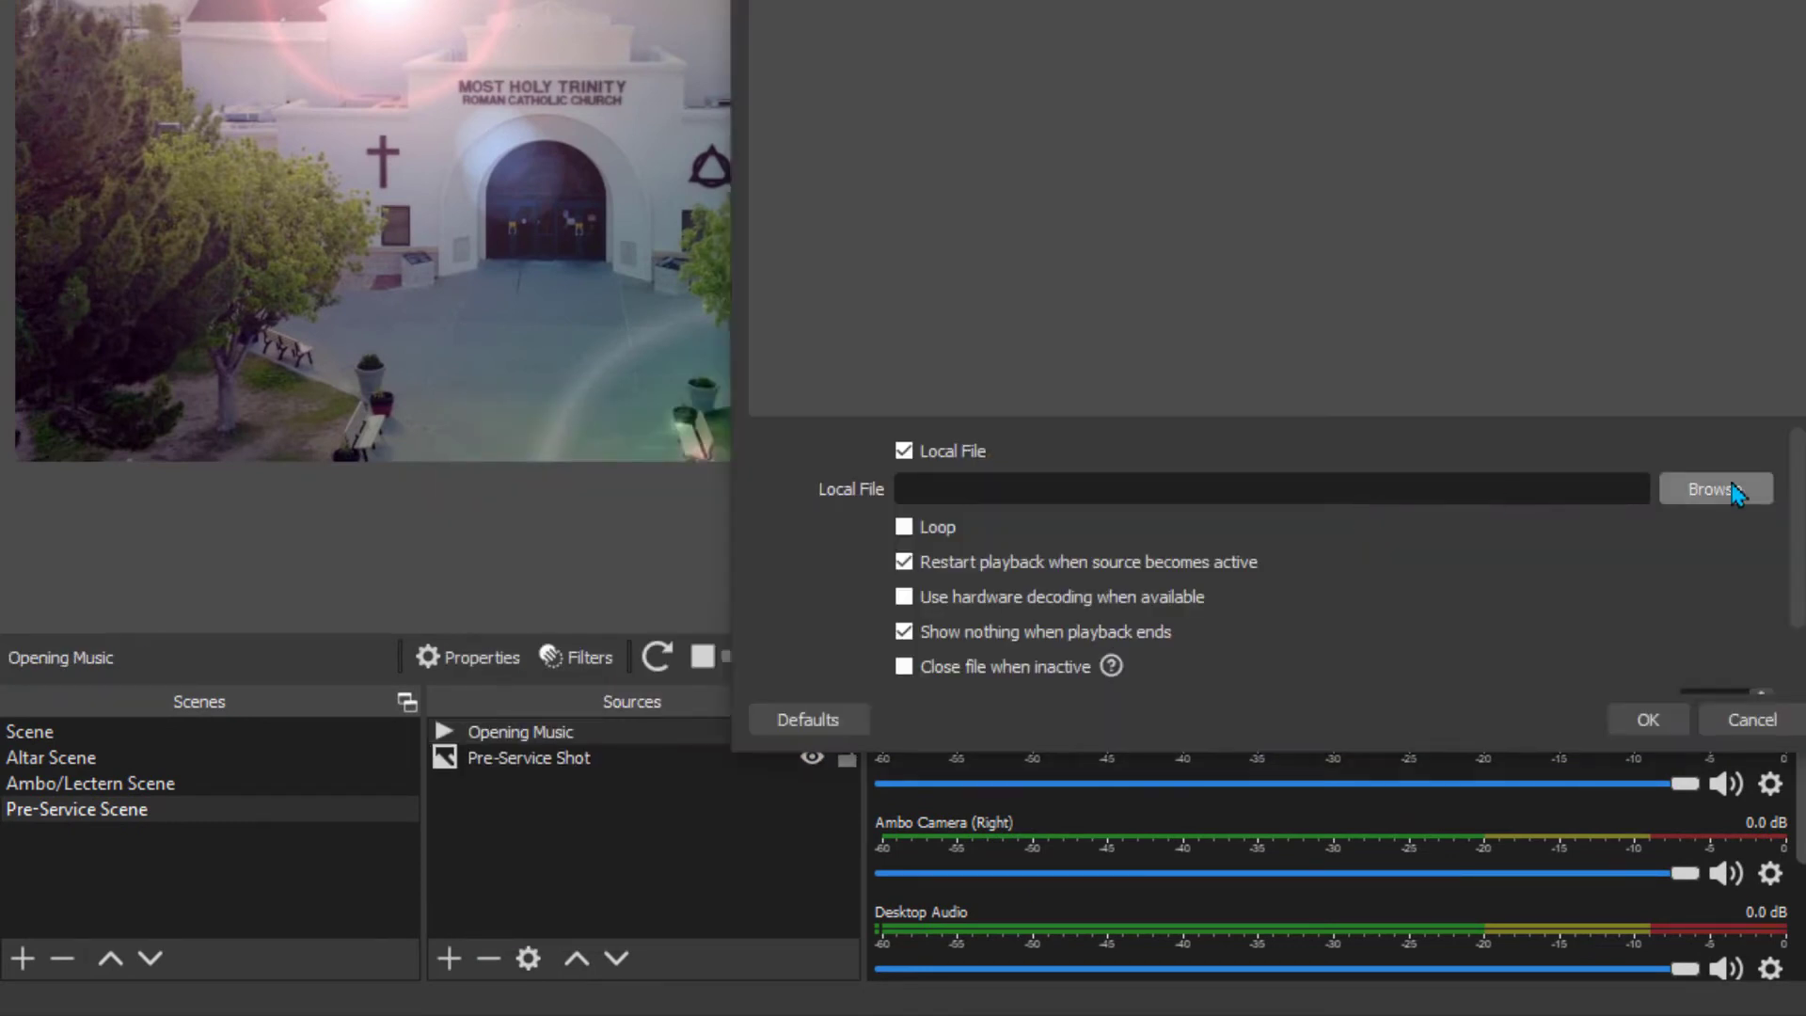
left_click(1716, 489)
double_click(1190, 136)
left_click(1665, 718)
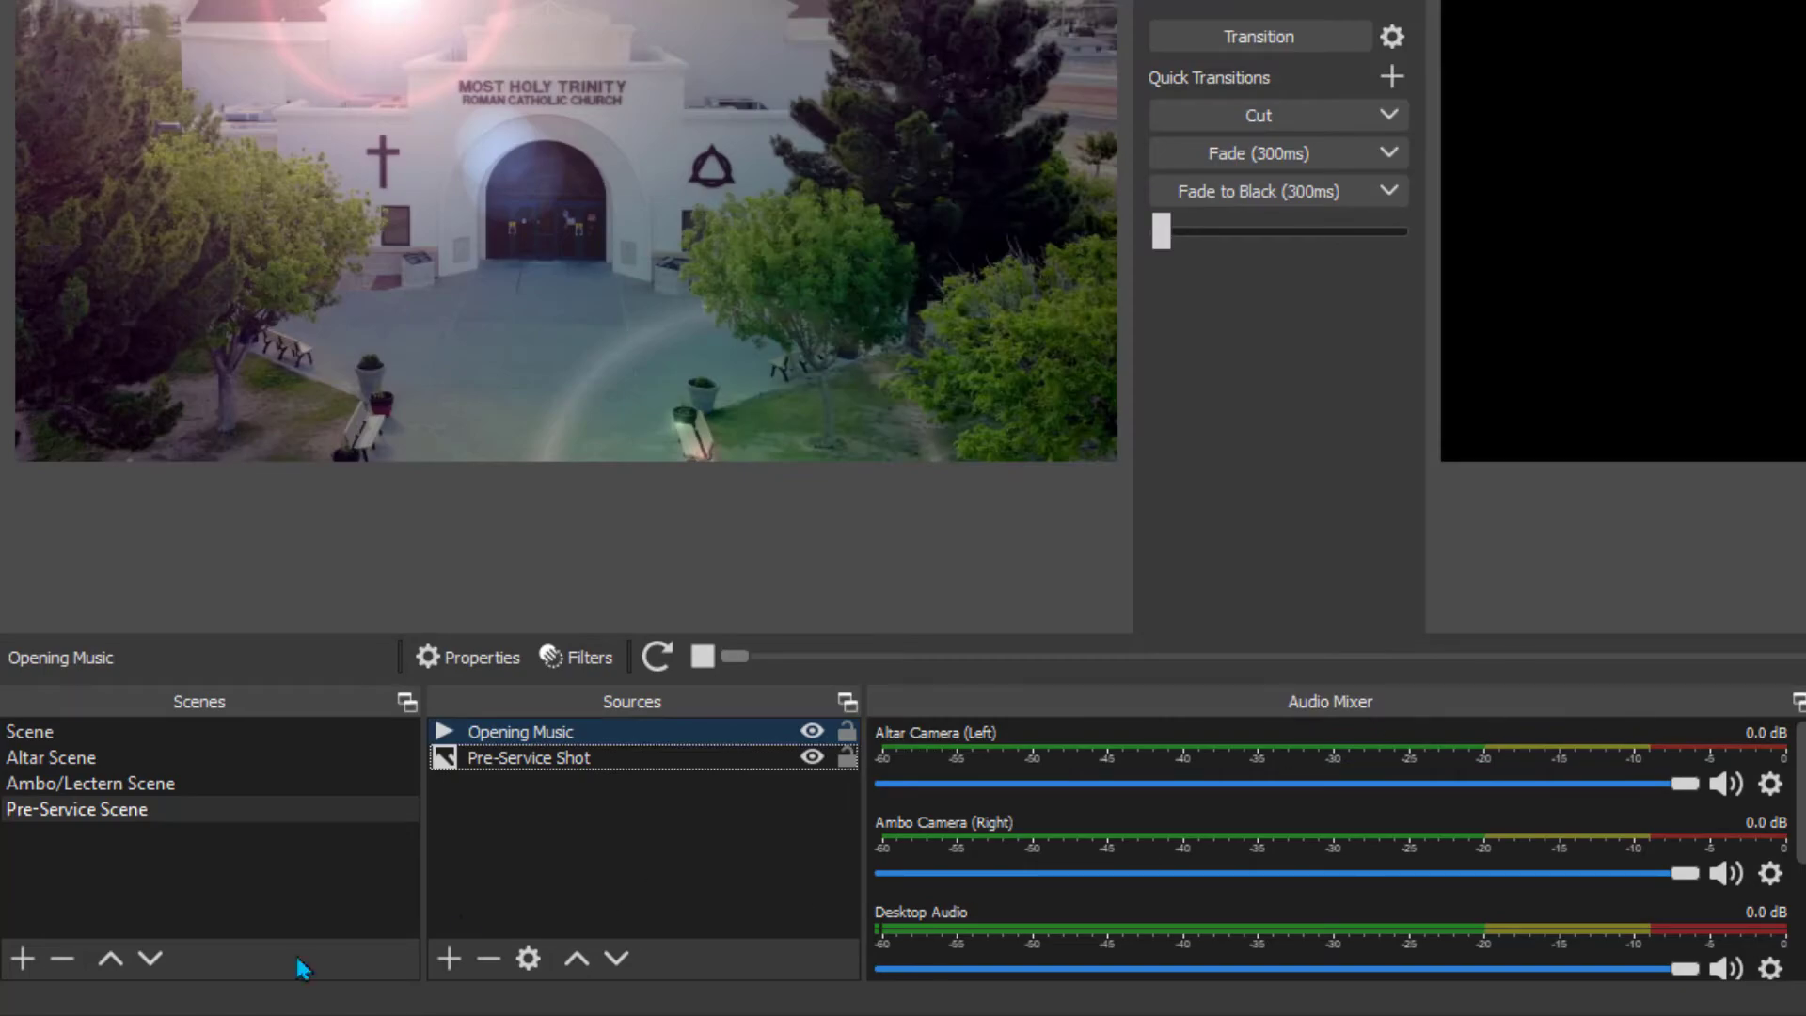
left_click(640, 846)
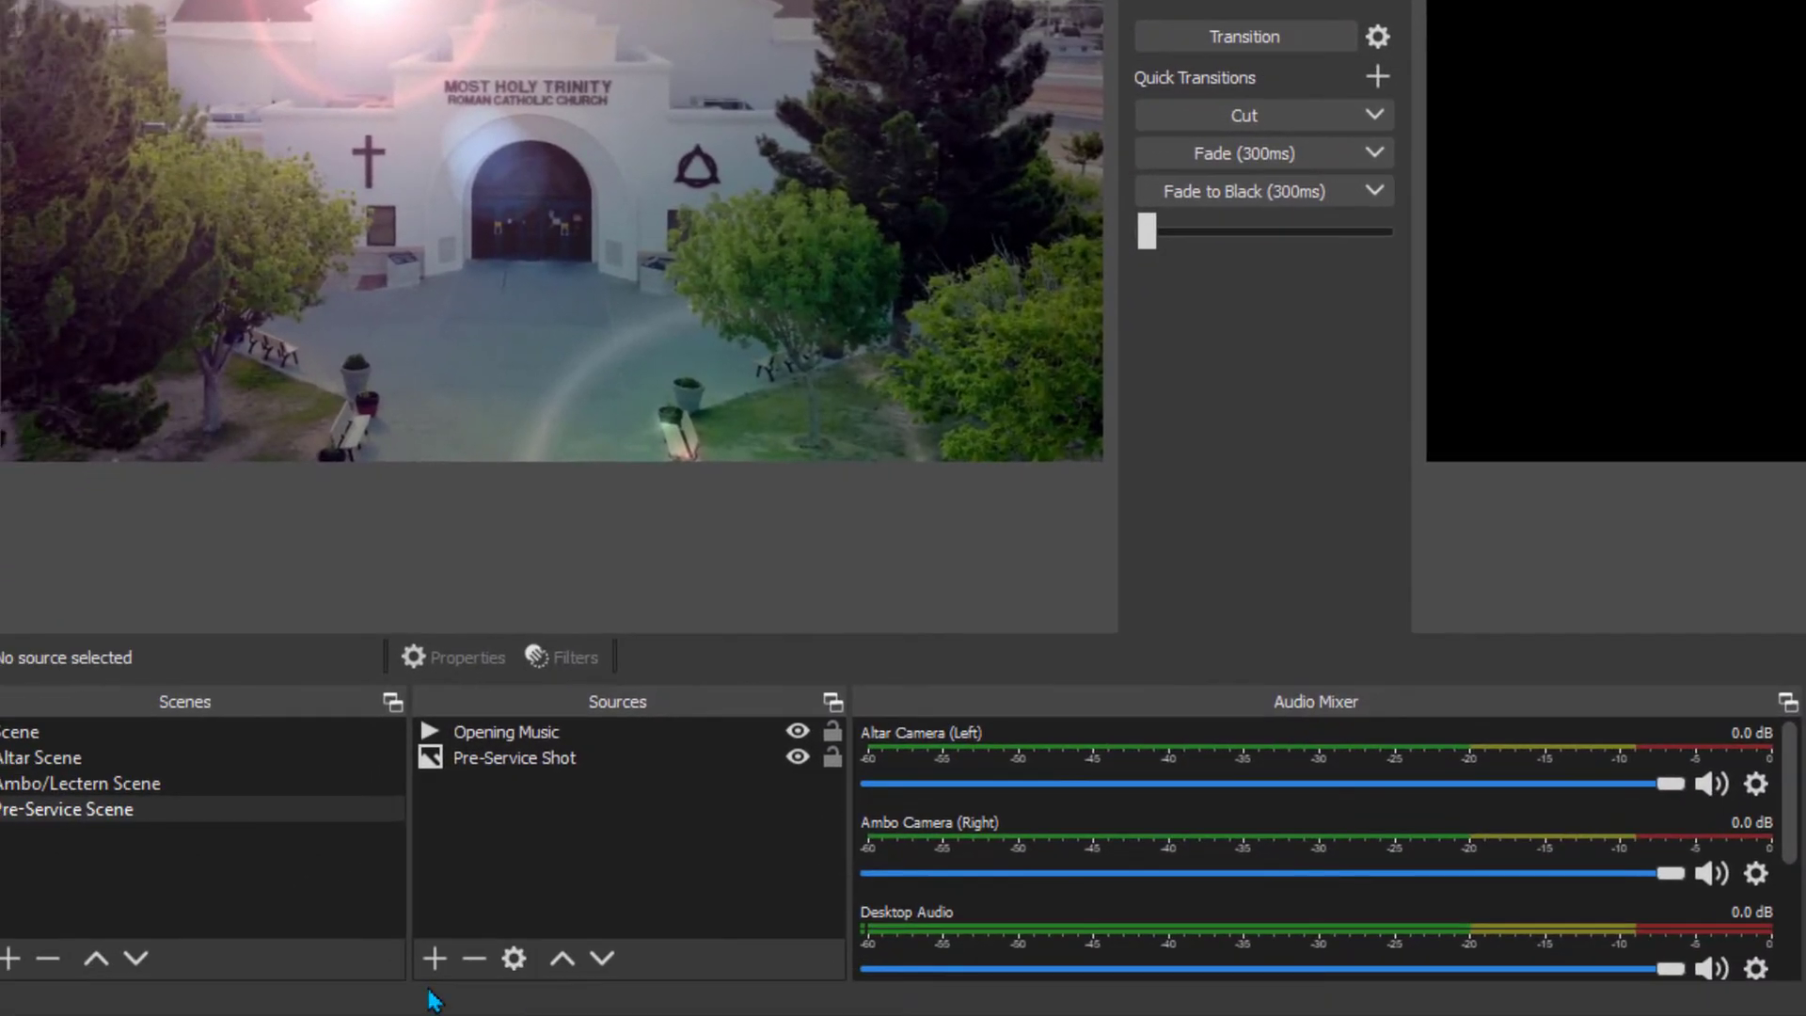
- Add a Text (GDI+) source named "Title 1" to the Pre-Service Scene with the text "Sunday Mass Service"
left_click(433, 957)
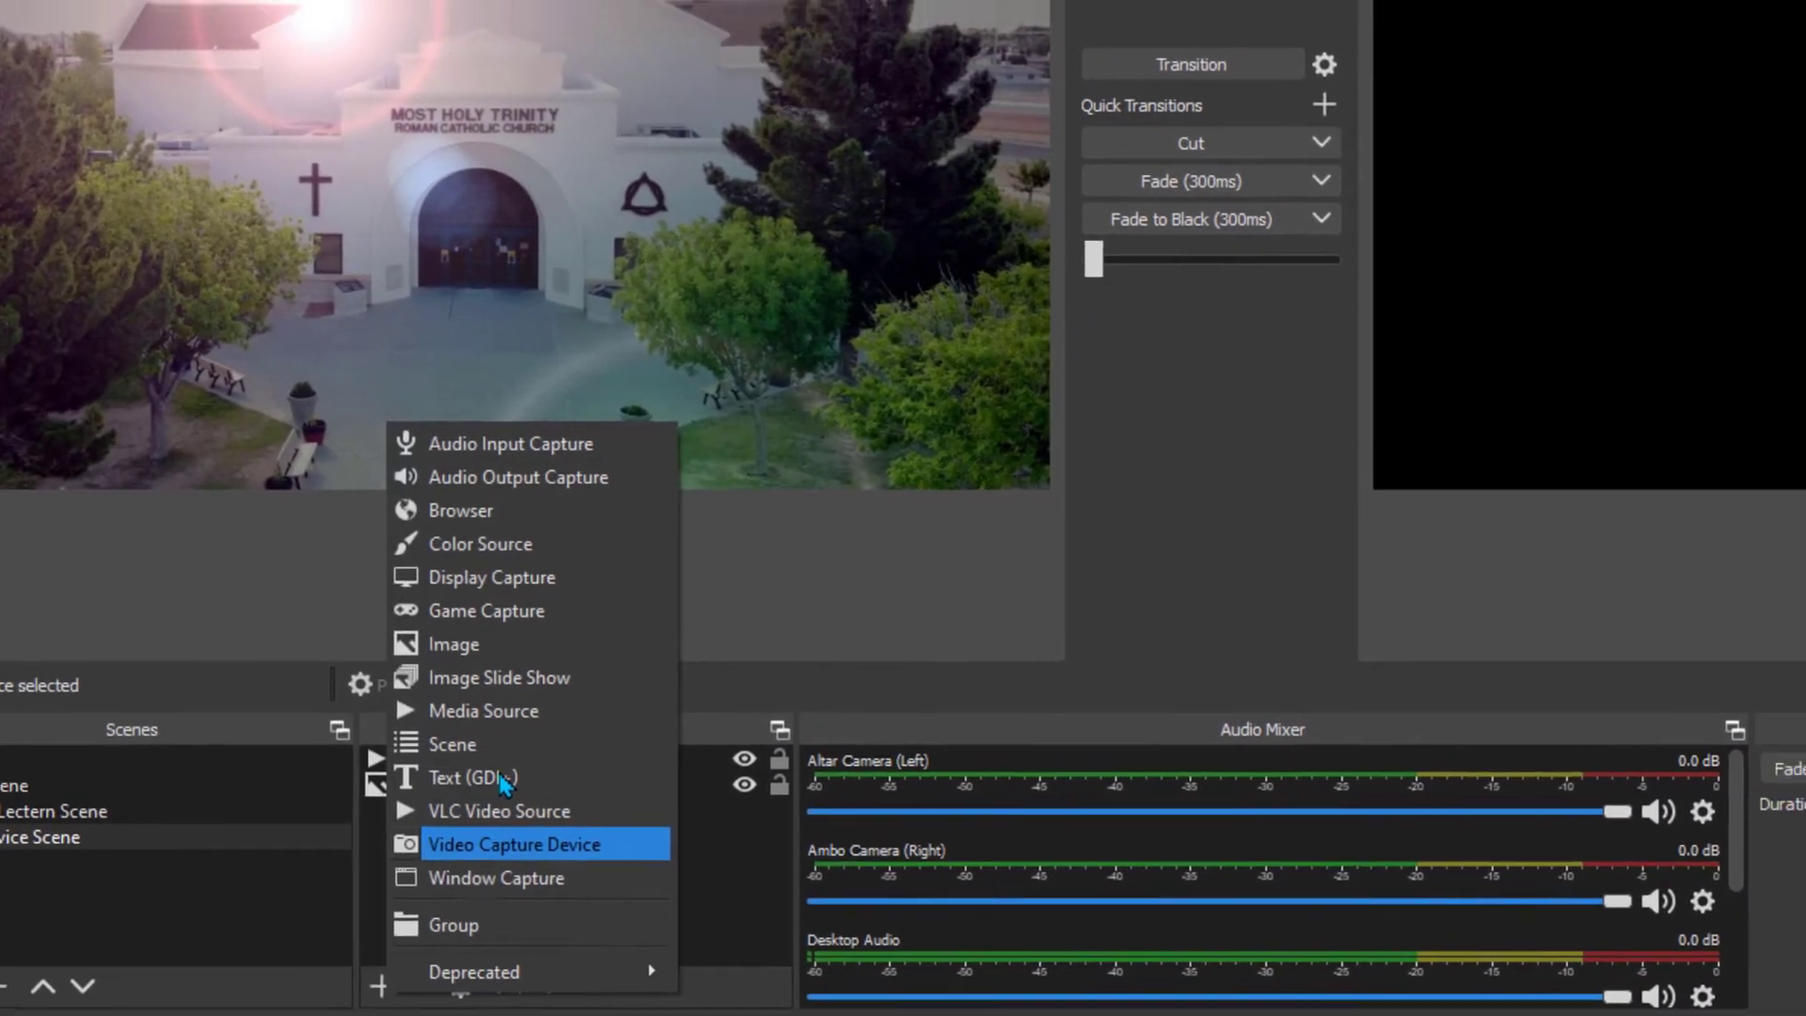
left_click(505, 780)
type("Title")
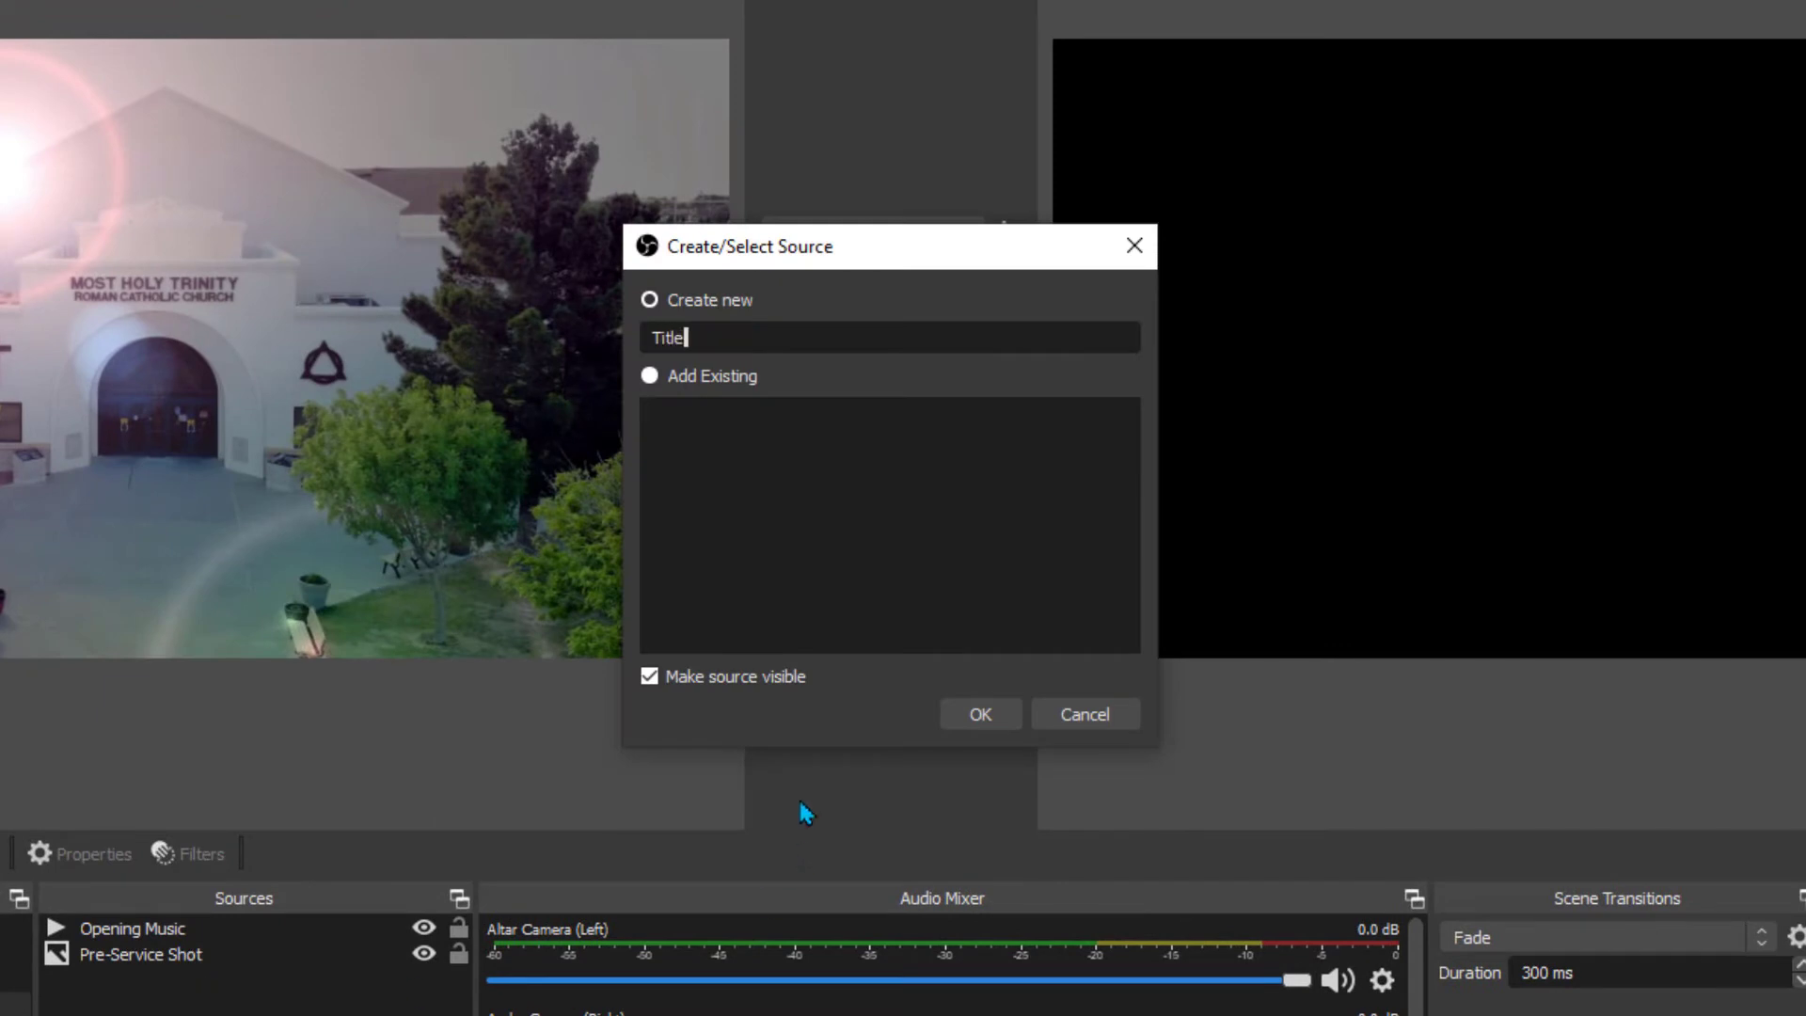
type(" 1")
key("Return")
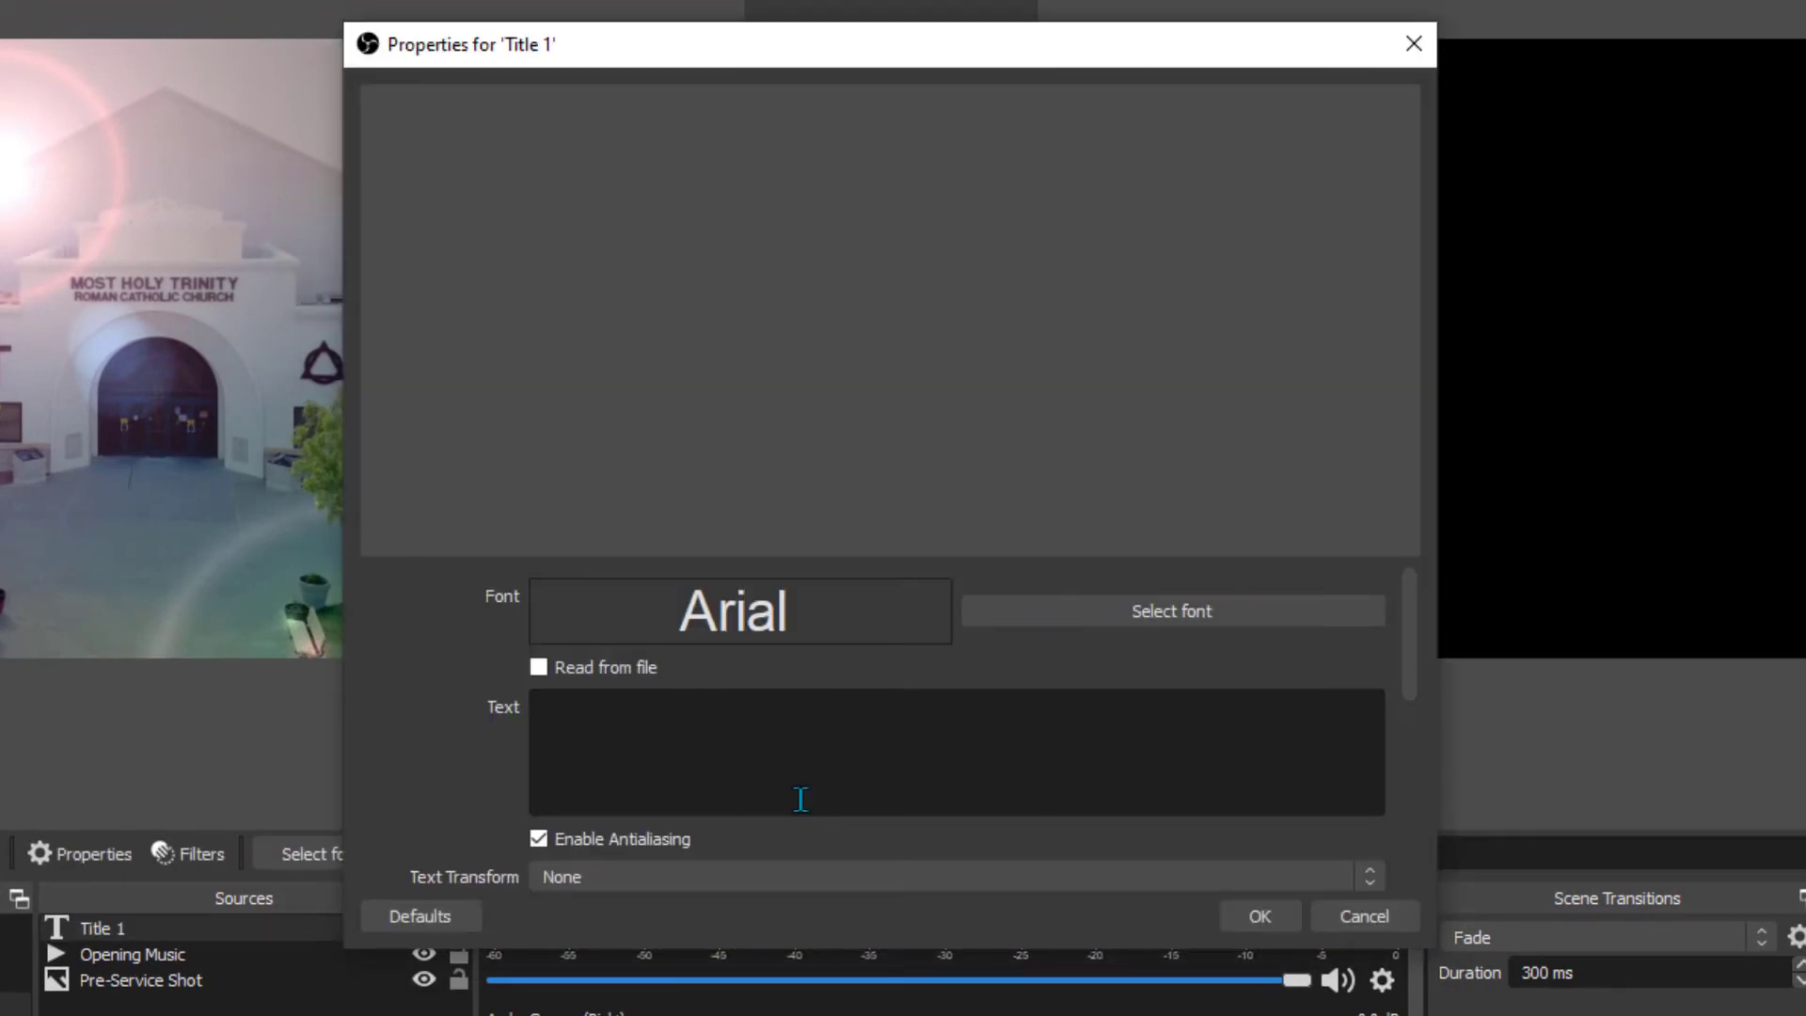
type("Sunday Mass Service")
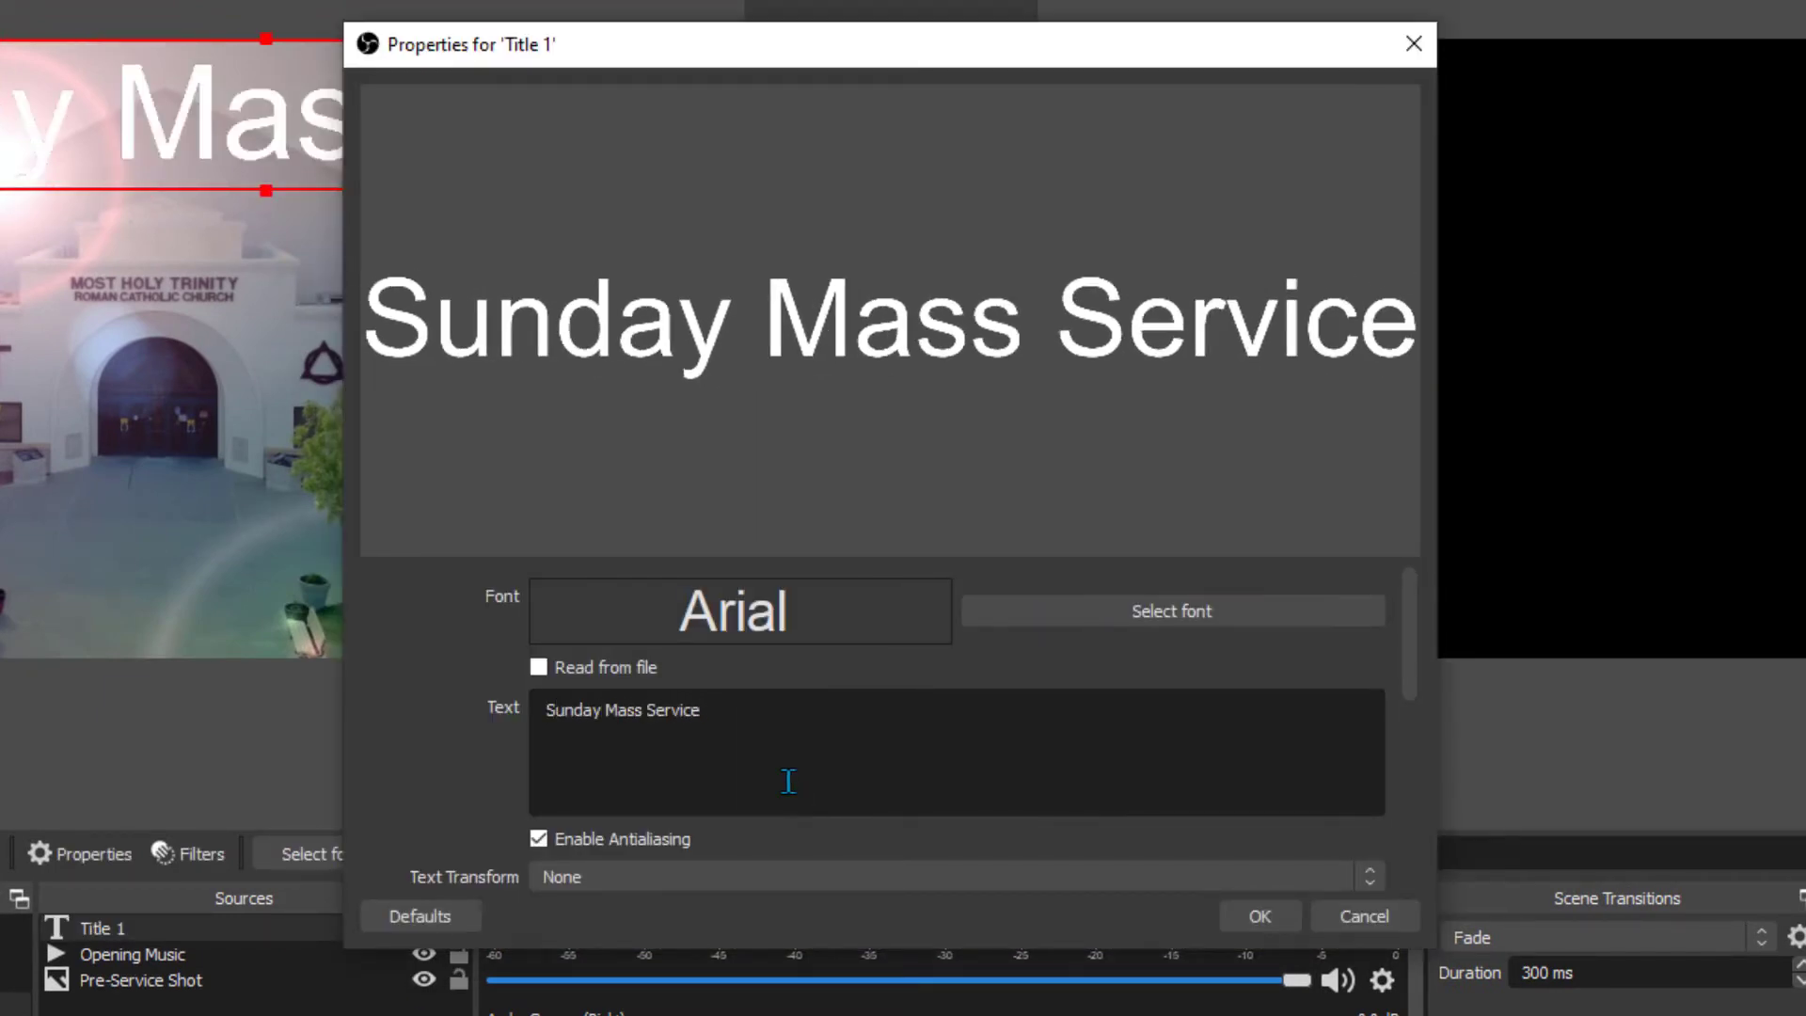
- Give the title a partially opaque #550000 background and place it across the middle of the church image
scroll(788, 781, "down", 5)
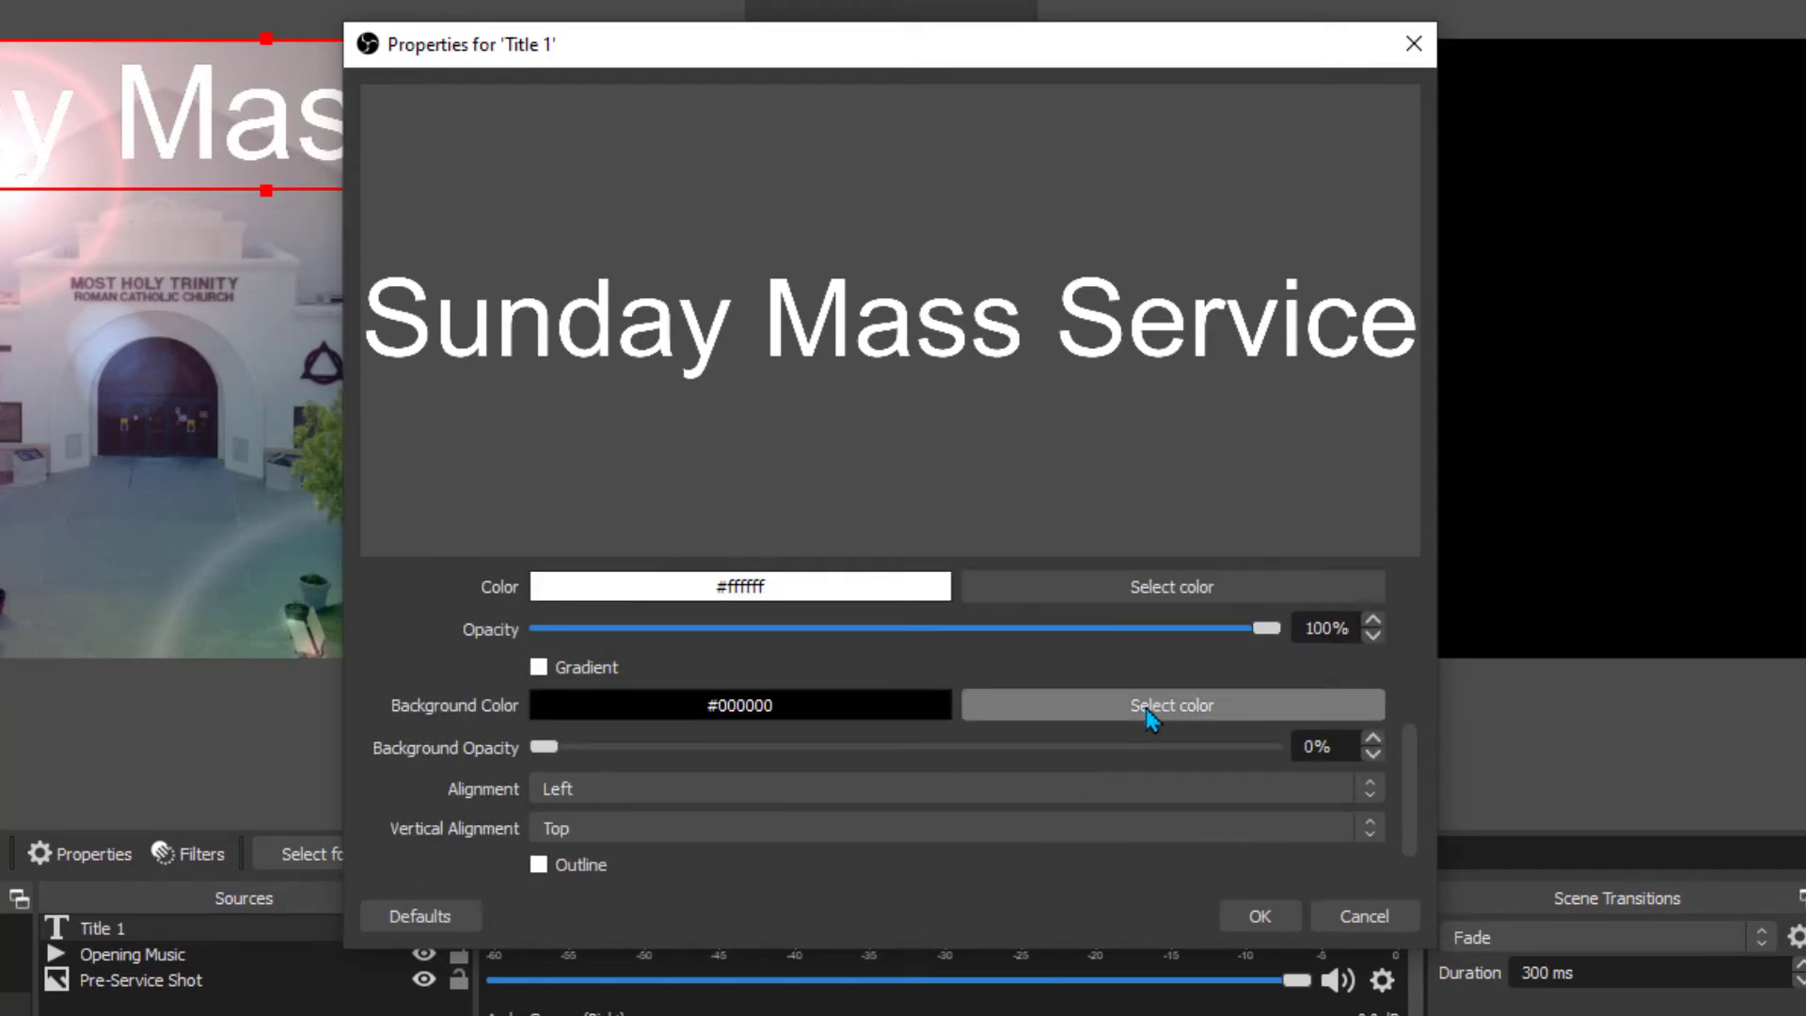
left_click(1152, 719)
left_click(530, 388)
left_click(1106, 777)
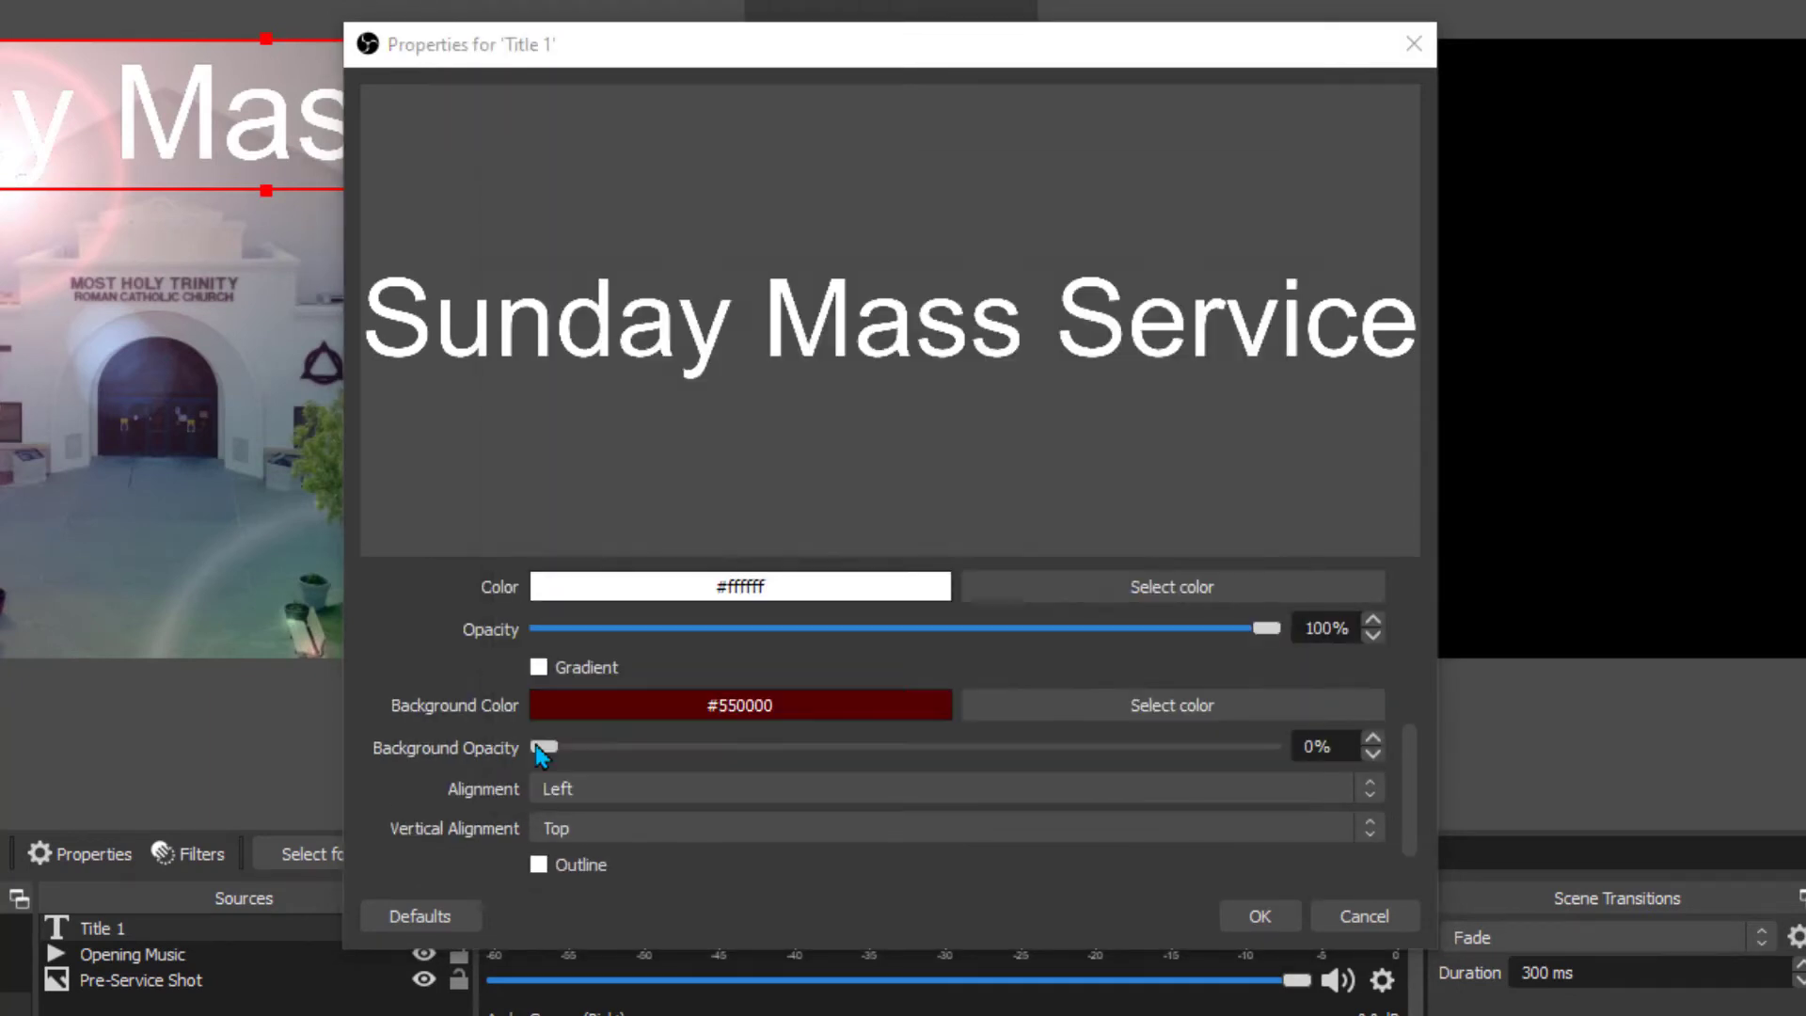
left_click_drag(538, 747, 794, 749)
left_click(1259, 916)
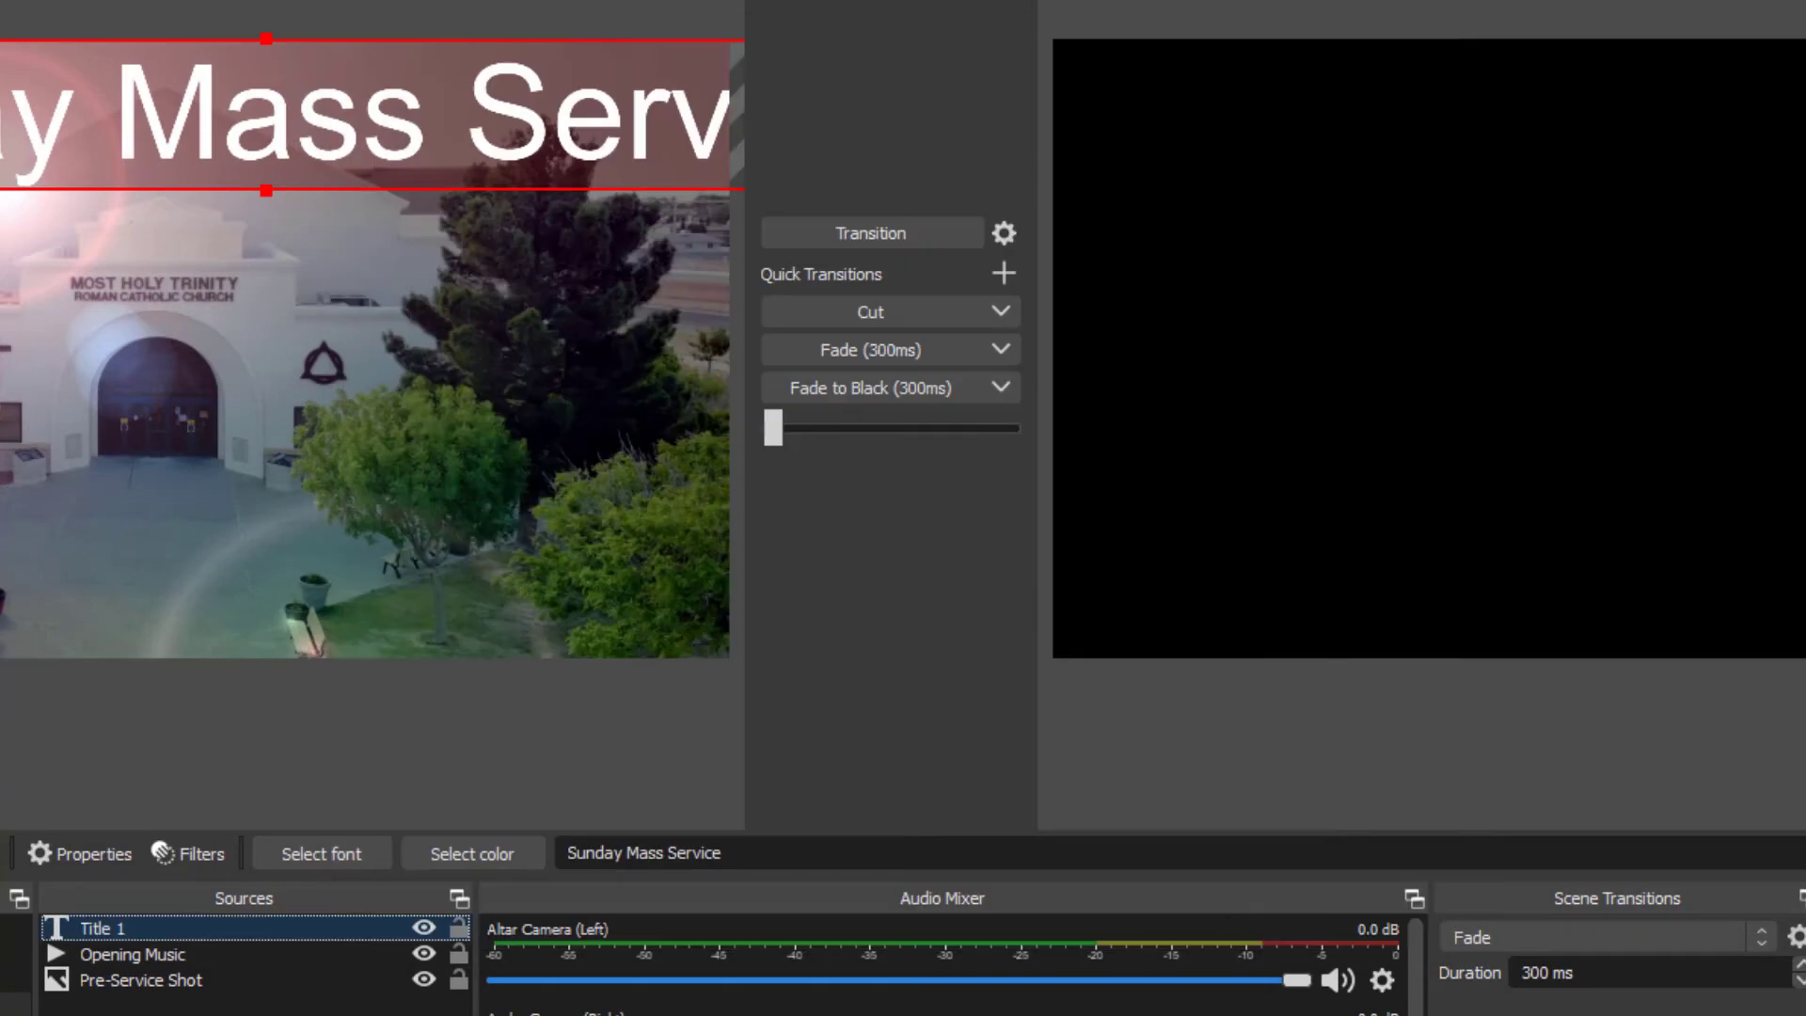
left_click_drag(183, 170, 97, 421)
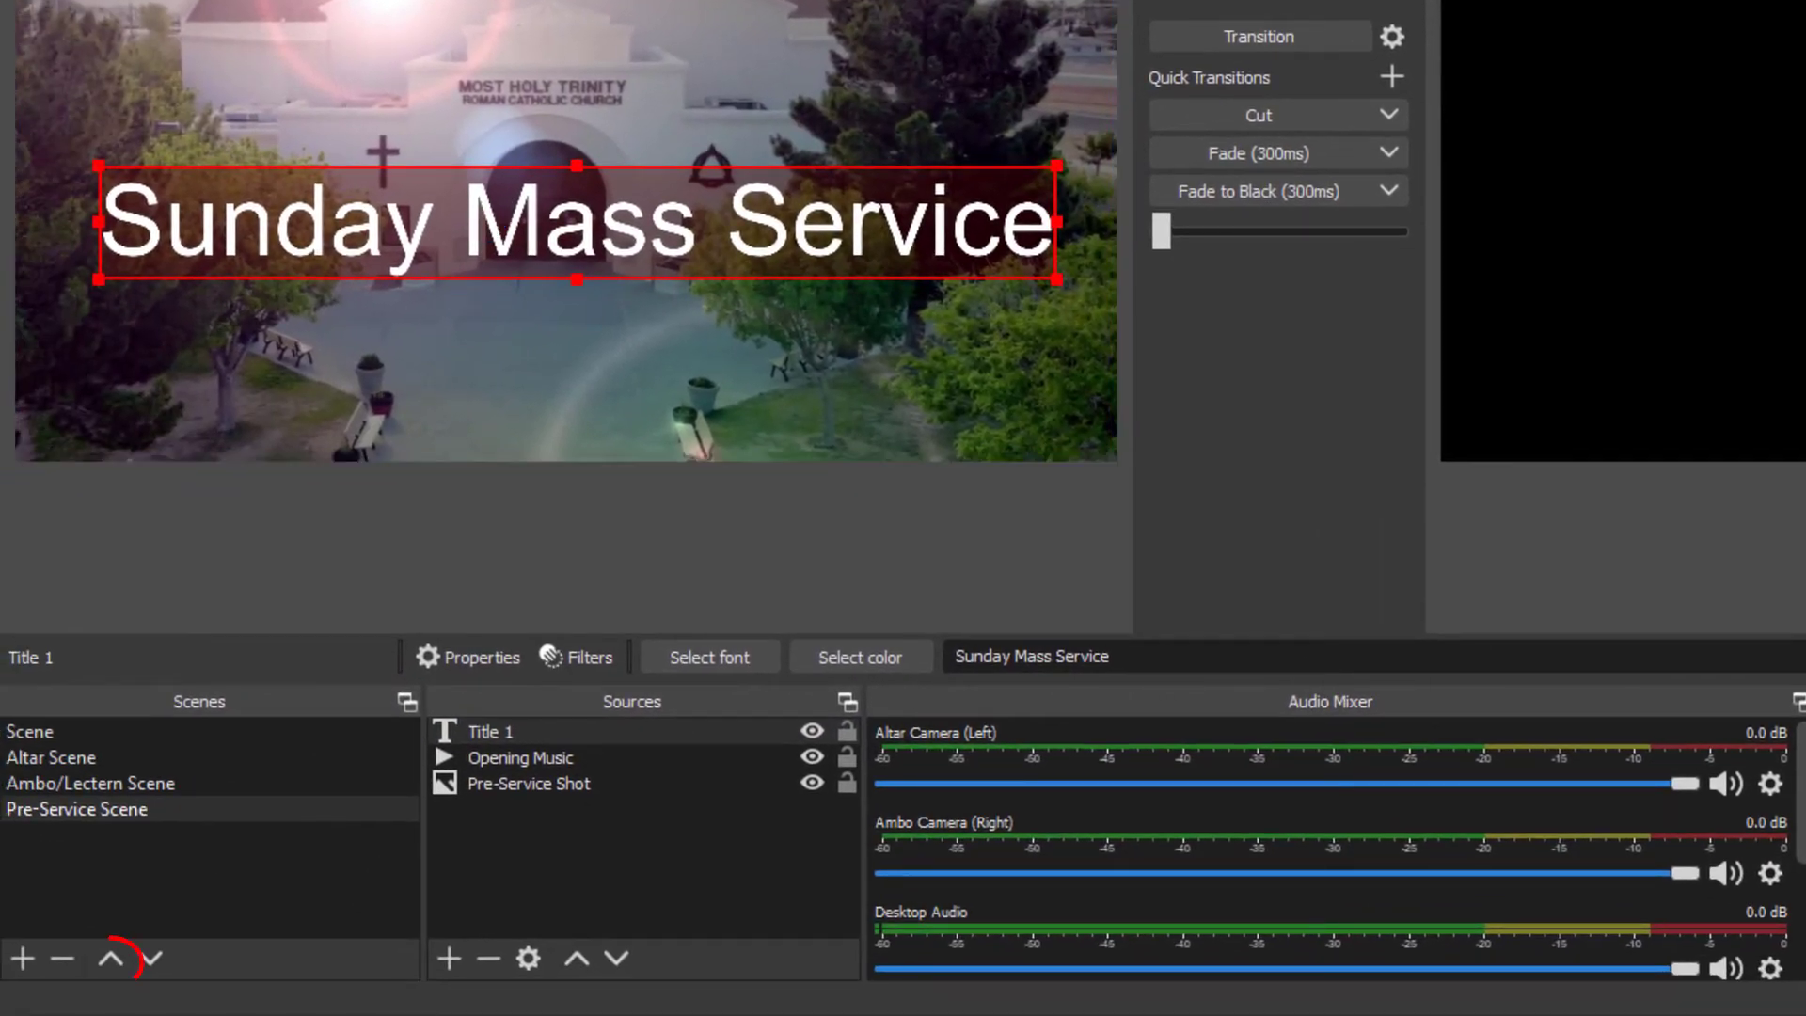
- Move the Pre-Service Scene to the beginning of the scene list
left_click(111, 958)
left_click(111, 957)
left_click(111, 958)
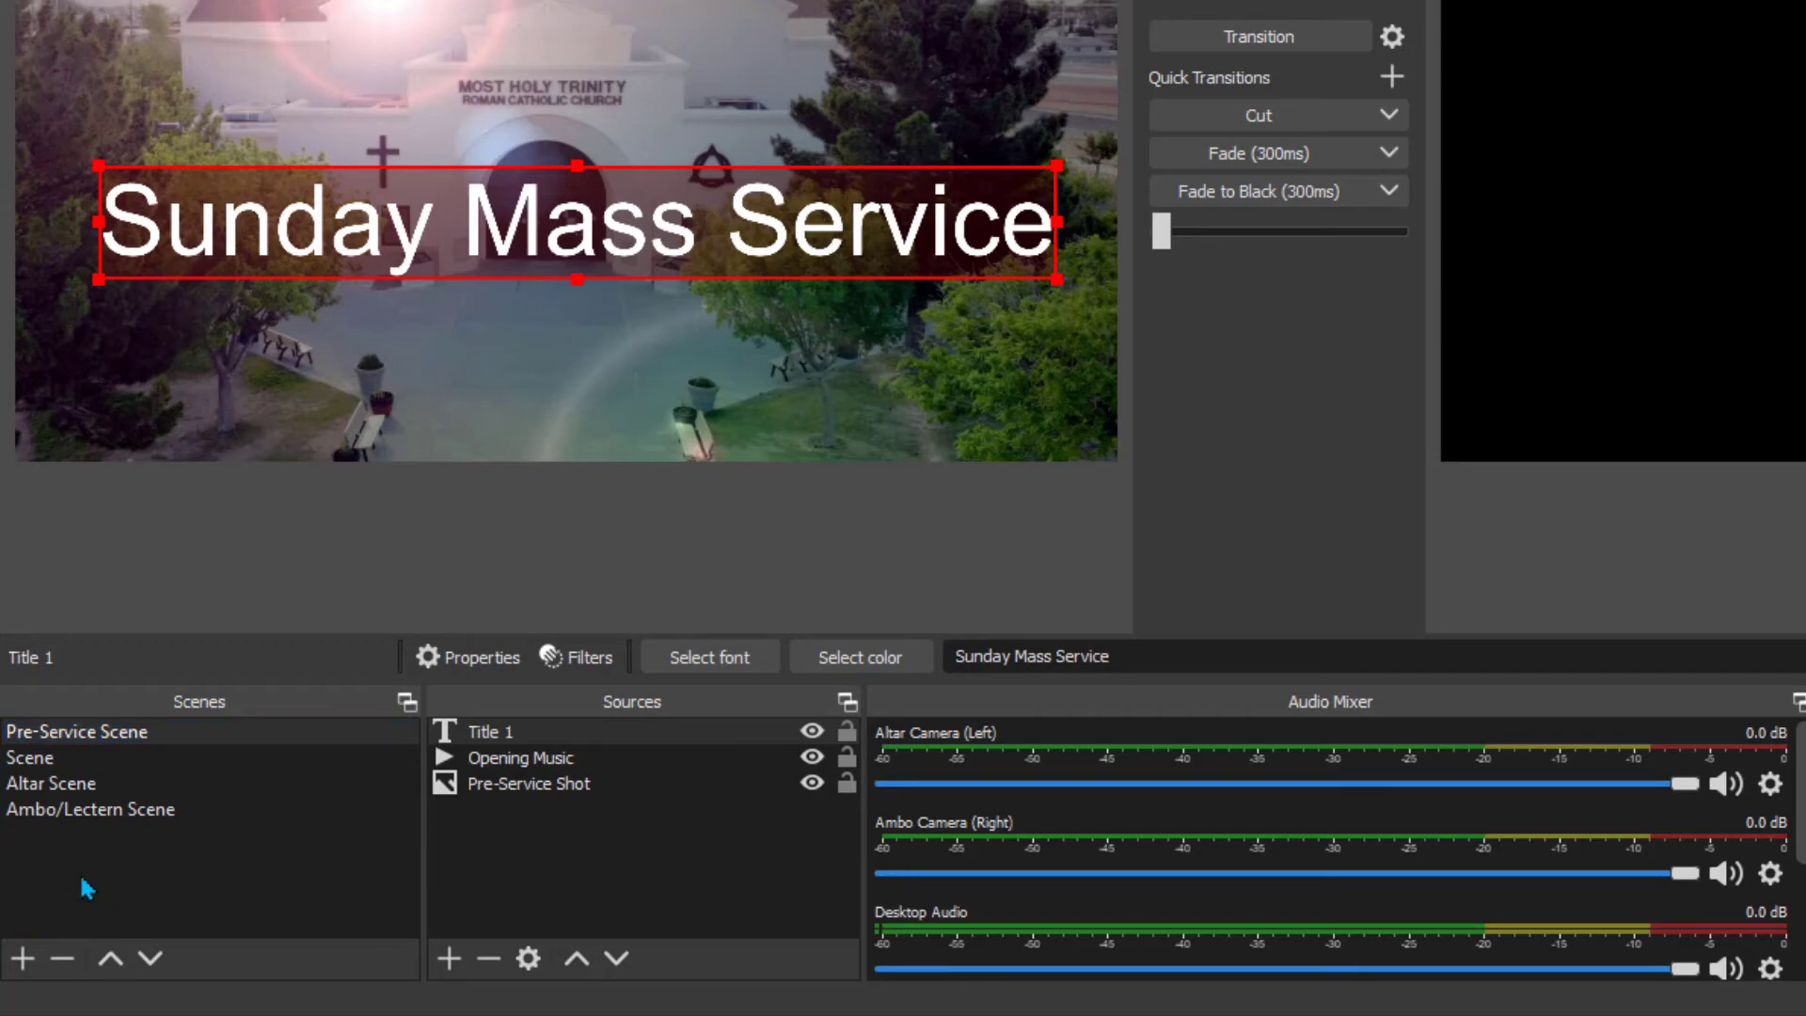
- Rename the original "Scene" as "Setup Master" and move it to the end of the scene list
left_click(122, 758)
right_click(121, 757)
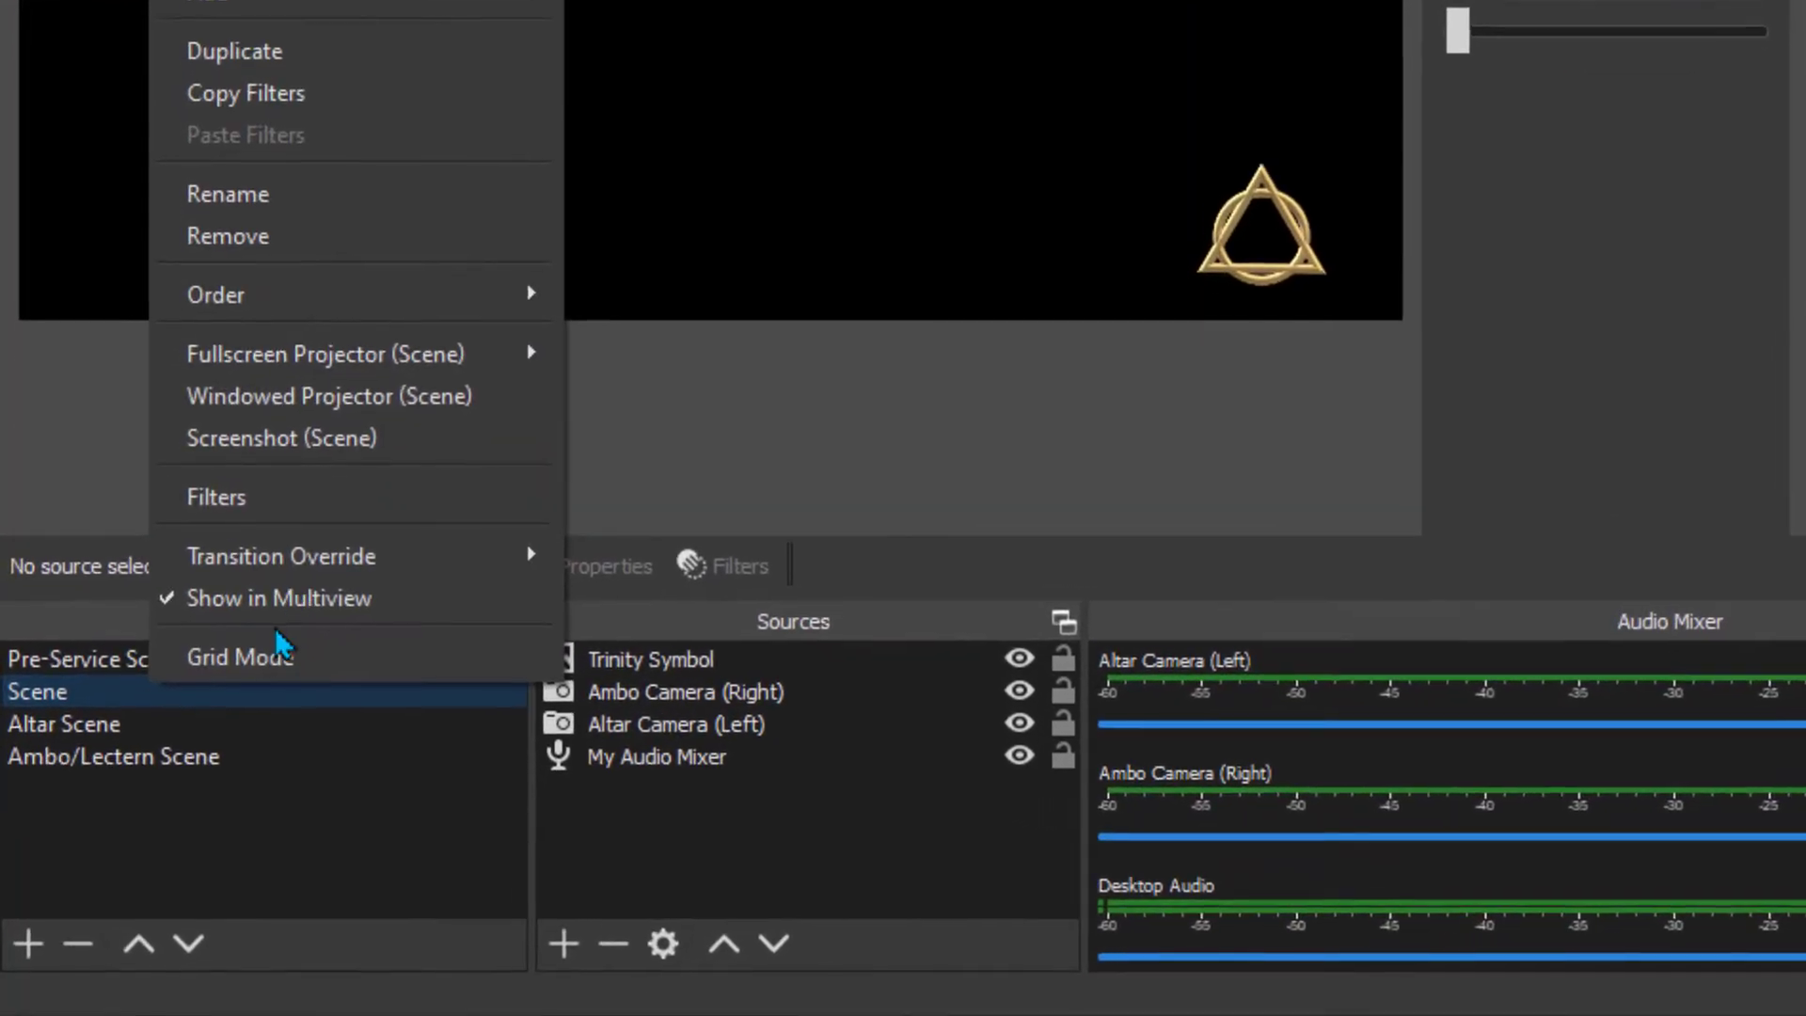
left_click(235, 357)
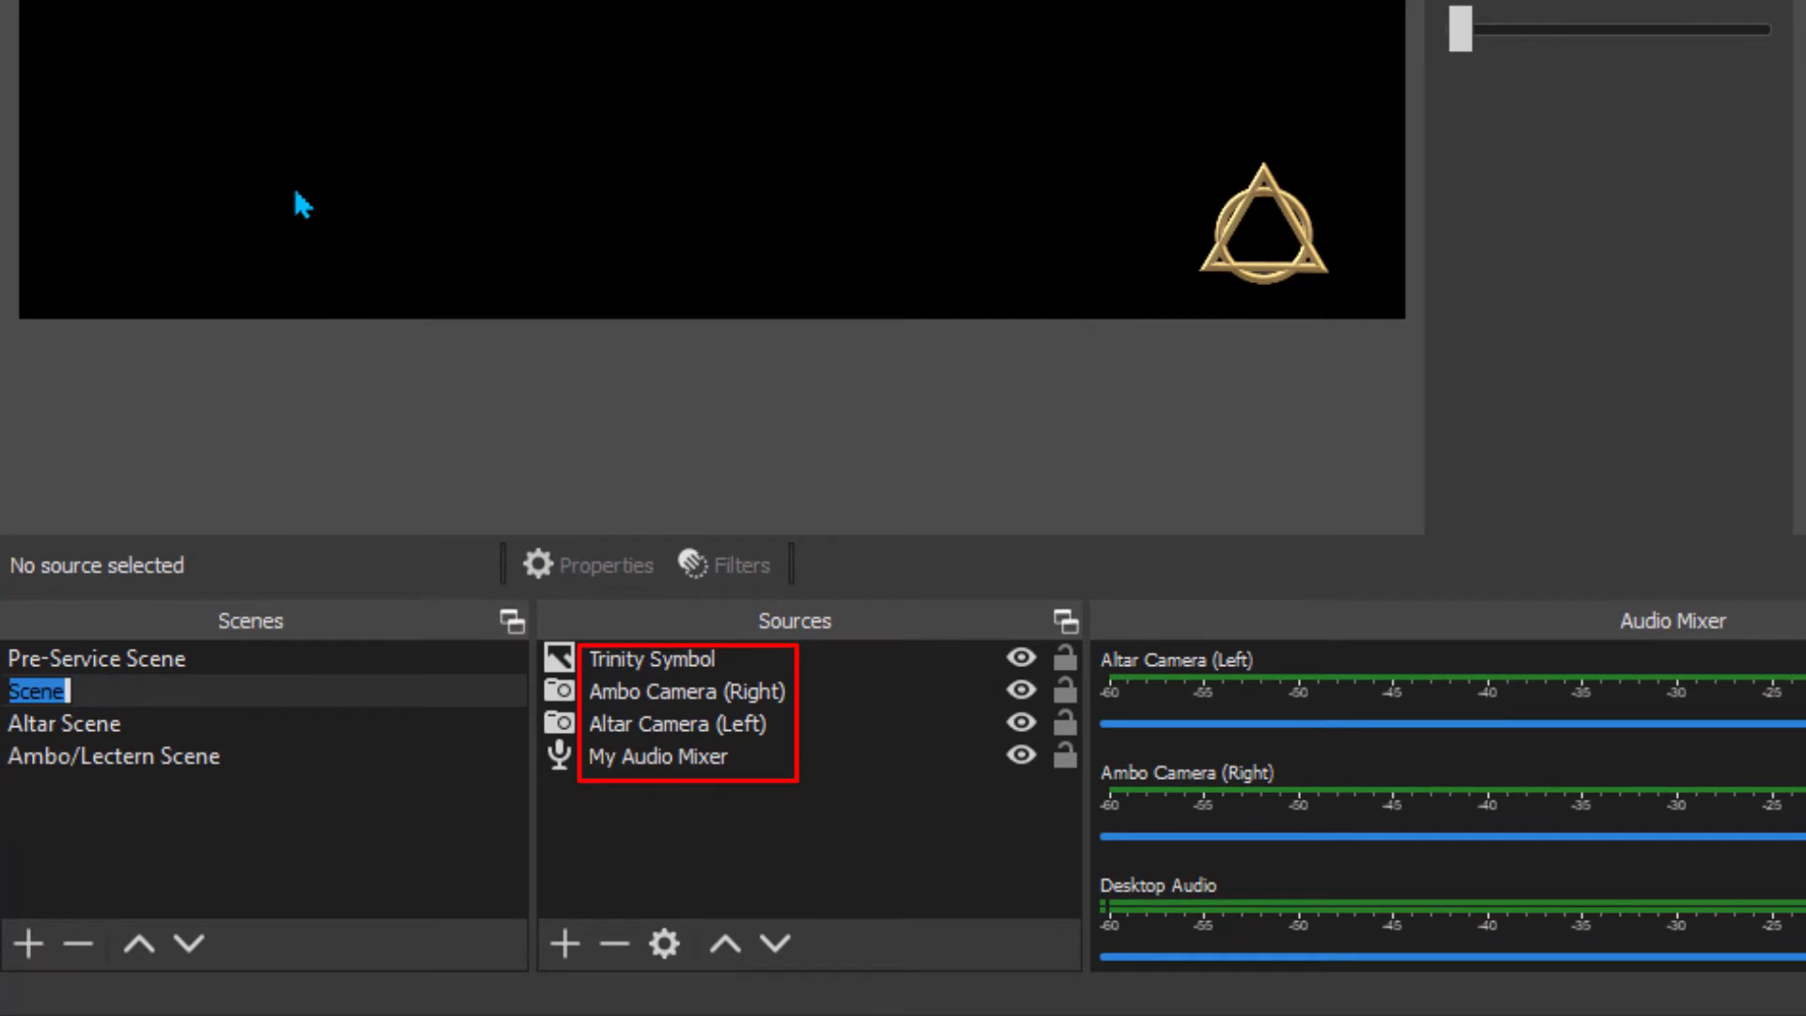
type("Setup Master")
key("Return")
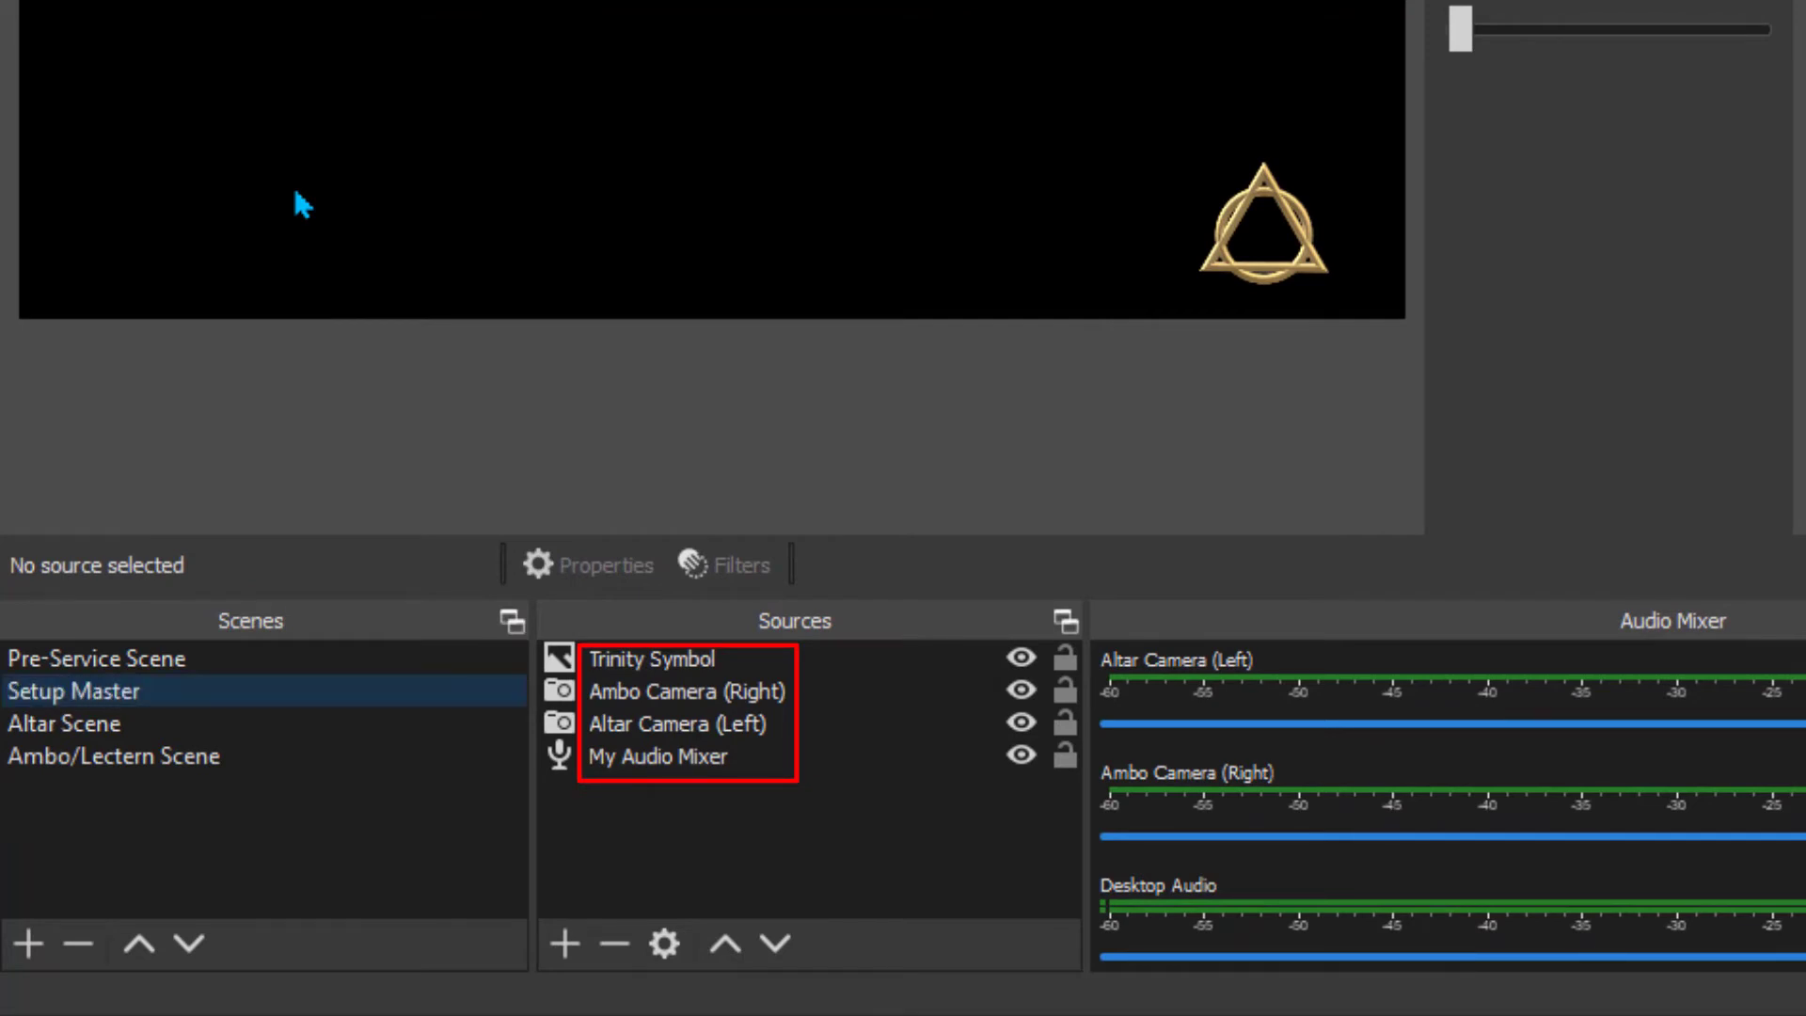
left_click(188, 943)
left_click(188, 942)
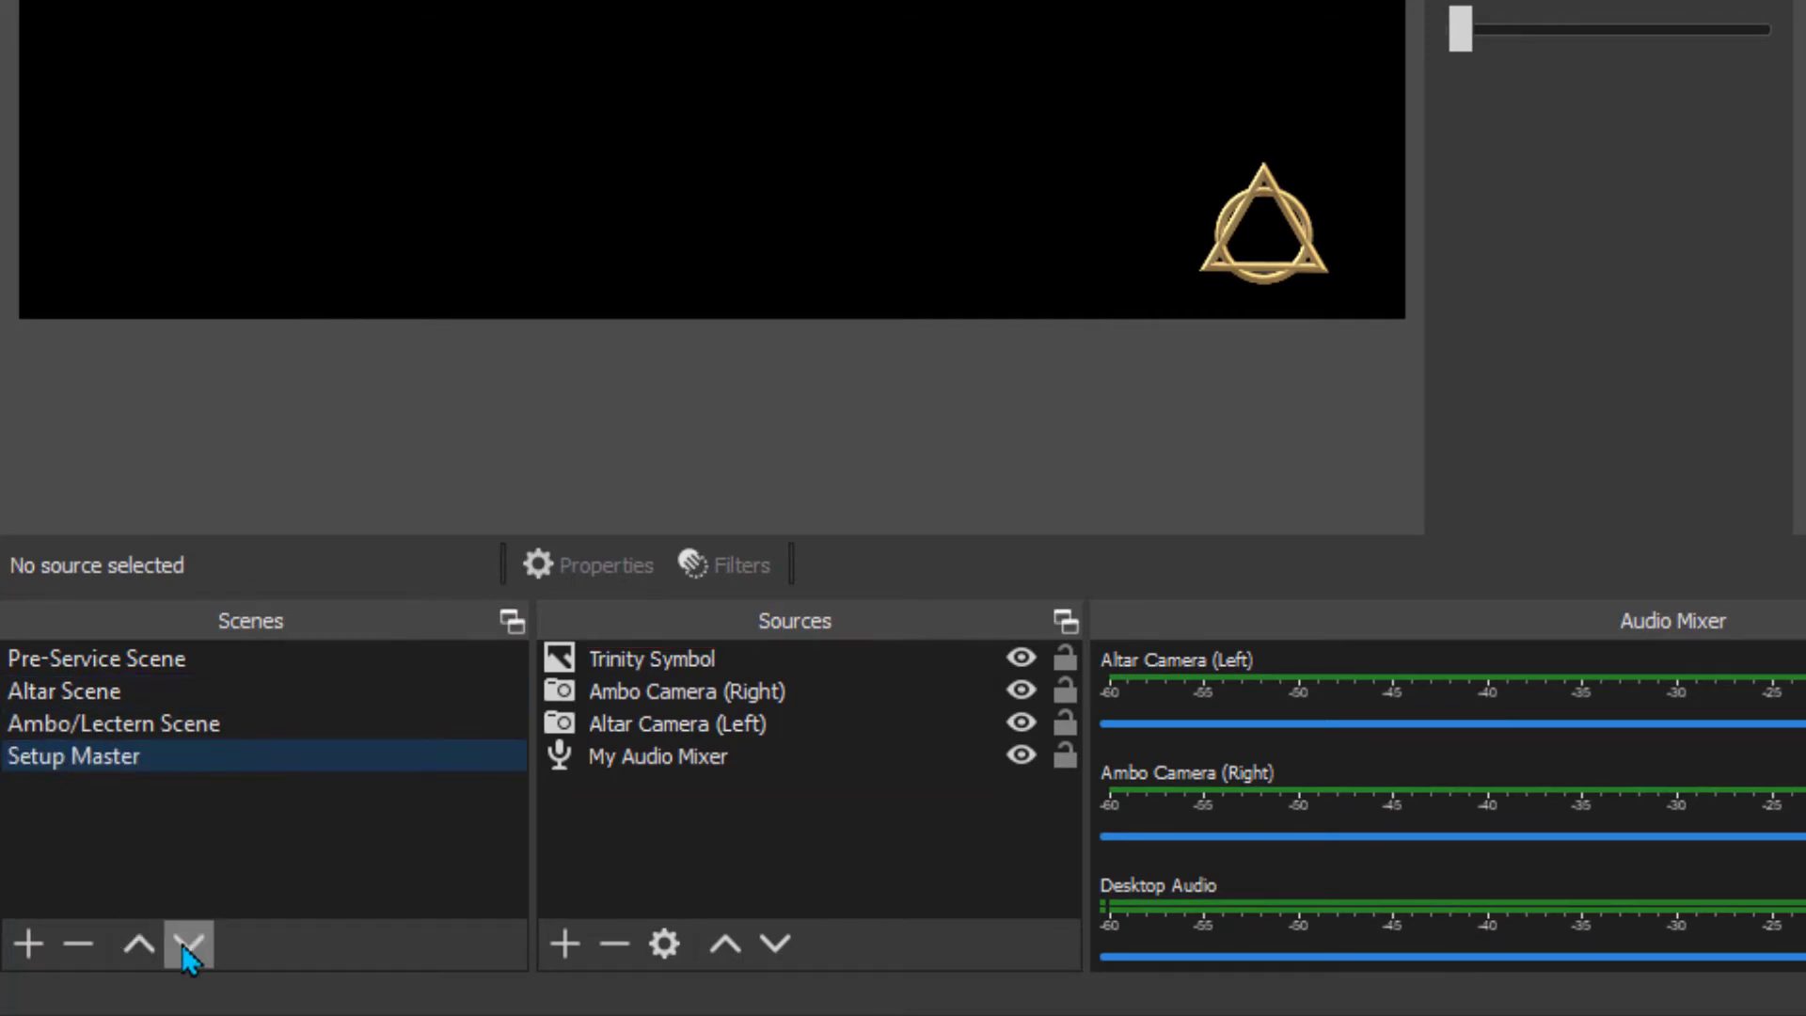
- Duplicate the Setup Master scene as a new scene named "1st Reading"
right_click(148, 754)
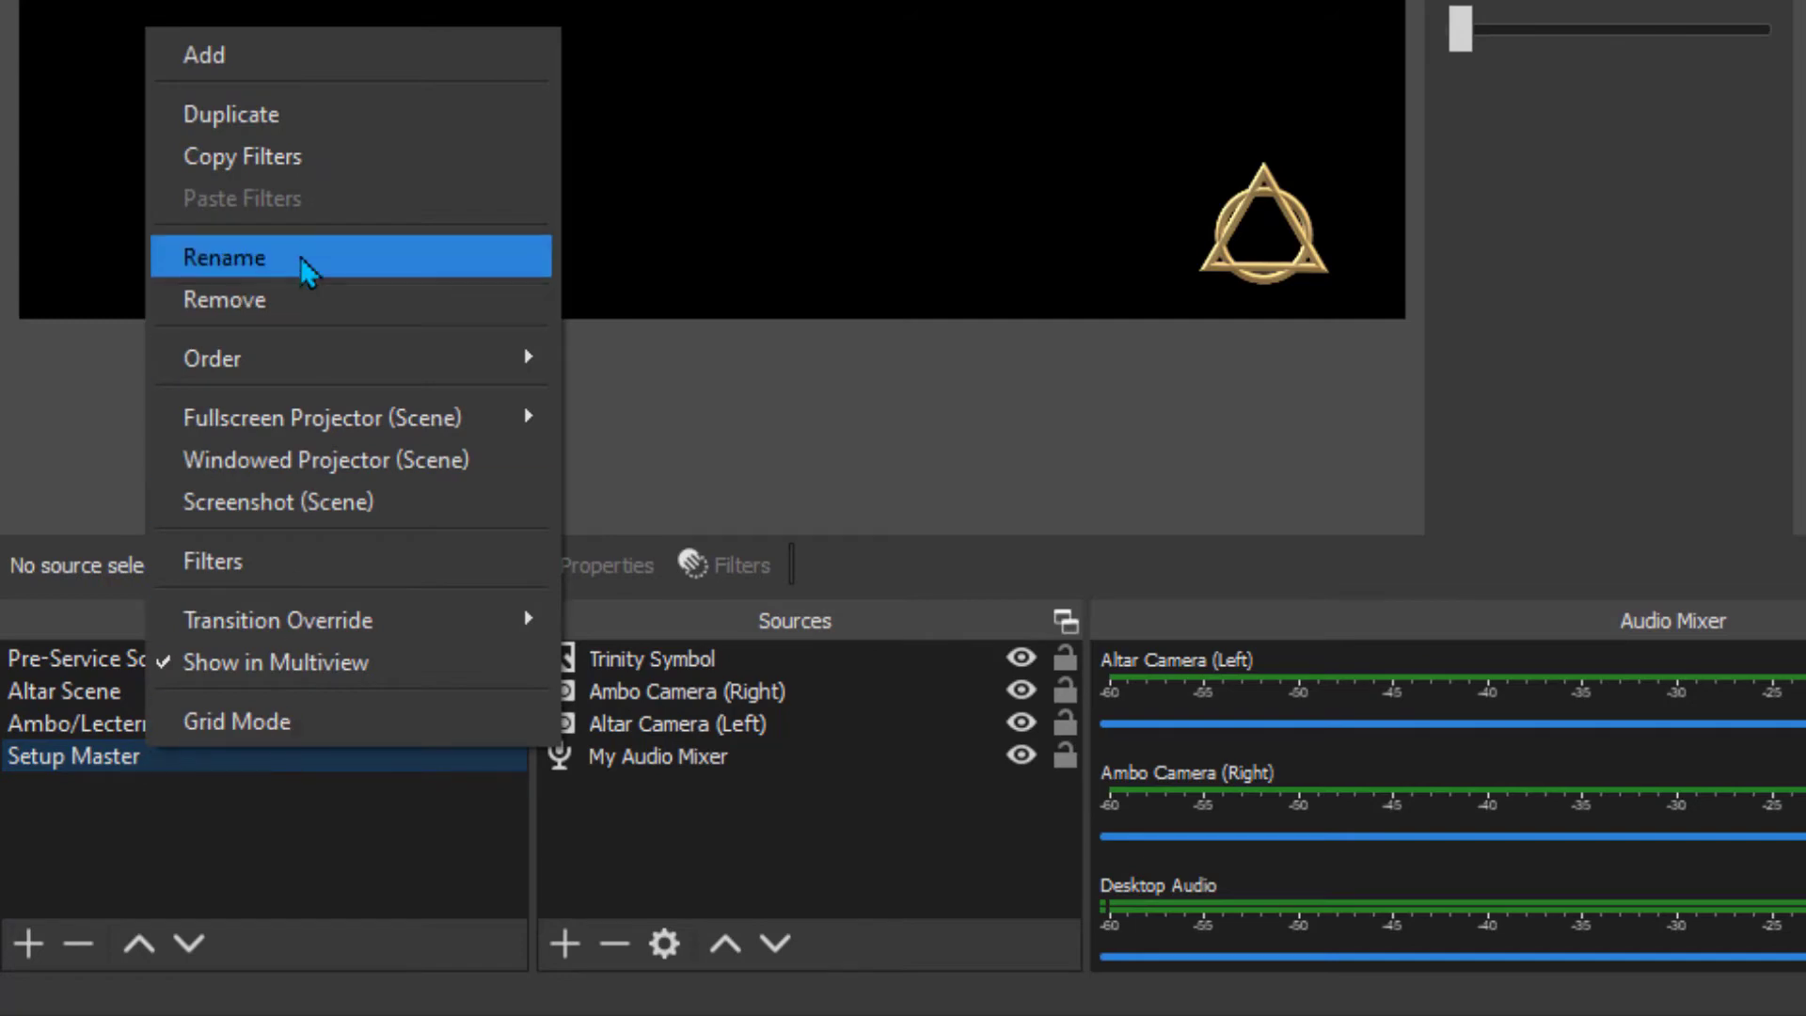
left_click(294, 116)
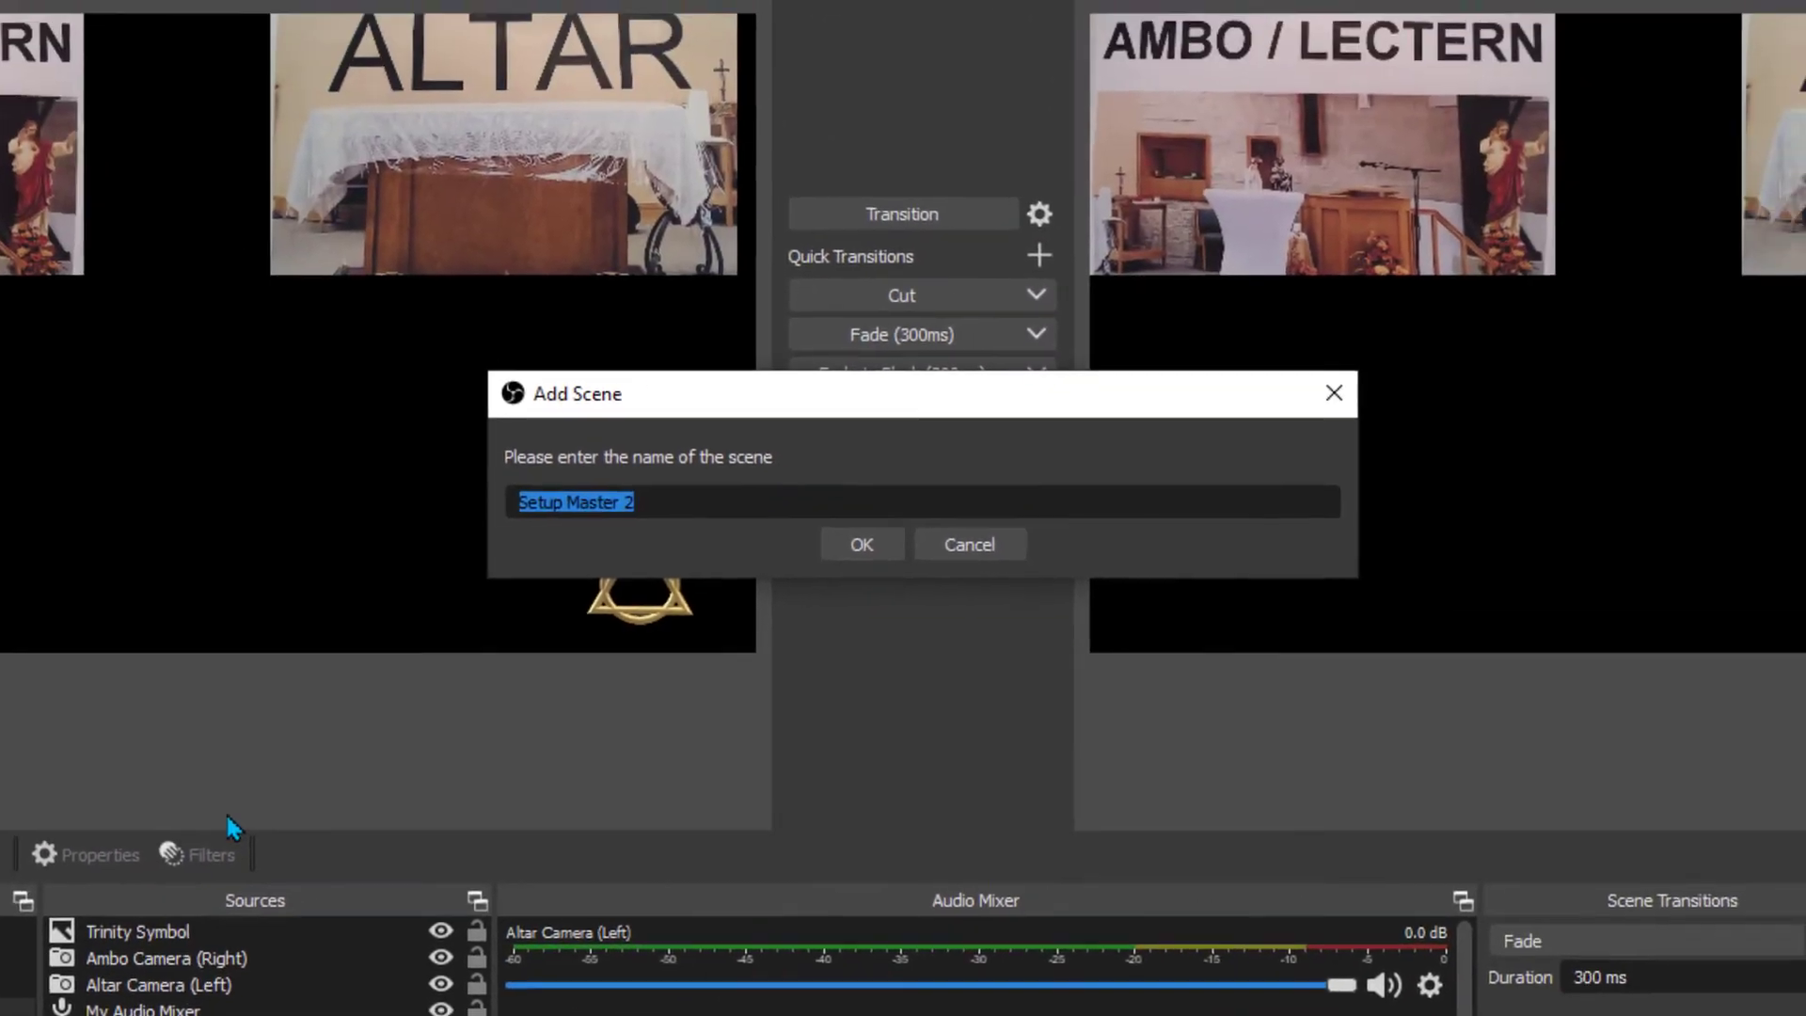
type("1st Reading")
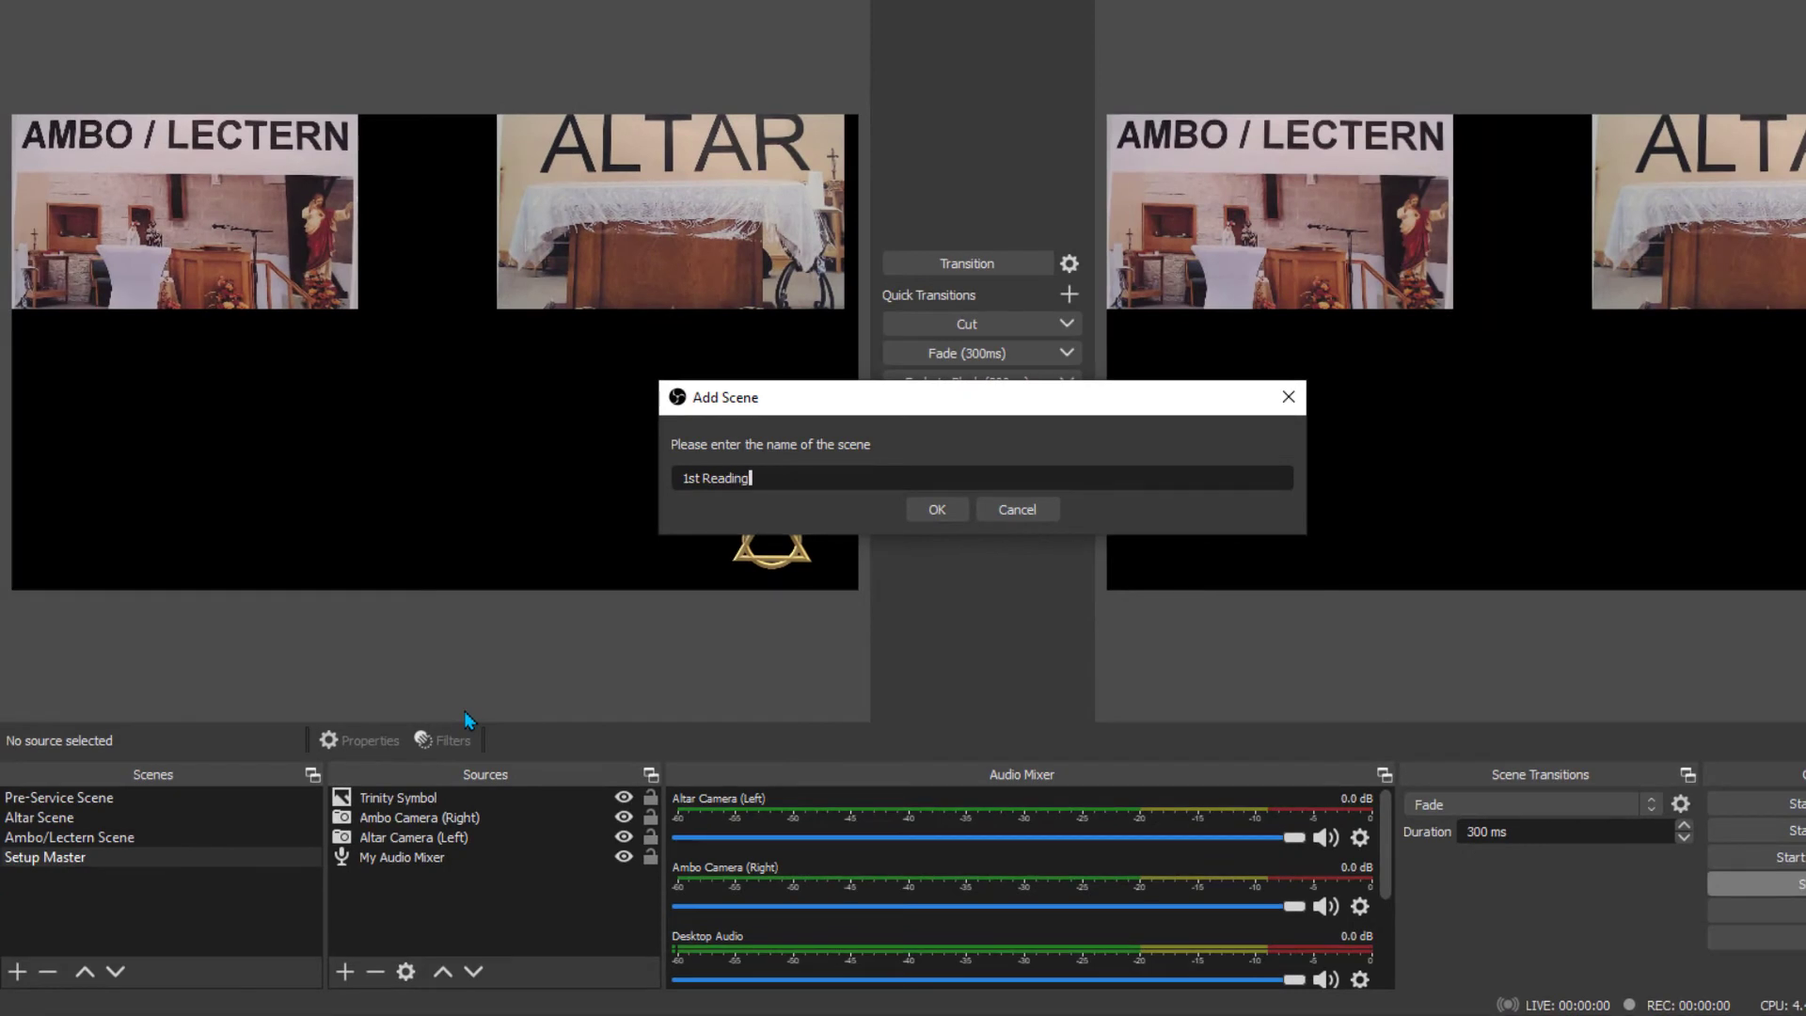
key("Return")
- Add an image source named "Image 1st Reading" to the 1st Reading scene using the Reading 1 Gr 11-22-2020.png file
left_click(344, 971)
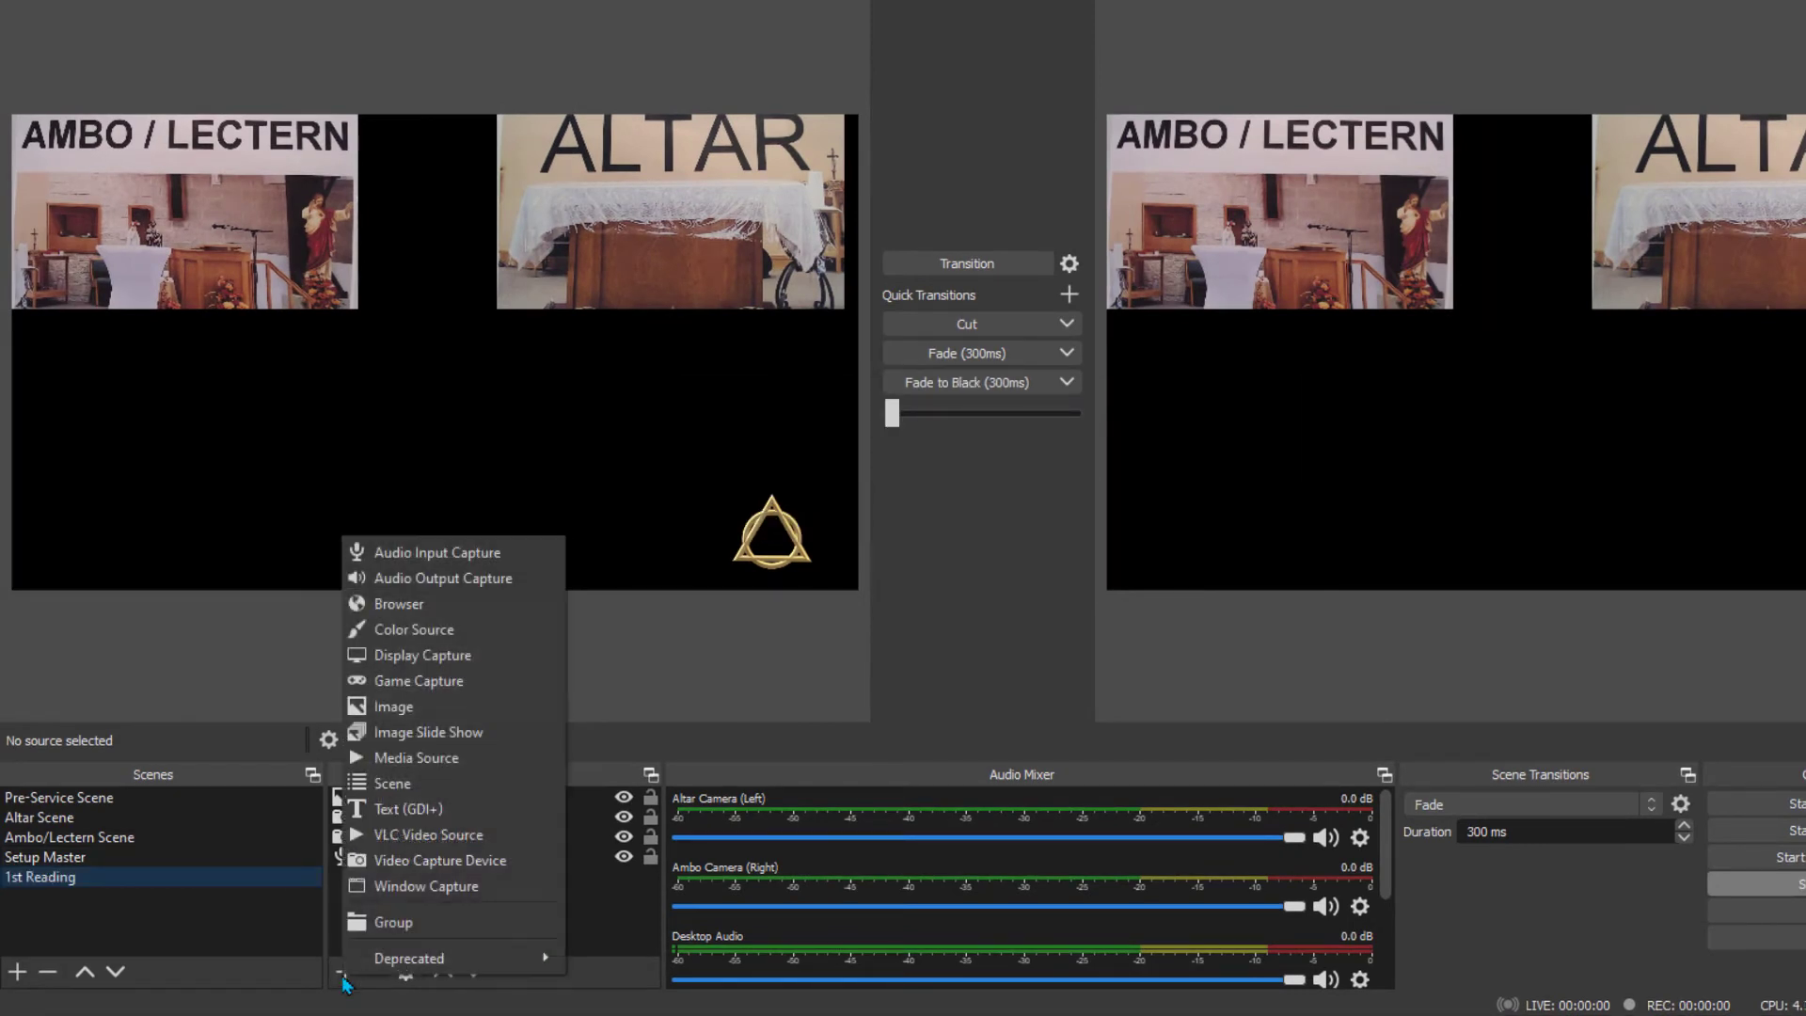
left_click(451, 706)
type("1st Reading")
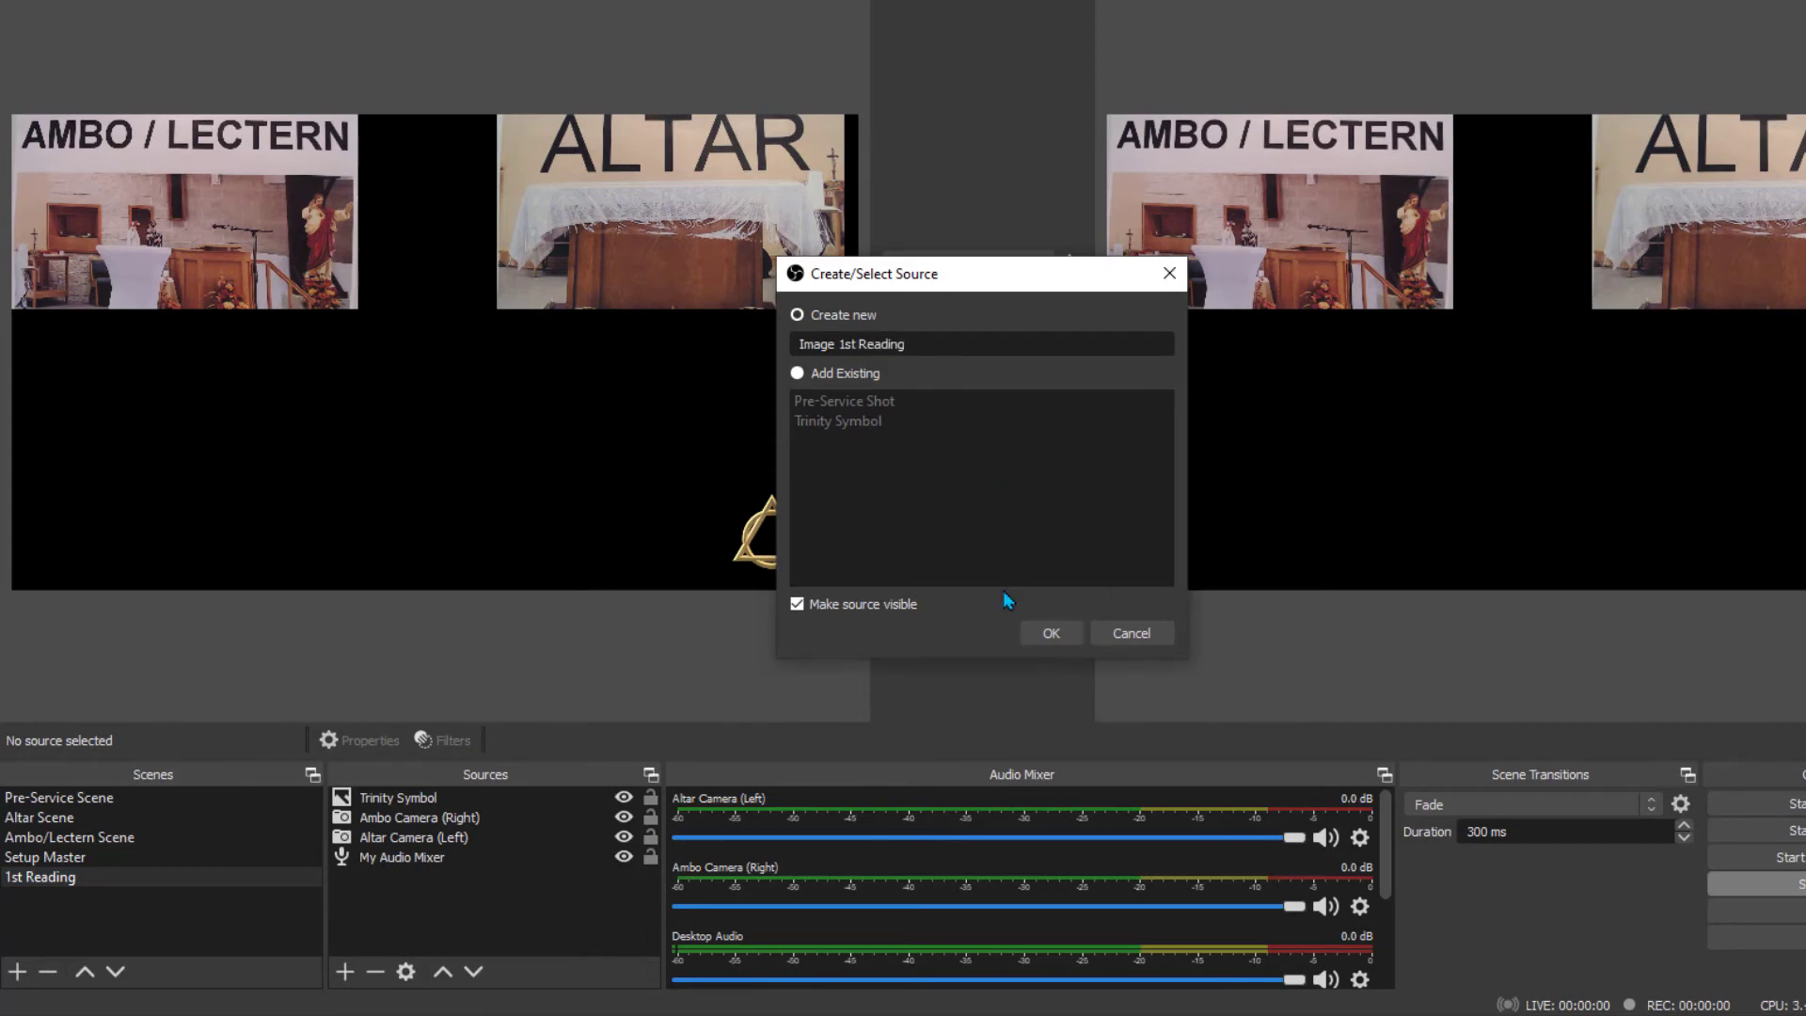
left_click(1050, 632)
left_click(1332, 616)
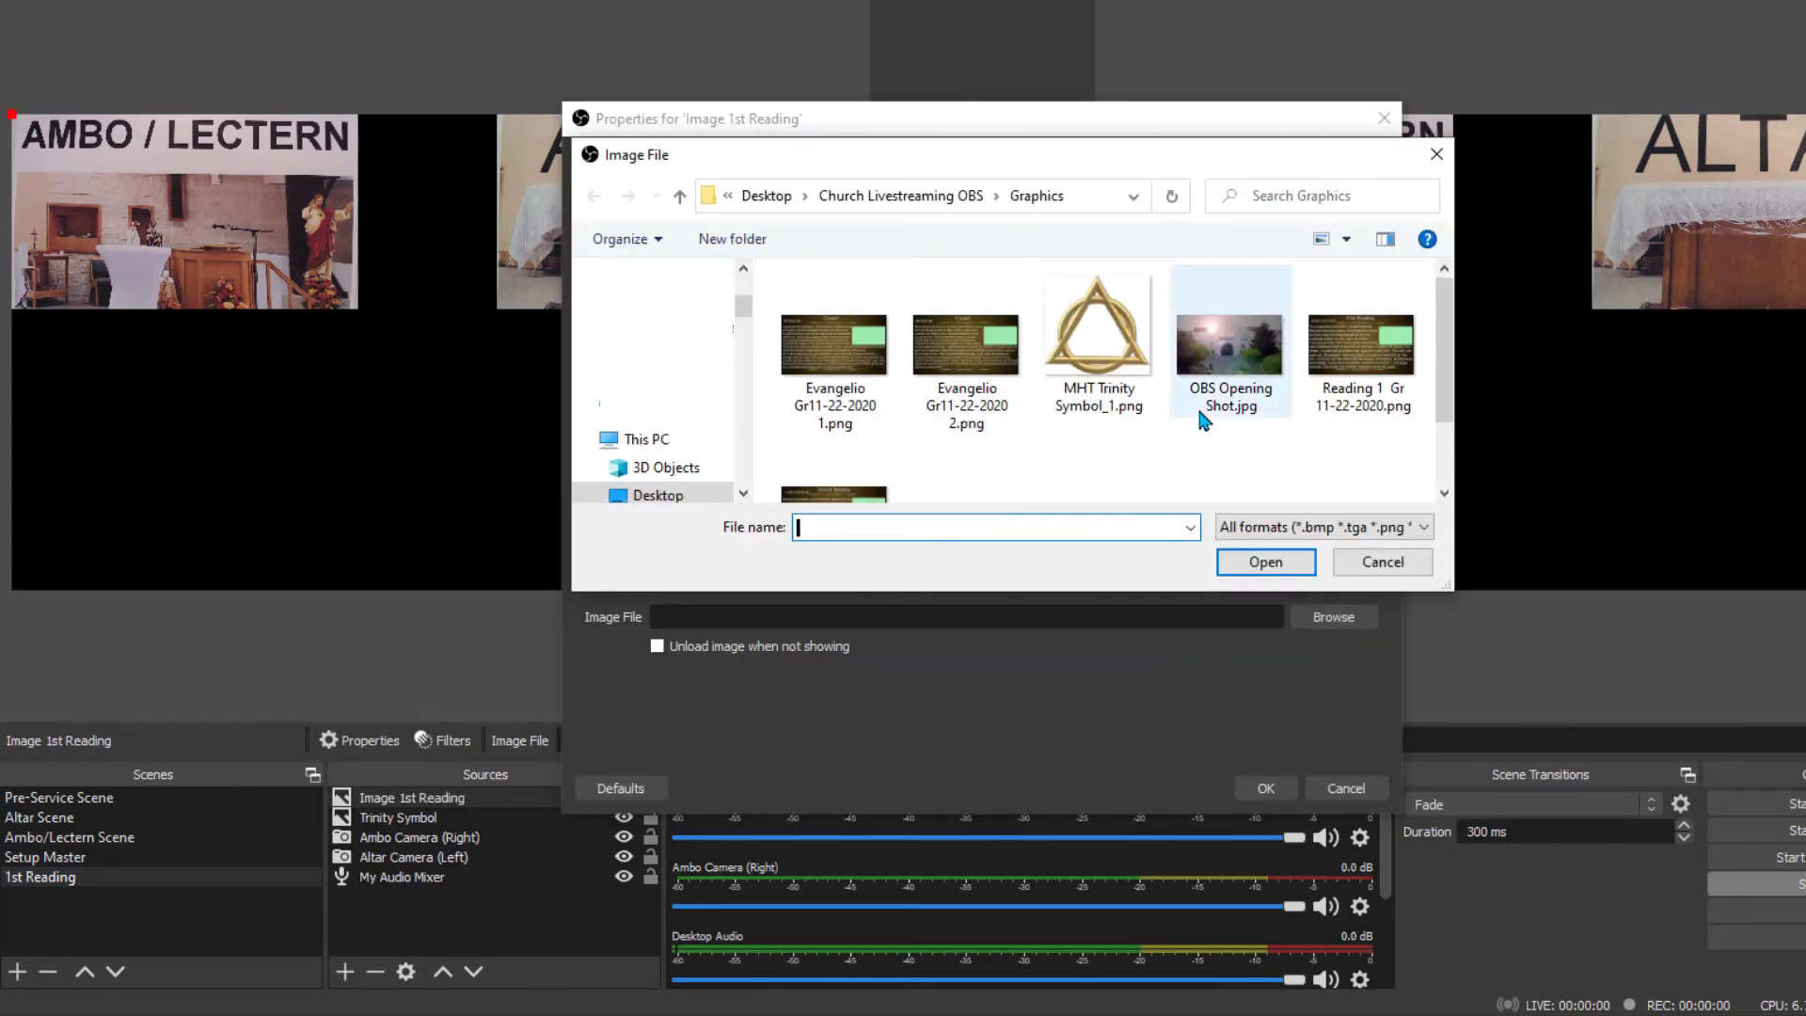
double_click(1360, 348)
left_click(1265, 788)
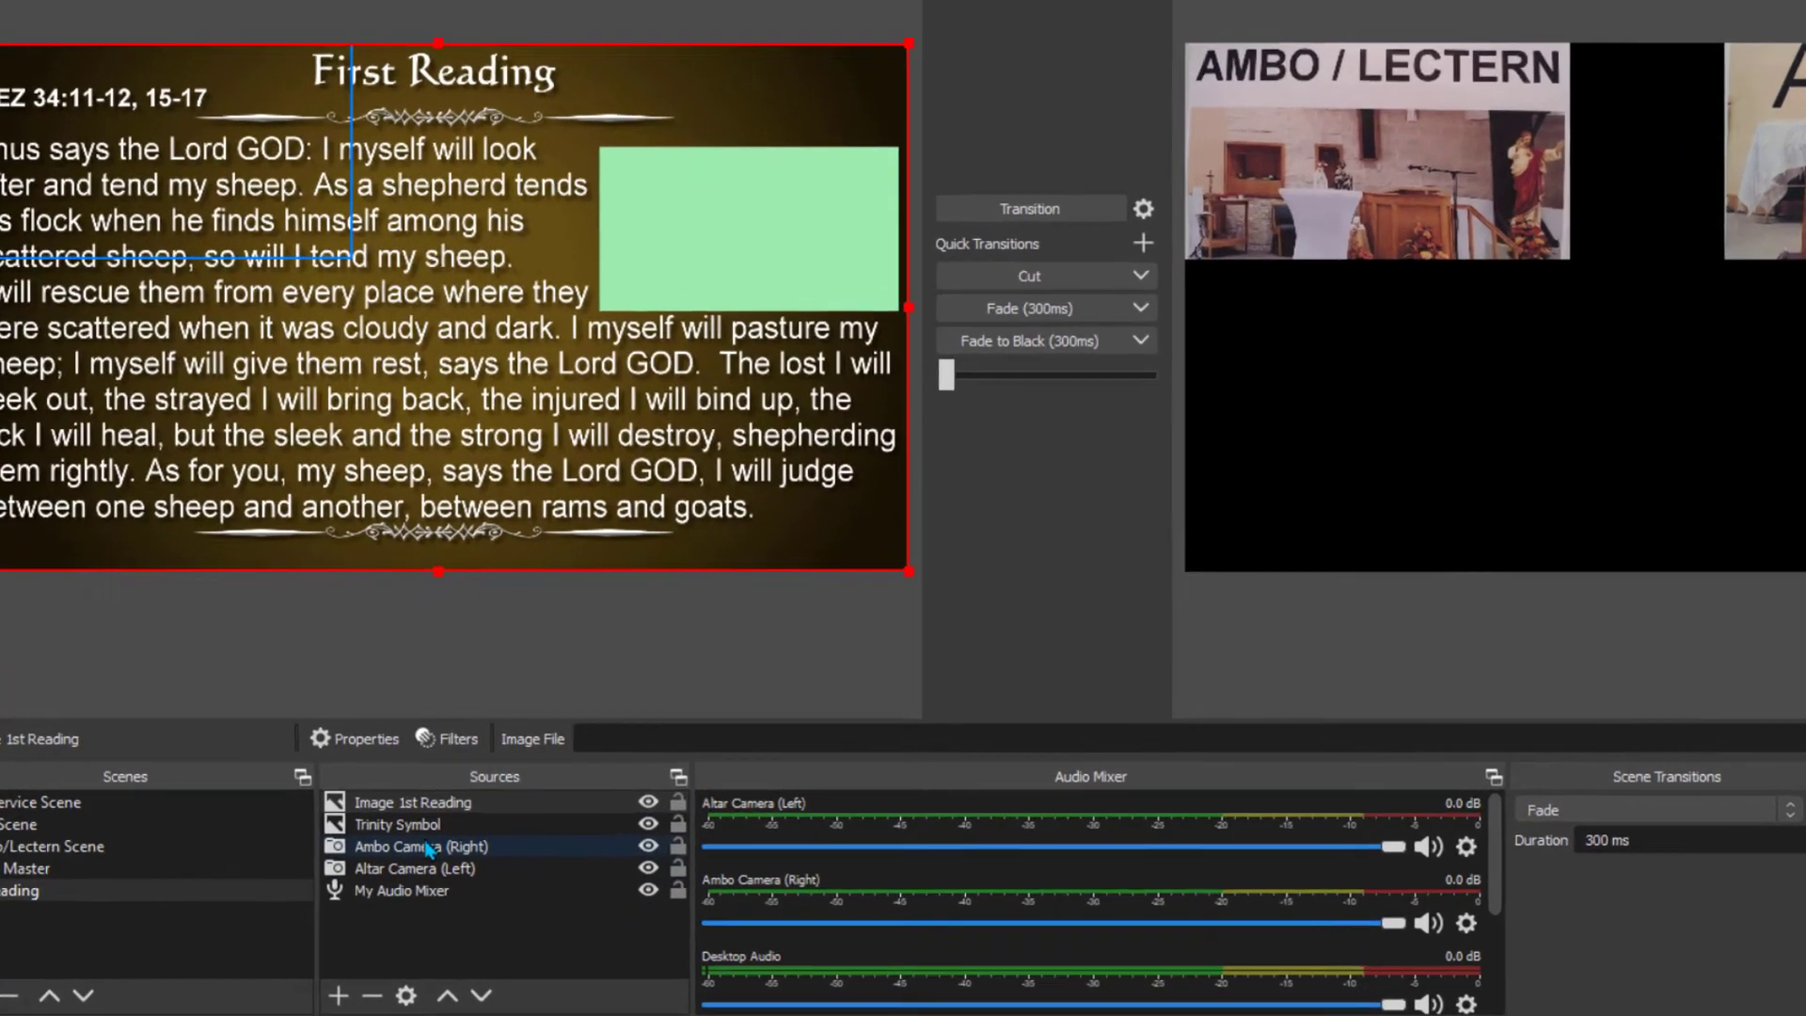
- Bring Ambo Camera (Right) in front of the reading image, then move and shrink it to cover the green box
left_click(442, 837)
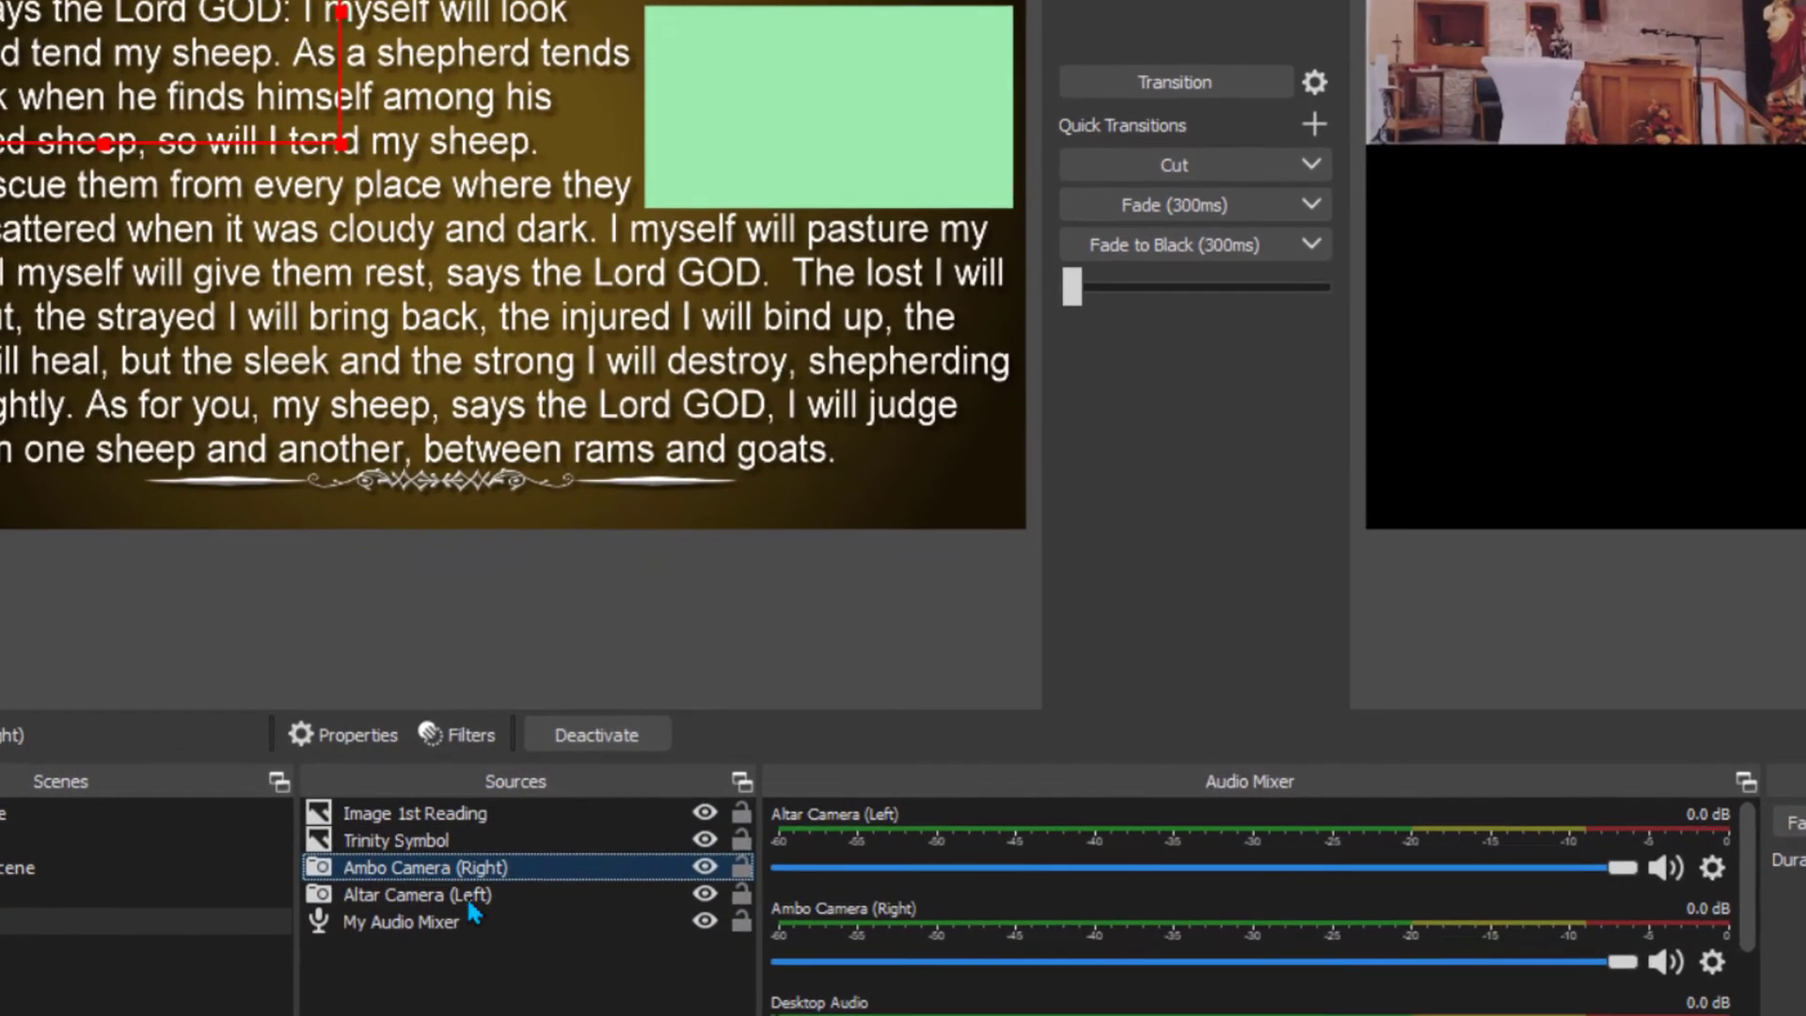
key("ctrl+Up")
key("ctrl+Up")
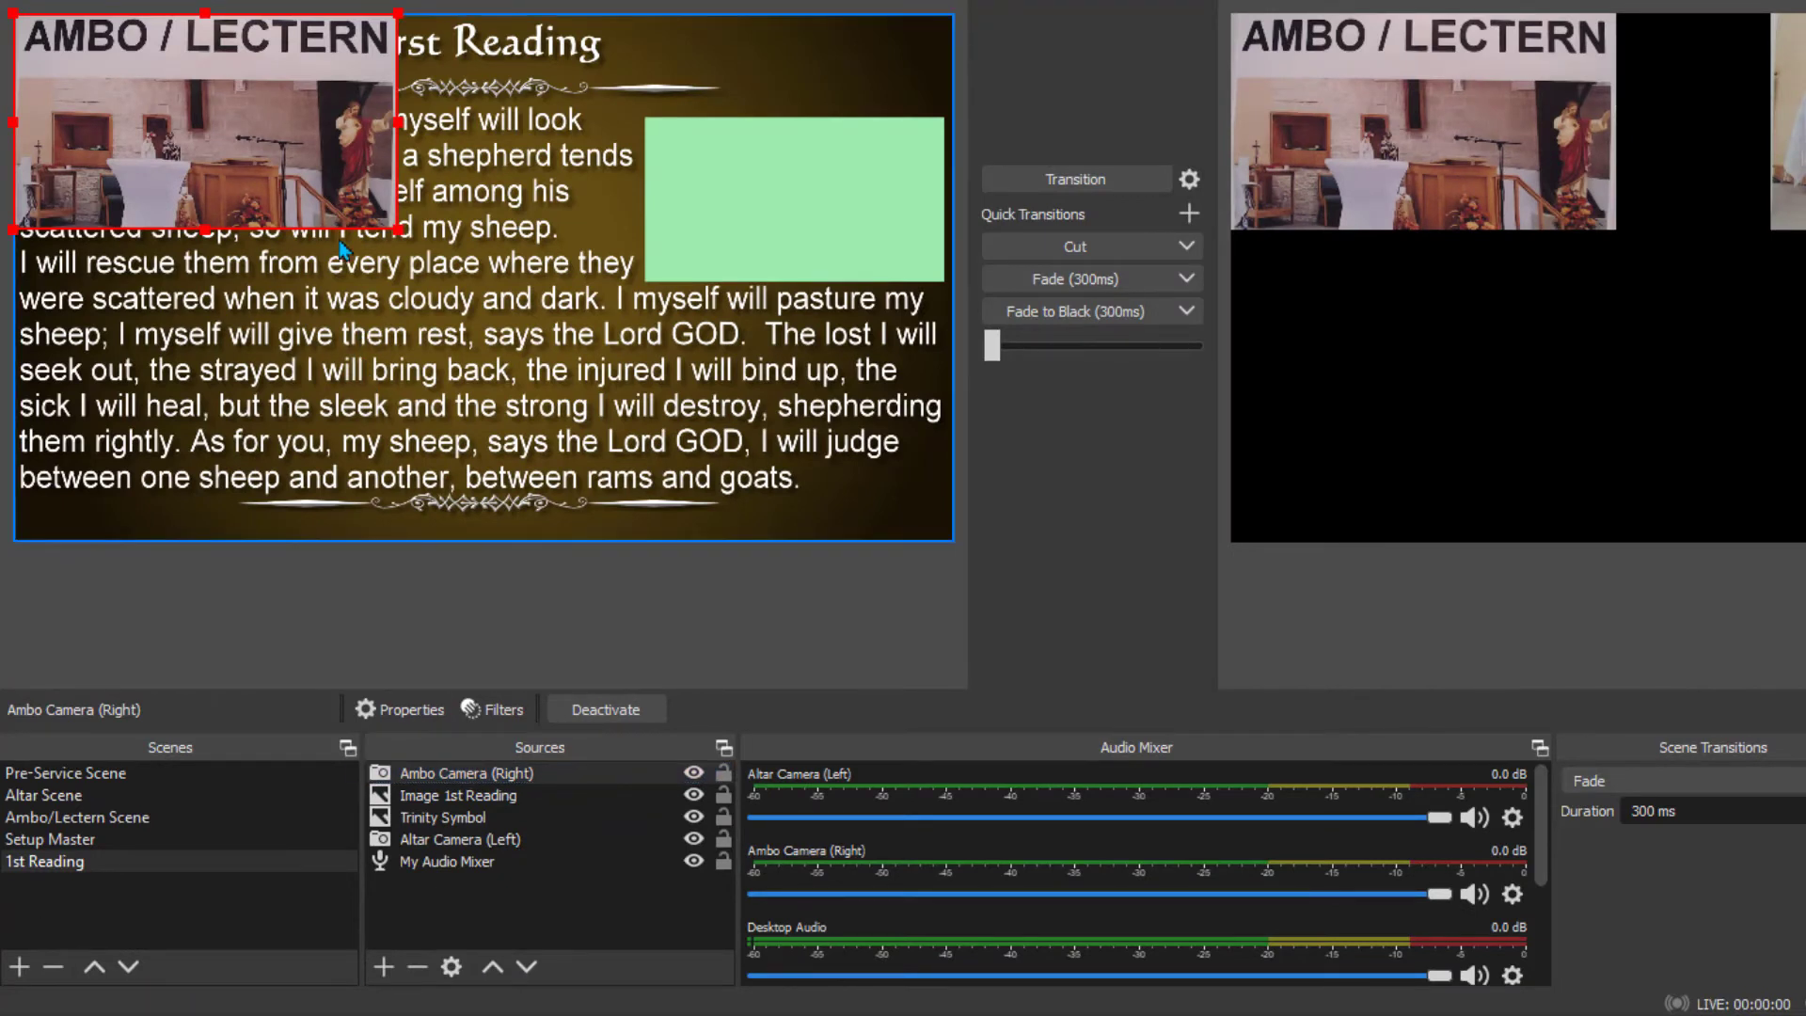
left_click_drag(321, 170, 868, 268)
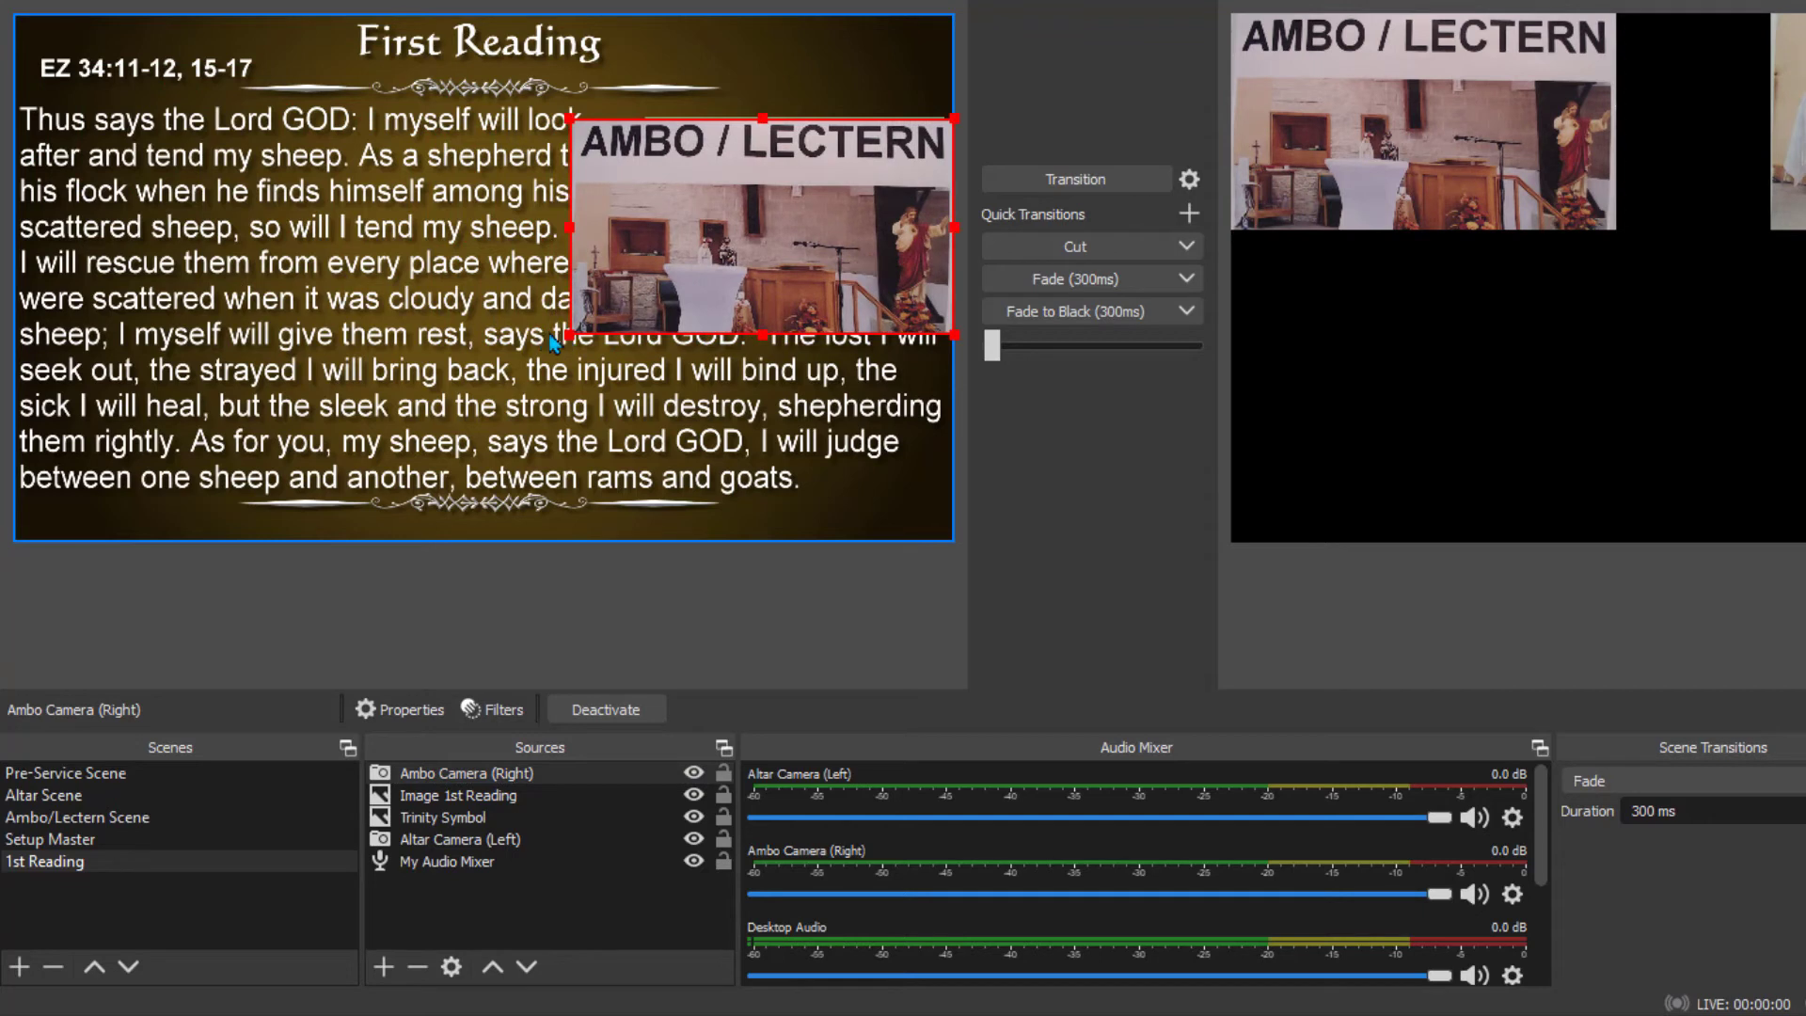
left_click_drag(569, 331, 644, 284)
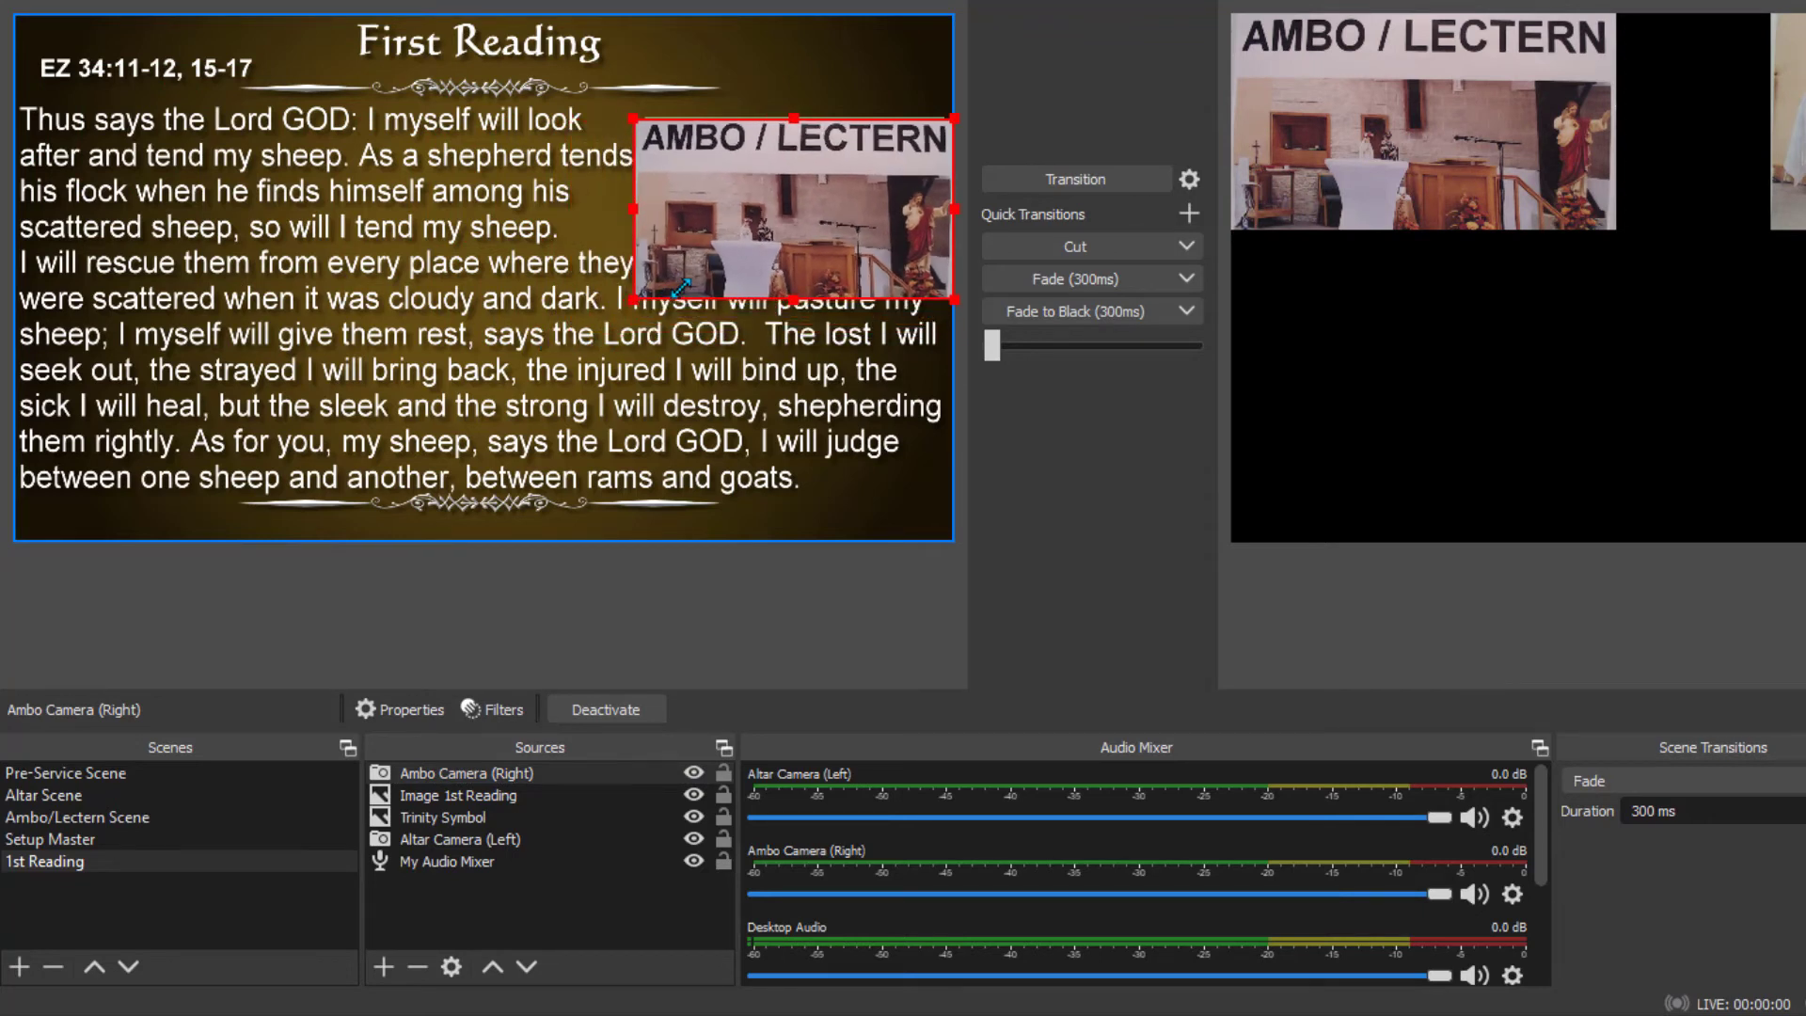
- Duplicate the 1st Reading scene as a new scene named "2nd Reading"
right_click(171, 855)
left_click(216, 430)
type("2")
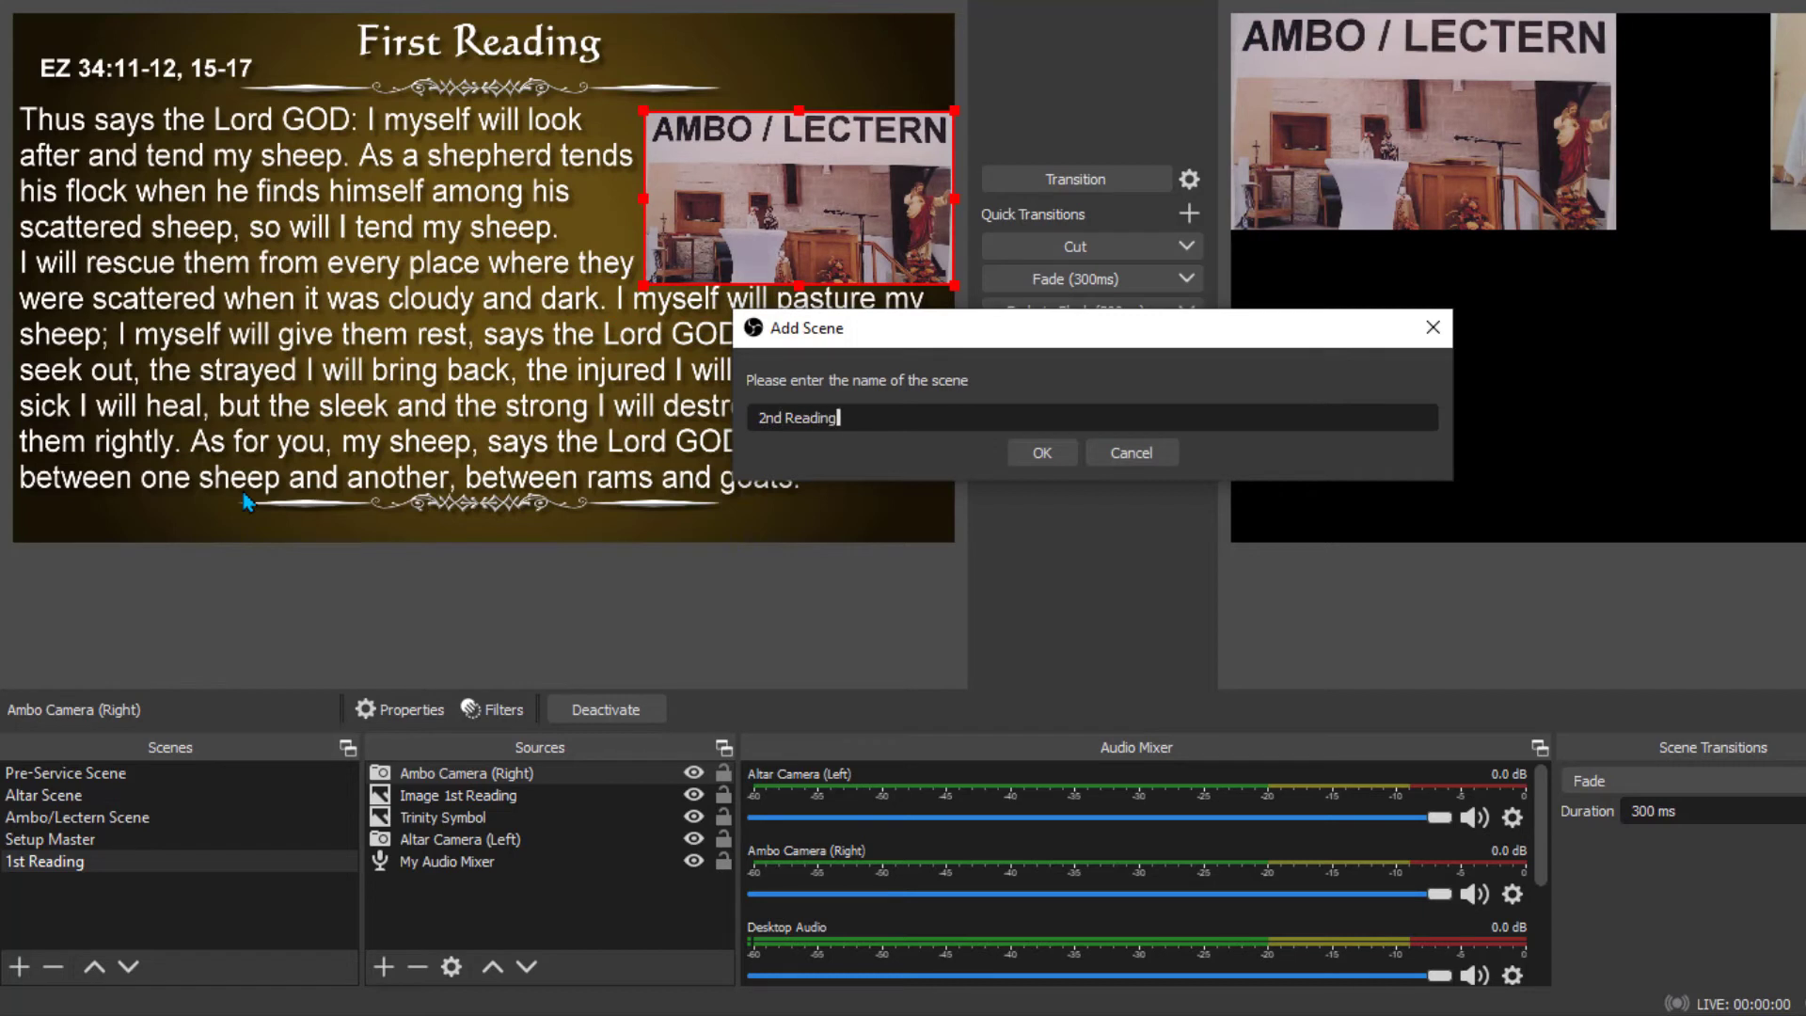
type("nd Reading")
key("Return")
- Duplicate the 2nd Reading scene as a new scene named "Gospel Reading"
right_click(64, 882)
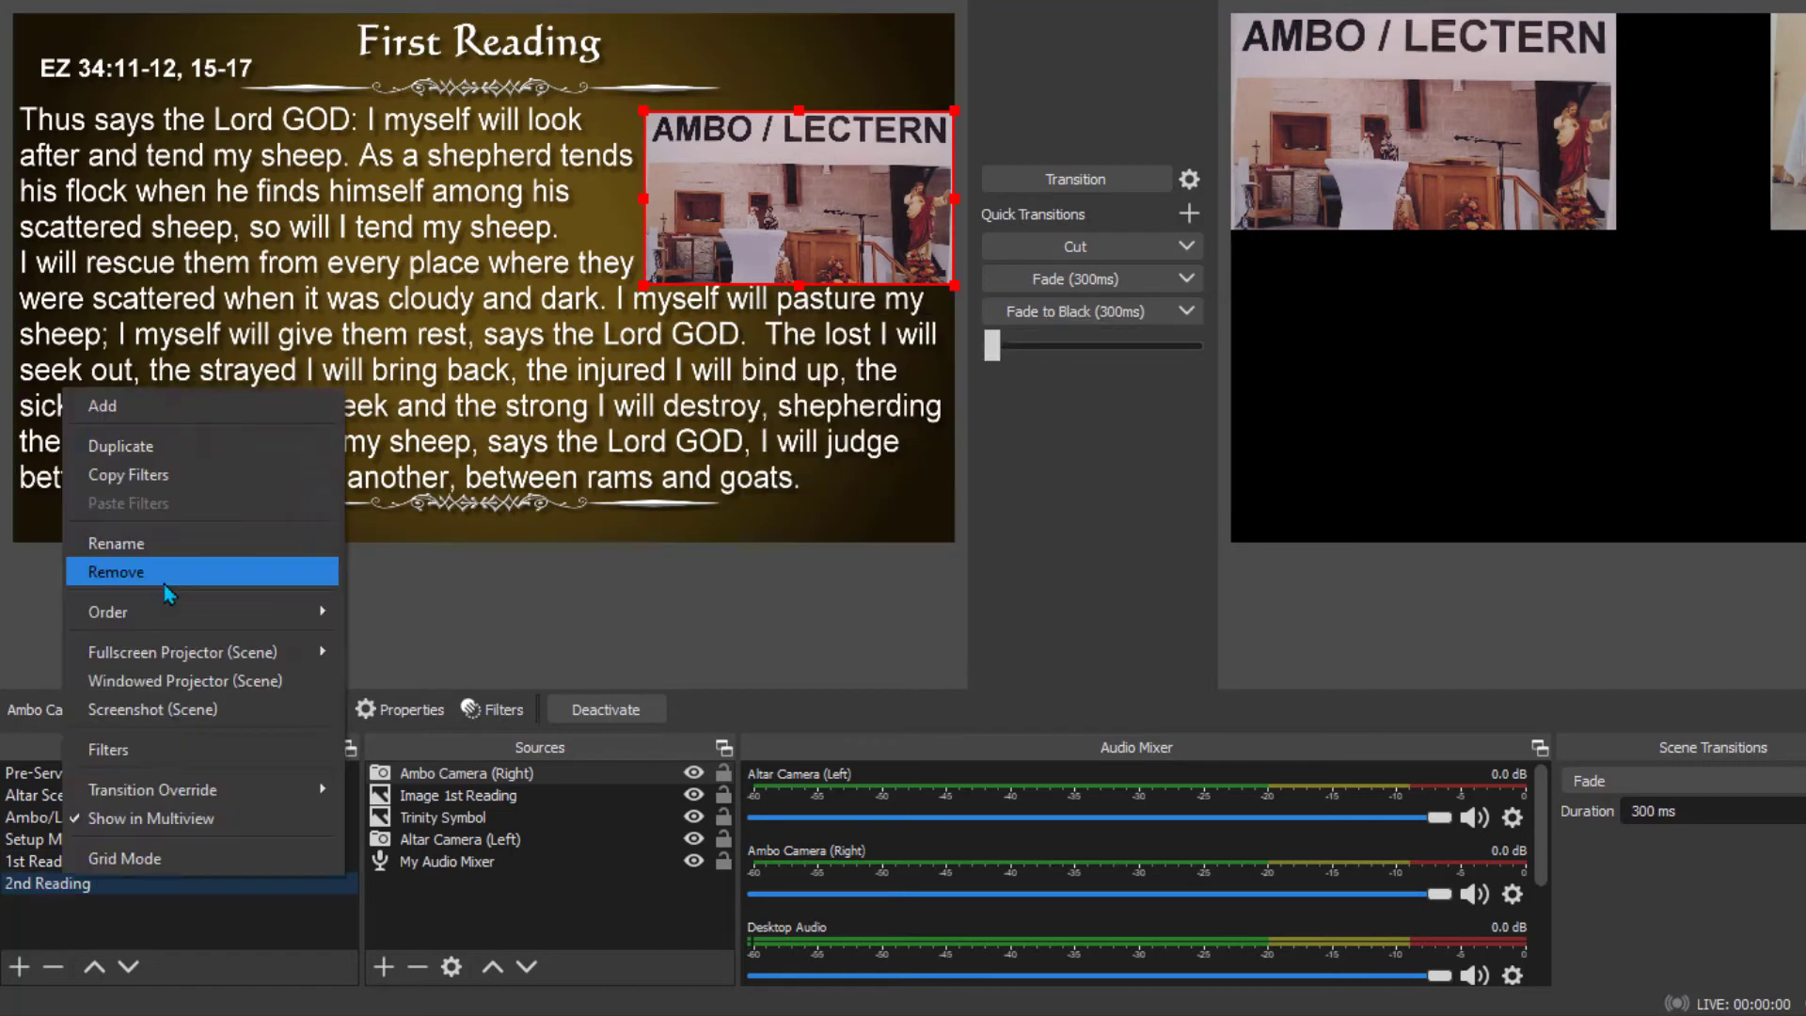
left_click(181, 460)
type("Gospel Reading")
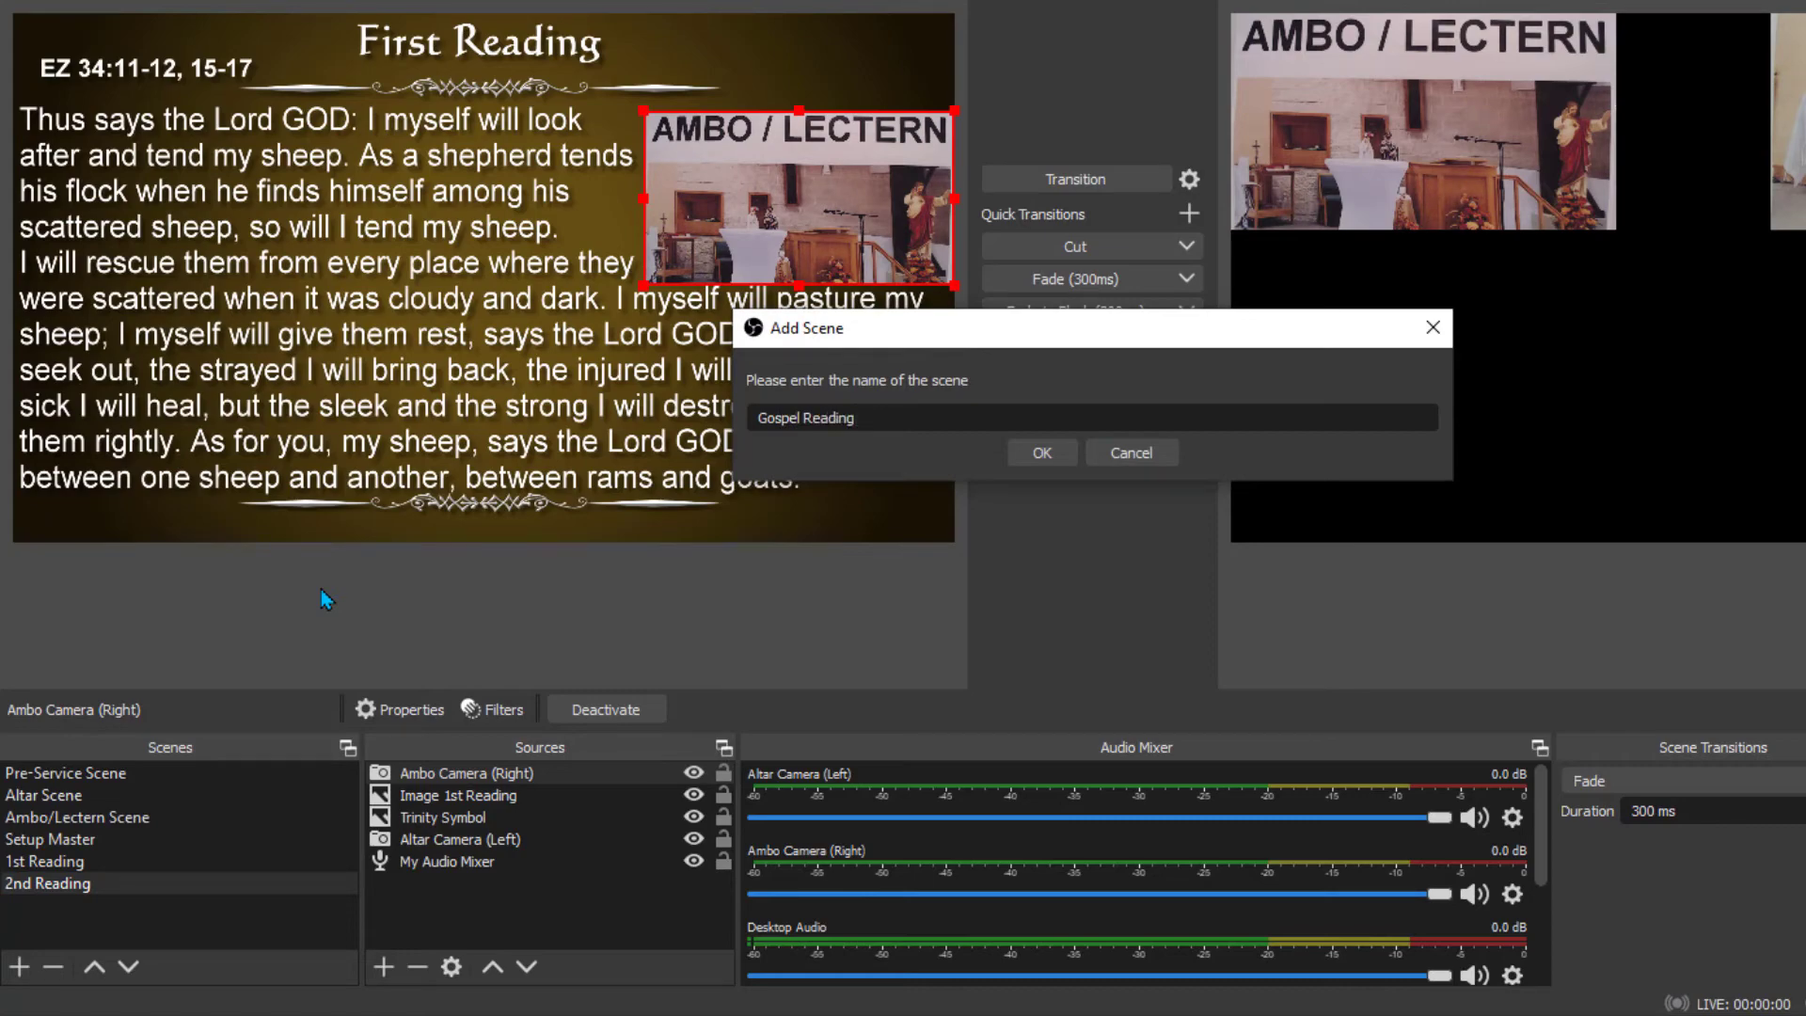
key("Return")
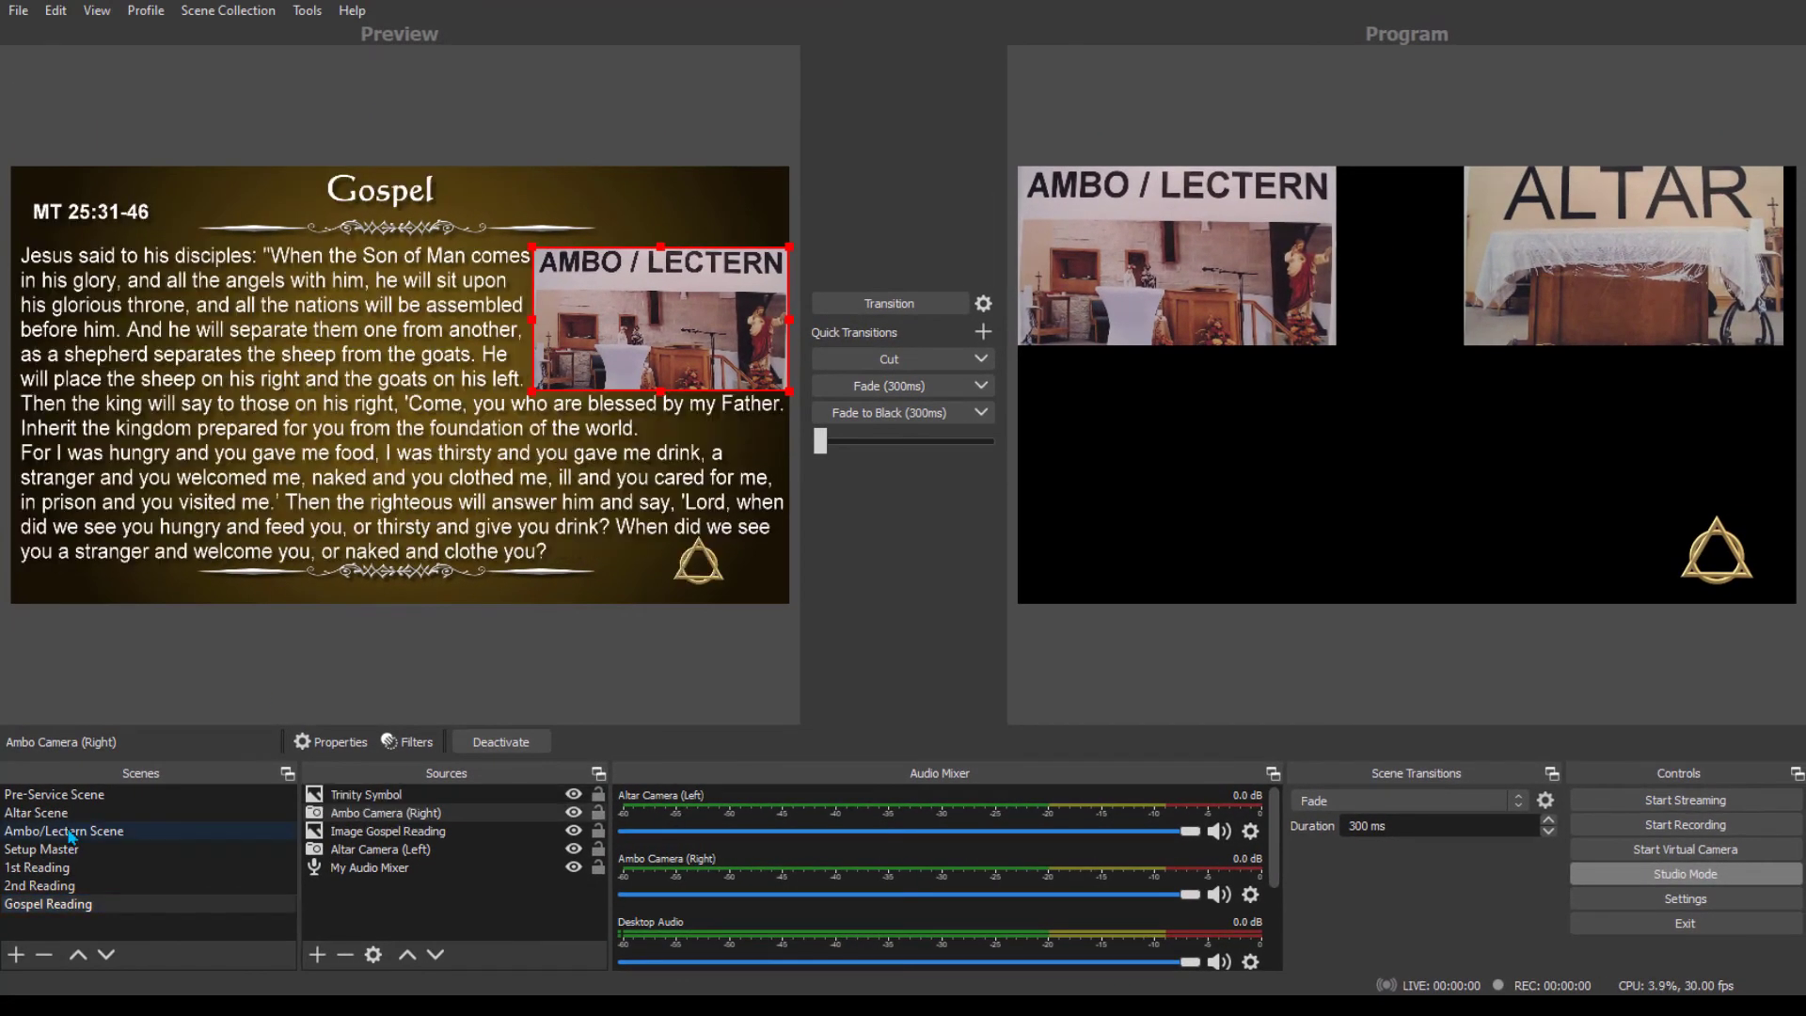
- Duplicate the Ambo/Lectern Scene as a new scene named "Responsorial Psalm"
left_click(70, 833)
right_click(71, 833)
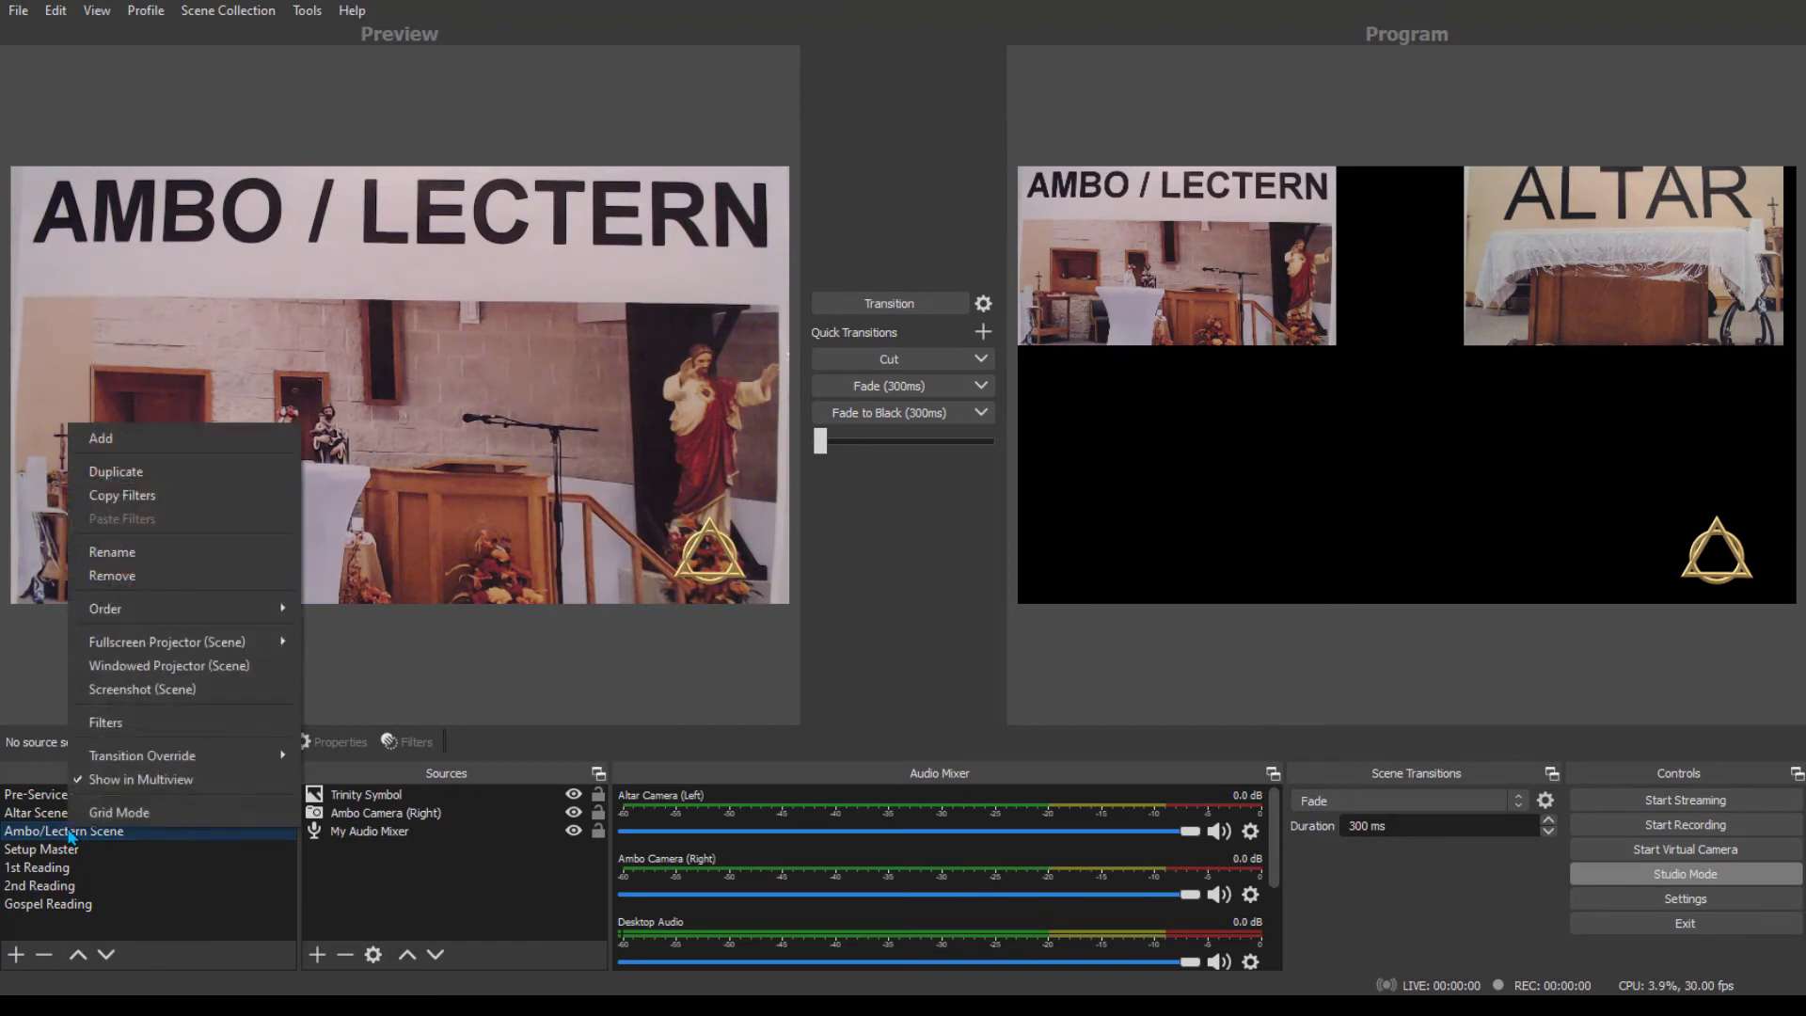
left_click(115, 471)
type("Responsorial Psalm")
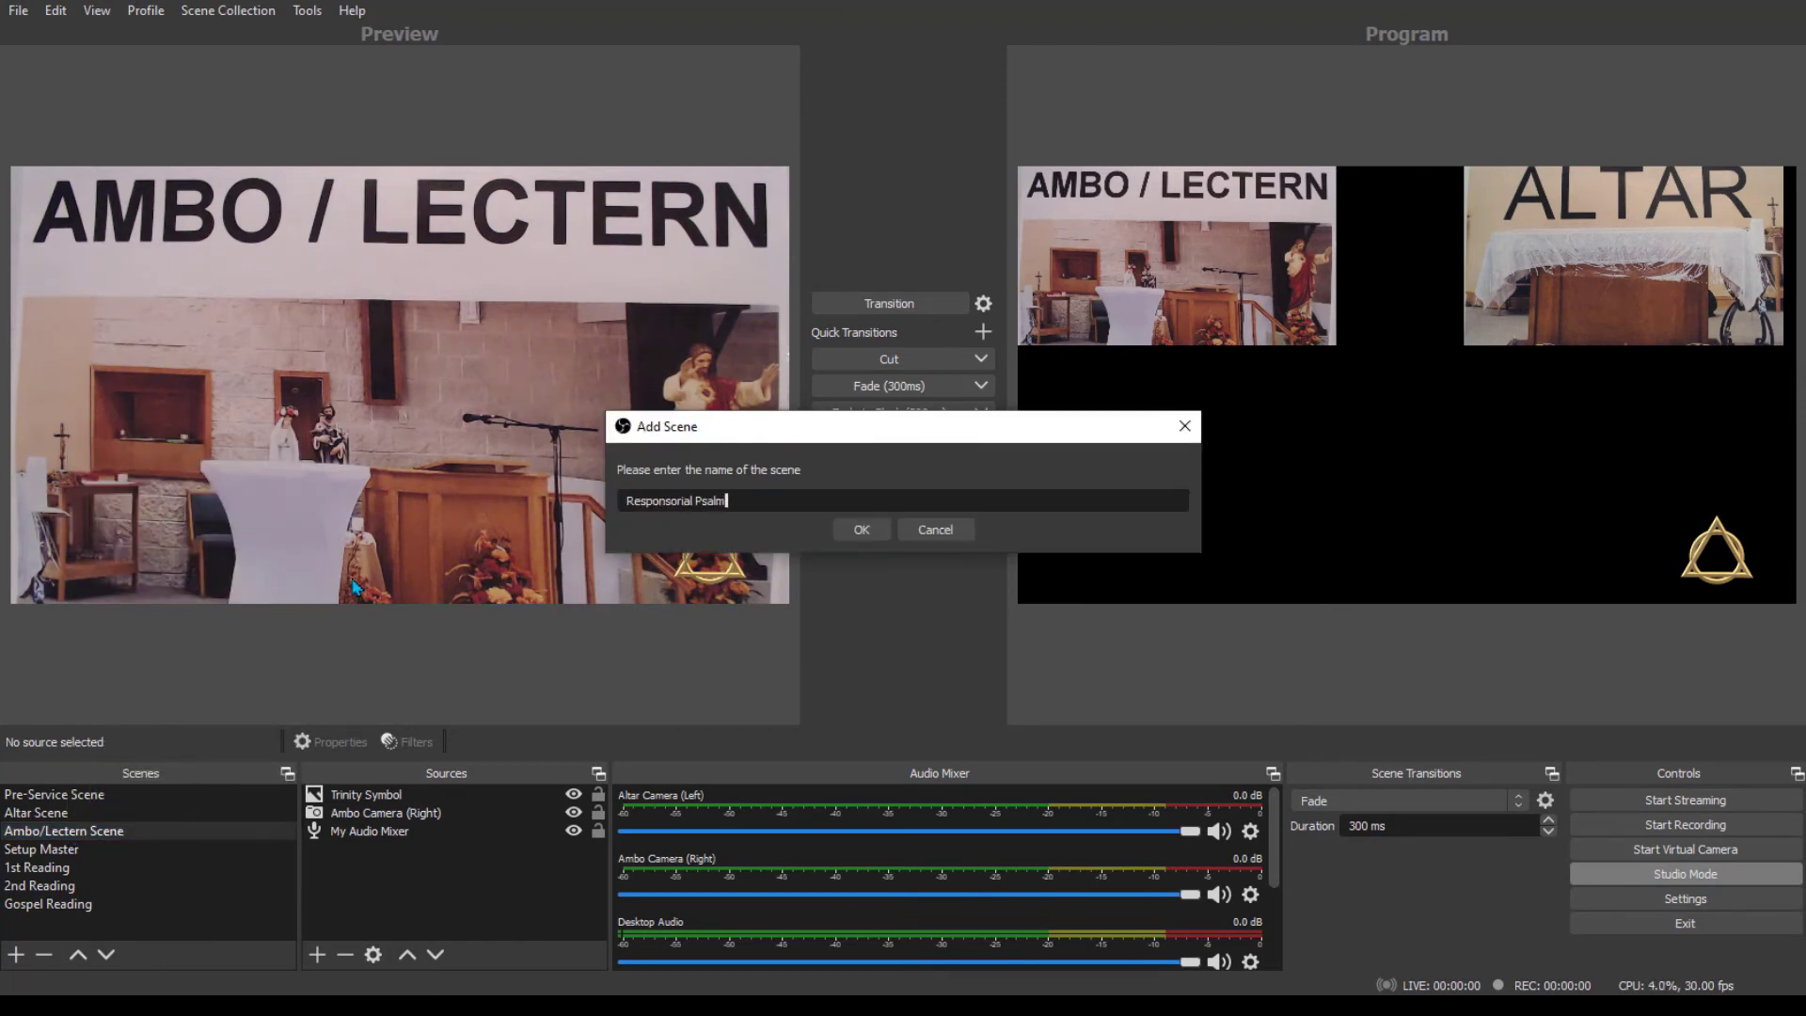
key("Return")
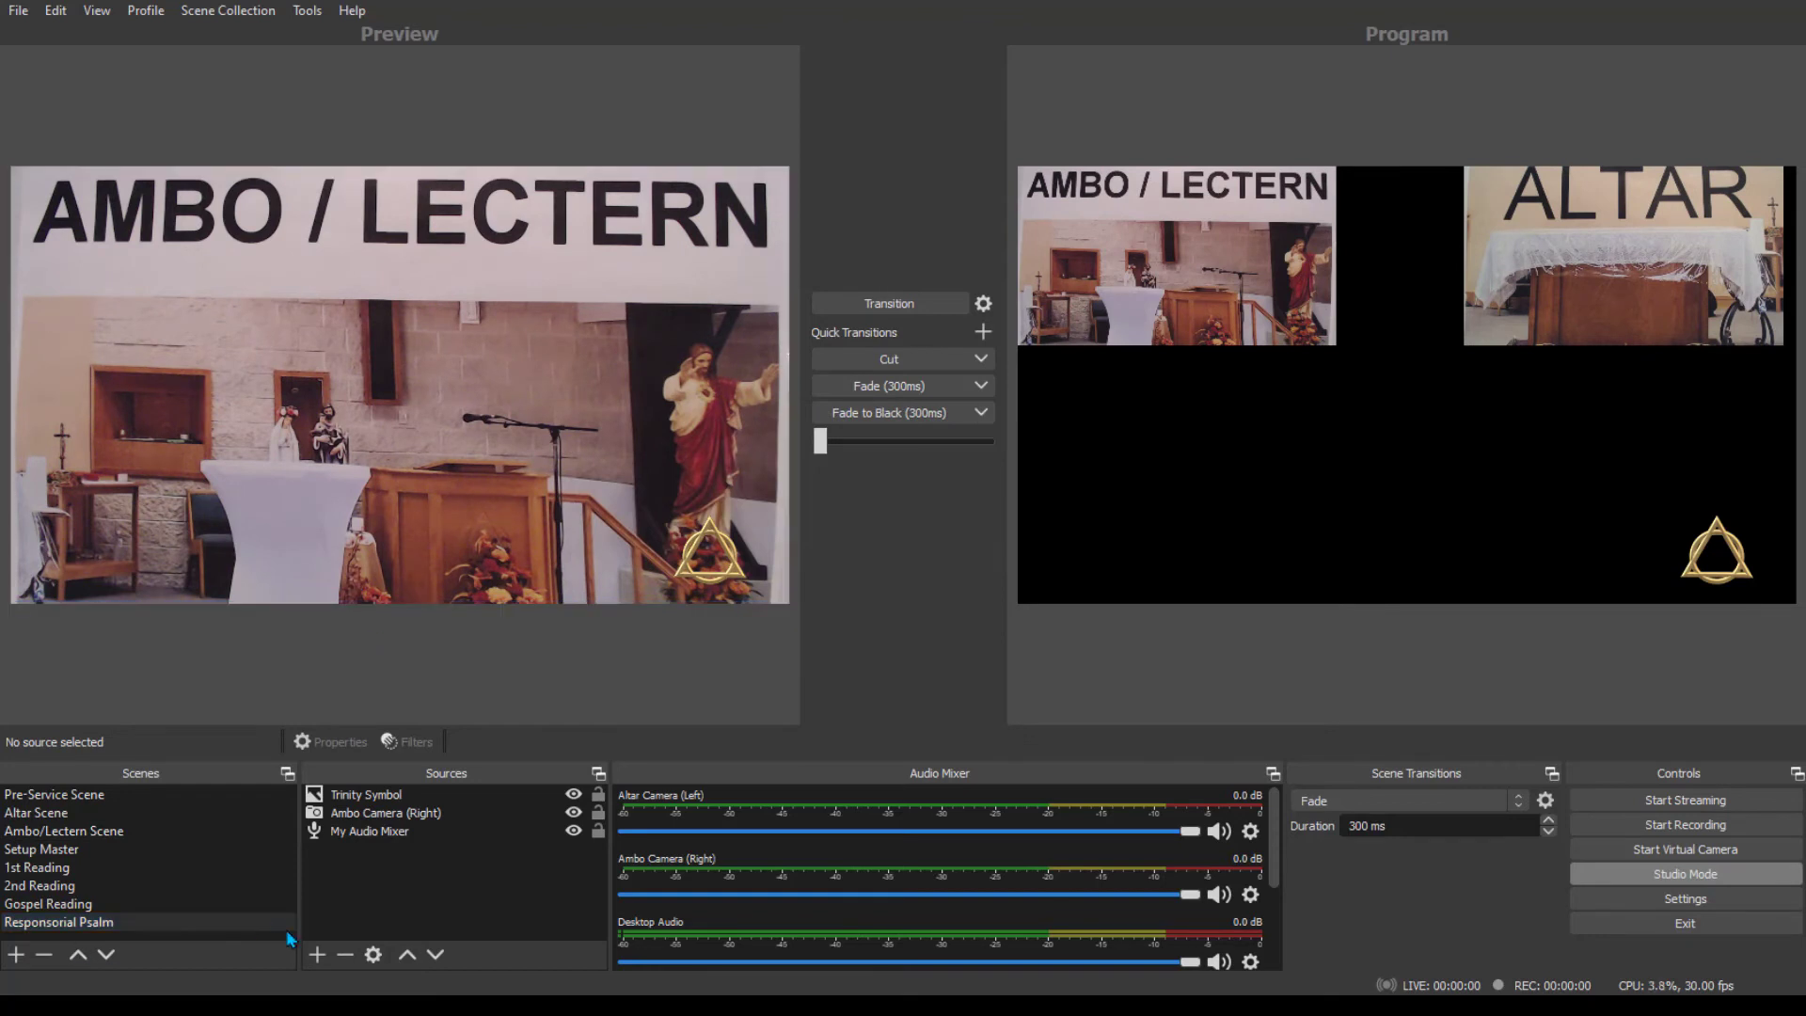
- Add the psalm banner as an image source named "Image Responsorial Psalm" and place it along the lower edge of the scene's canvas
left_click(317, 954)
left_click(415, 719)
key("End")
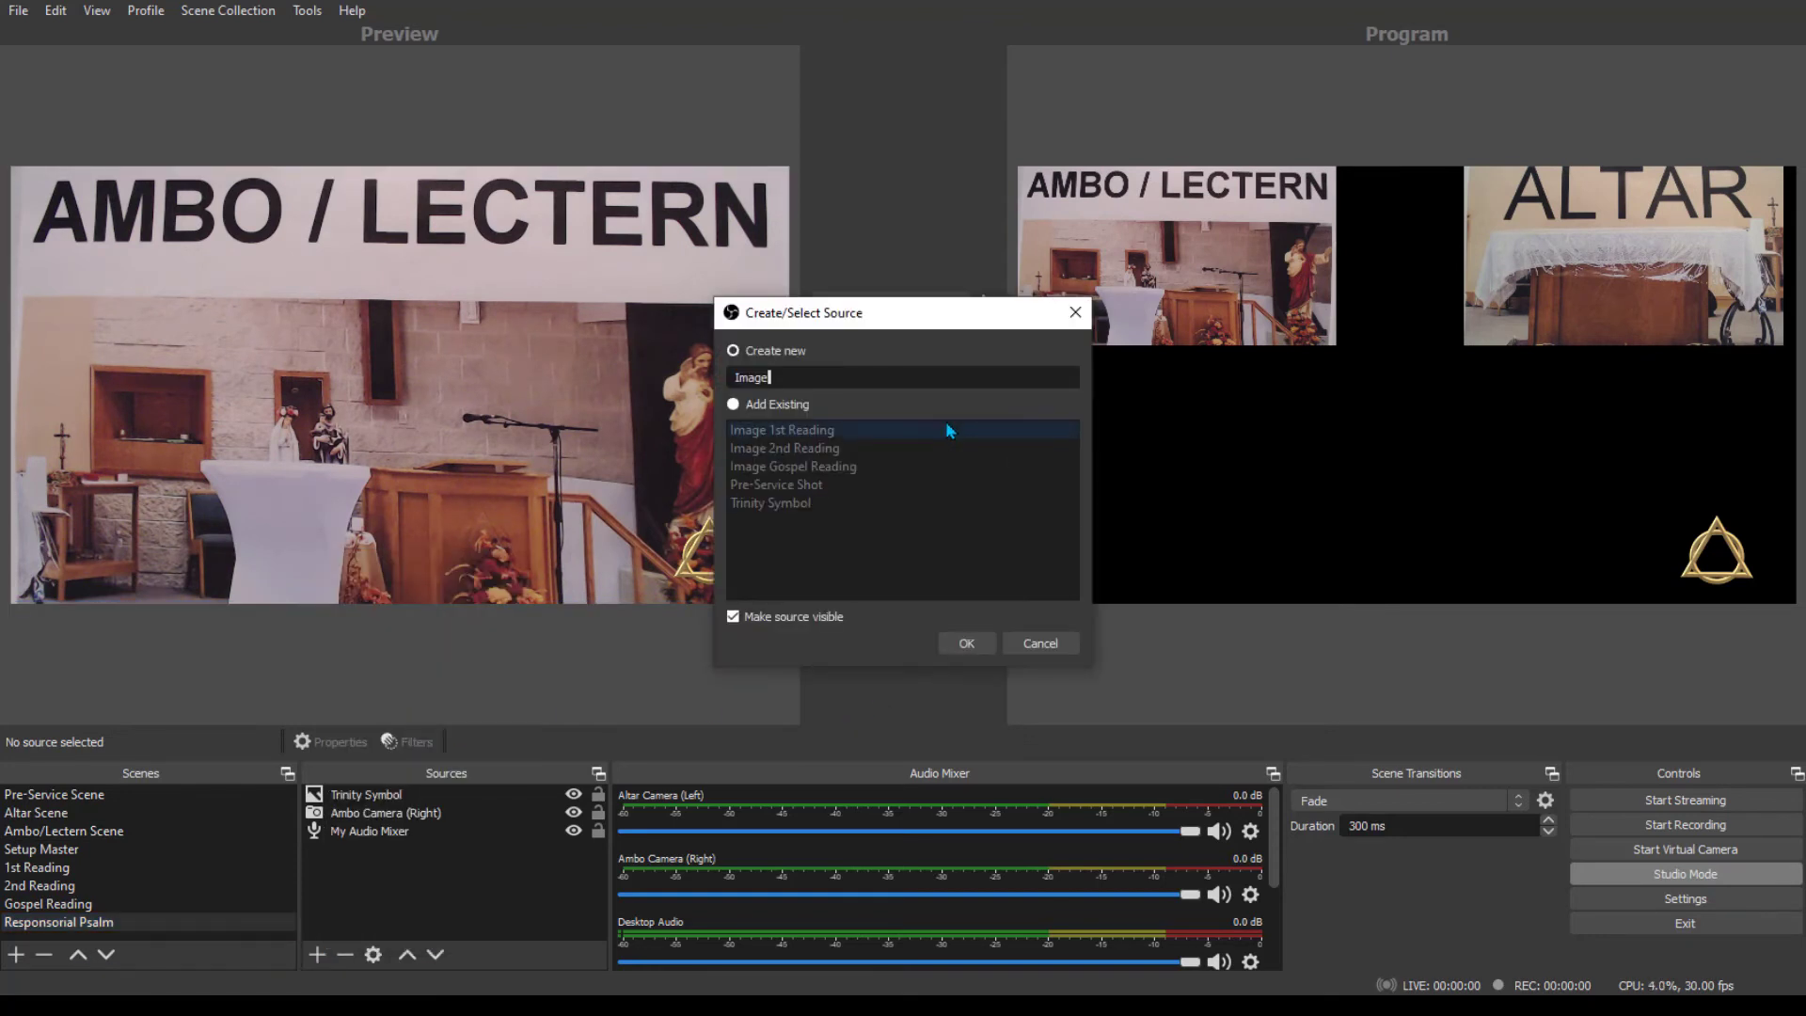
type("Responsorial Psalm")
key("Return")
left_click(1225, 628)
double_click(846, 451)
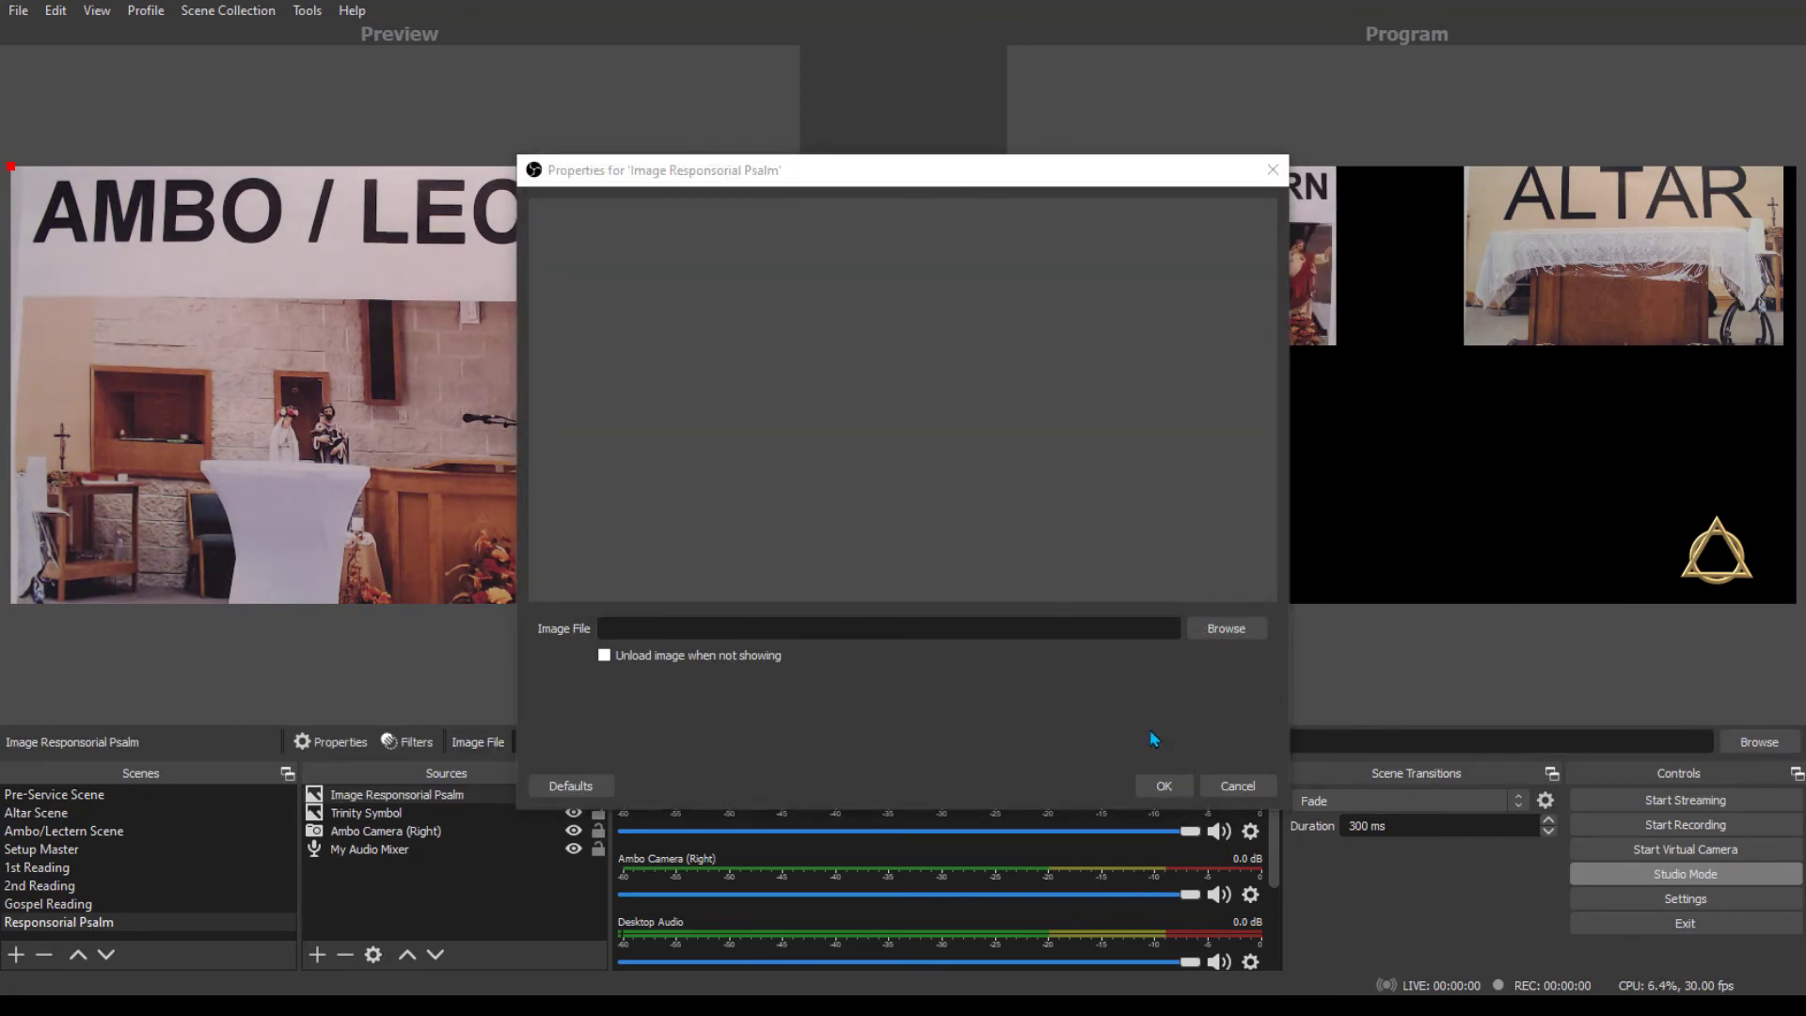
left_click(1163, 785)
left_click_drag(463, 239, 455, 577)
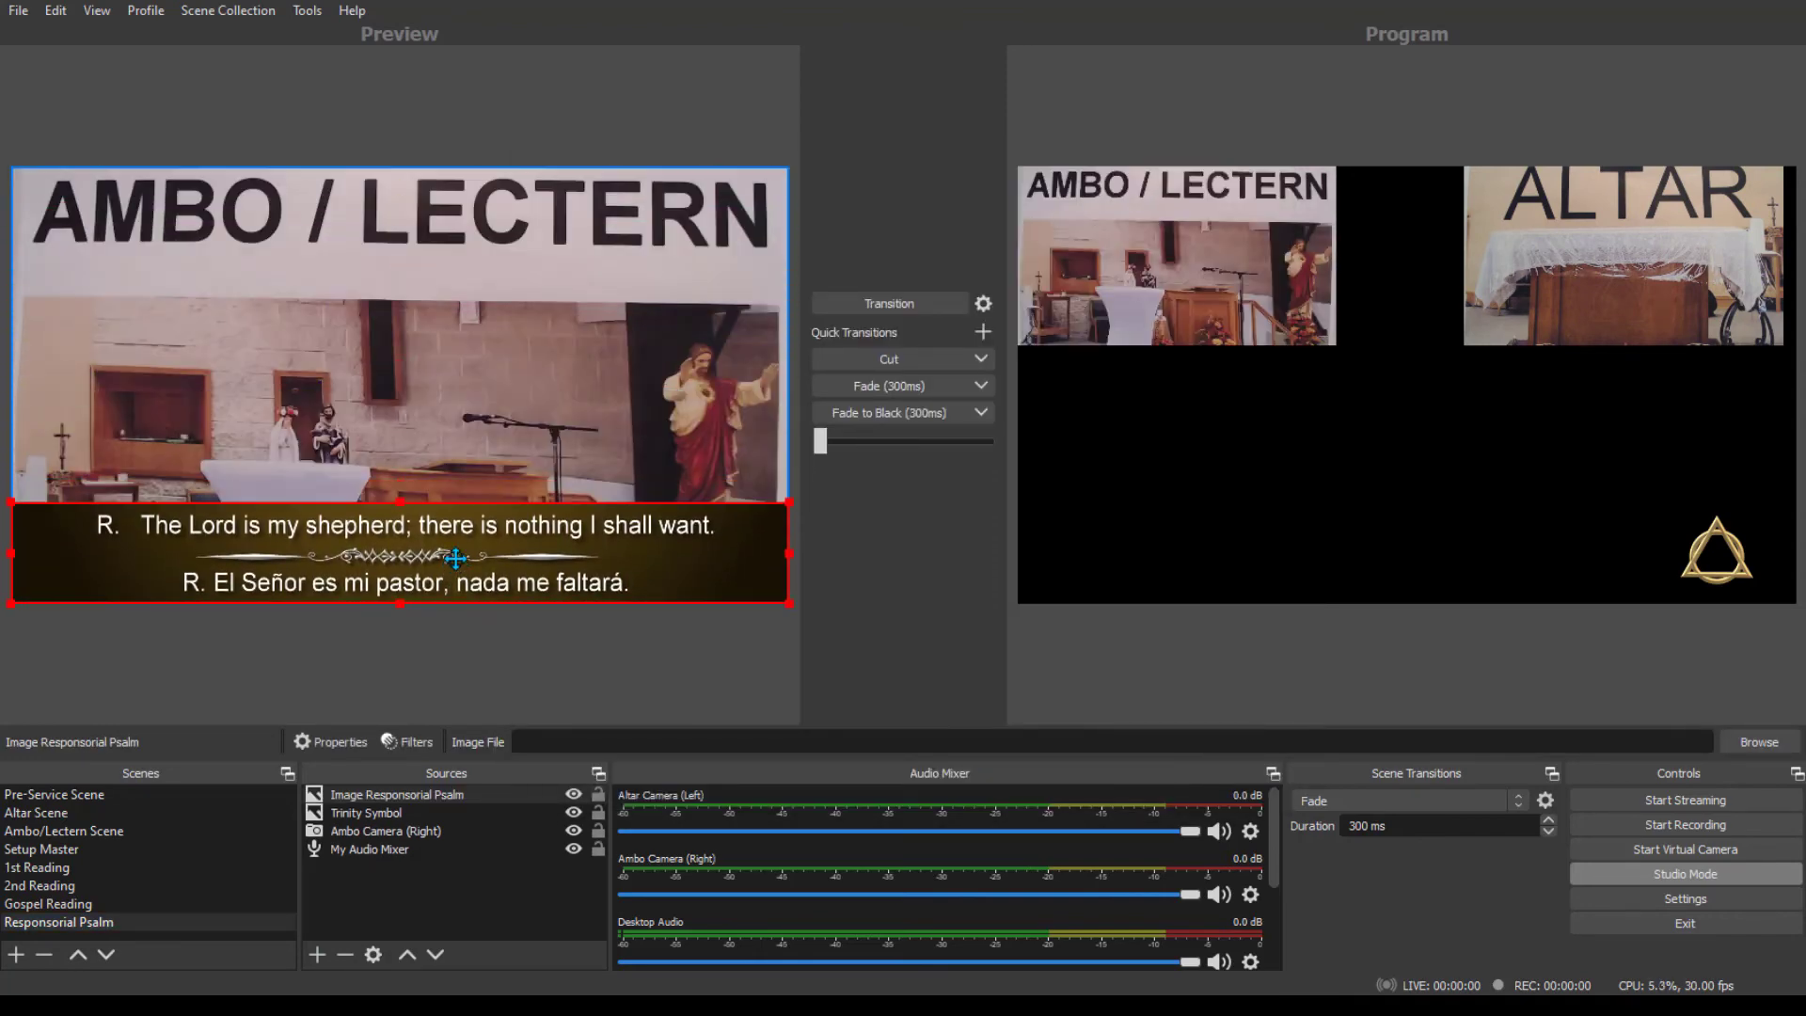
left_click(679, 573)
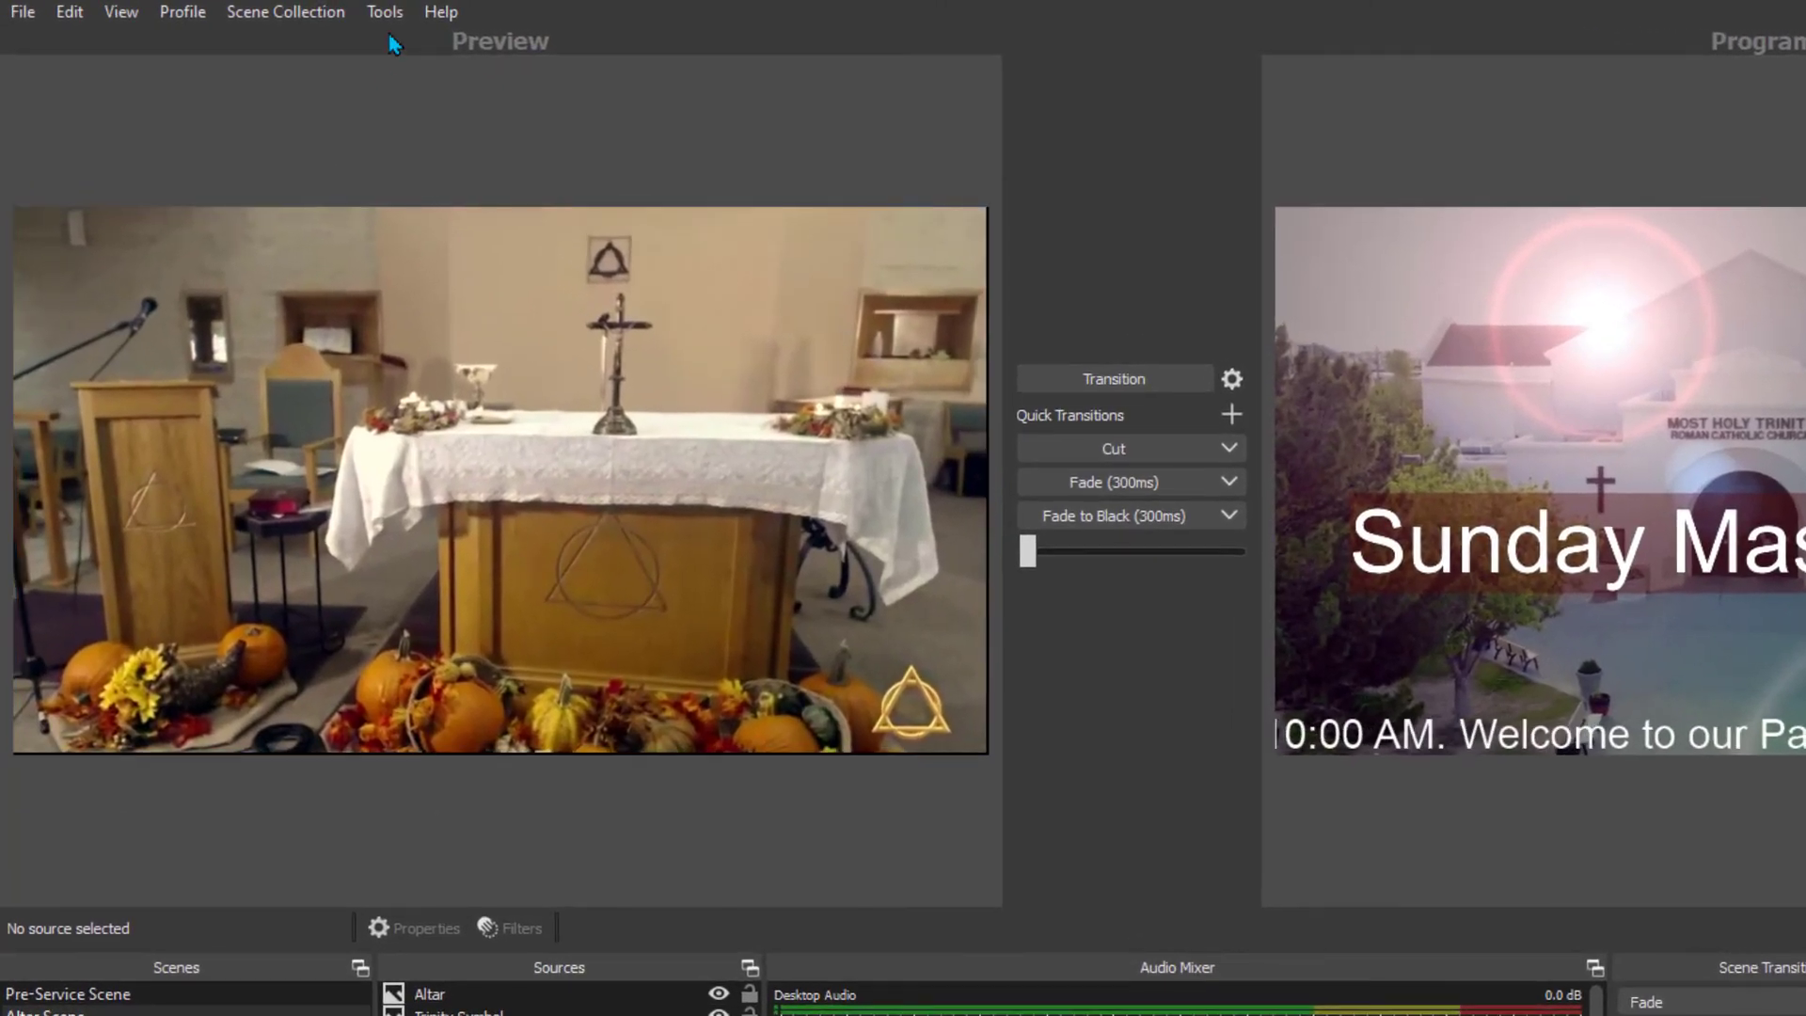
- Start the Auto-Configuration Wizard, optimizing for streaming with the current 1920x1080 canvas and either 60 or 30 FPS, preferring 60
left_click(385, 11)
left_click(413, 45)
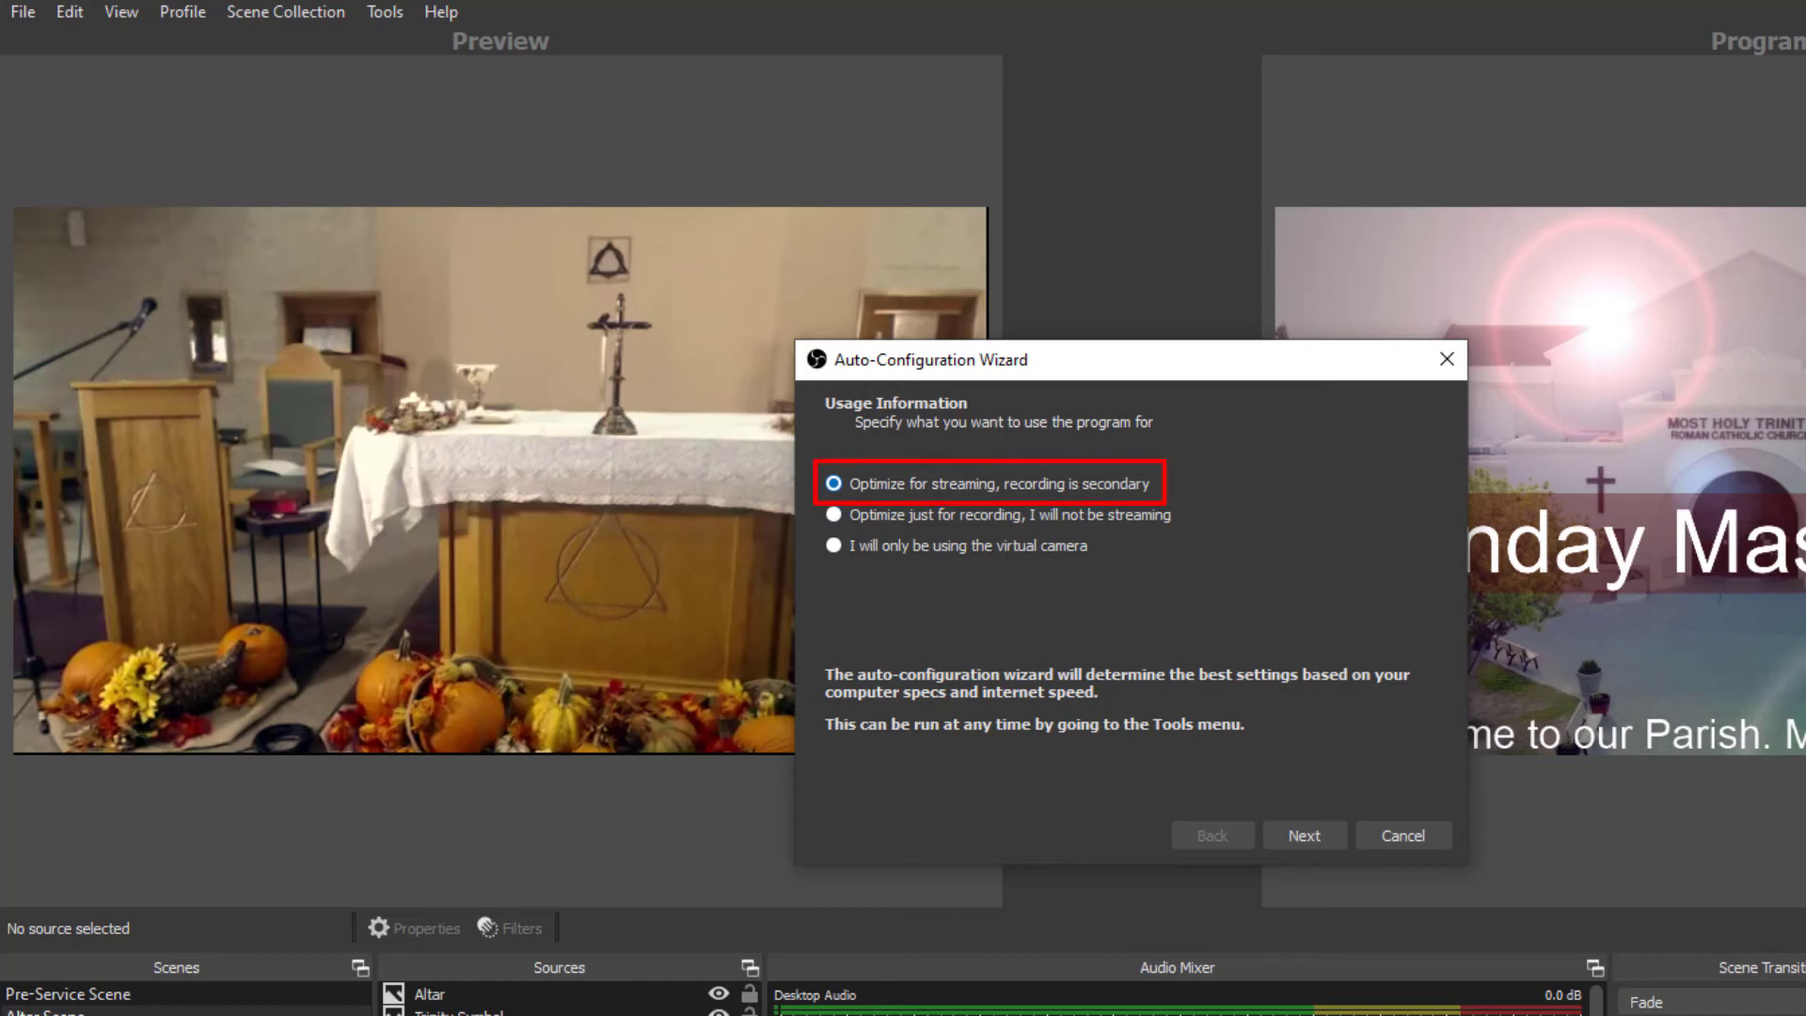
key("Return")
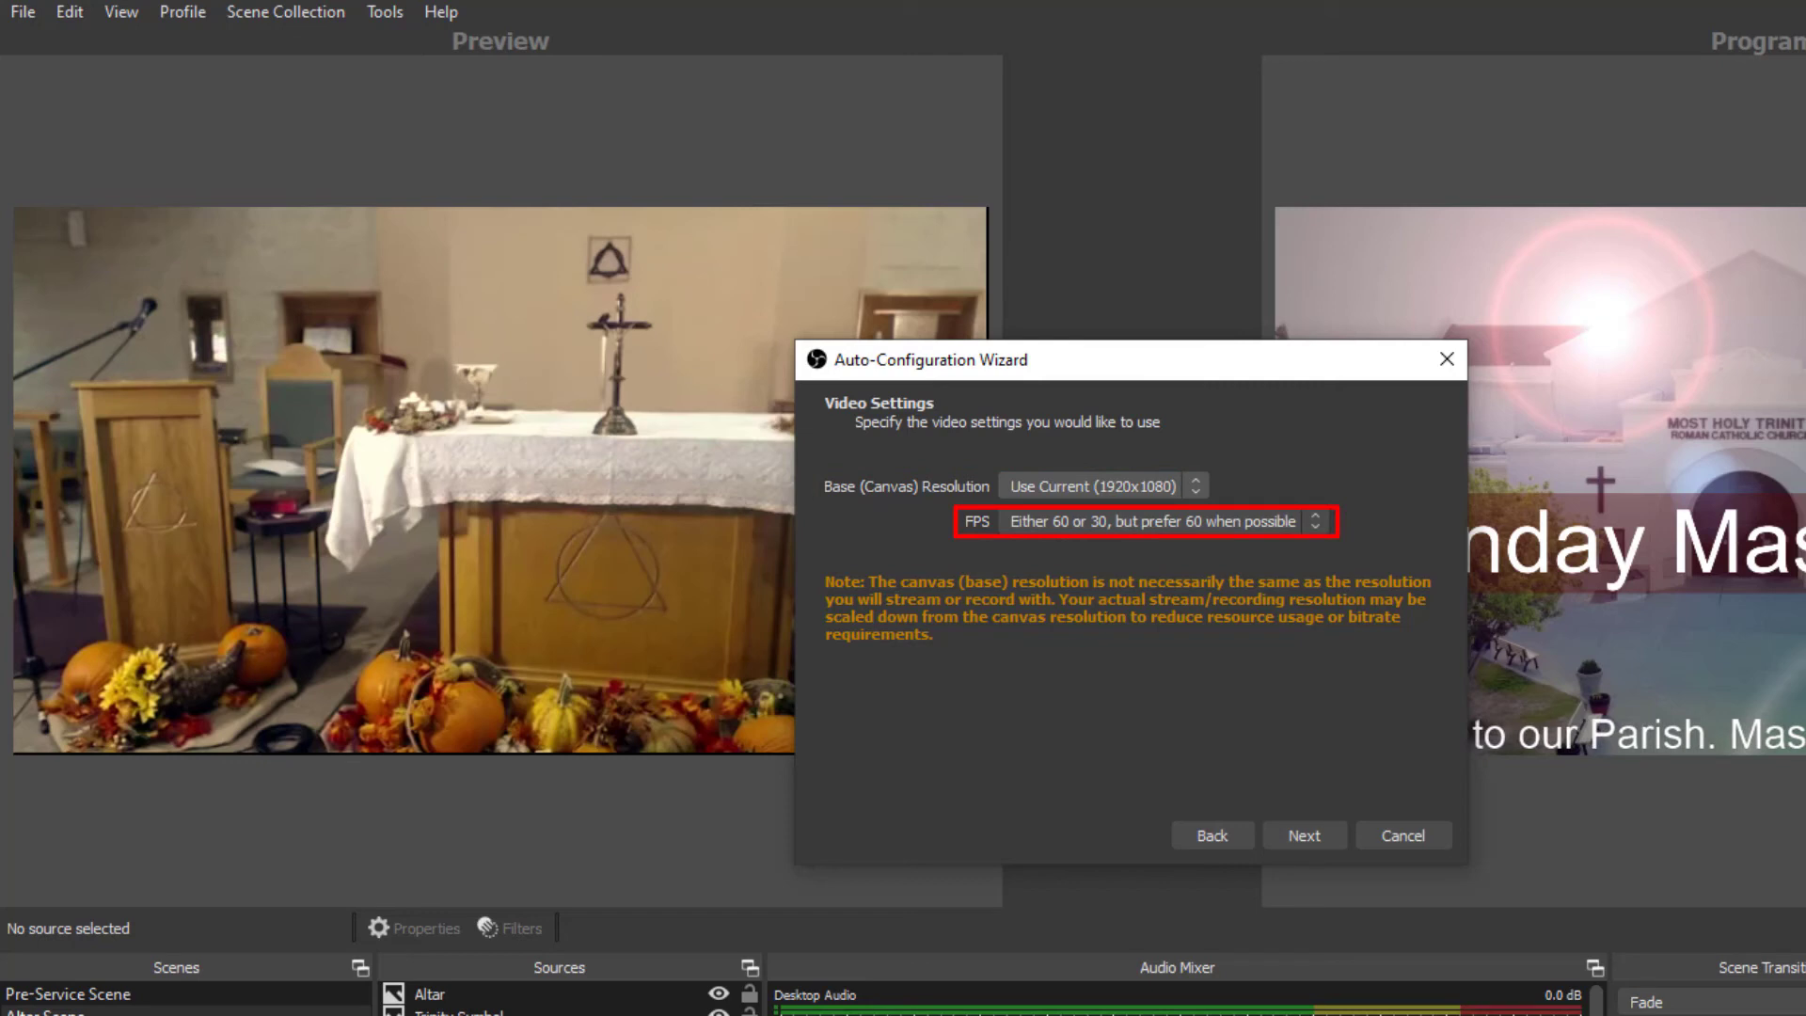
left_click(1303, 835)
- Choose Facebook Live as the streaming service, copy the stream key from Facebook Live Producer and paste it into the wizard's Stream Key field
left_click(1141, 499)
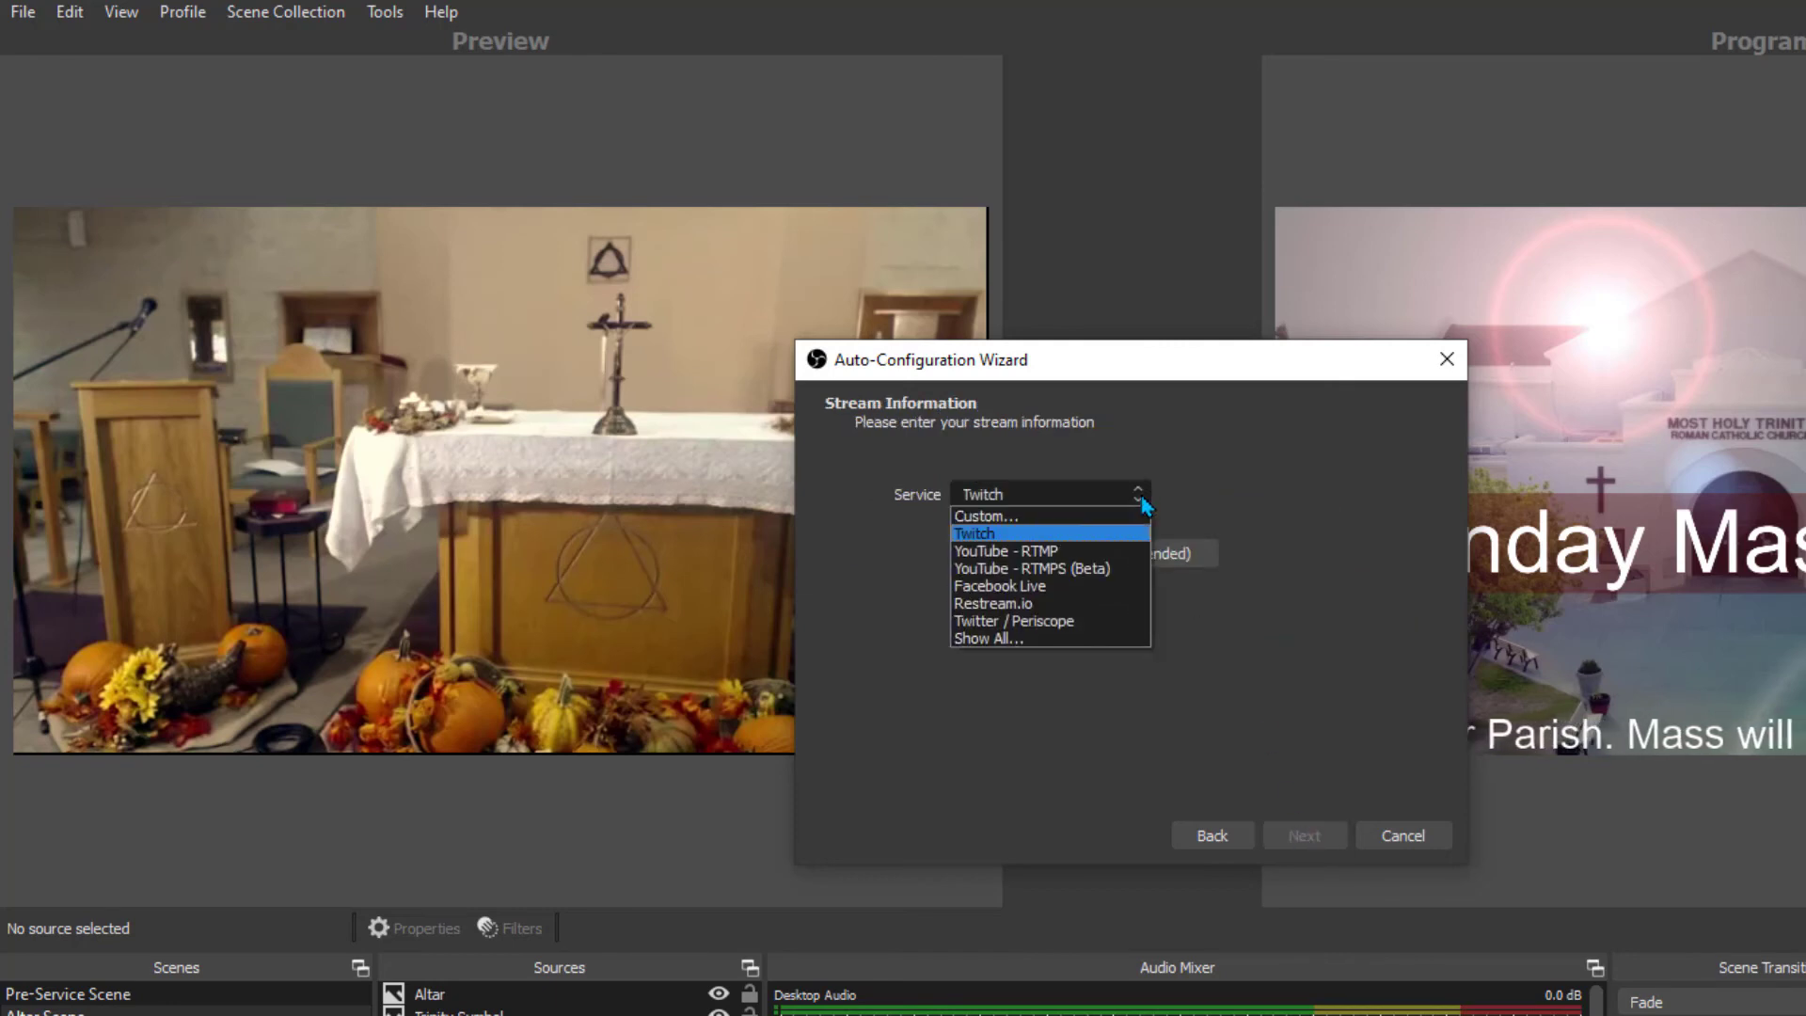
left_click(1077, 585)
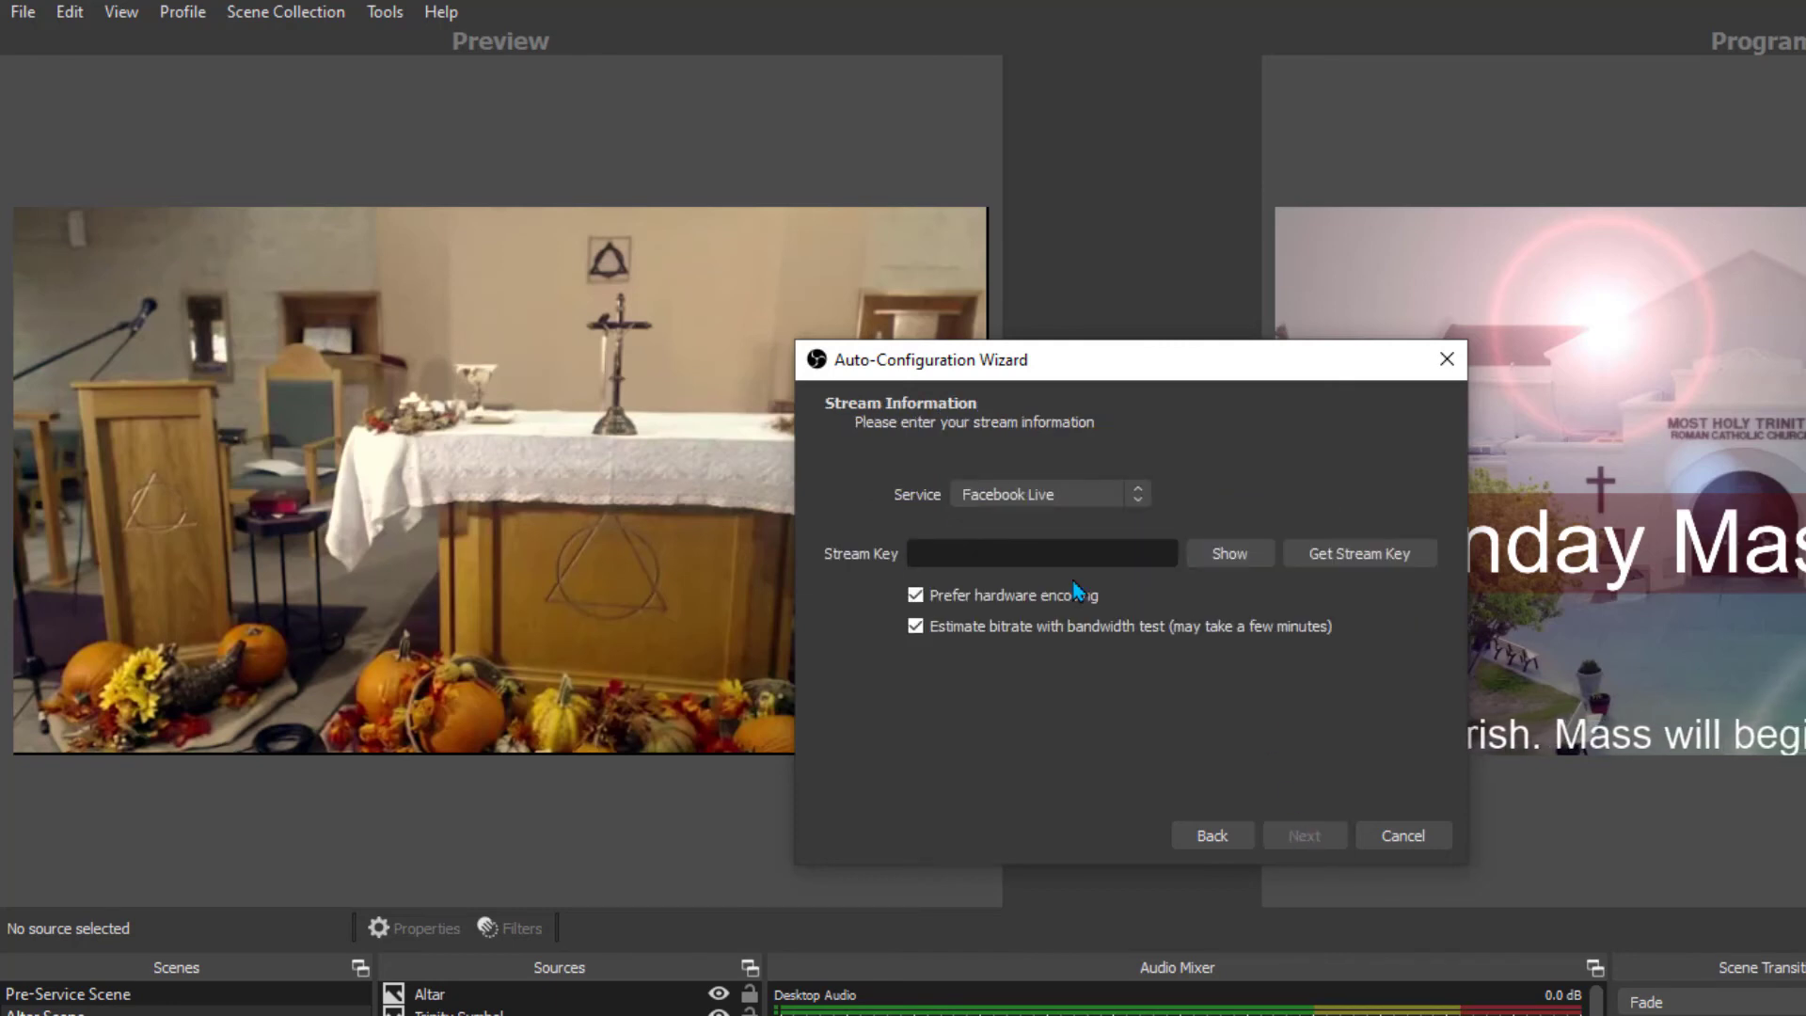
left_click(1344, 558)
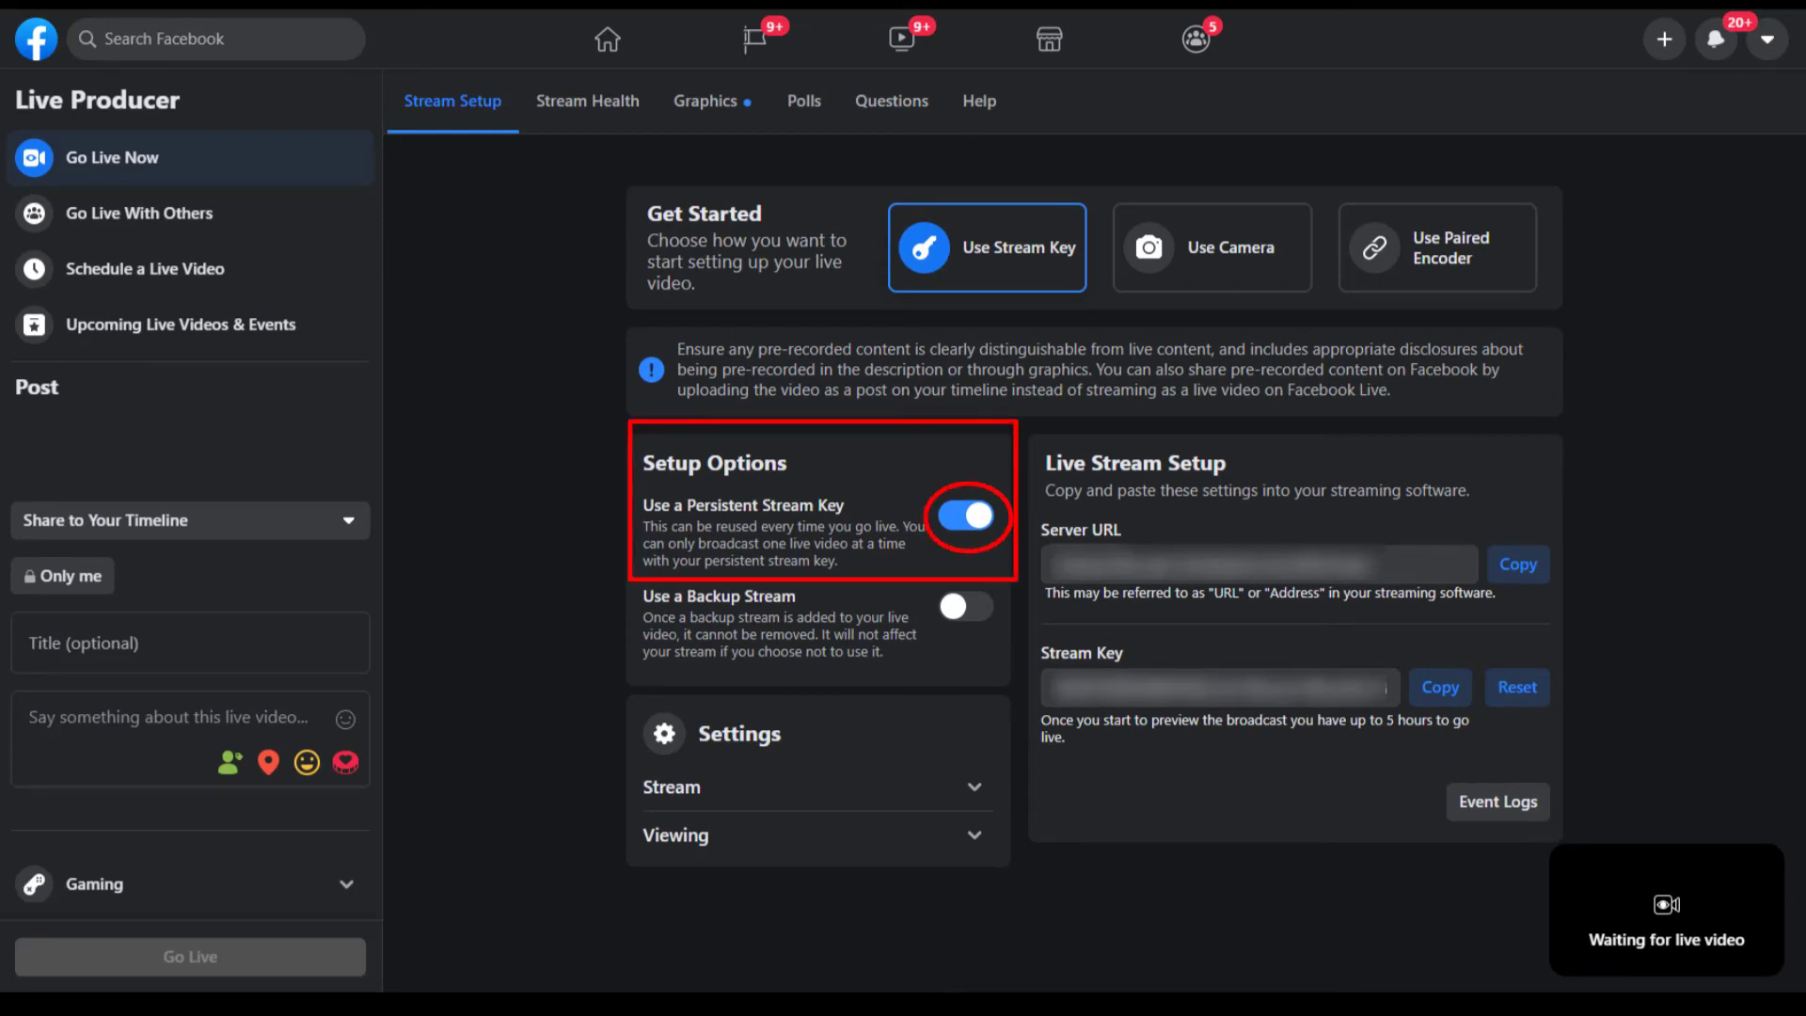
left_click(1439, 686)
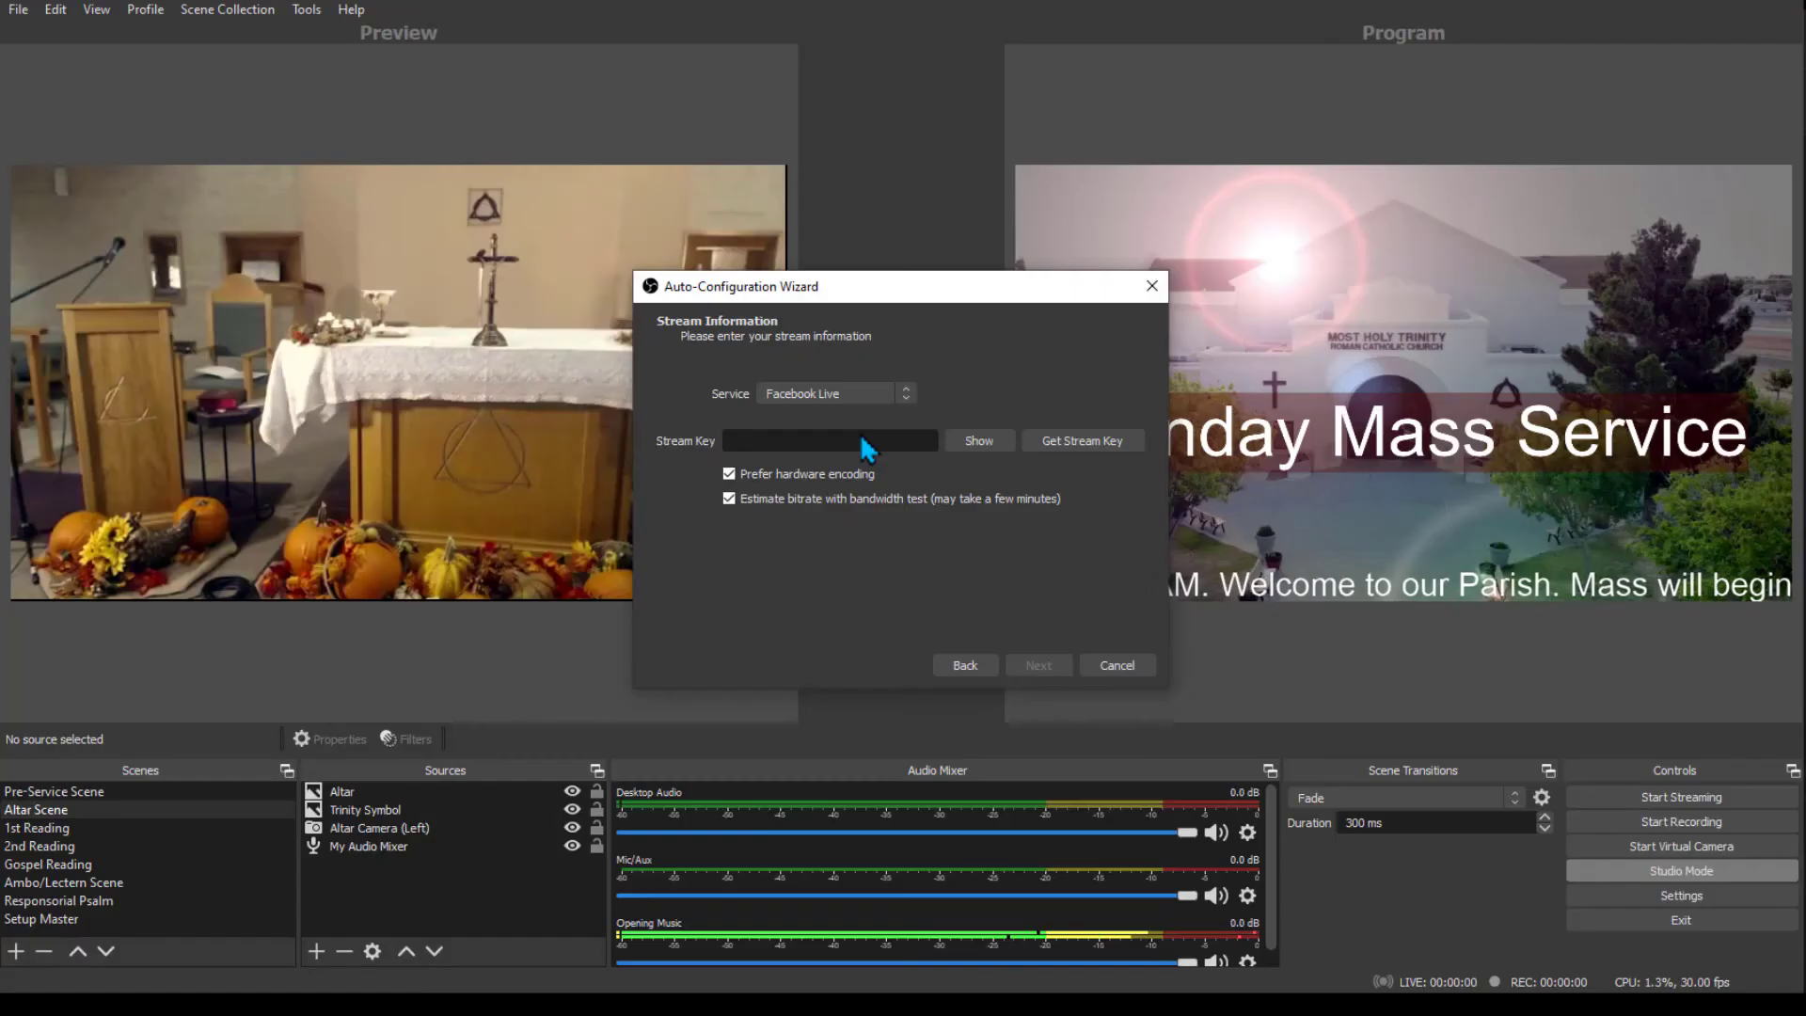
right_click(861, 435)
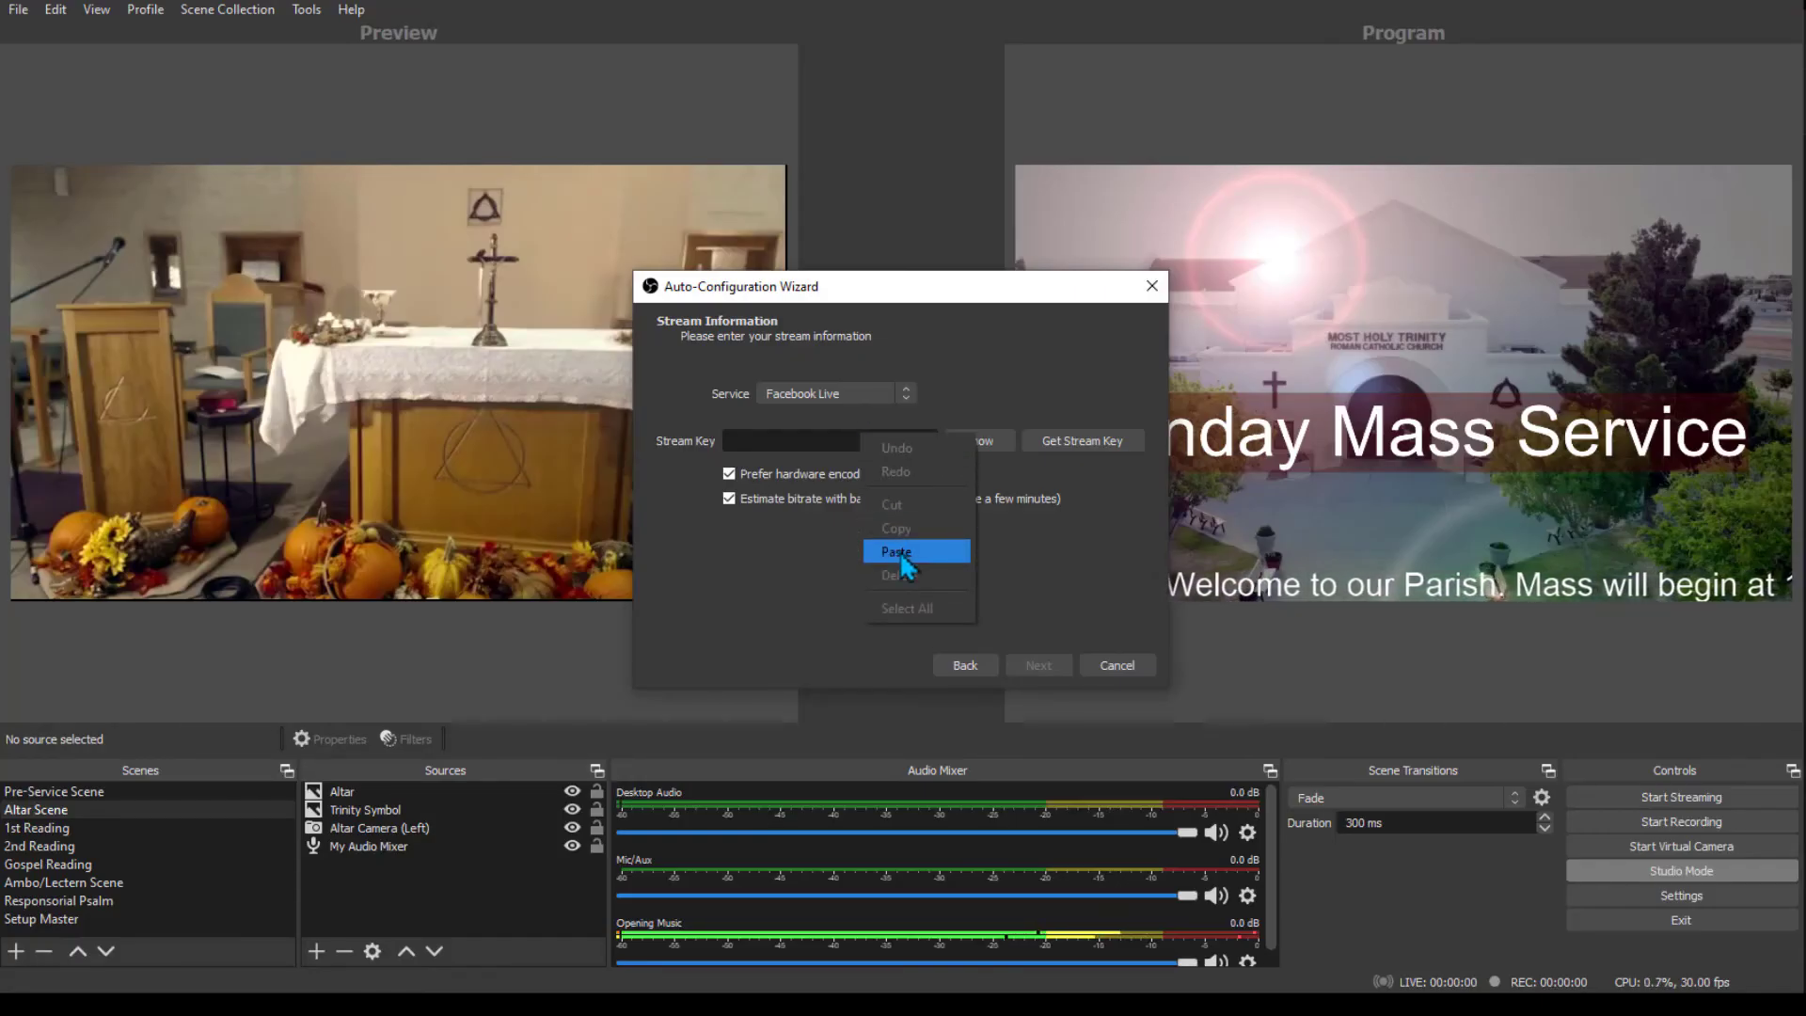
left_click(899, 551)
- Run the wizard's bandwidth test and apply the recommended settings
left_click(1038, 665)
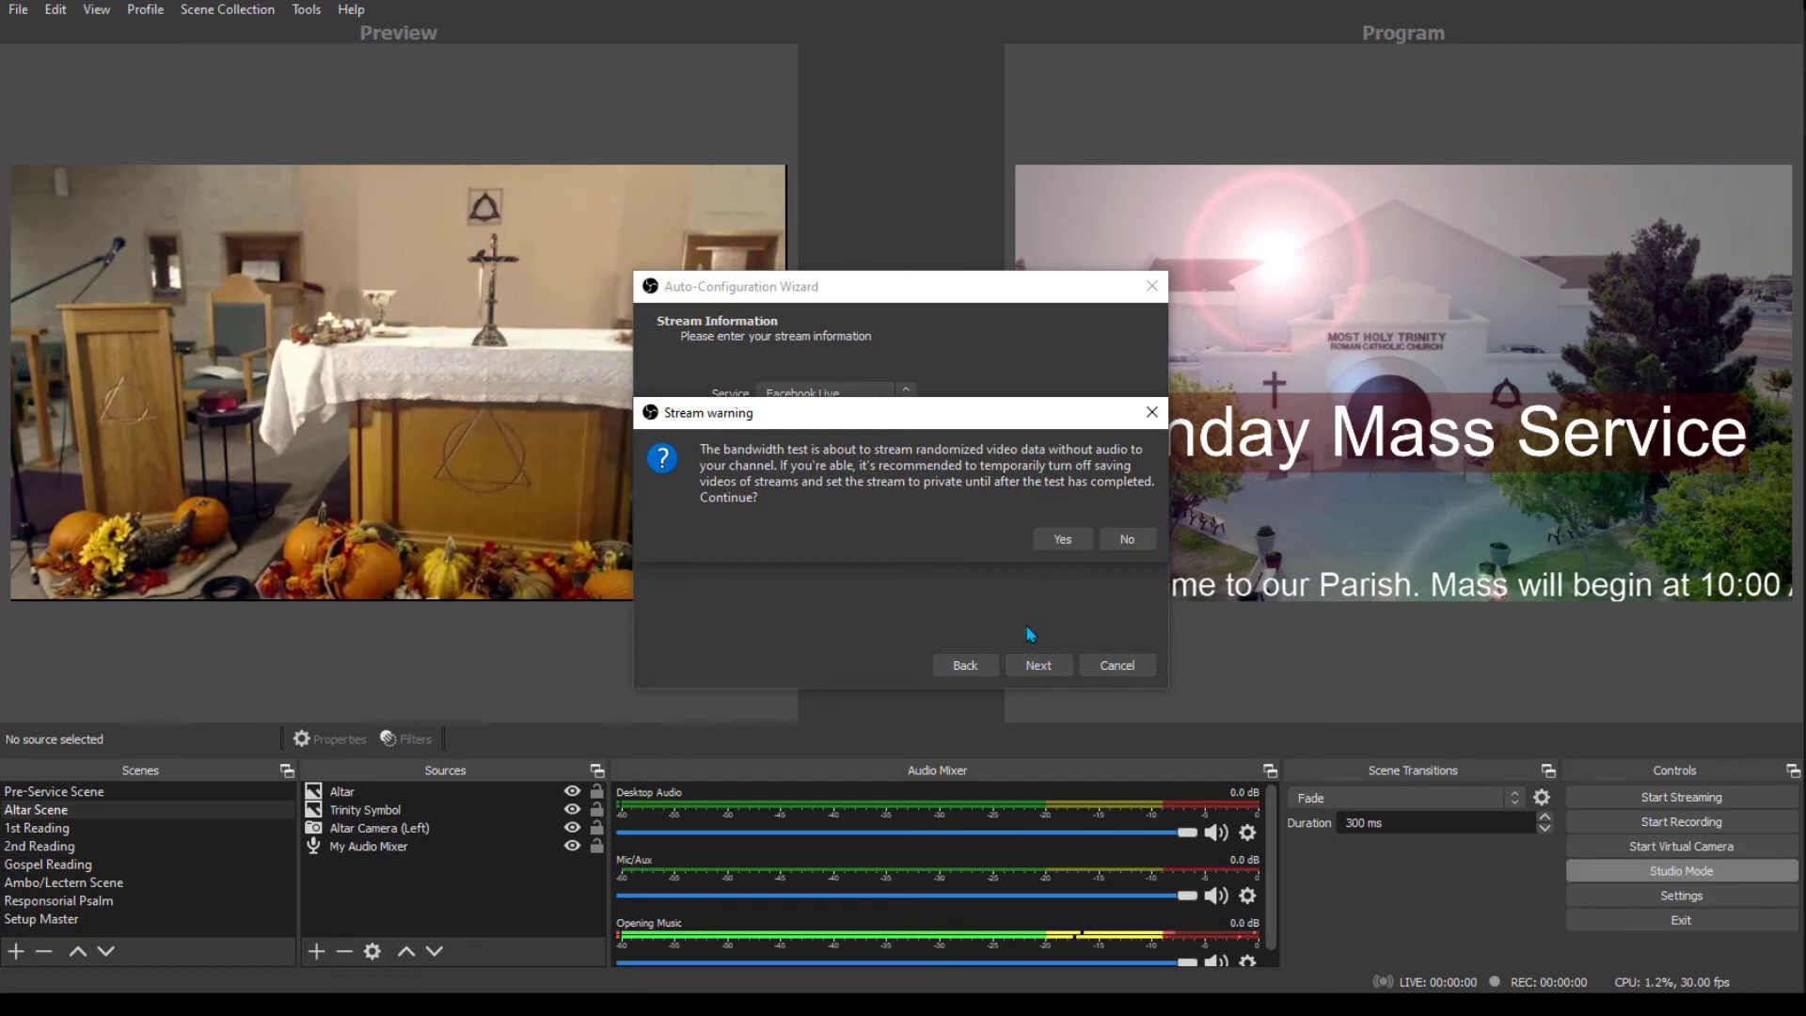
left_click(1060, 538)
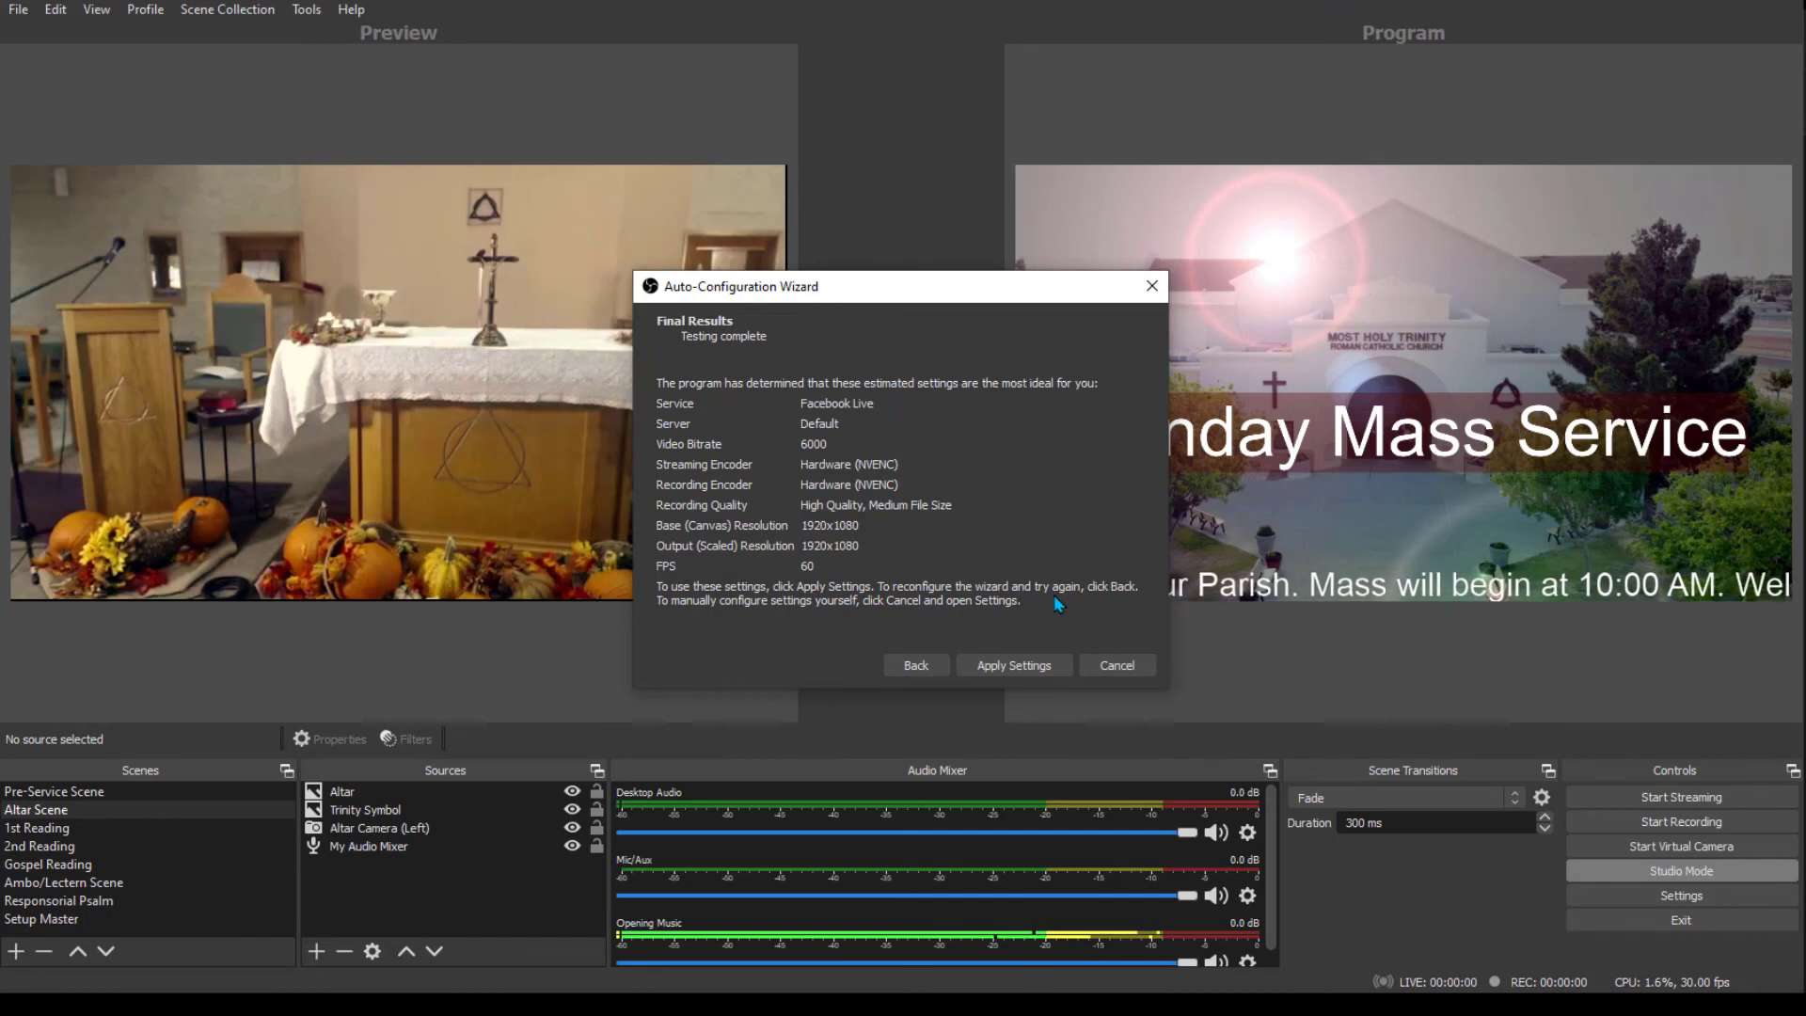
left_click(1044, 658)
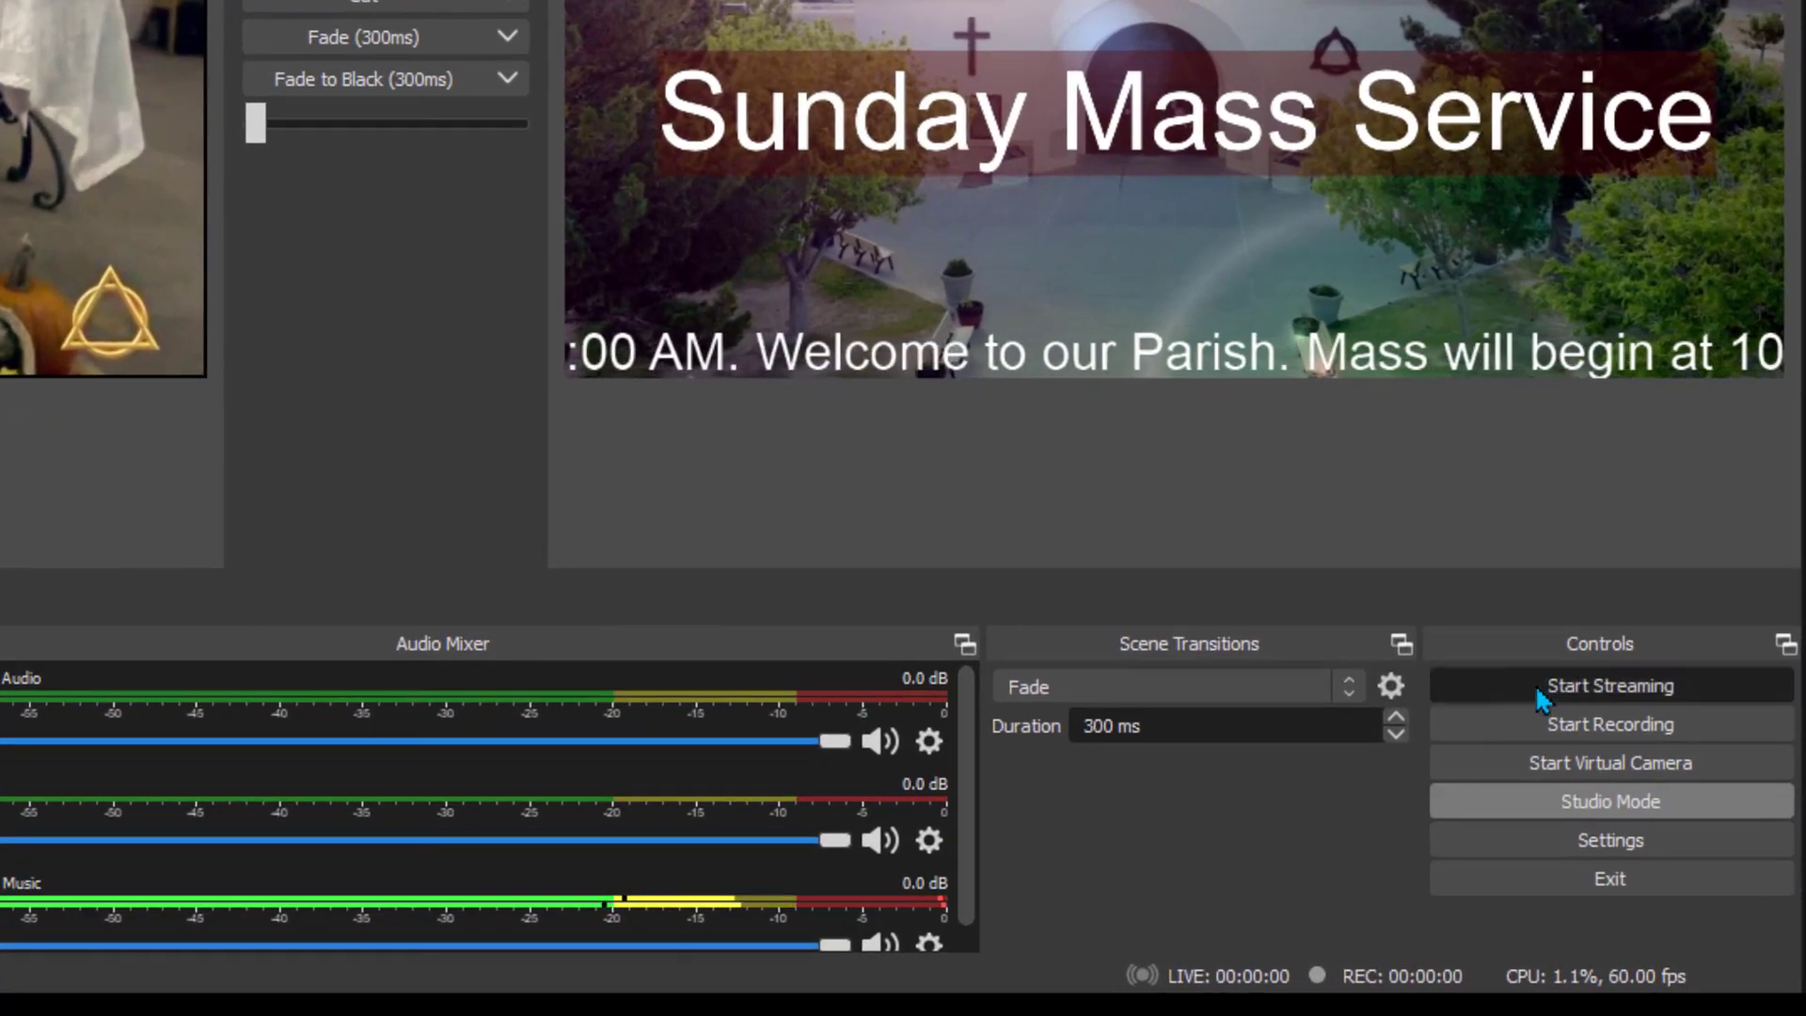
- Start streaming the service to Facebook Live
left_click(1539, 696)
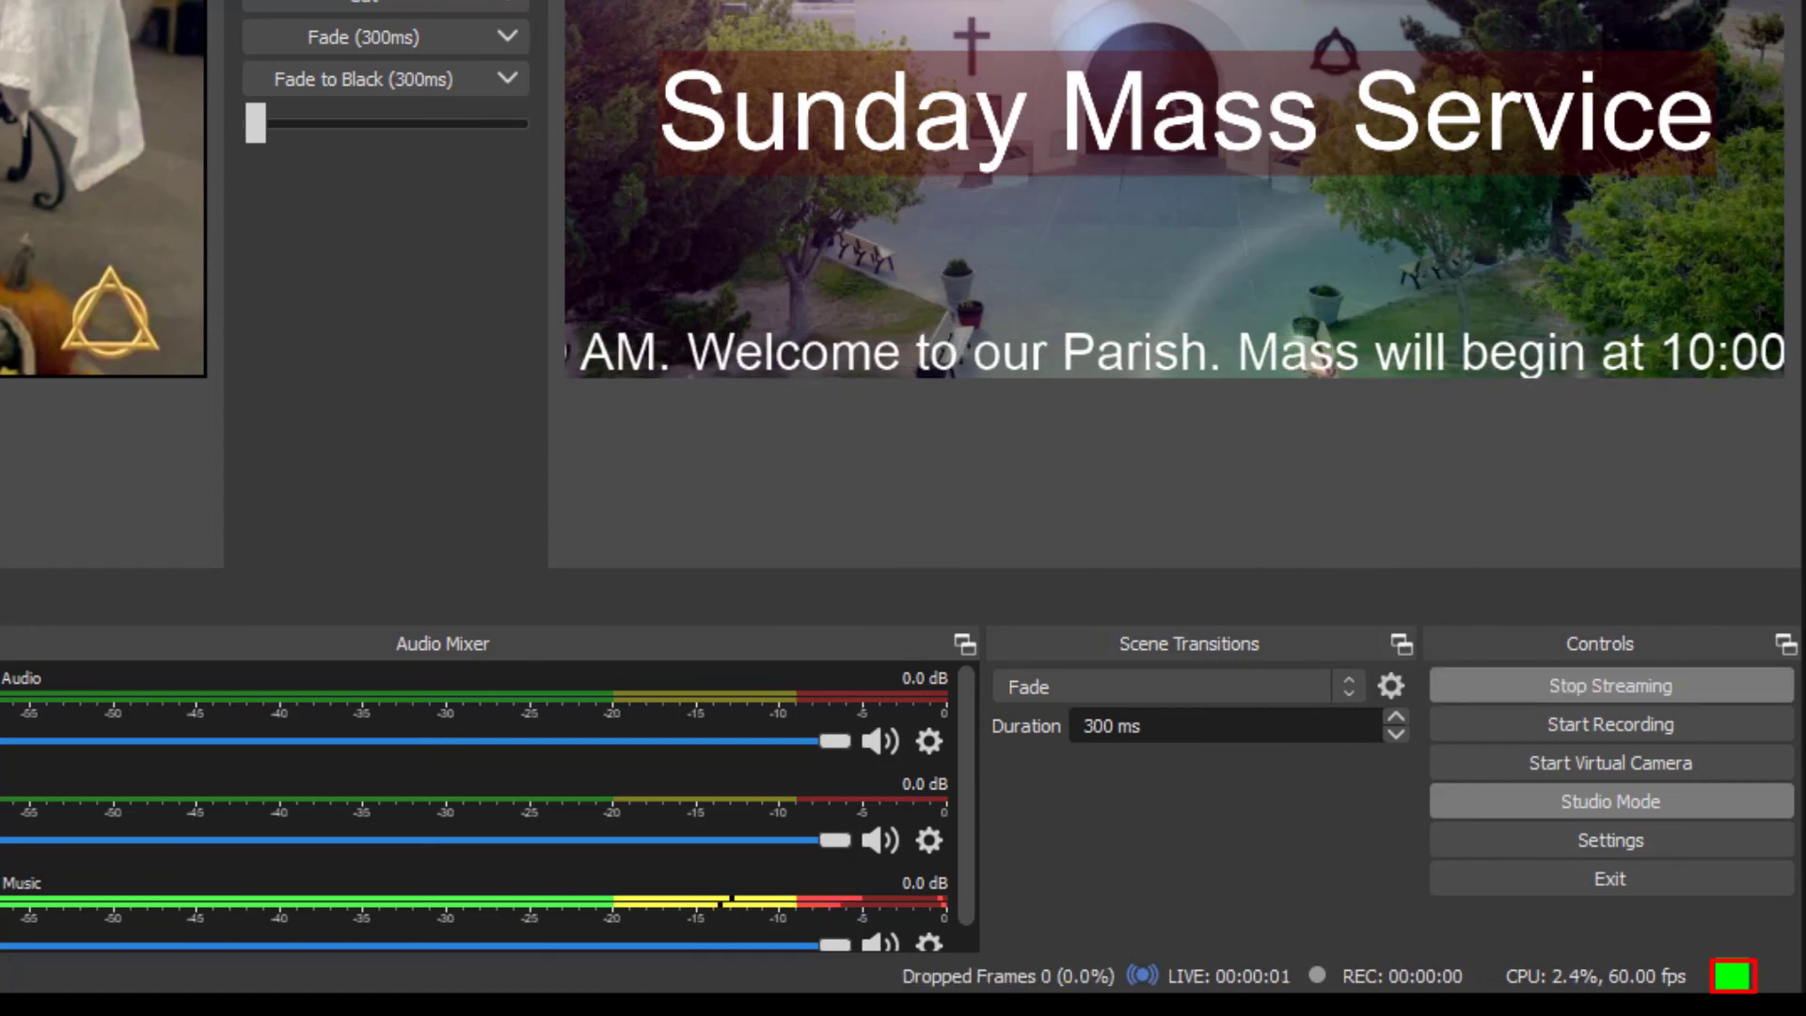